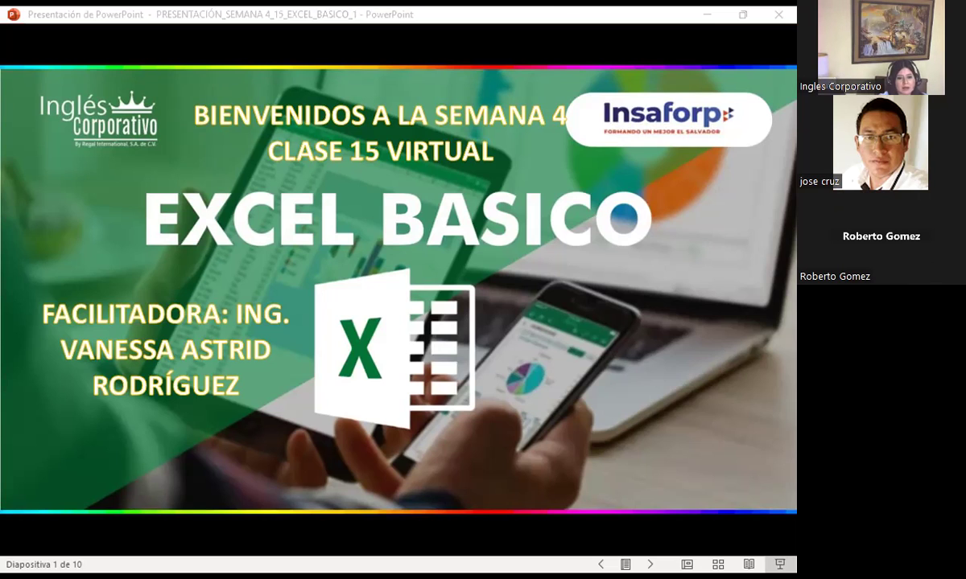
# Switch from the EXCEL BASICO slideshow to the Firefox lesson 4.6 Objetivo de la lección.
pyautogui.hotkey('alt', 'Tab')
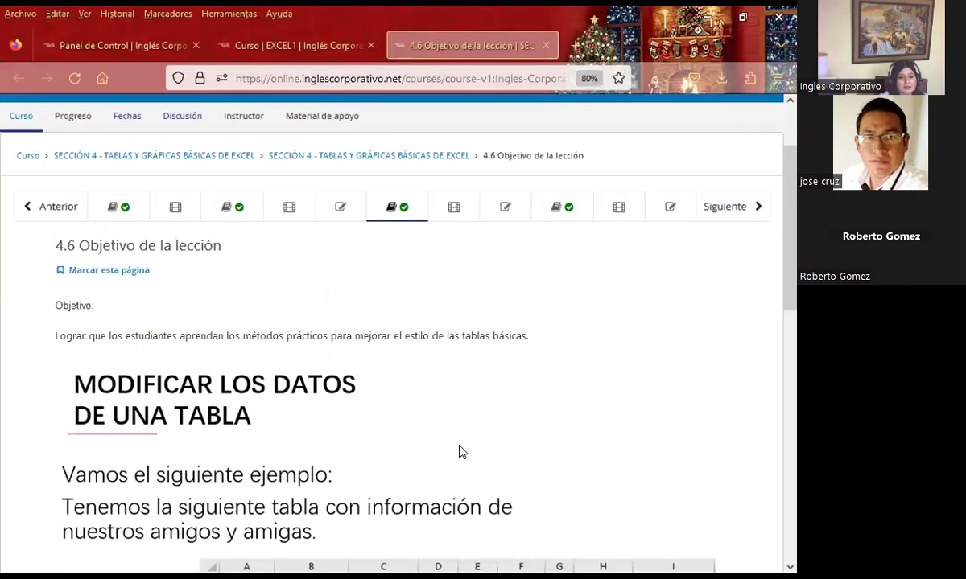
# Scroll the lesson page down to the example table under 'Vamos el siguiente ejemplo'.
pyautogui.scroll(2, 460, 451)
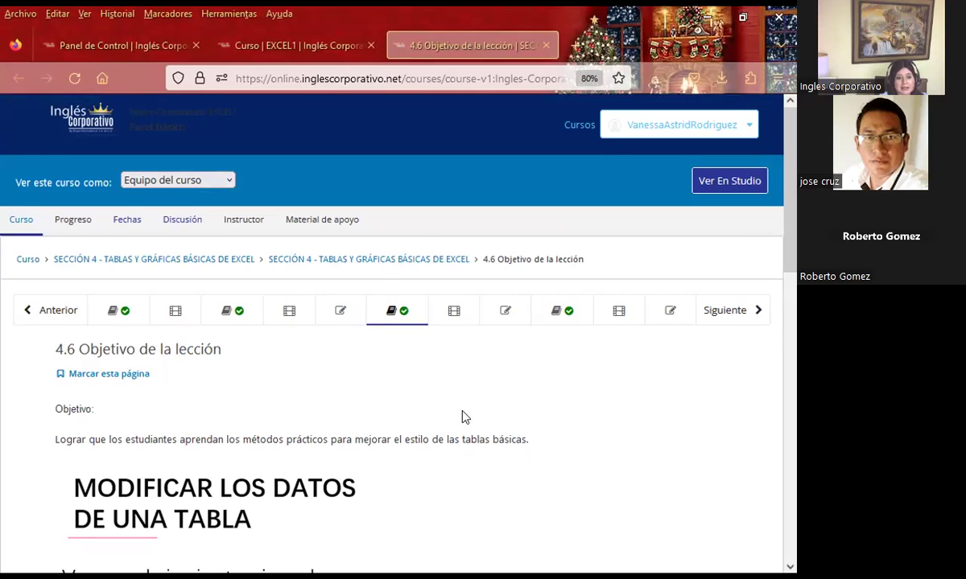
pyautogui.scroll(-3, 483, 351)
pyautogui.scroll(-1, 485, 355)
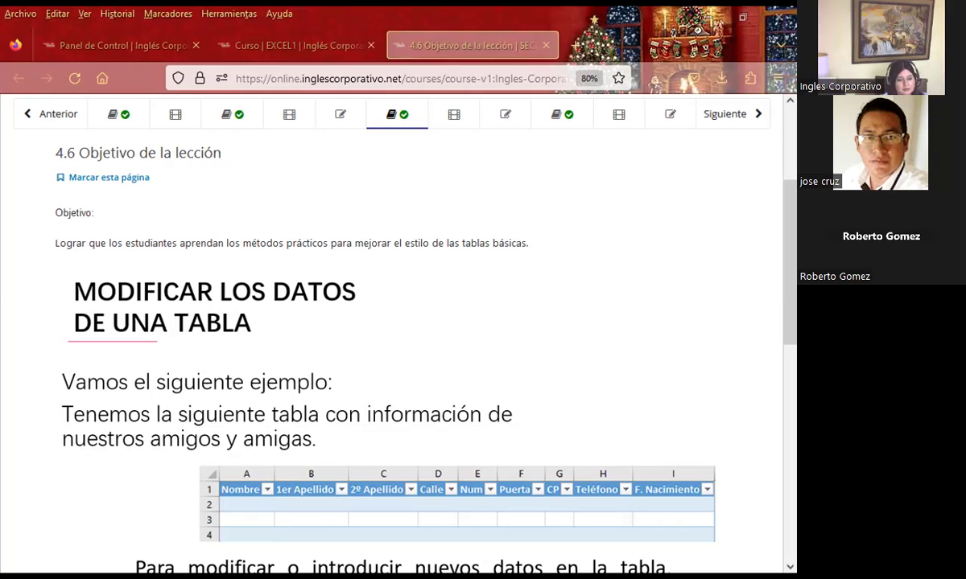
pyautogui.scroll(-5, 380, 320)
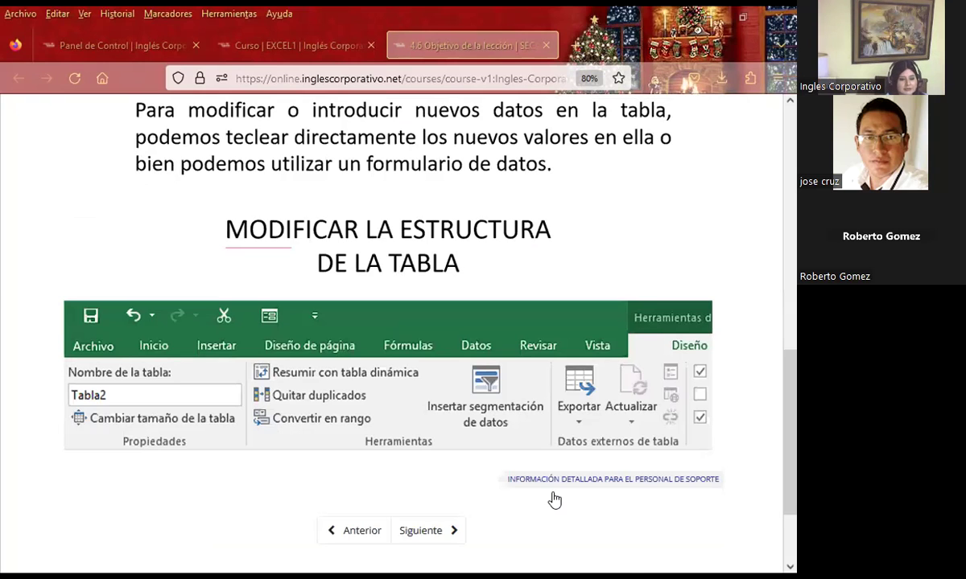
# Return to the PowerPoint slideshow and advance to the session objective slide.
pyautogui.hotkey('alt', 'Tab')
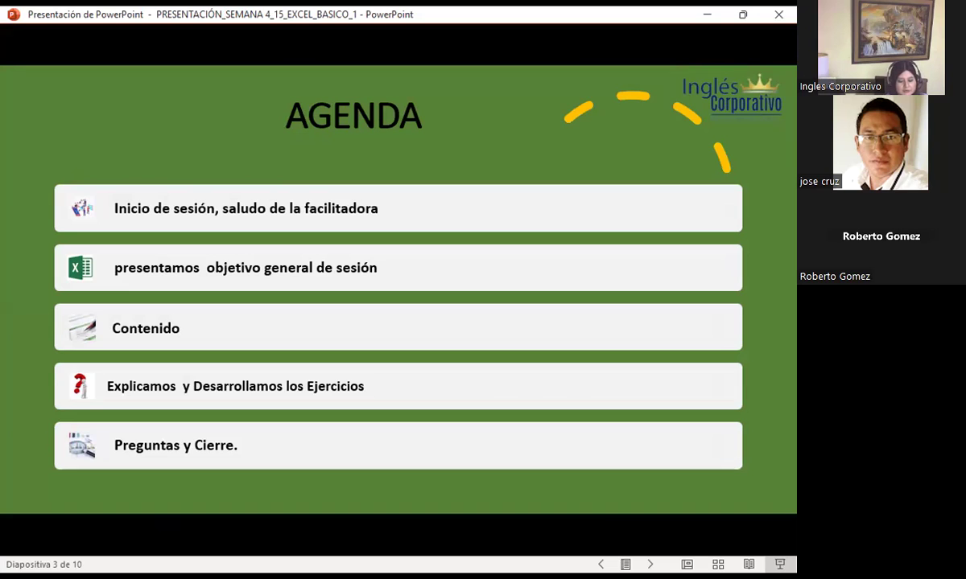
pyautogui.press('Right')
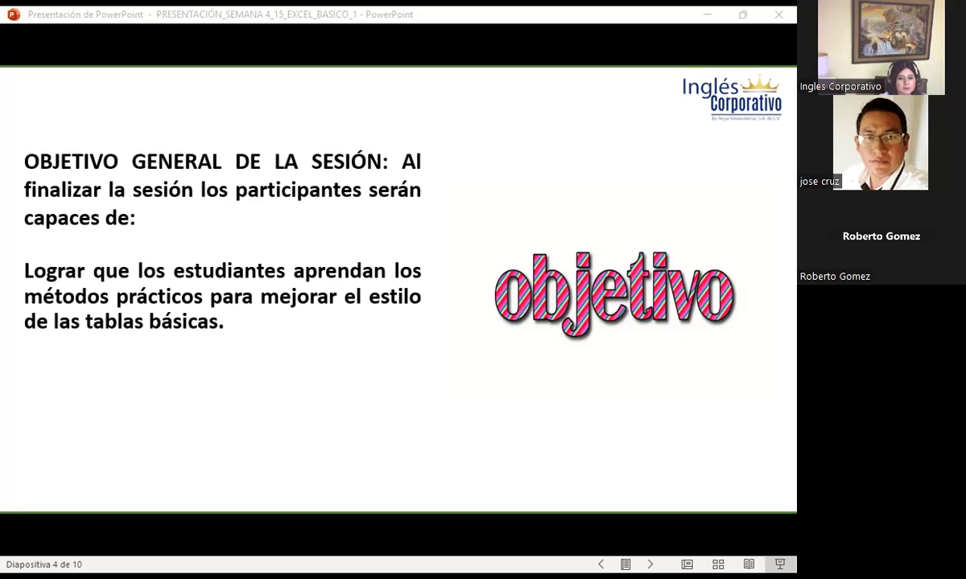
# Advance the slideshow to the Modificar los datos de una tabla slide.
pyautogui.click(703, 76)
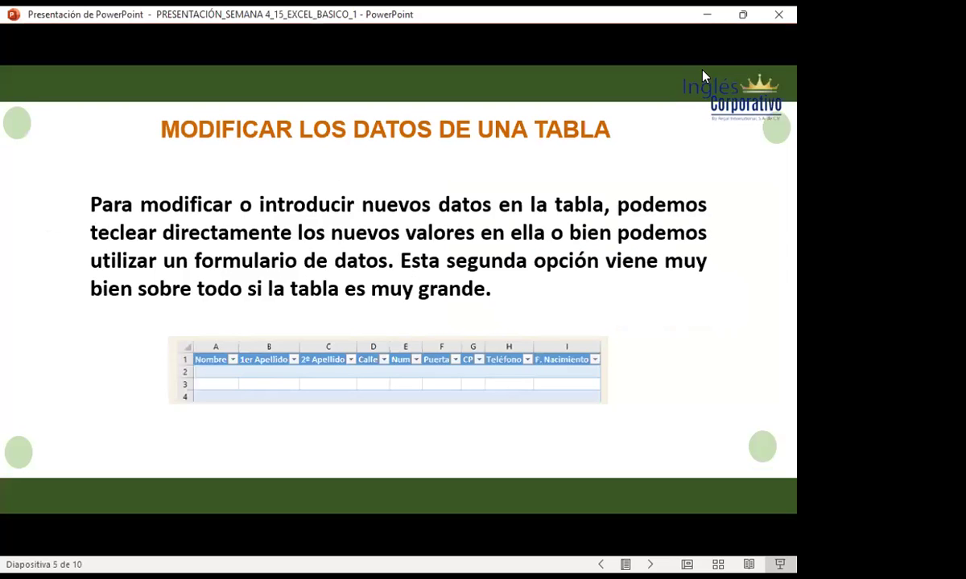
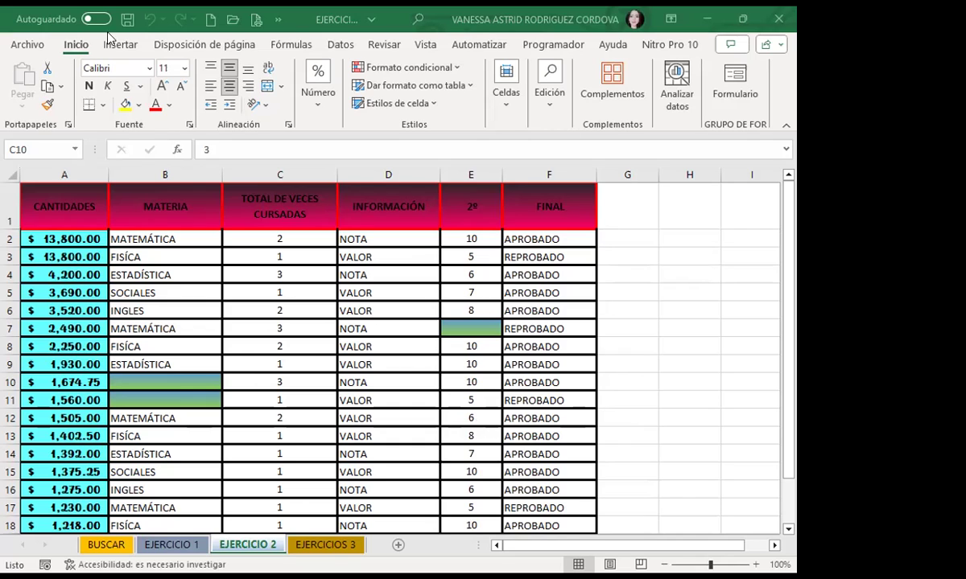
# Select header row A1:F1 and flip through the exercise sheets, ending on EJERCICIO 1.
pyautogui.moveTo(69, 206); pyautogui.dragTo(520, 221)
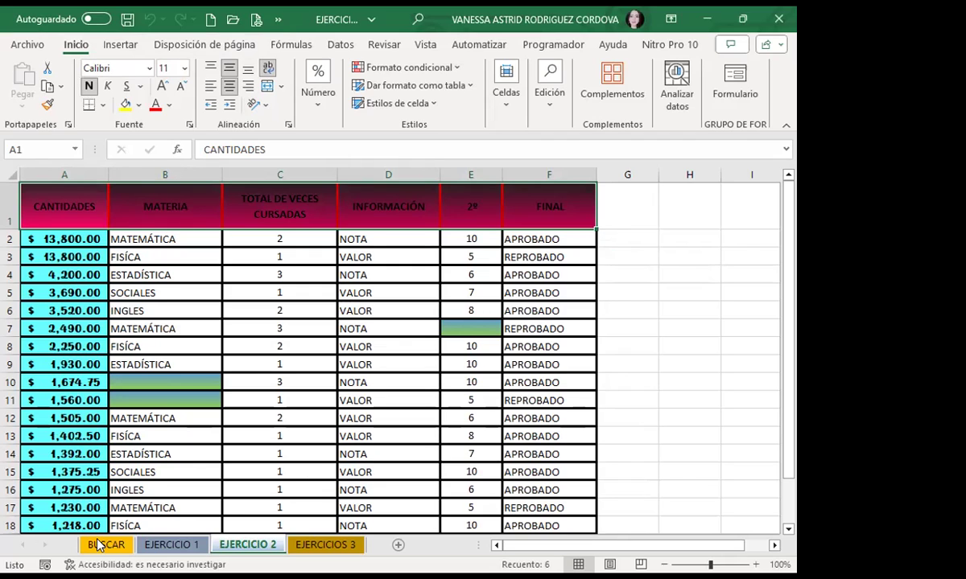
pyautogui.click(172, 545)
pyautogui.click(247, 545)
pyautogui.click(325, 545)
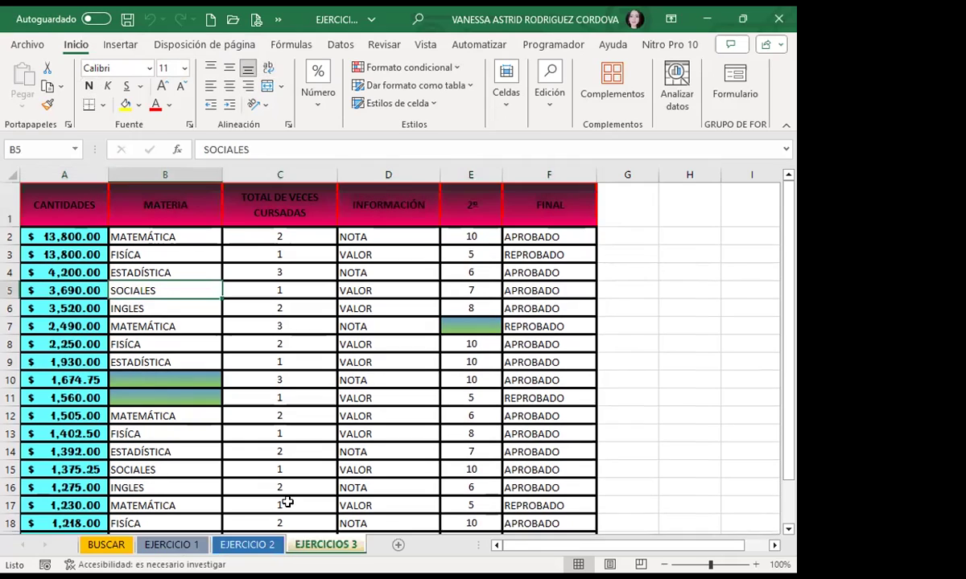
pyautogui.click(247, 545)
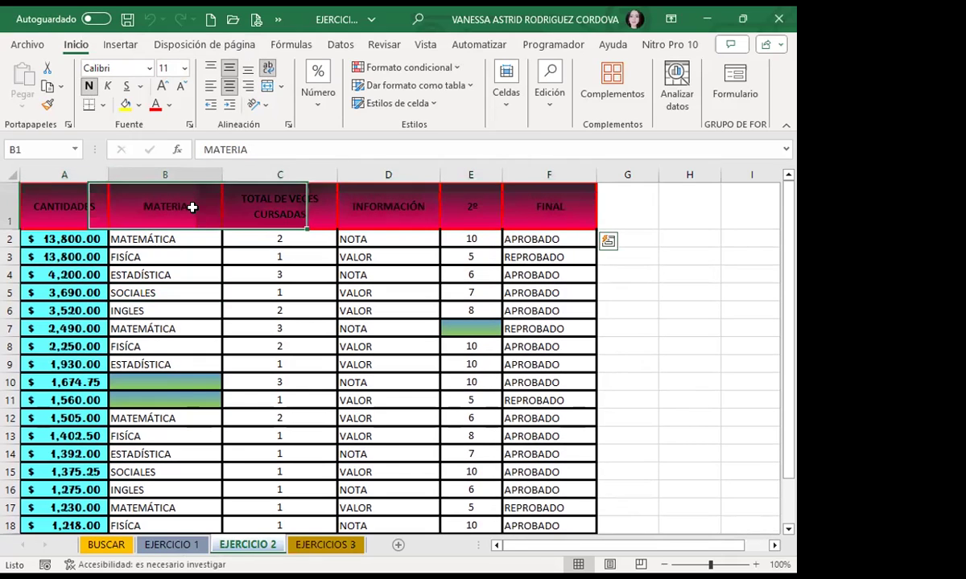
pyautogui.click(177, 551)
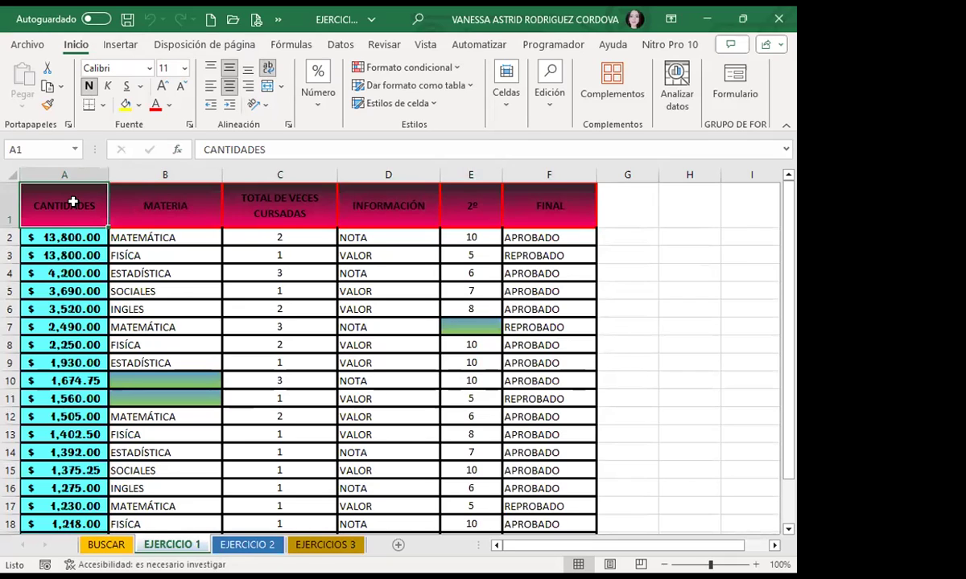
# In Find and Replace, take the search format from cell A1's pink header.
pyautogui.hotkey('ctrl', 'b')
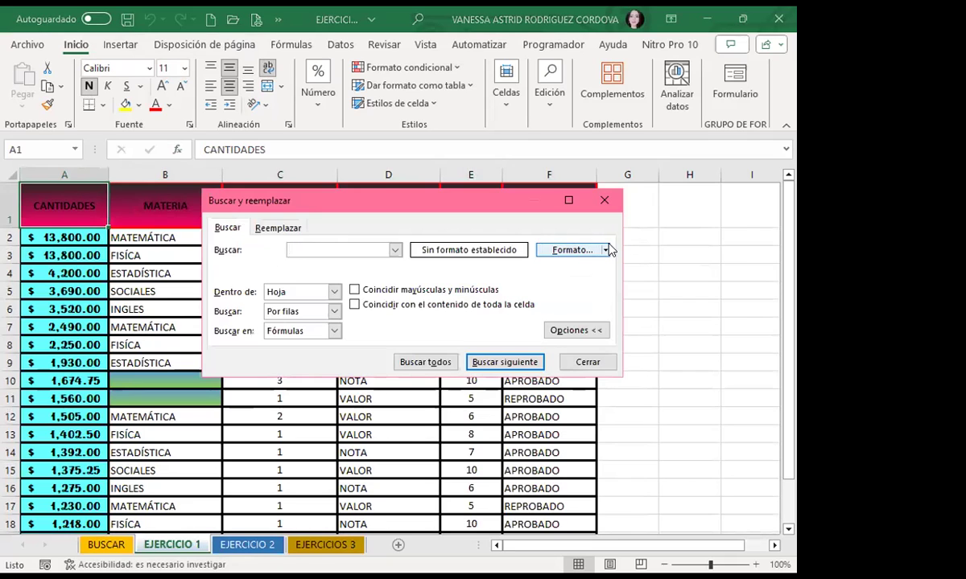
pyautogui.click(605, 250)
pyautogui.click(541, 278)
pyautogui.click(72, 199)
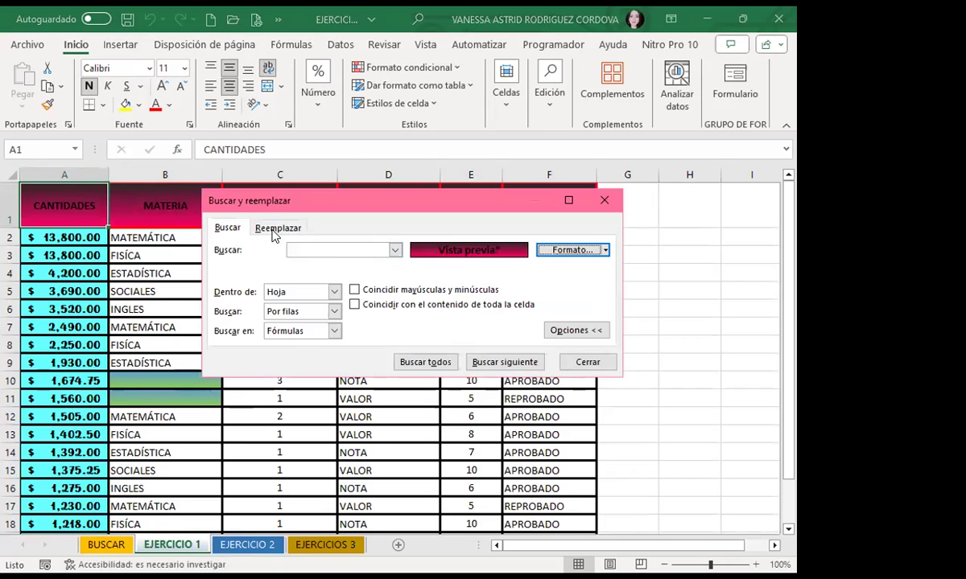
# Switch to Replace with the scope set to Workbook, and start defining the replacement format.
pyautogui.click(272, 227)
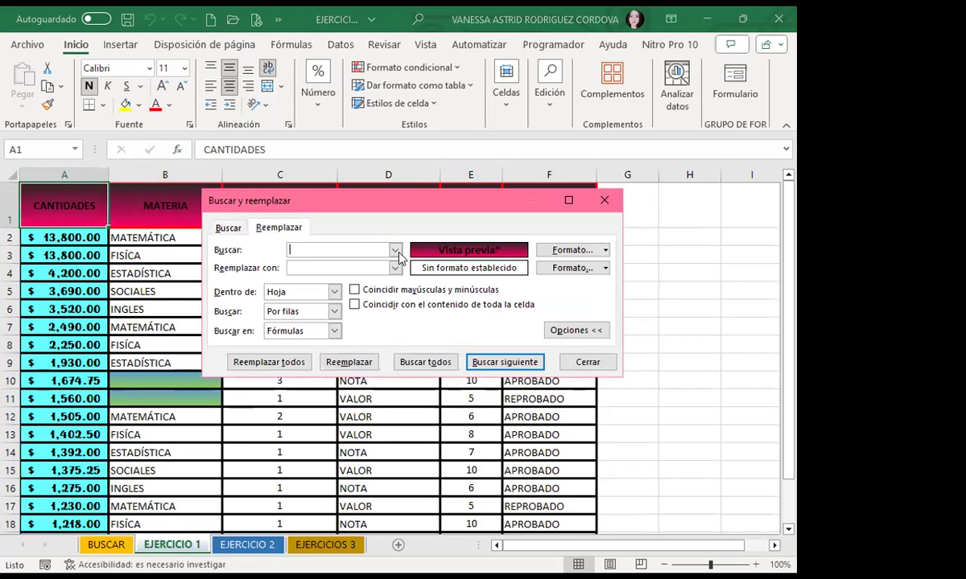
pyautogui.click(333, 292)
pyautogui.click(294, 317)
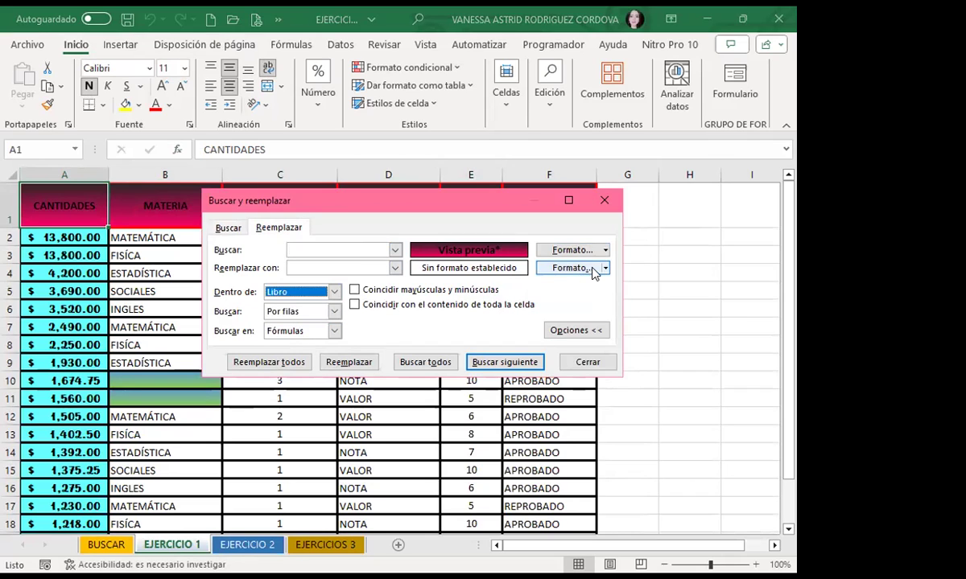
pyautogui.click(605, 268)
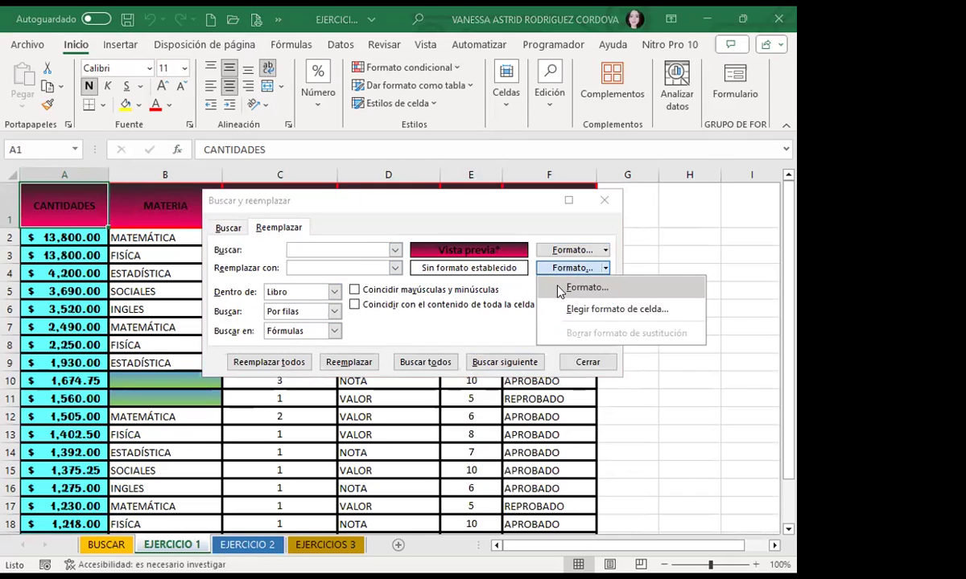
pyautogui.click(563, 286)
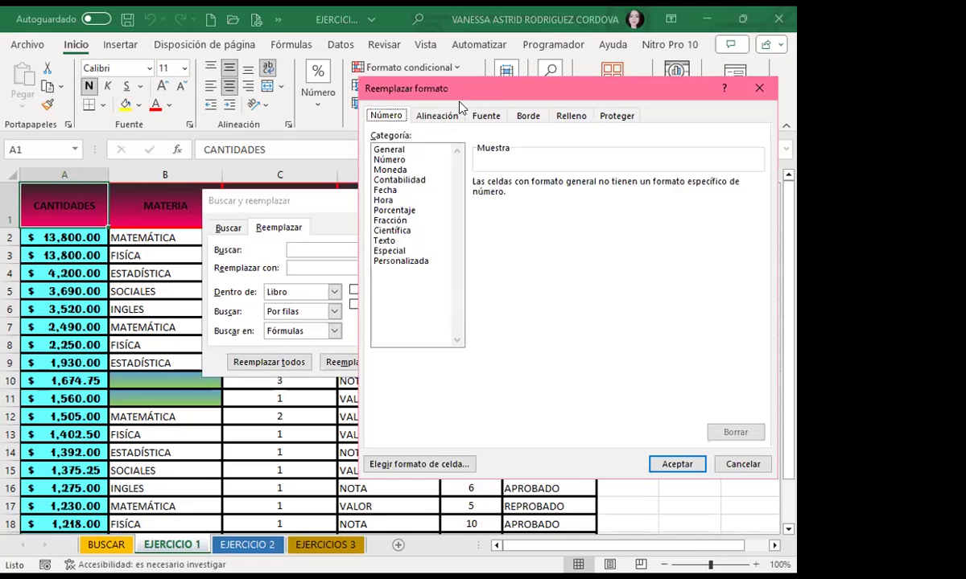
# Give the replacement format a turquoise gradient fill.
pyautogui.moveTo(432, 95); pyautogui.dragTo(299, 105)
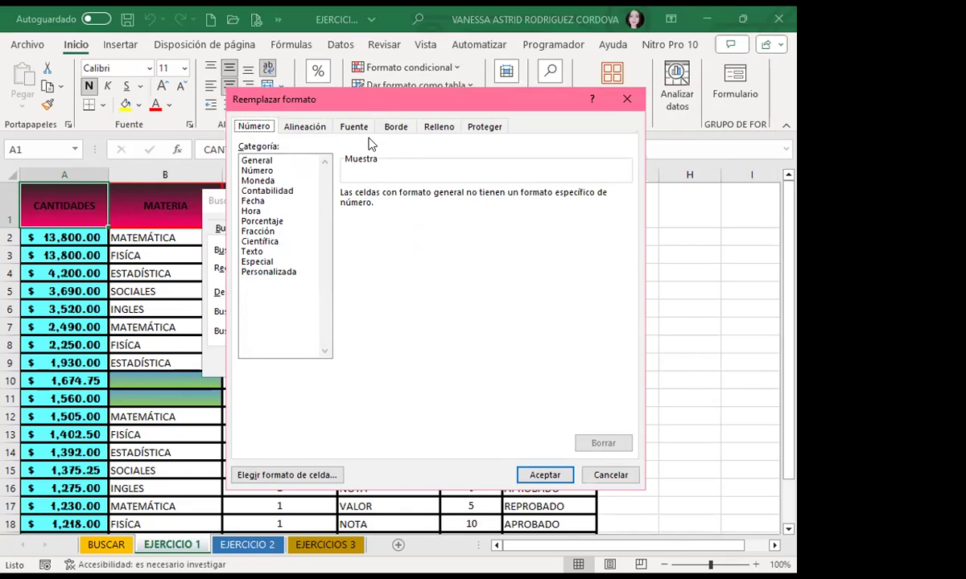
pyautogui.click(435, 128)
pyautogui.click(303, 303)
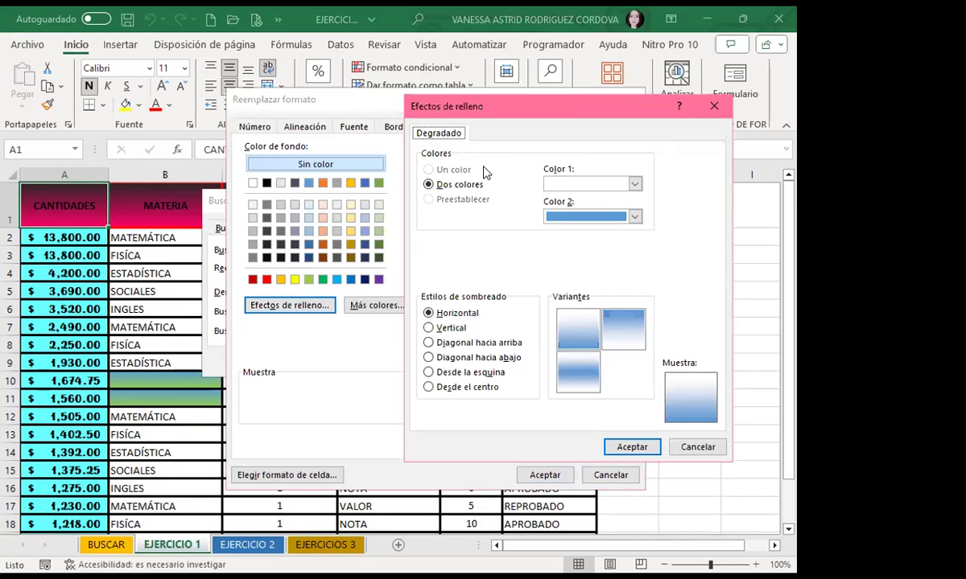
pyautogui.click(635, 185)
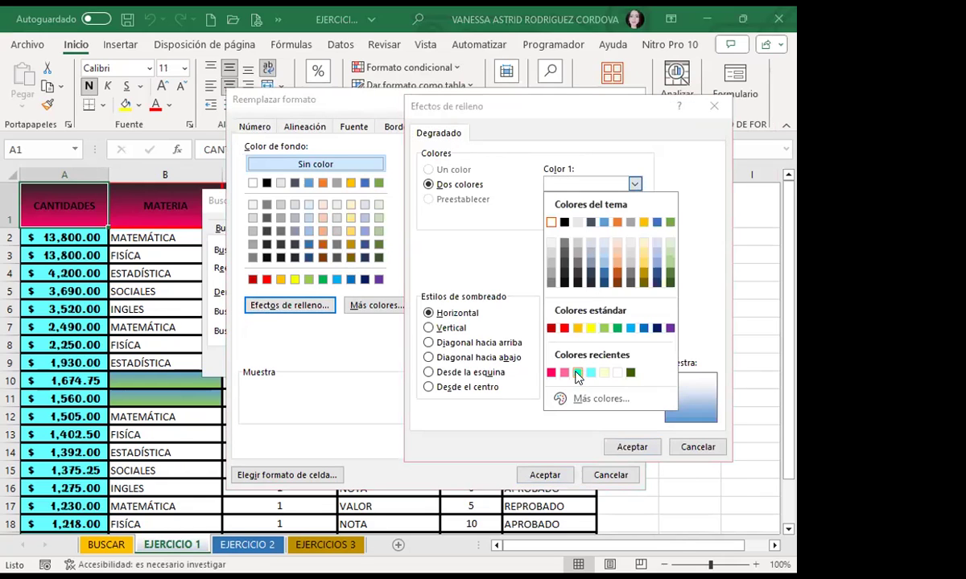
pyautogui.click(577, 373)
pyautogui.click(623, 338)
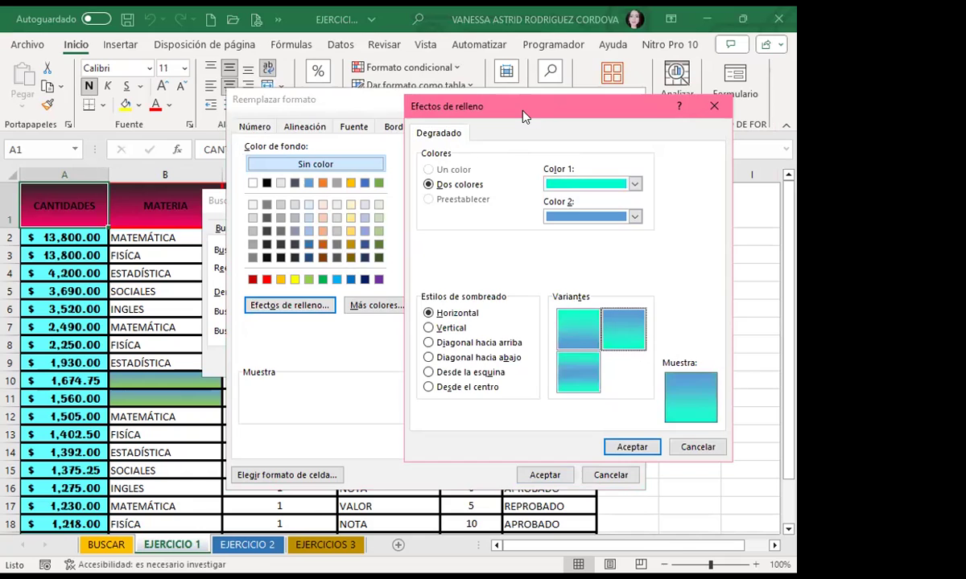
pyautogui.moveTo(525, 117); pyautogui.dragTo(360, 56)
pyautogui.click(470, 389)
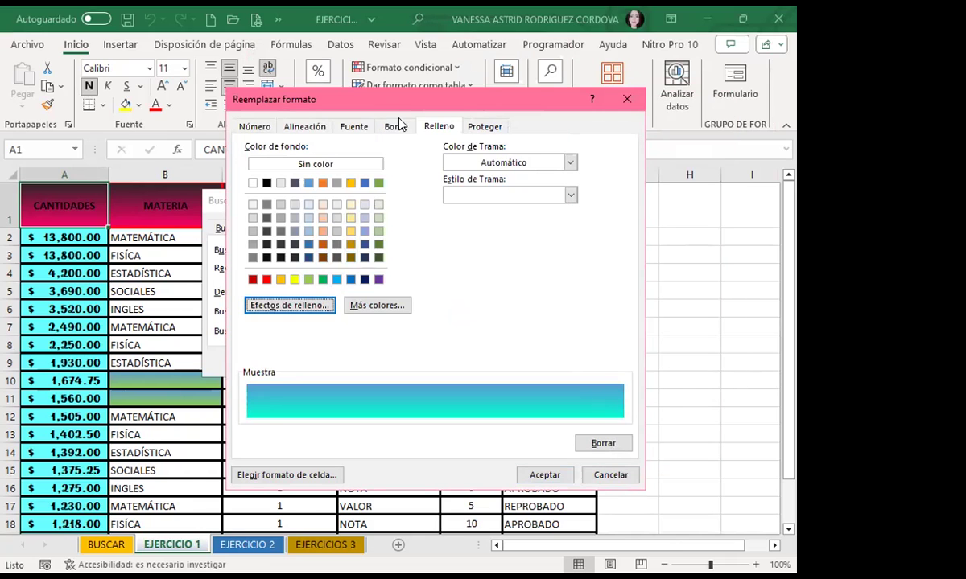
# Add a dark blue outline border to the replacement format and confirm it.
pyautogui.click(397, 127)
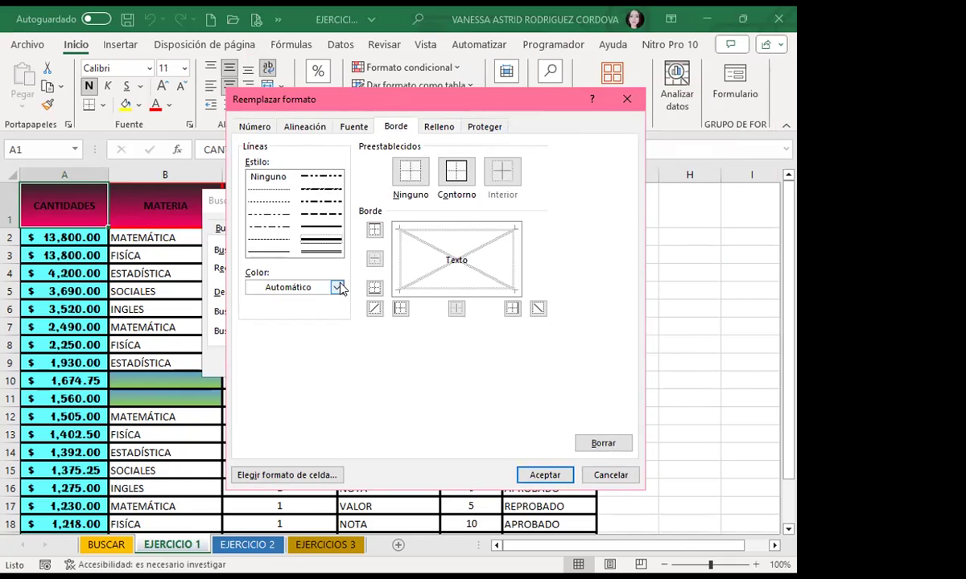
pyautogui.click(336, 287)
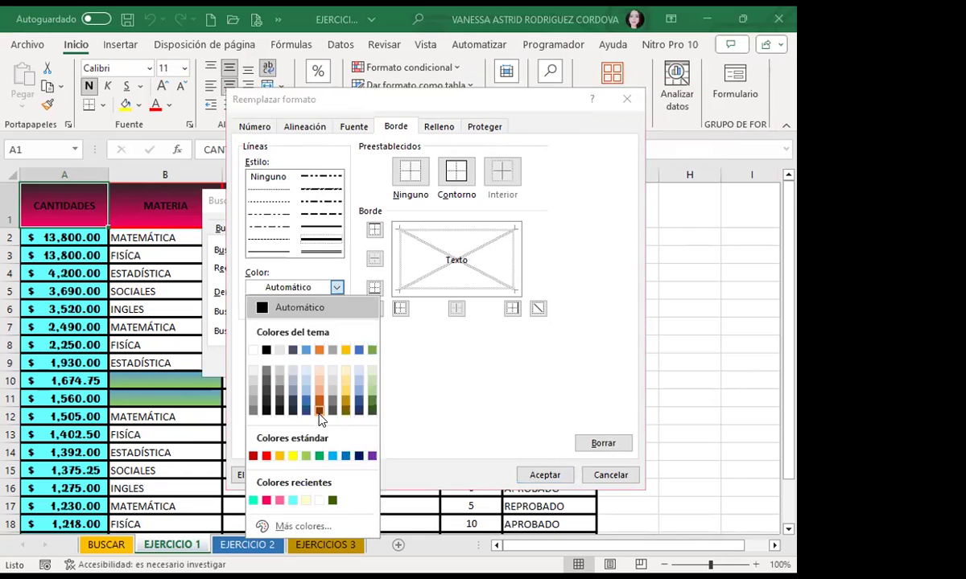
pyautogui.click(358, 400)
pyautogui.click(458, 169)
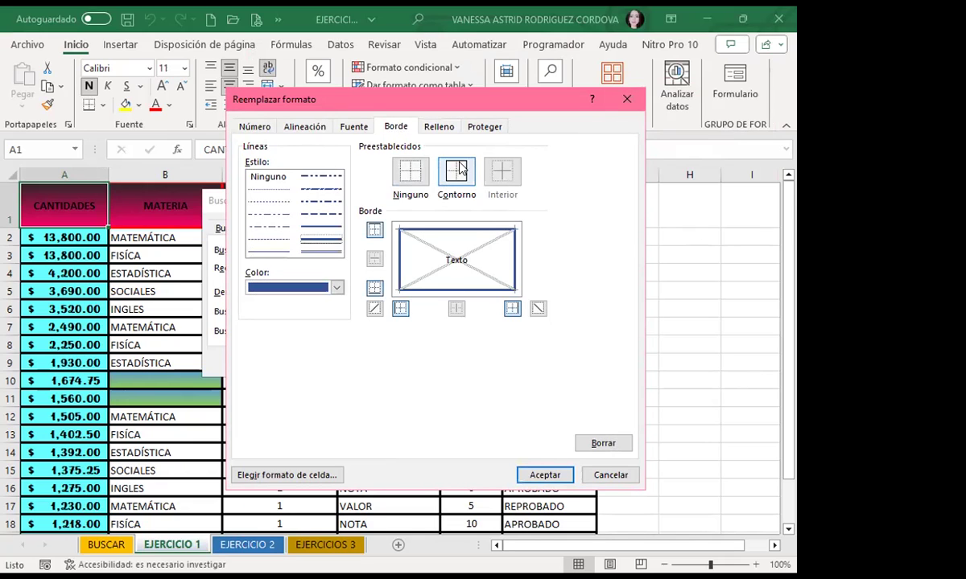
pyautogui.moveTo(454, 96); pyautogui.dragTo(429, 34)
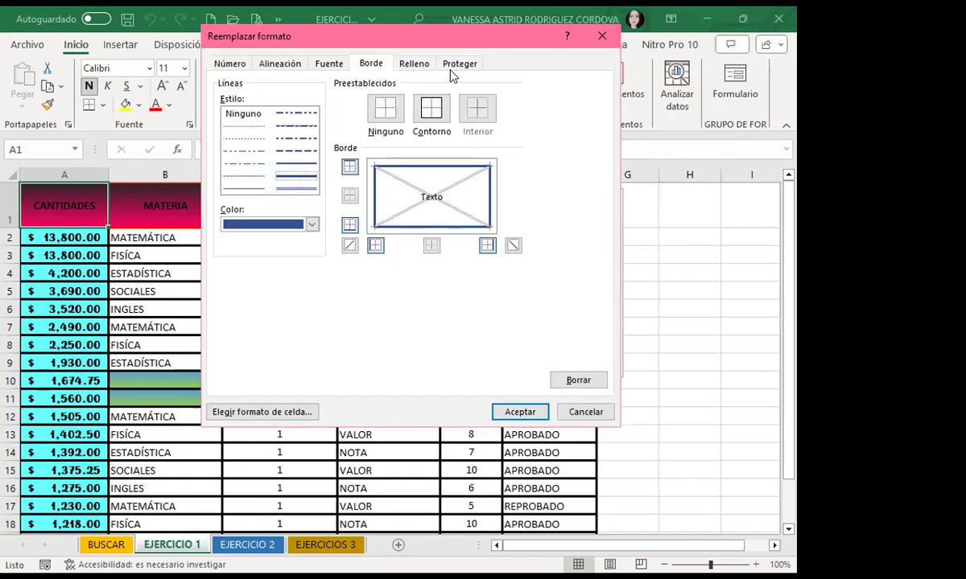
pyautogui.click(518, 415)
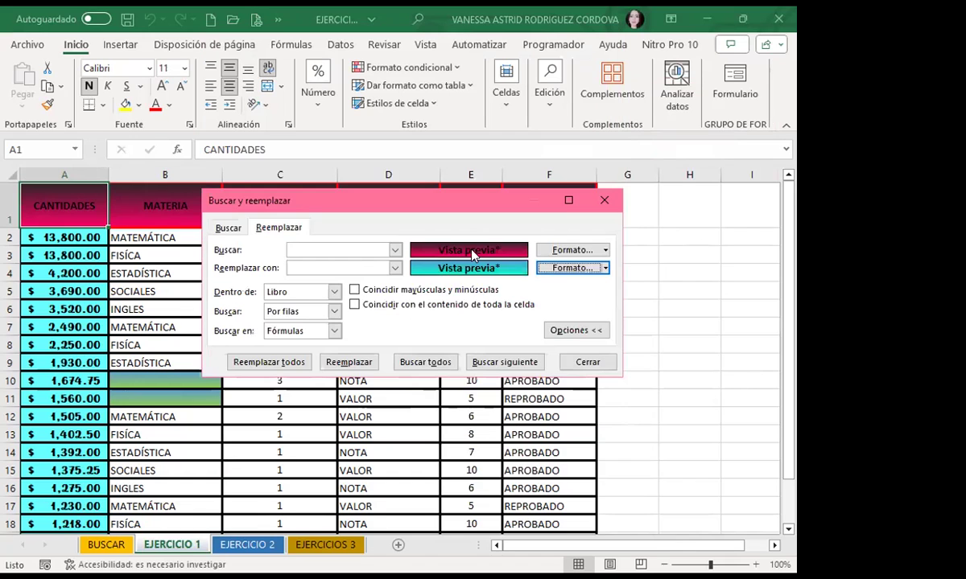
# Replace All (18 replacements), close Find and Replace, and check EJERCICIO 2 and EJERCICIOS 3.
pyautogui.click(270, 363)
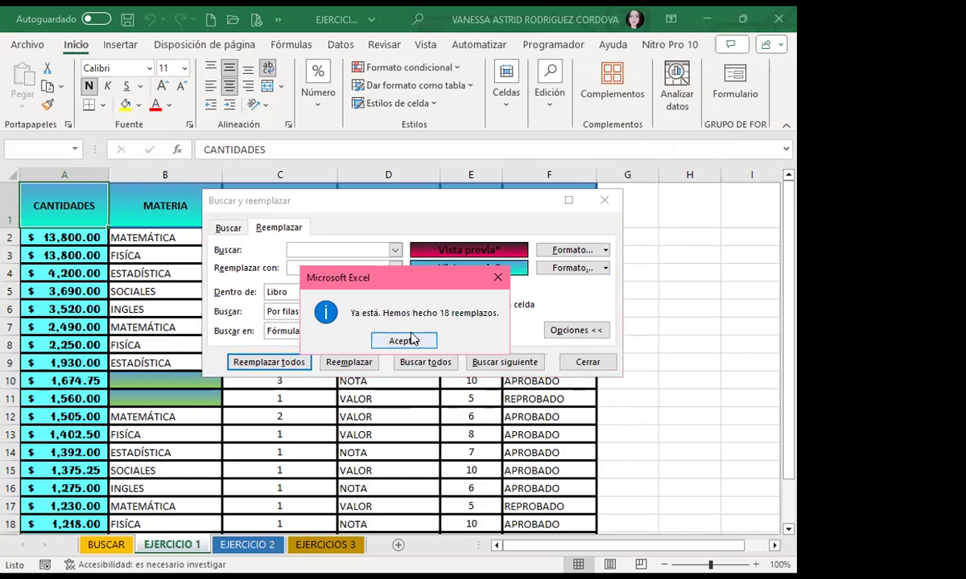
pyautogui.click(406, 342)
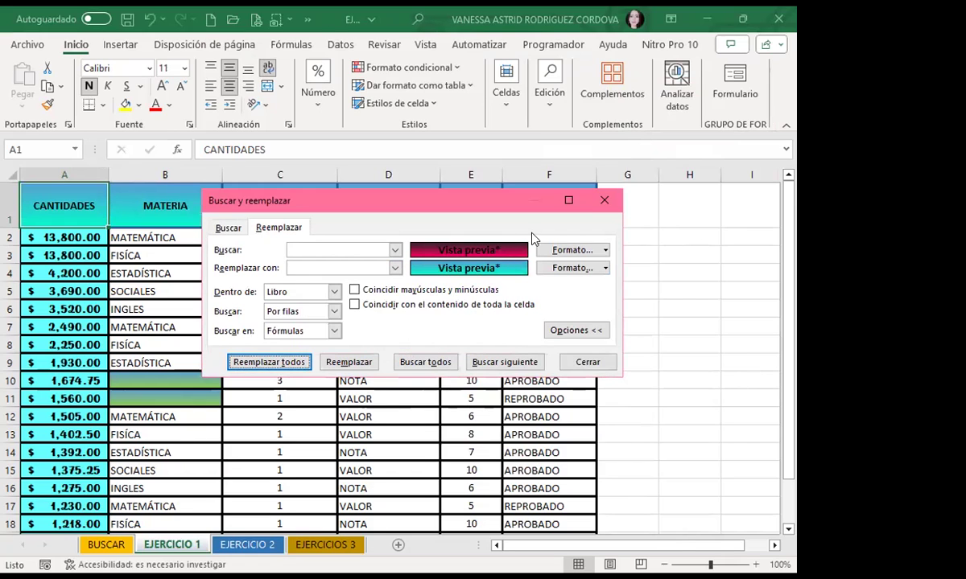
pyautogui.press('Escape')
pyautogui.click(245, 546)
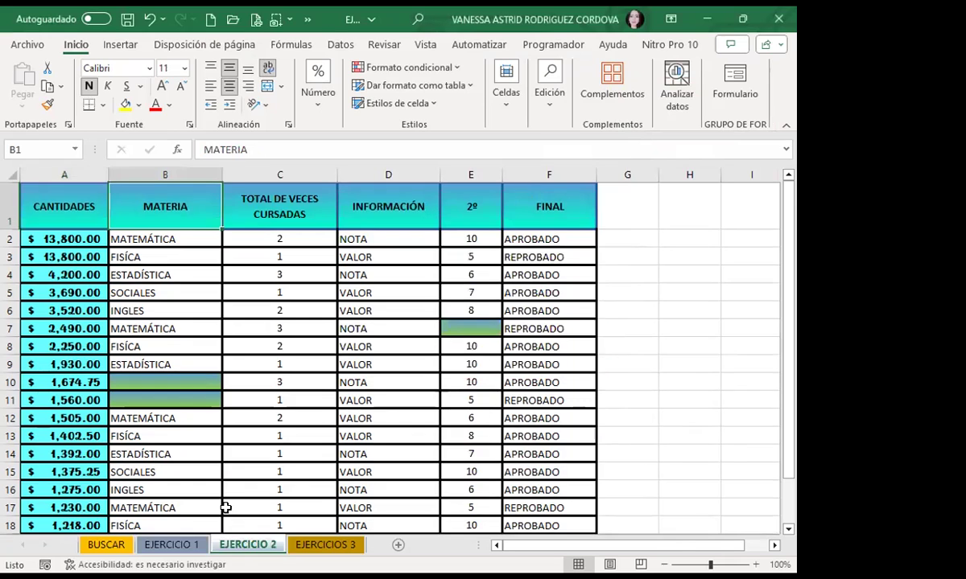
pyautogui.hotkey('ctrl', 'pagedown')
pyautogui.click(287, 293)
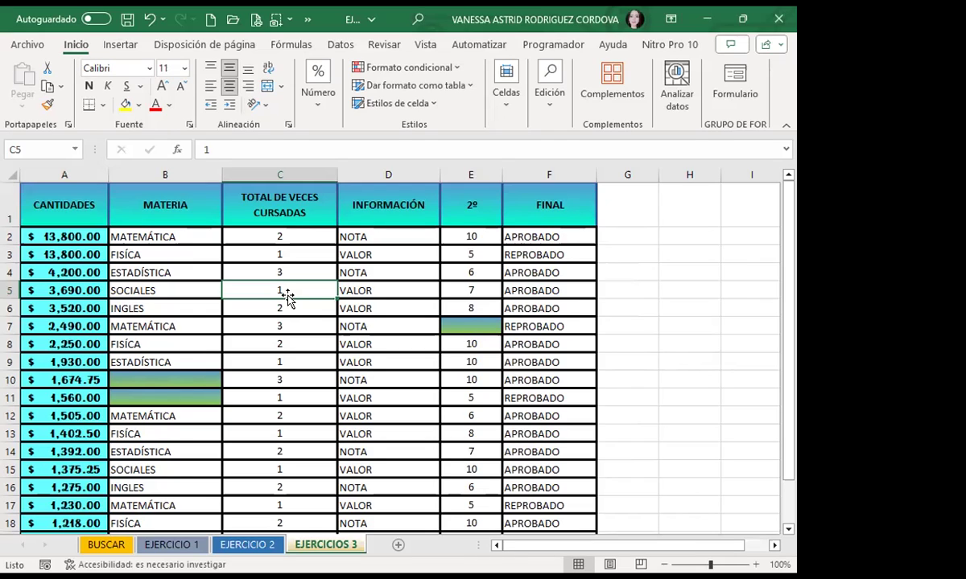
# Check the new cyan headers on EJERCICIO 1, EJERCICIO 2 and EJERCICIOS 3, ending on EJERCICIOS 3.
pyautogui.click(169, 202)
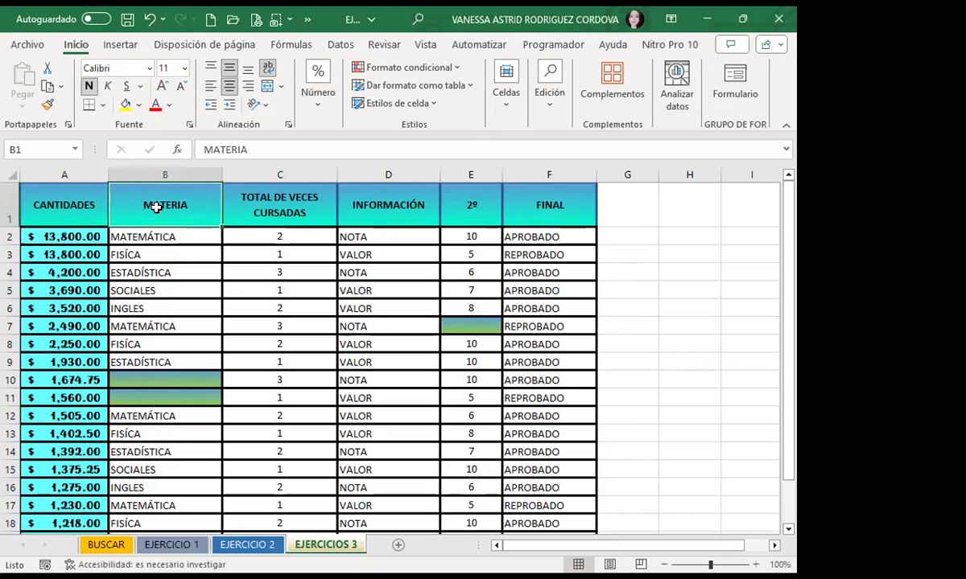
pyautogui.click(169, 546)
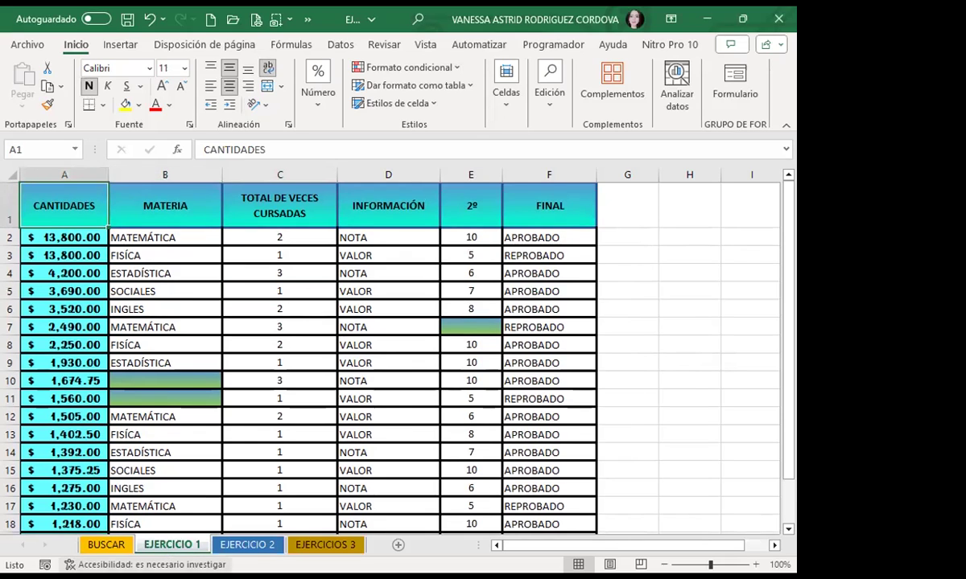
pyautogui.click(214, 541)
pyautogui.click(134, 293)
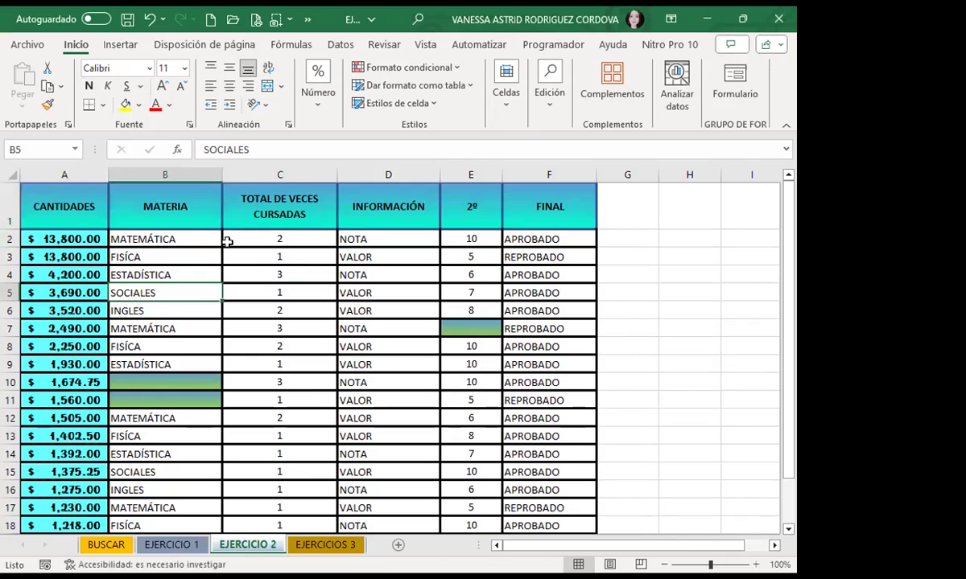
pyautogui.moveTo(225, 241); pyautogui.dragTo(193, 239)
pyautogui.click(324, 545)
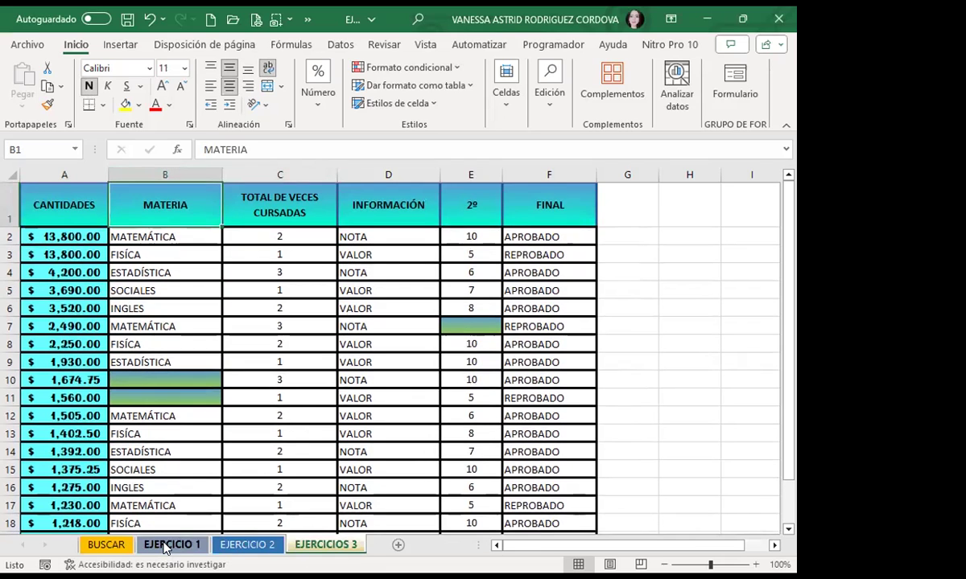
pyautogui.click(178, 546)
pyautogui.click(264, 546)
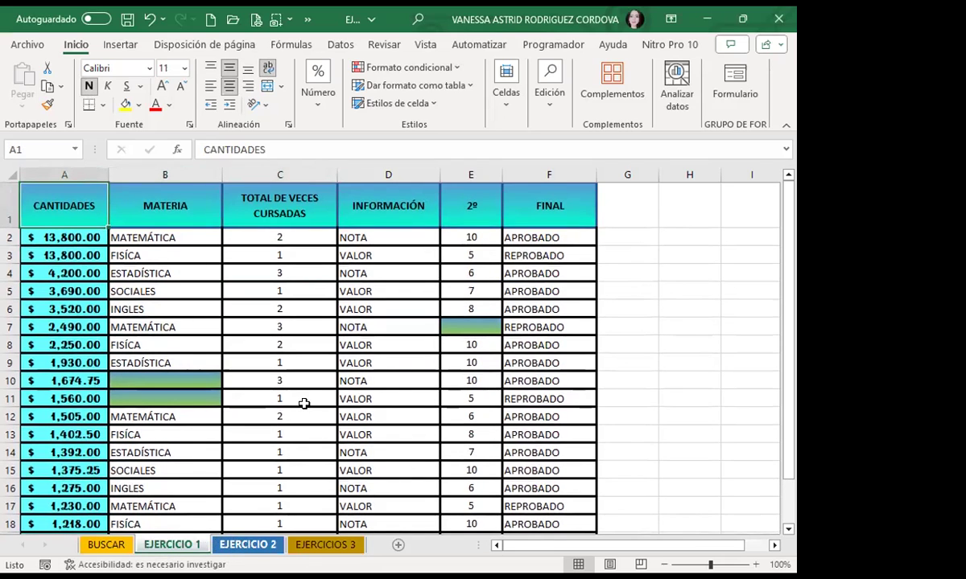
pyautogui.hotkey('ctrl', 'pagedown')
pyautogui.click(275, 323)
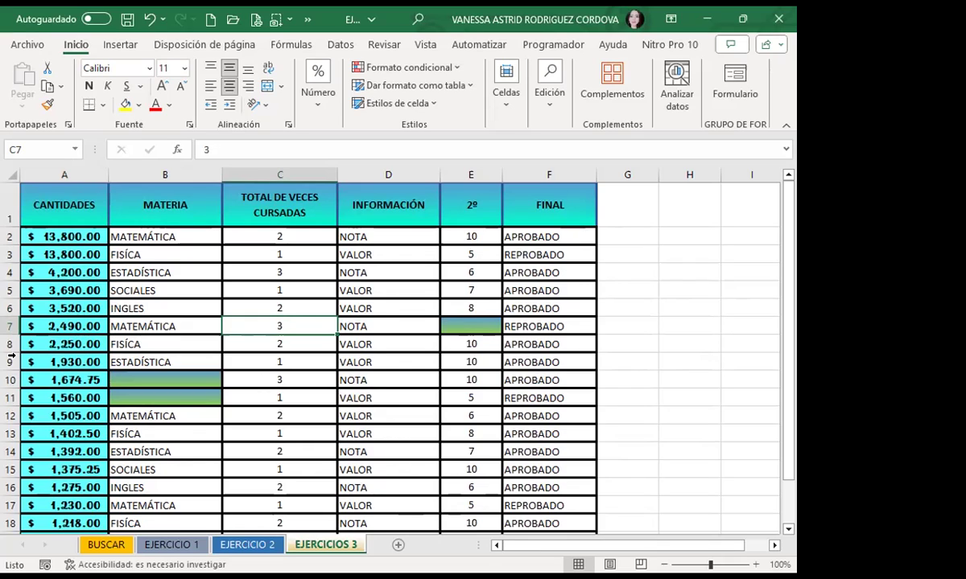
# Flip through the EJERCICIO 1, EJERCICIO 2 and EJERCICIOS 3 sheets.
pyautogui.click(173, 545)
pyautogui.click(248, 545)
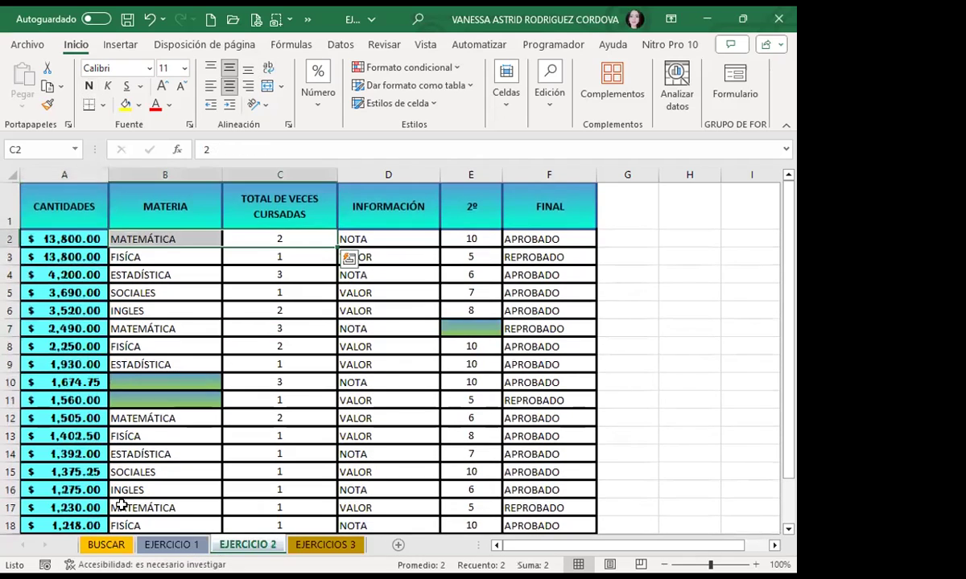
pyautogui.hotkey('ctrl', 'pagedown')
pyautogui.hotkey('ctrl', 'pageup')
pyautogui.hotkey('ctrl', 'pageup')
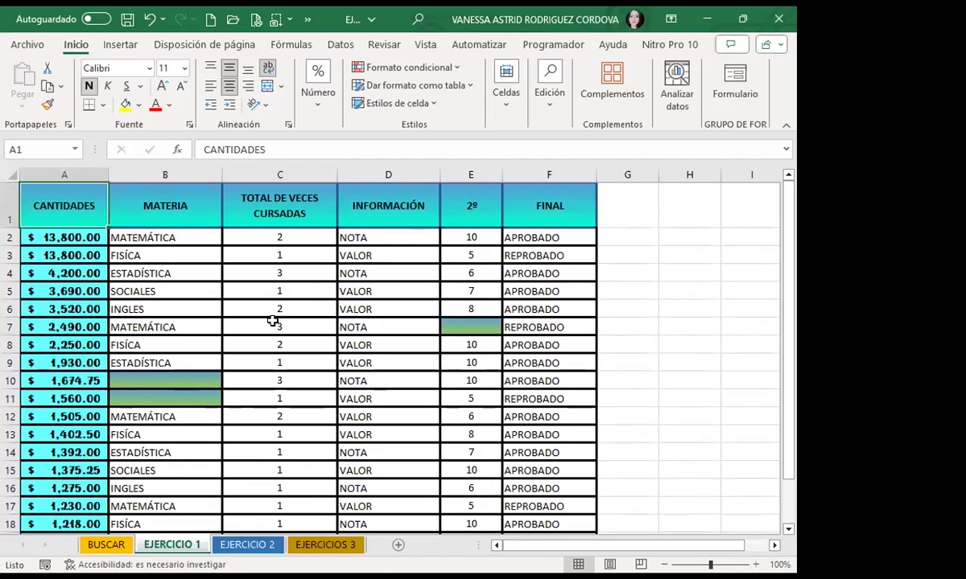
pyautogui.click(248, 545)
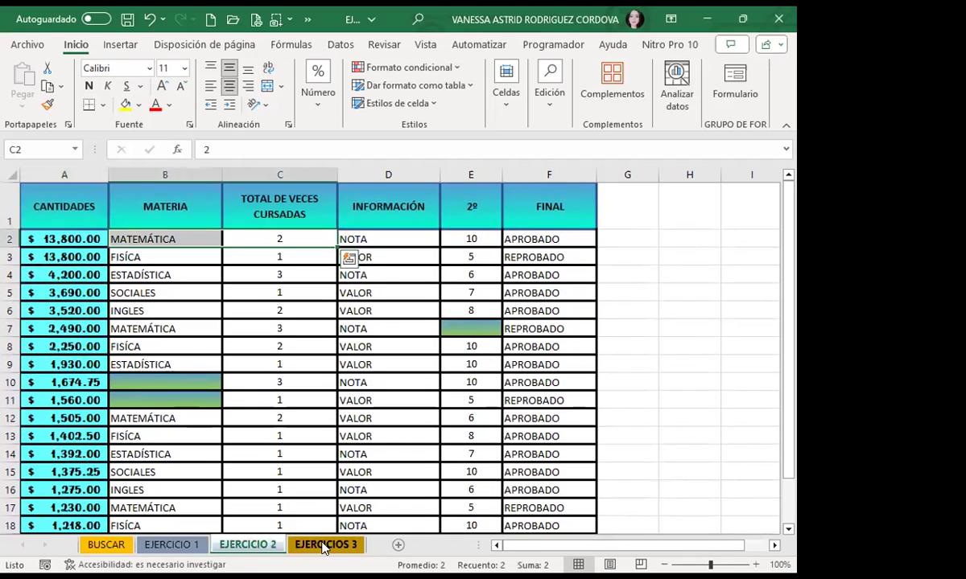
pyautogui.click(325, 545)
# Look at the BUSCAR sheet, then revisit the exercise sheets, ending on EJERCICIOS 3.
pyautogui.click(107, 545)
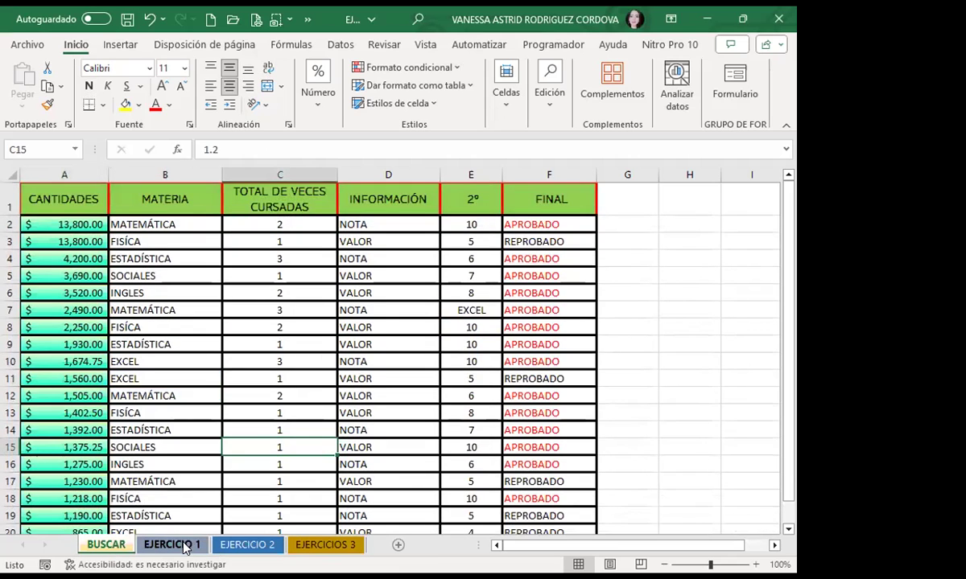
pyautogui.click(177, 544)
pyautogui.click(106, 544)
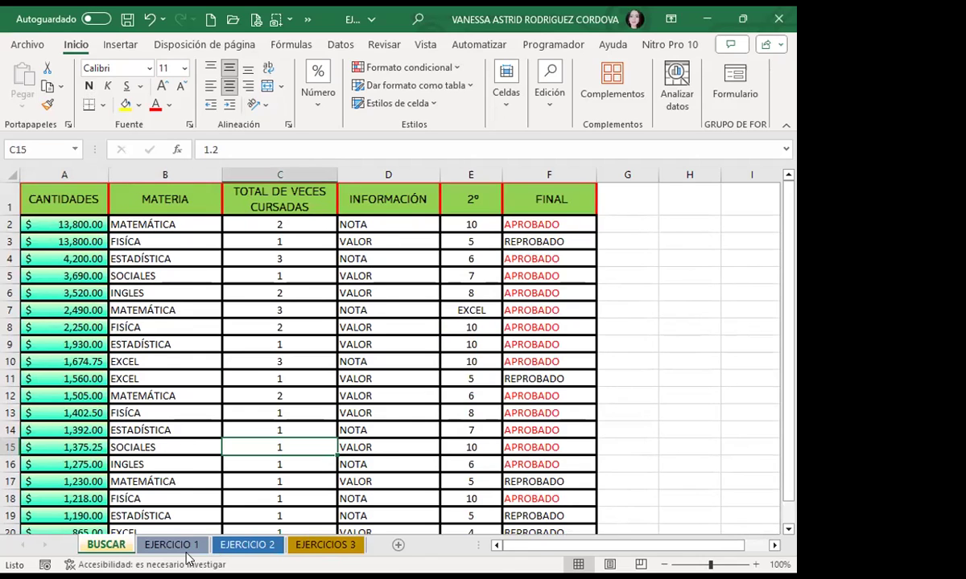
pyautogui.click(247, 545)
pyautogui.click(185, 545)
pyautogui.click(245, 545)
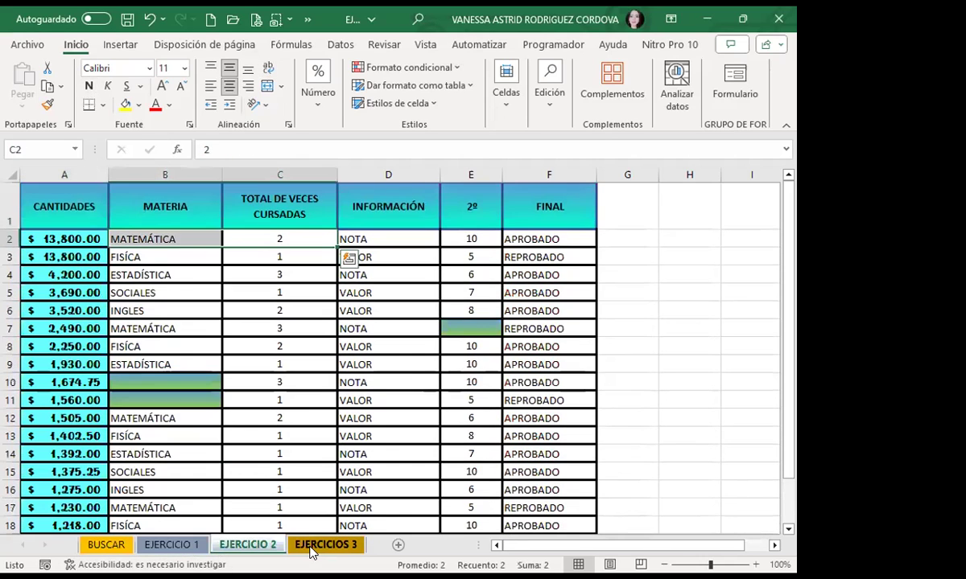
pyautogui.click(340, 547)
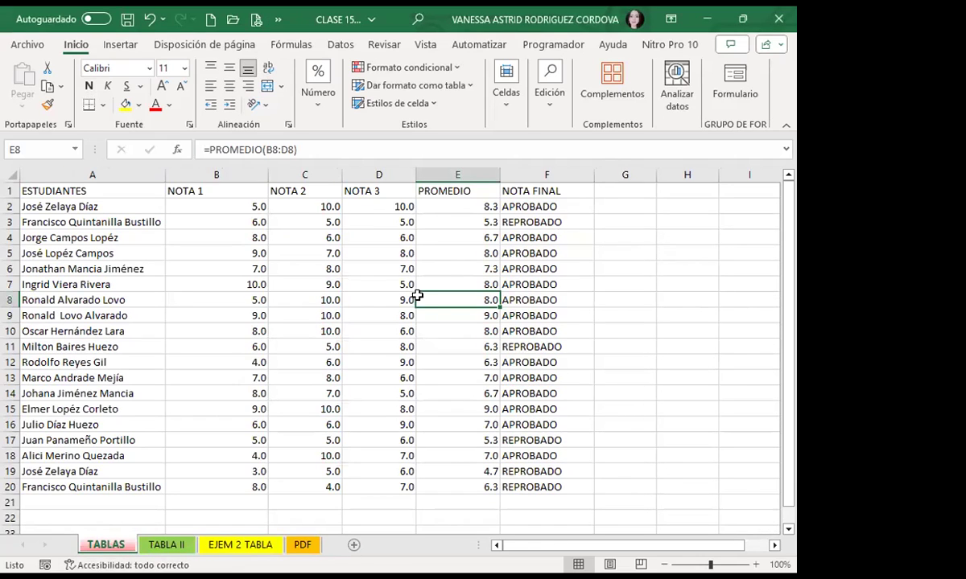
# Clear the PROMEDIO and NOTA FINAL values in E2:F16 and E17:F20.
pyautogui.click(159, 266)
pyautogui.moveTo(447, 206); pyautogui.dragTo(546, 424)
pyautogui.press('Delete')
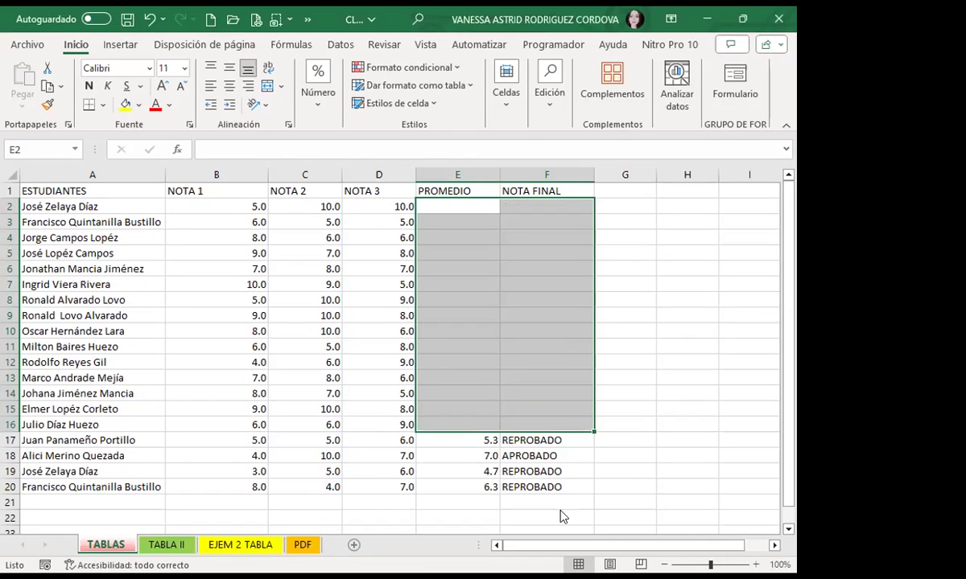
pyautogui.moveTo(464, 439); pyautogui.dragTo(540, 487)
pyautogui.press('Delete')
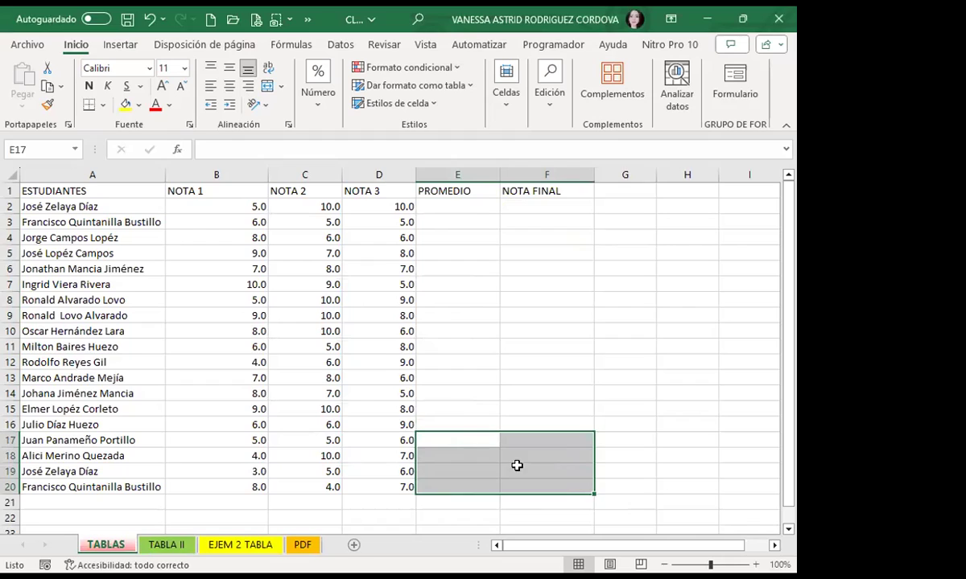
pyautogui.click(322, 364)
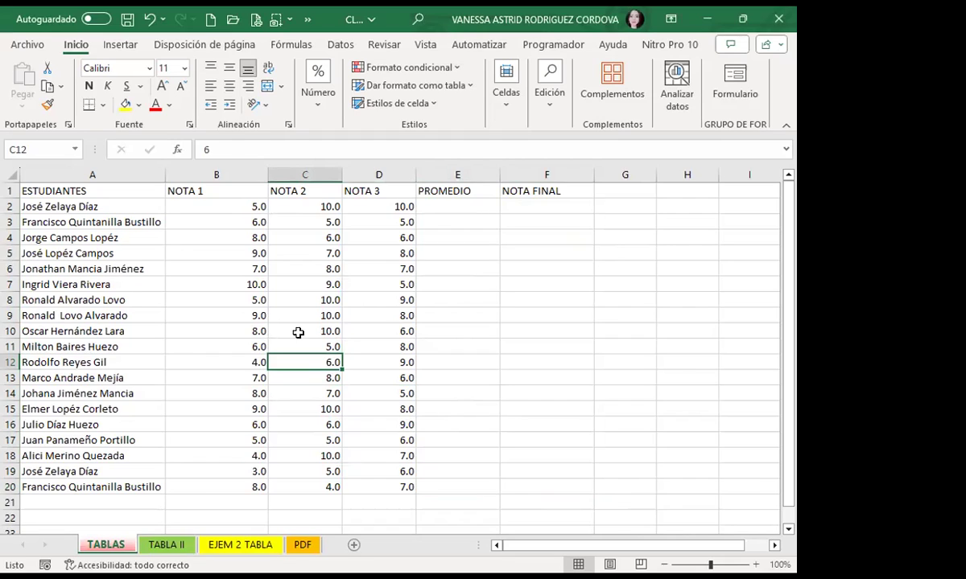
# Format A1:F20 as a table using a grey table style.
pyautogui.click(417, 85)
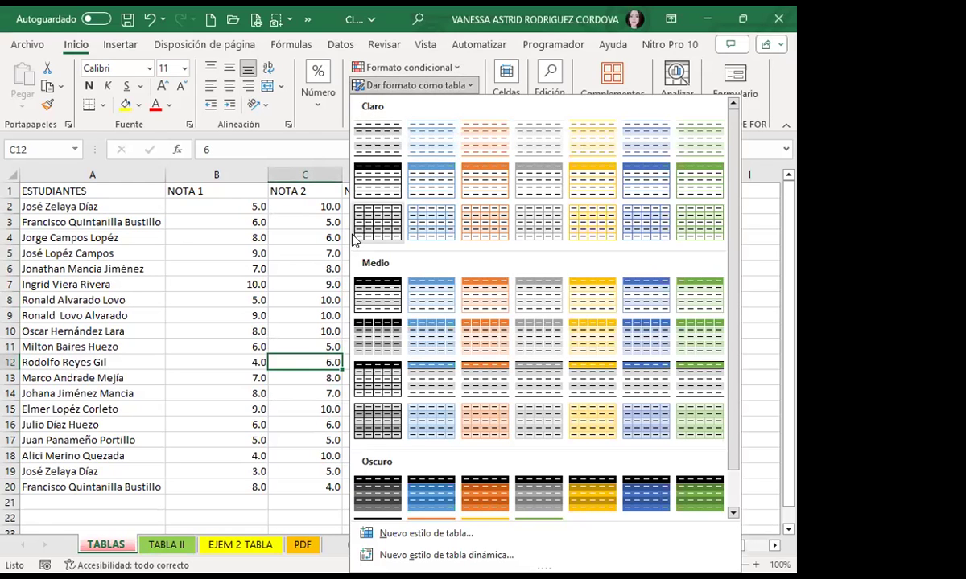
pyautogui.scroll(-1, 483, 418)
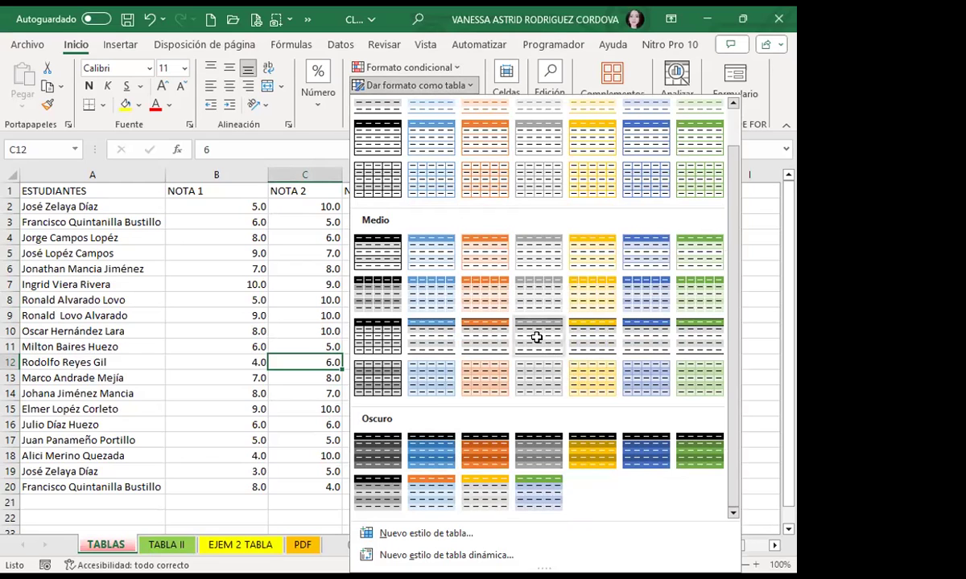
pyautogui.click(536, 337)
pyautogui.click(396, 317)
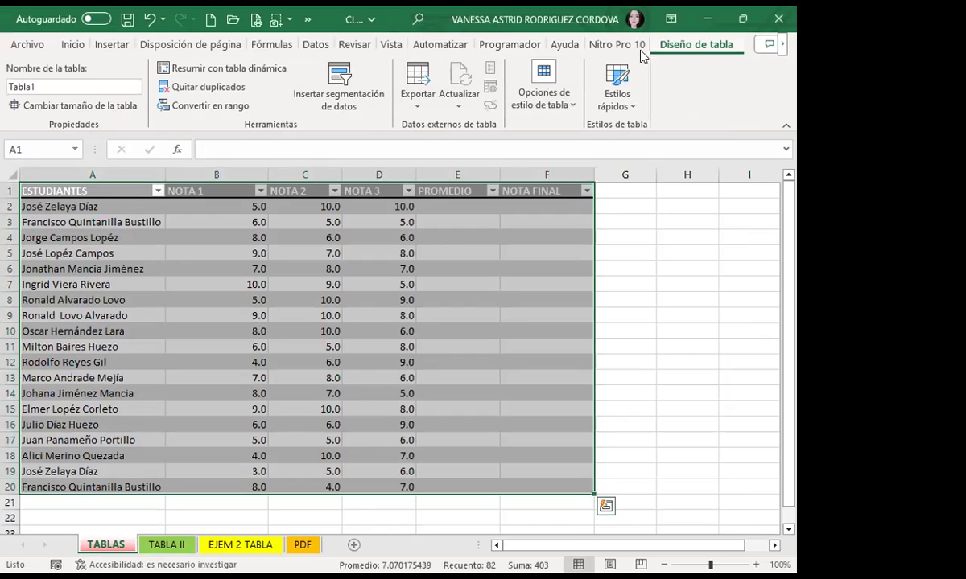
# Browse the Estilos rápidos gallery to apply a blue medium table style.
pyautogui.click(544, 107)
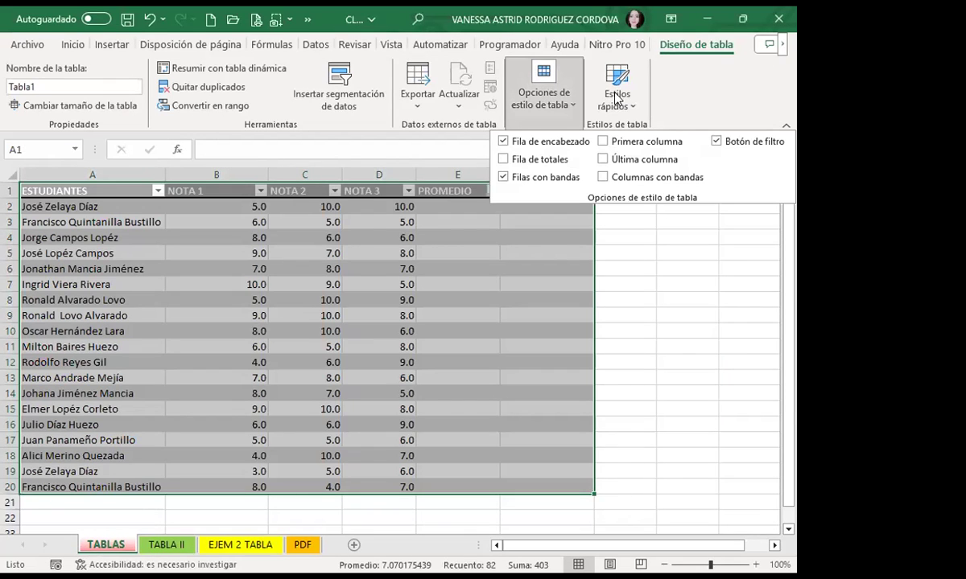
pyautogui.click(616, 97)
pyautogui.scroll(-3, 613, 372)
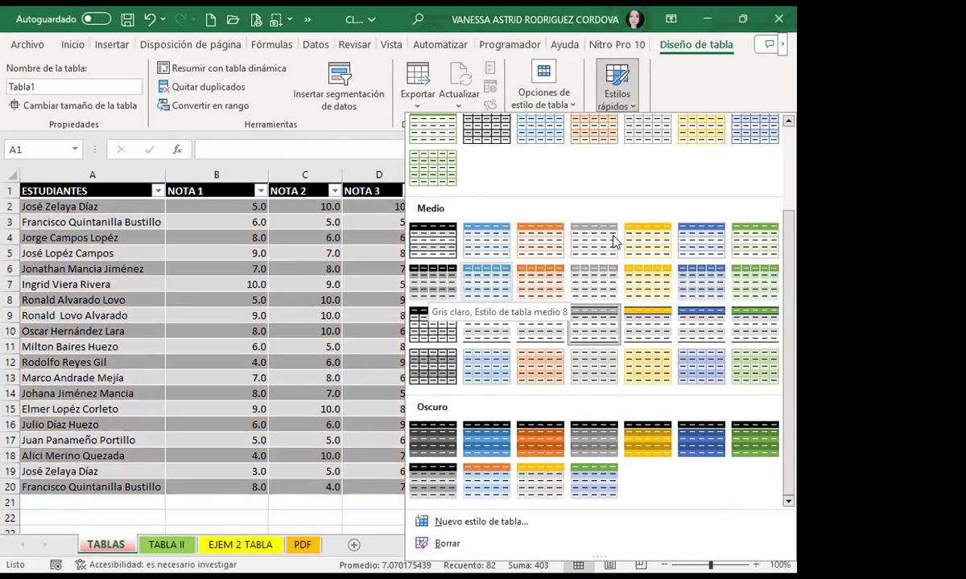
pyautogui.scroll(3, 494, 254)
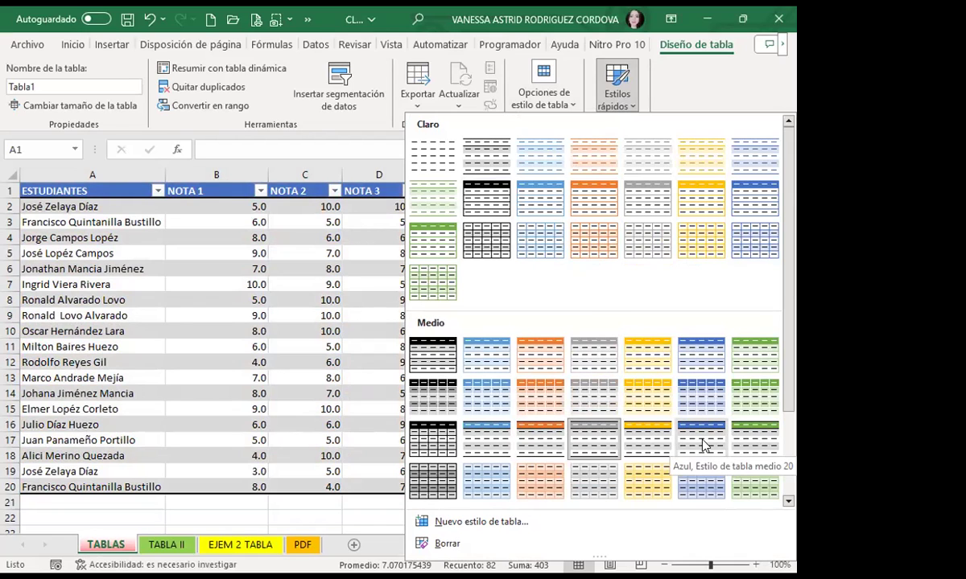
pyautogui.press('Escape')
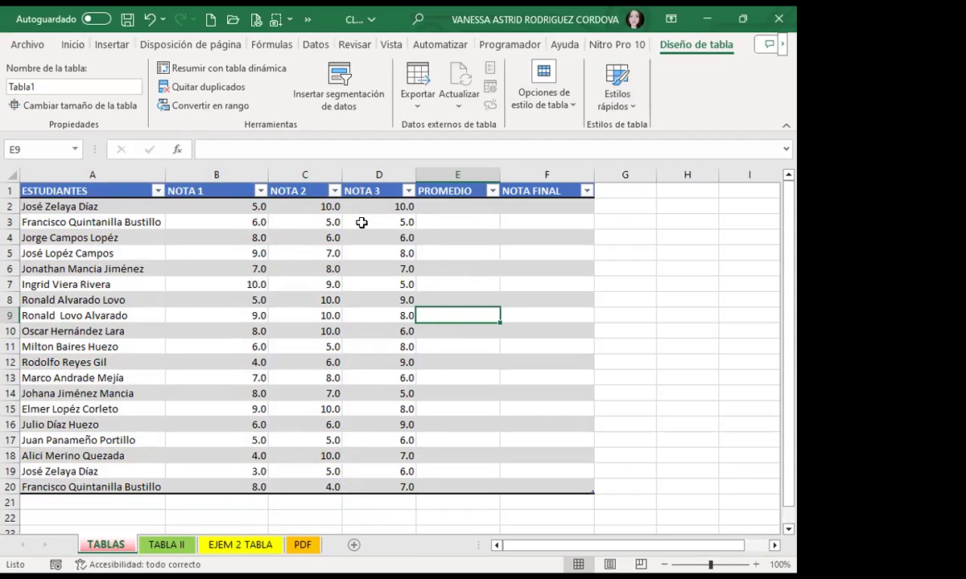
# Enter =PROMEDIO over NOTA 1 to NOTA 3 in E2 so the PROMEDIO column fills.
pyautogui.click(215, 354)
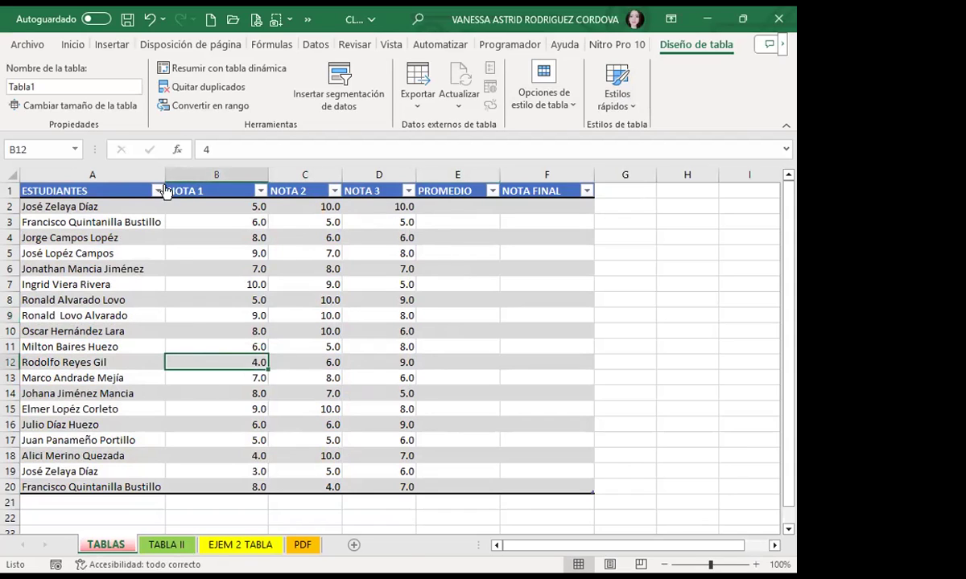
pyautogui.click(431, 205)
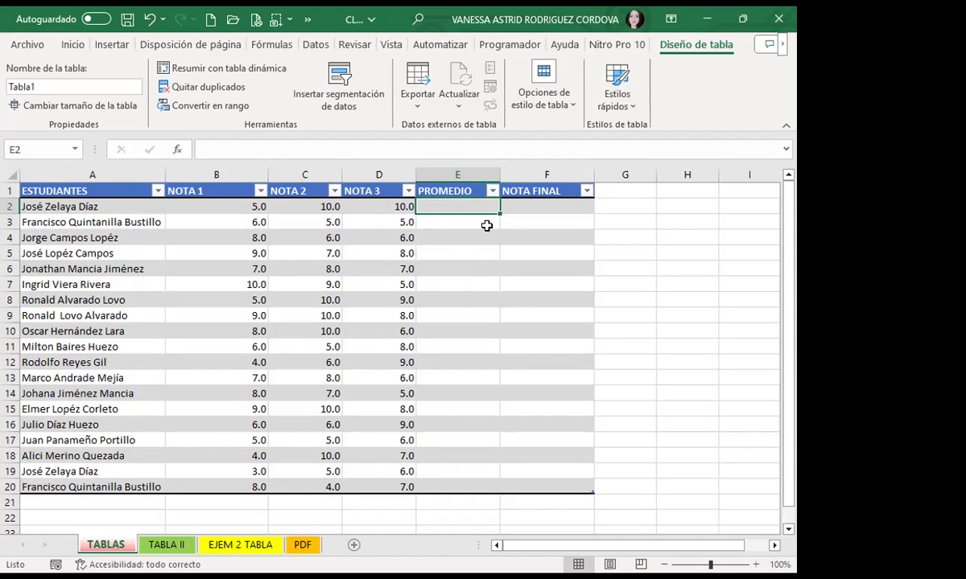
pyautogui.write('=P')
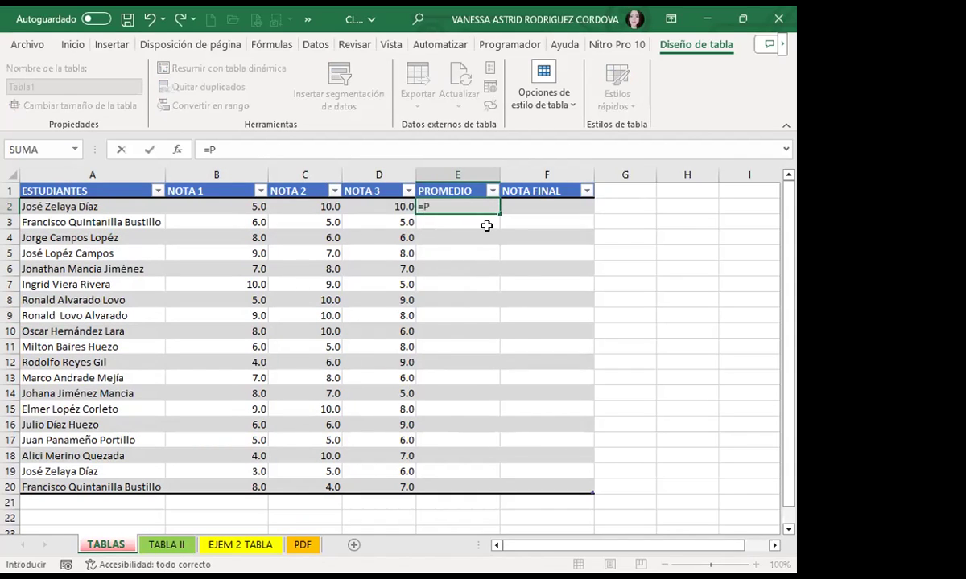
pyautogui.write('RO')
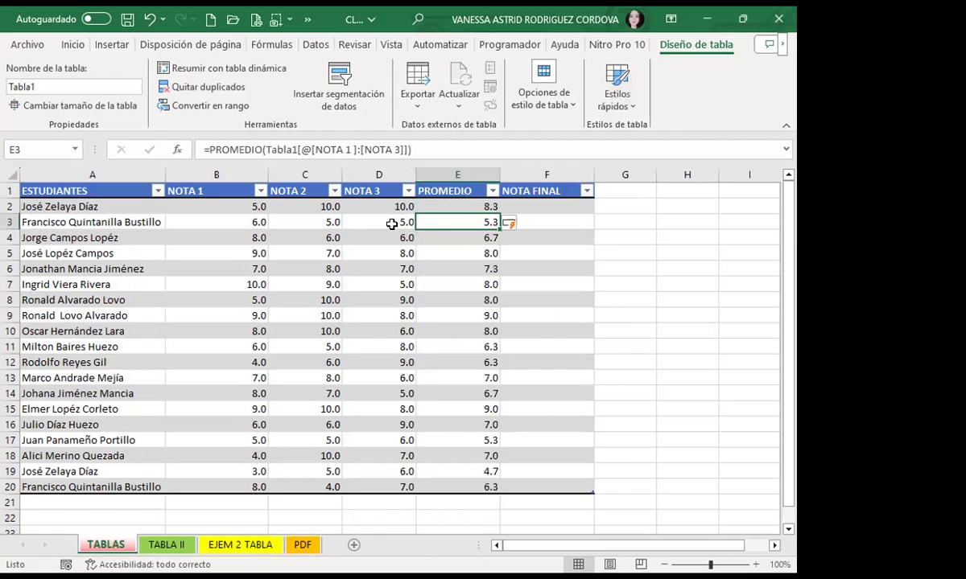
pyautogui.click(431, 207)
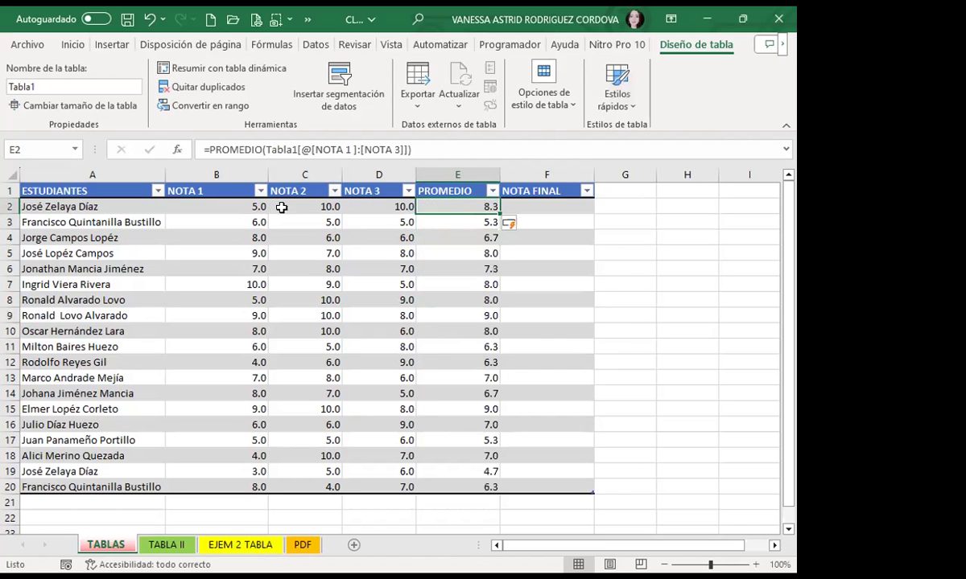
pyautogui.click(64, 86)
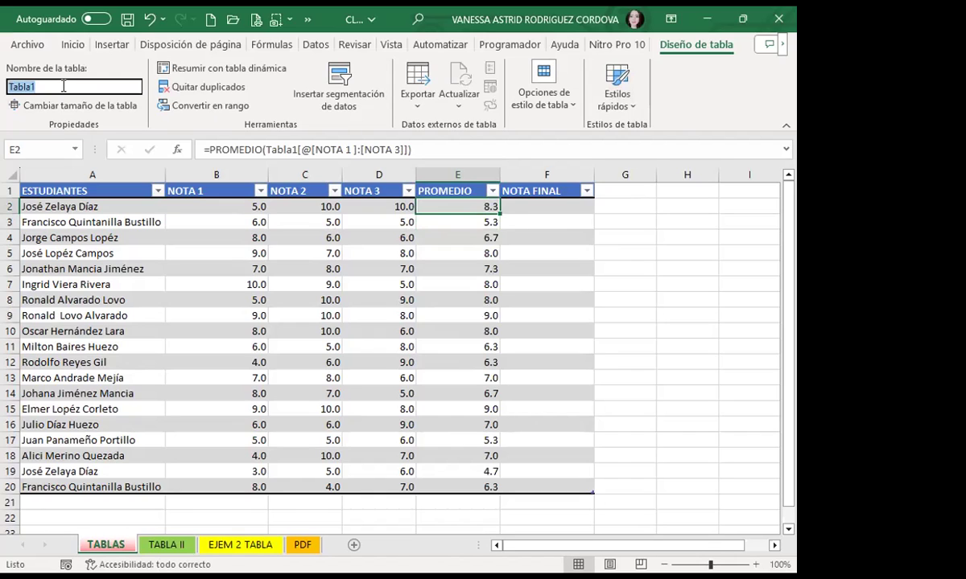
# Type TABLAS_EJERCICIO as the table name, then recheck the PROMEDIO formula in E2.
pyautogui.write('TAVLAS_')
pyautogui.press('BackSpace')
pyautogui.press('BackSpace')
pyautogui.press('BackSpace')
pyautogui.press('BackSpace')
pyautogui.press('BackSpace')
pyautogui.press('BackSpace')
pyautogui.press('BackSpace')
pyautogui.write('ABLA')
pyautogui.press('BackSpace')
pyautogui.press('BackSpace')
pyautogui.press('BackSpace')
pyautogui.press('BackSpace')
pyautogui.write('TABLAS_EJER')
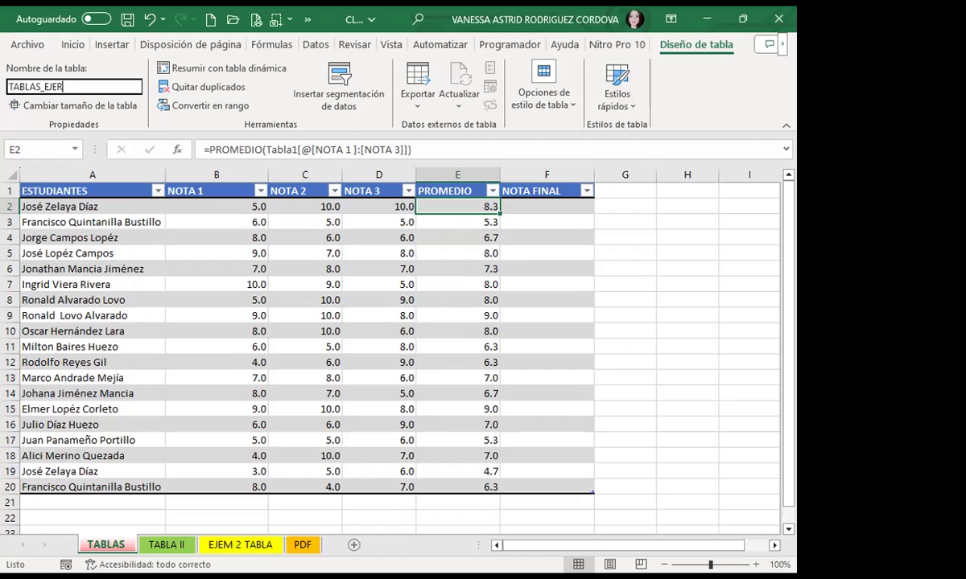
pyautogui.write('CICIO')
pyautogui.click(172, 264)
pyautogui.click(431, 206)
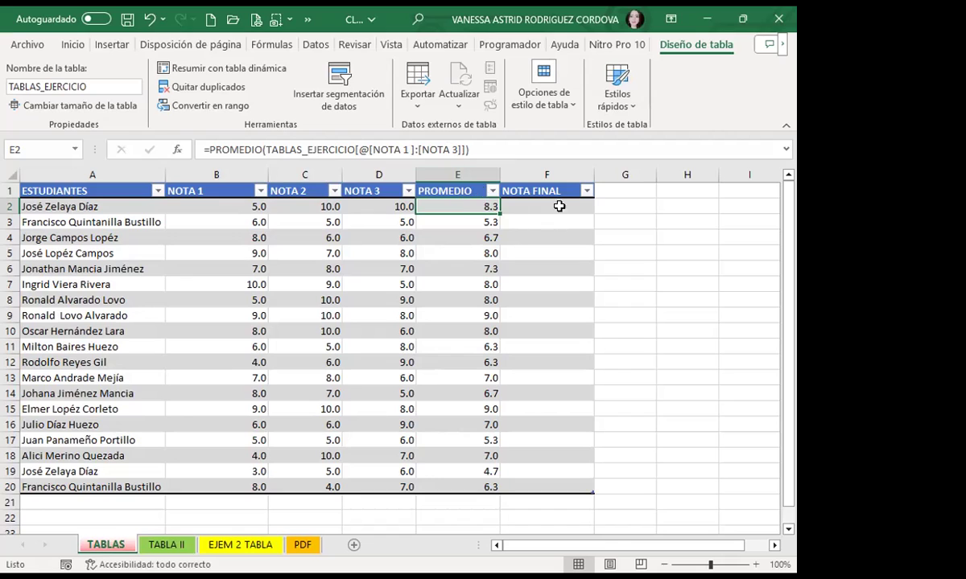
pyautogui.click(559, 204)
pyautogui.write('=I')
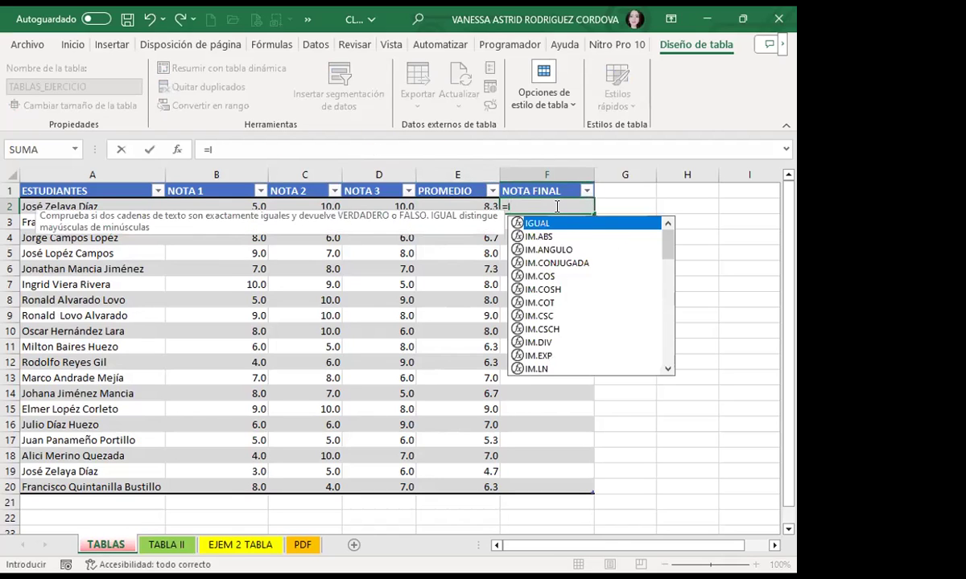
pyautogui.press('BackSpace')
pyautogui.write('SI')
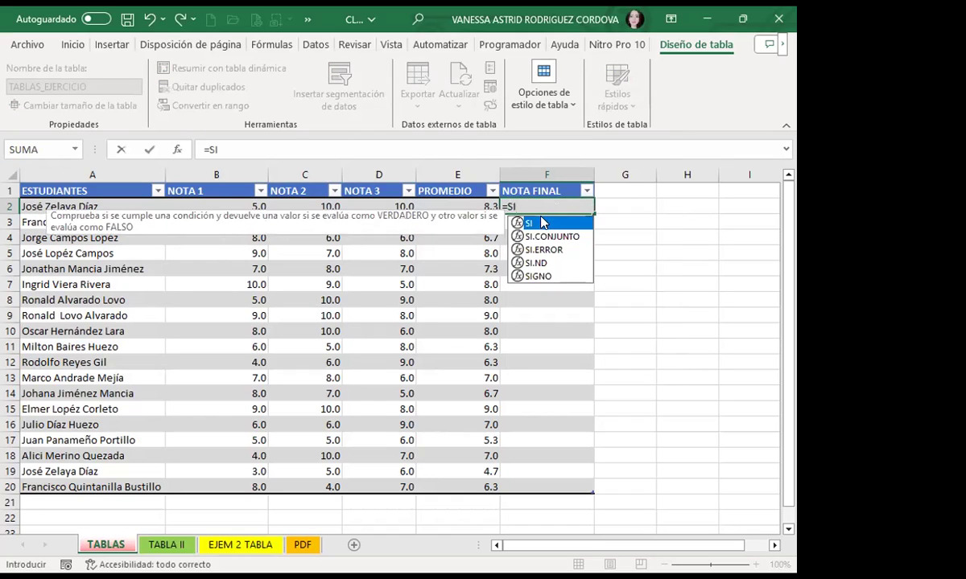
pyautogui.doubleClick(537, 225)
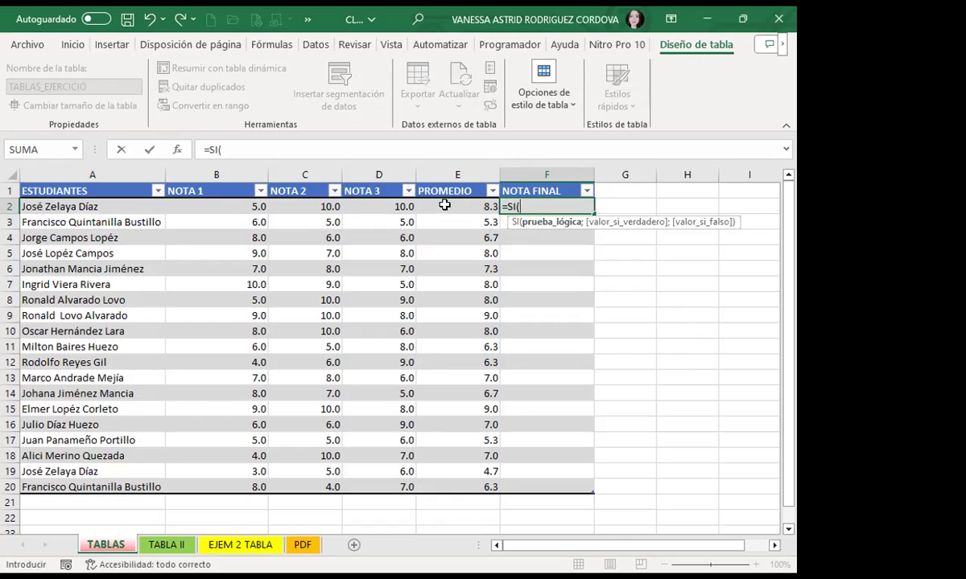
pyautogui.click(445, 205)
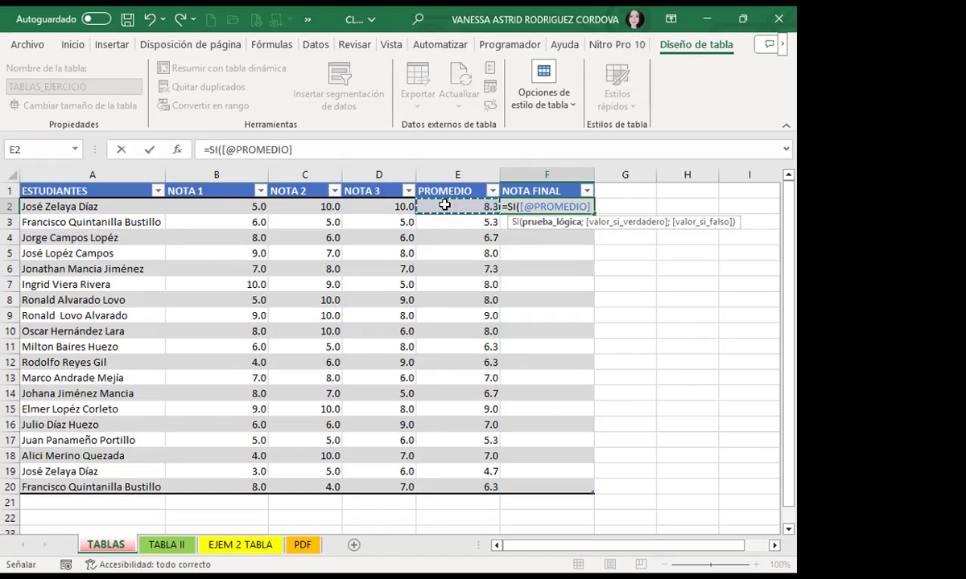
pyautogui.write('>=6')
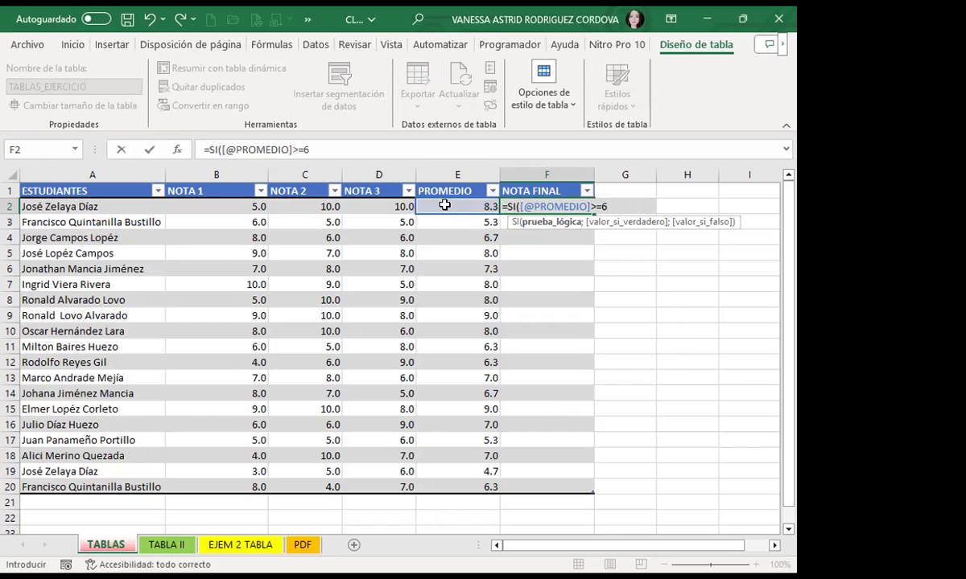
pyautogui.write(';"APRI')
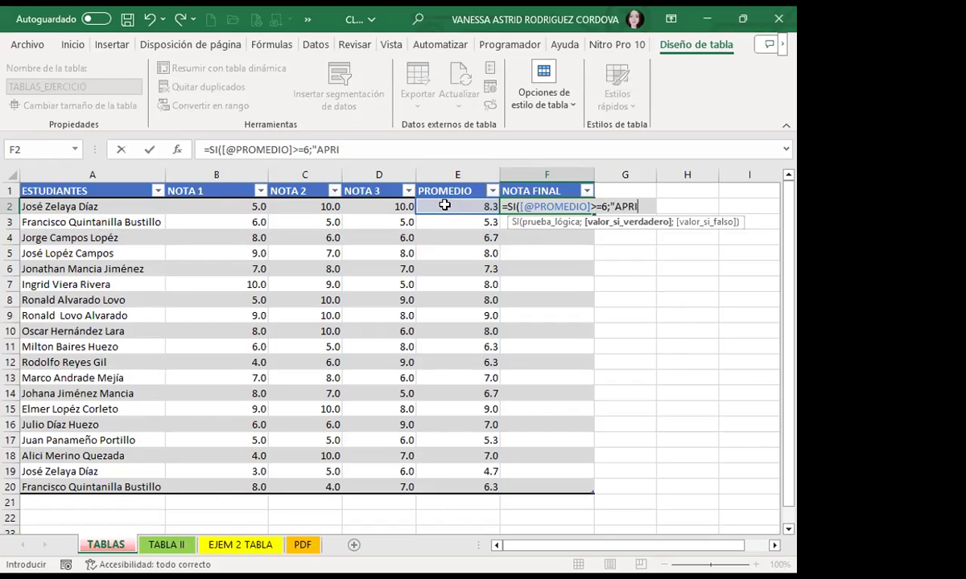
pyautogui.press('BackSpace')
pyautogui.write('OBADO"')
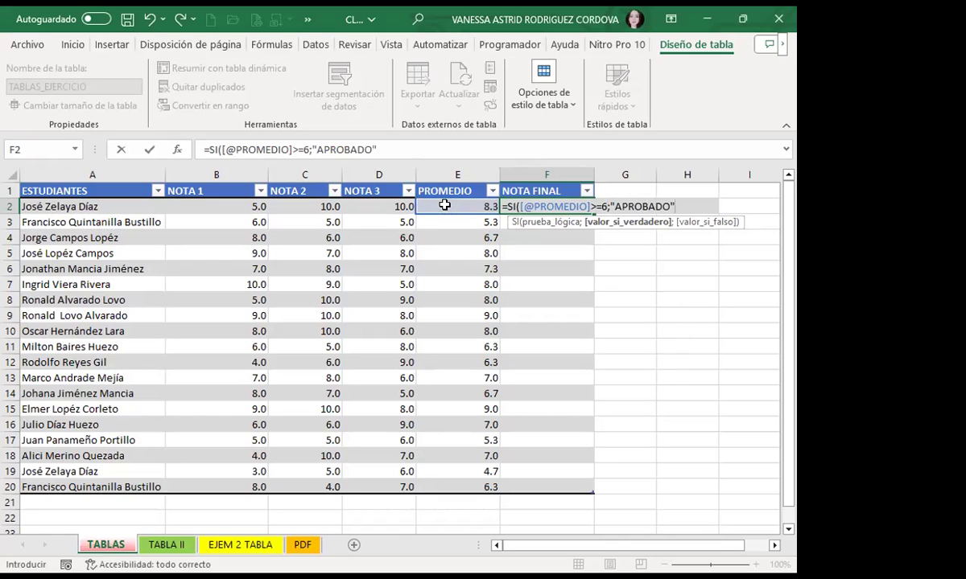
pyautogui.write(';"')
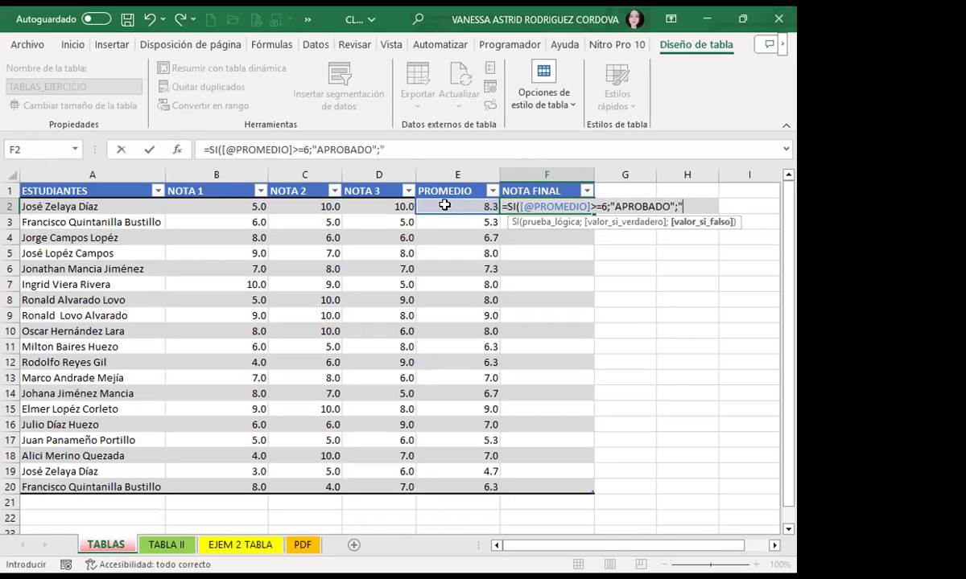
pyautogui.write('REPROBADO')
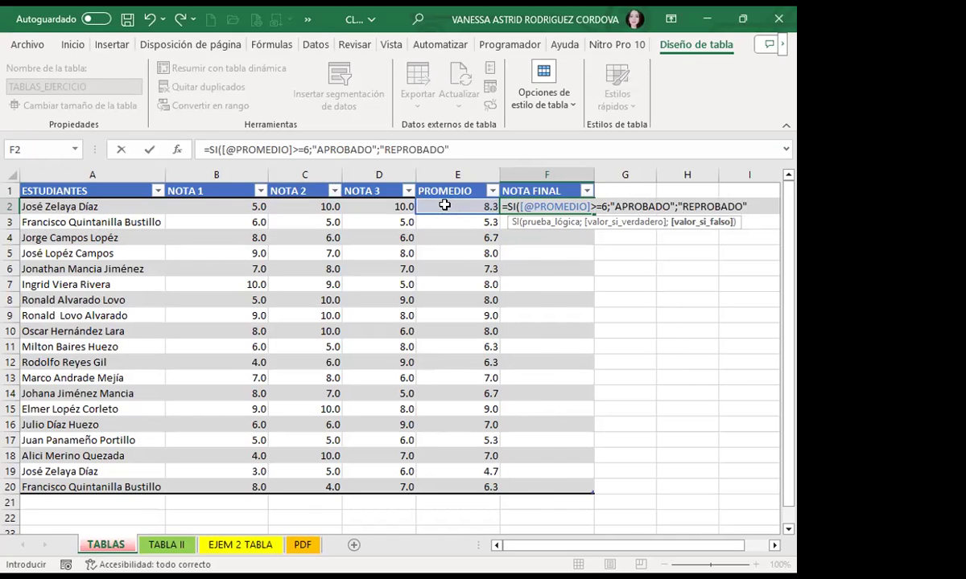
pyautogui.press('Return')
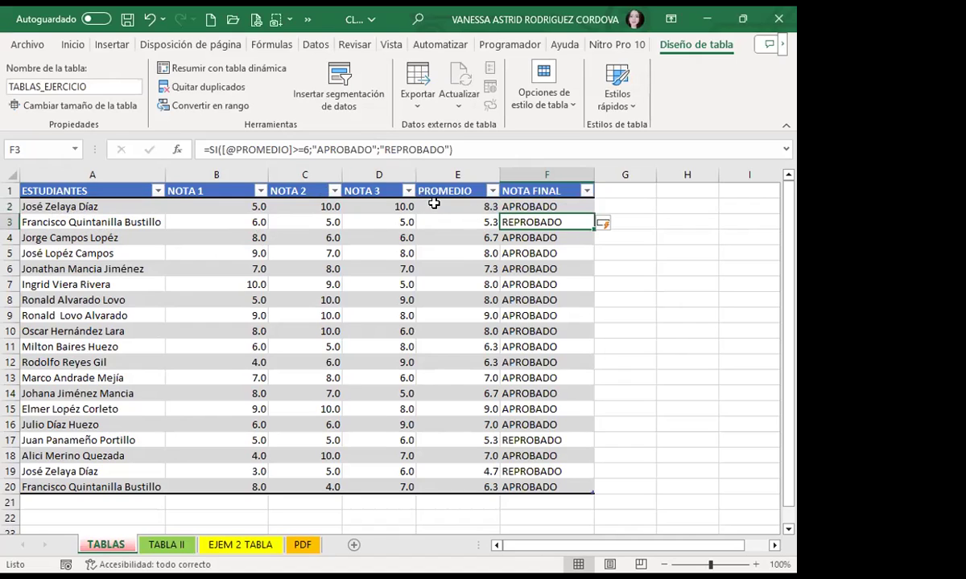
# Review the PROMEDIO and NOTA FINAL formulas in row 2.
pyautogui.click(433, 204)
pyautogui.click(537, 201)
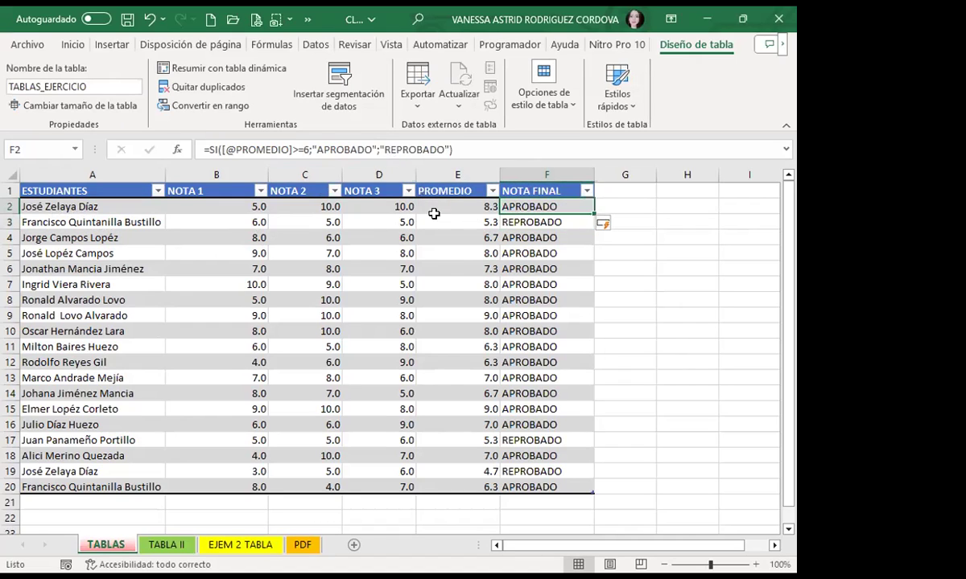
pyautogui.click(374, 284)
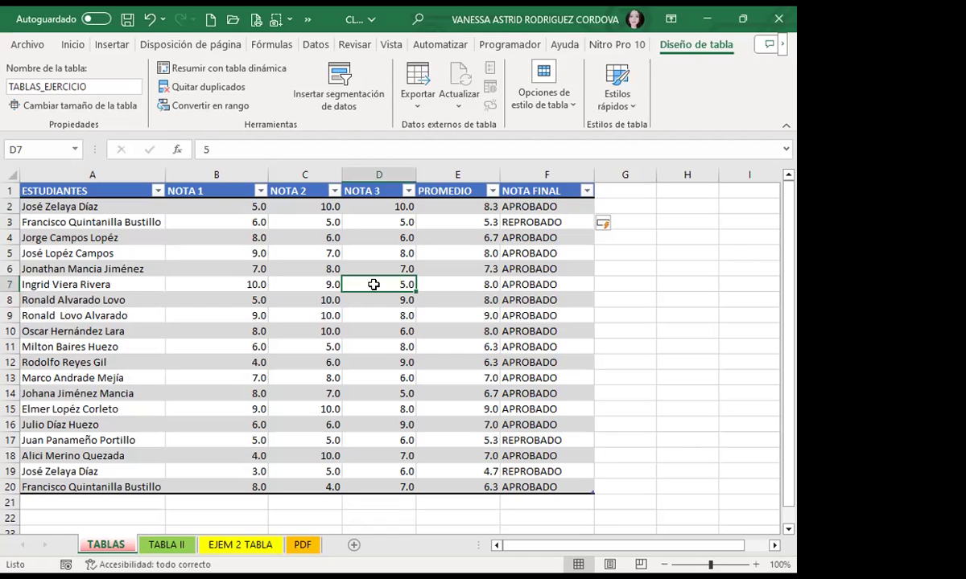
pyautogui.click(444, 222)
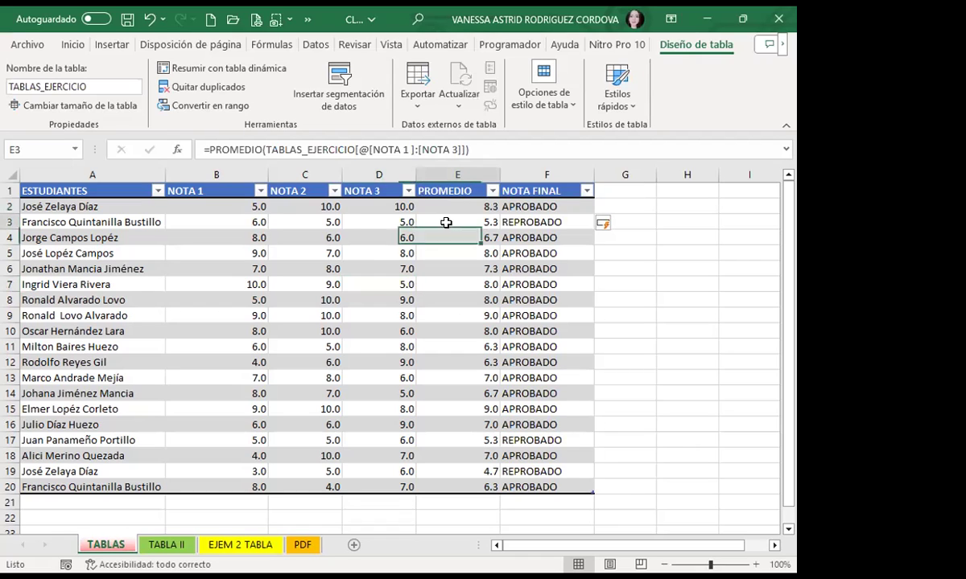
pyautogui.click(539, 234)
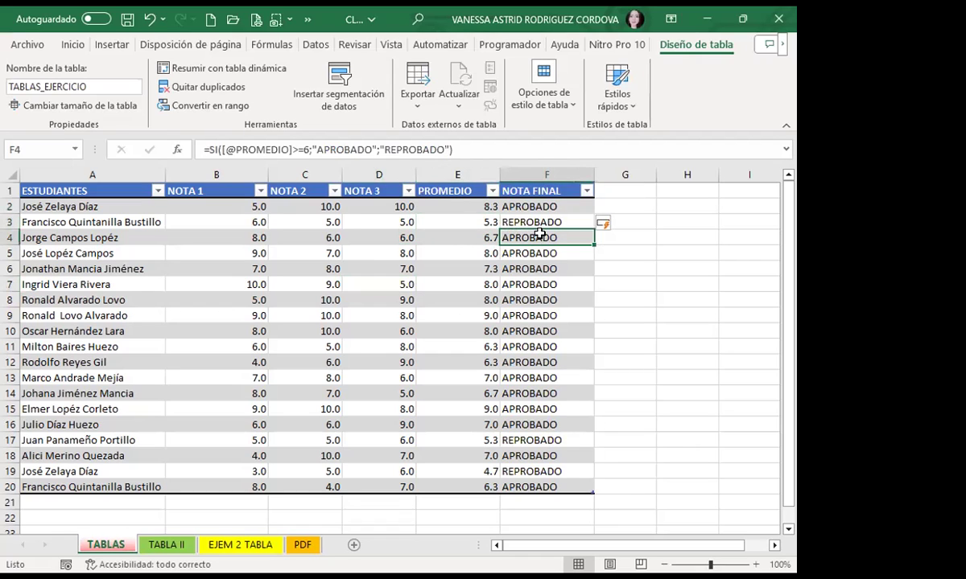
pyautogui.click(164, 310)
pyautogui.click(236, 234)
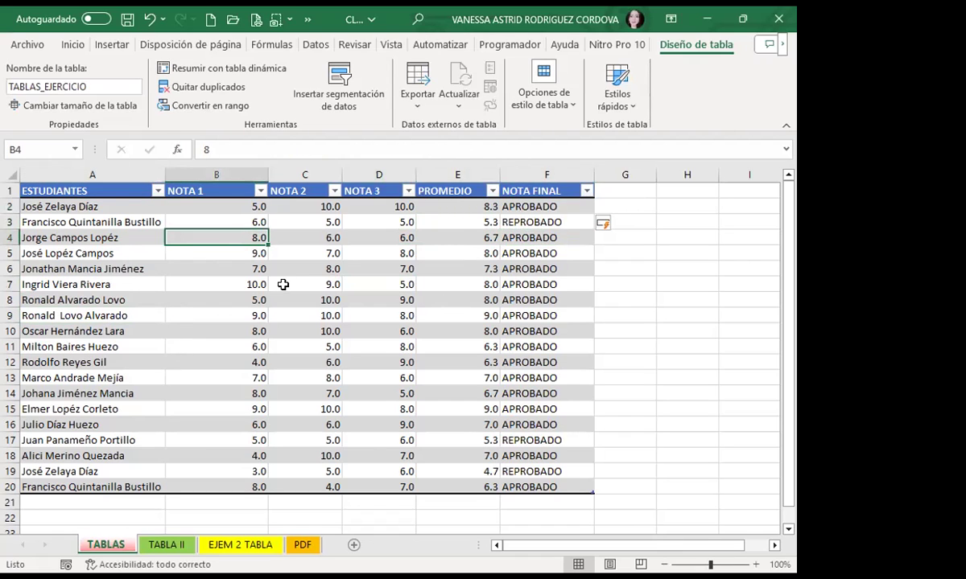
# Enable Fila de totales so a Total row counts 19 NOTA FINAL entries.
pyautogui.click(528, 103)
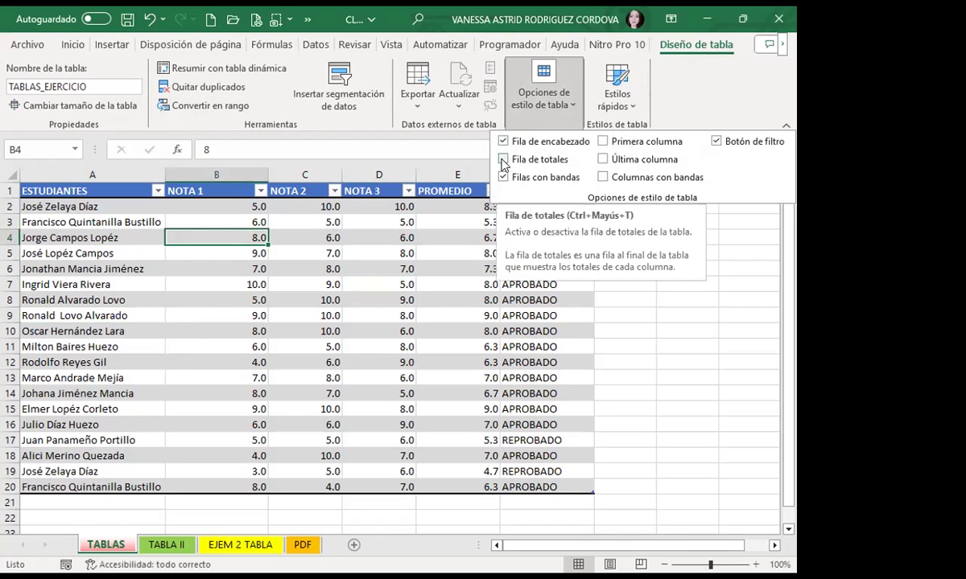
pyautogui.click(503, 160)
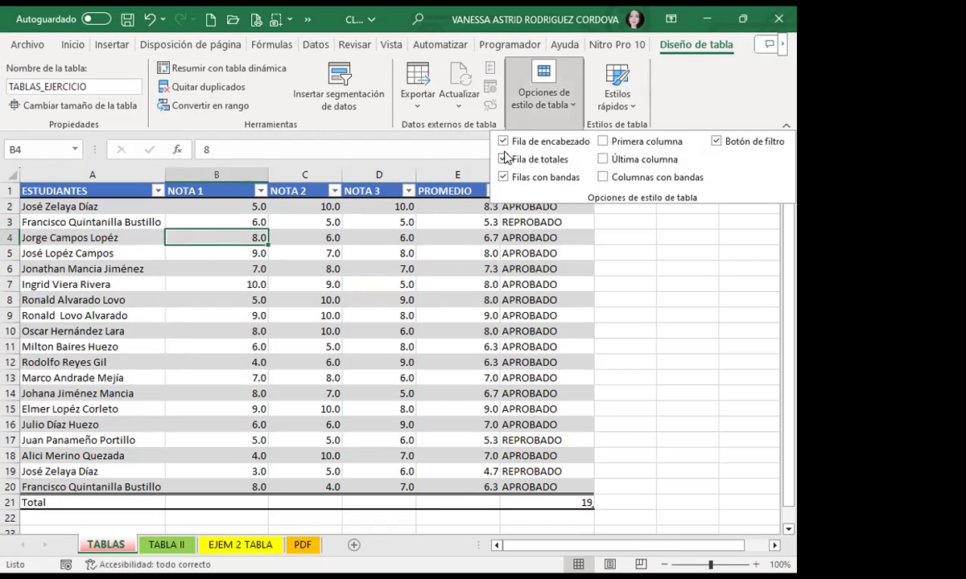
pyautogui.click(503, 159)
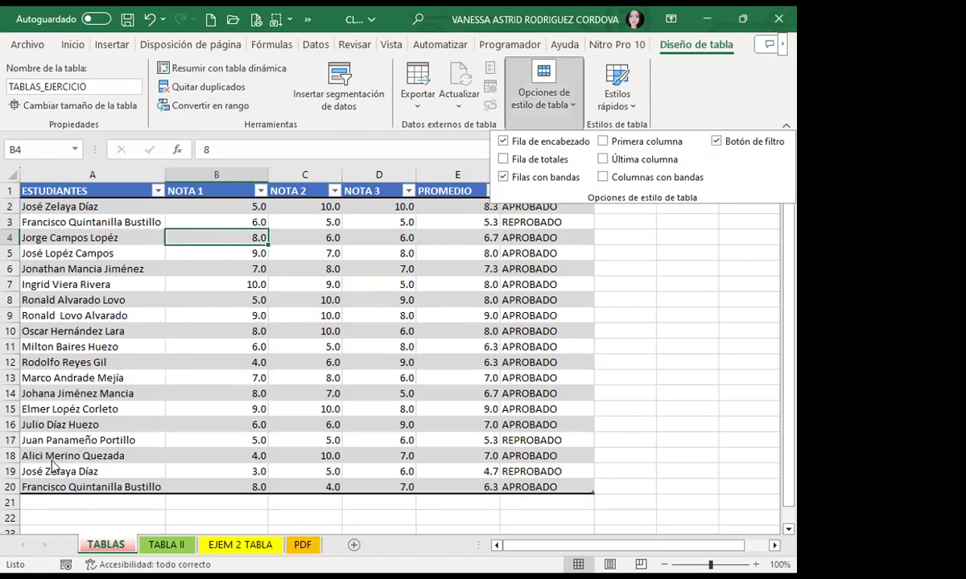
pyautogui.scroll(-2, 53, 466)
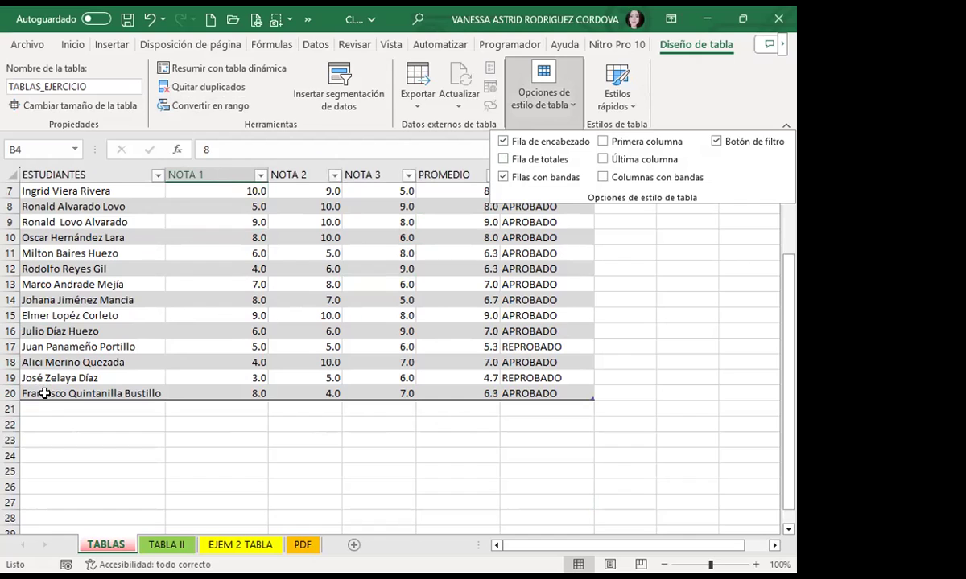
pyautogui.scroll(2, 243, 281)
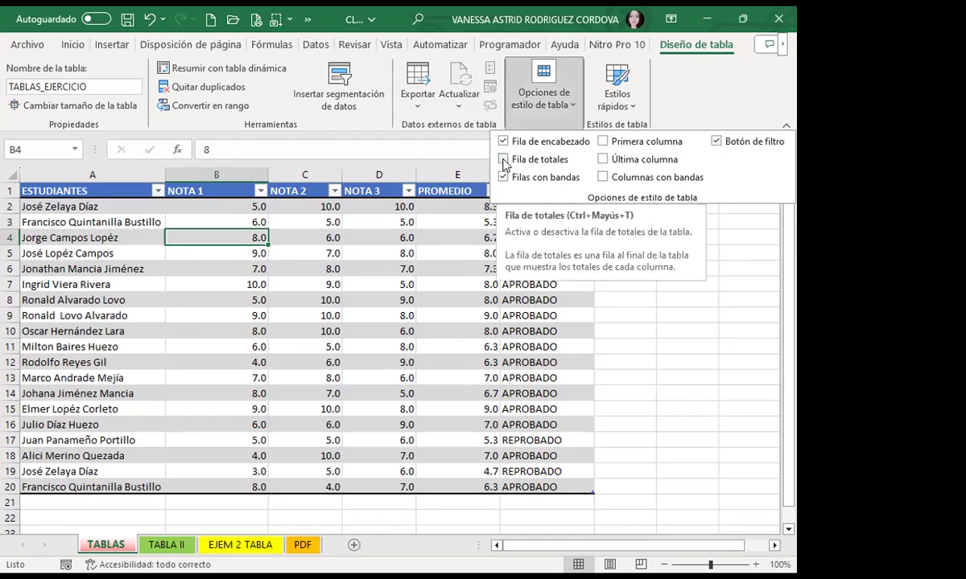
pyautogui.click(503, 160)
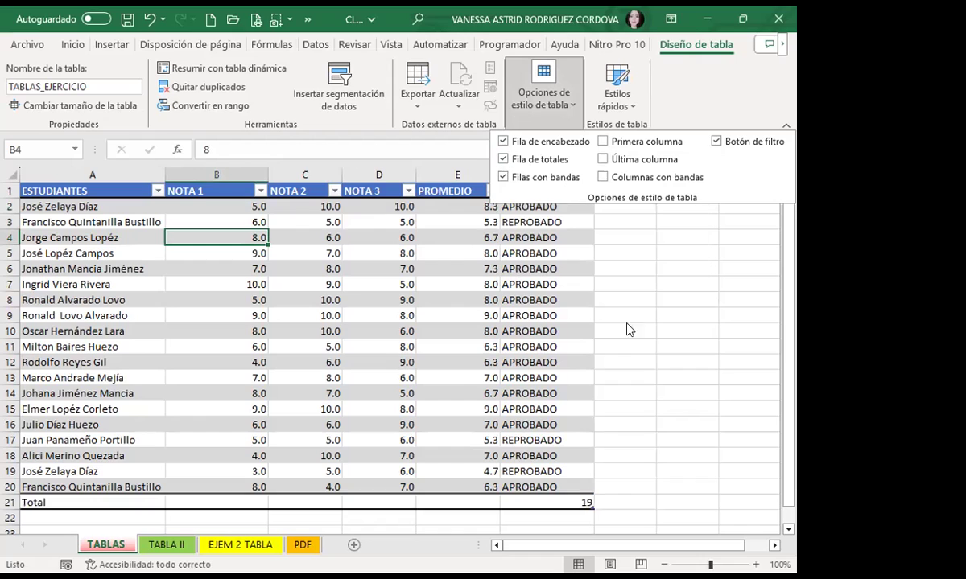
pyautogui.scroll(-2, 12, 409)
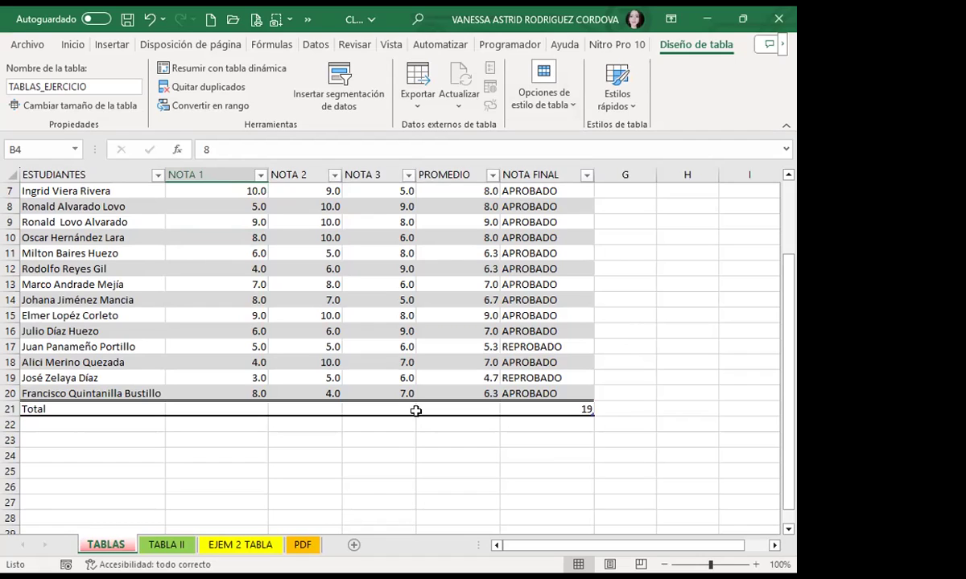
# Set the Total row to show the NOTA 1 average and the NOTA 2 maximum.
pyautogui.click(218, 409)
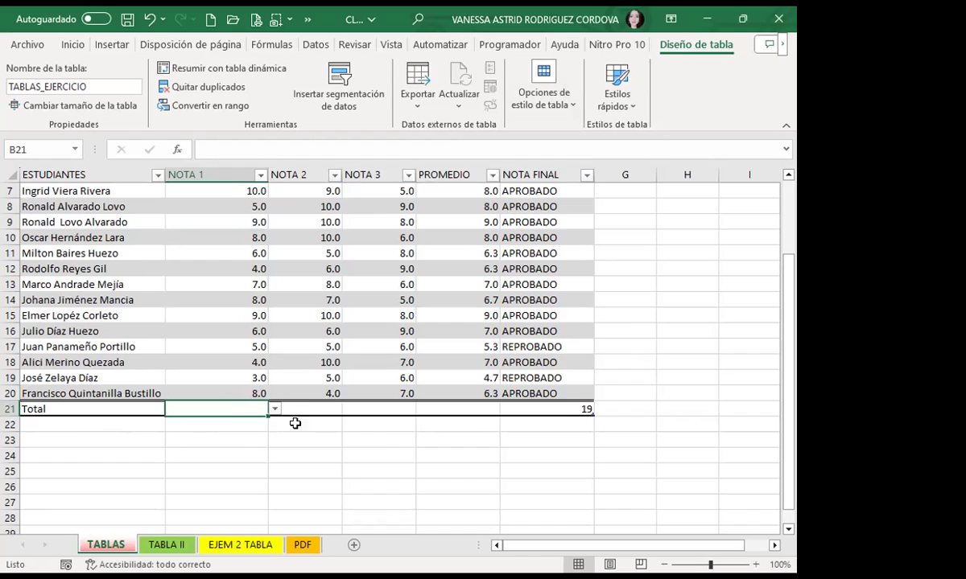
pyautogui.click(274, 410)
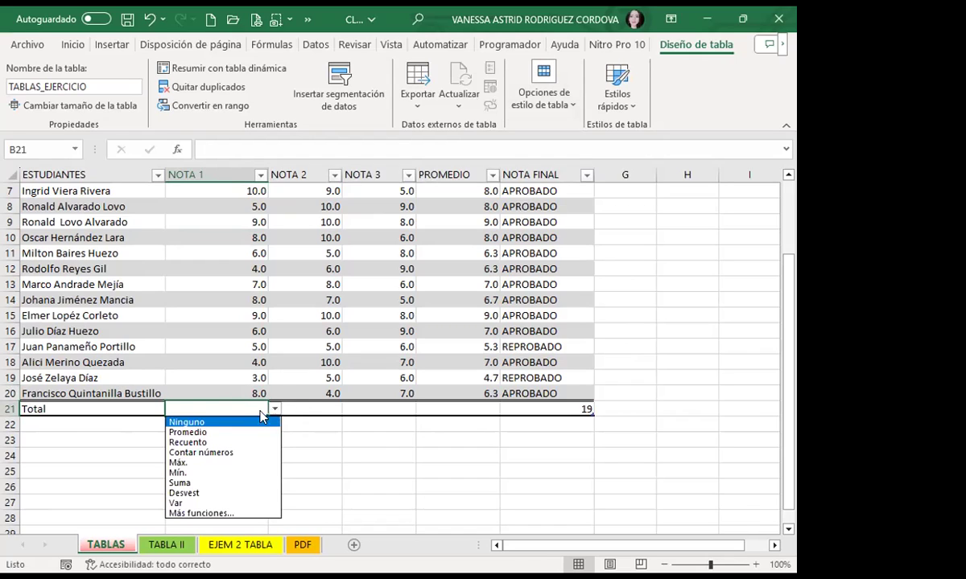
pyautogui.click(193, 432)
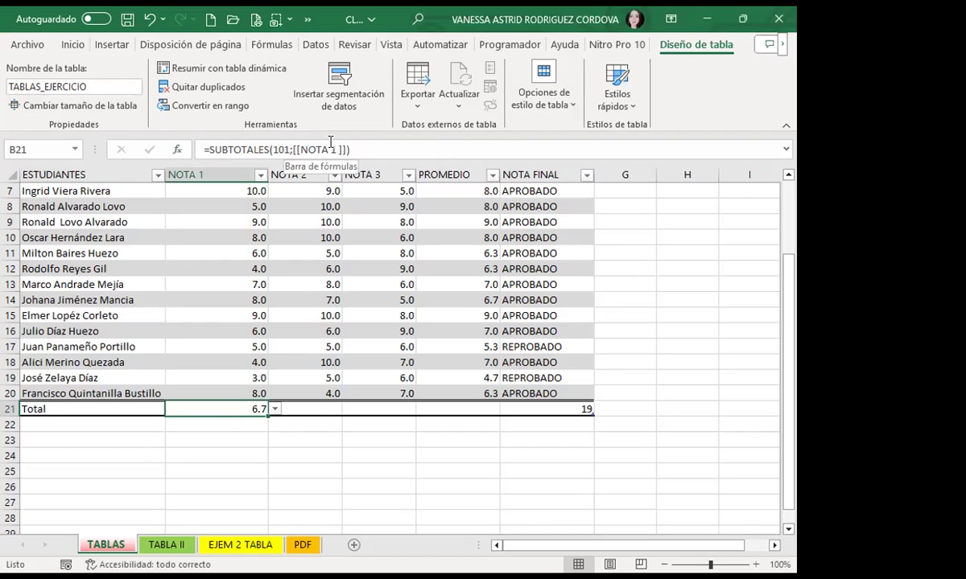
pyautogui.scroll(2, 239, 273)
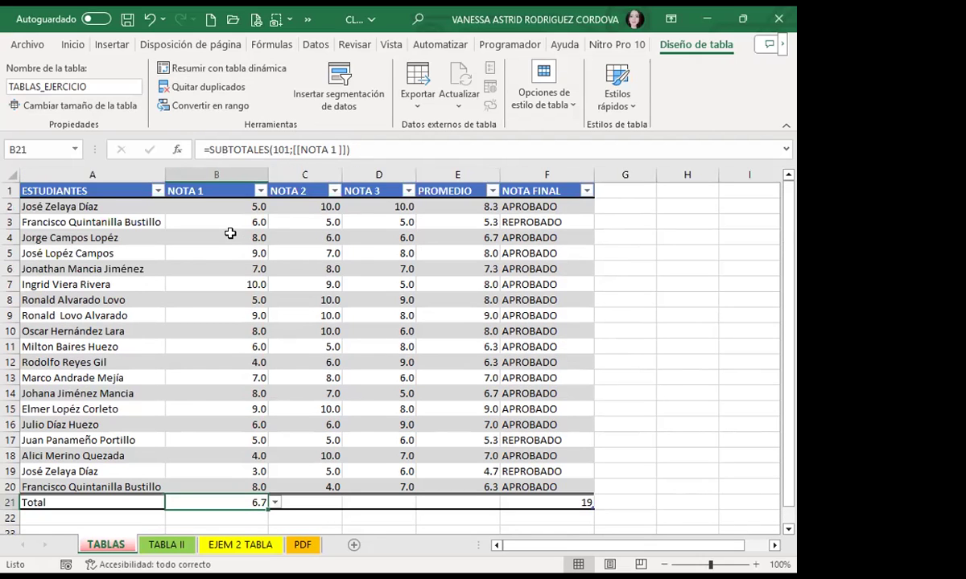
pyautogui.scroll(-1, 326, 457)
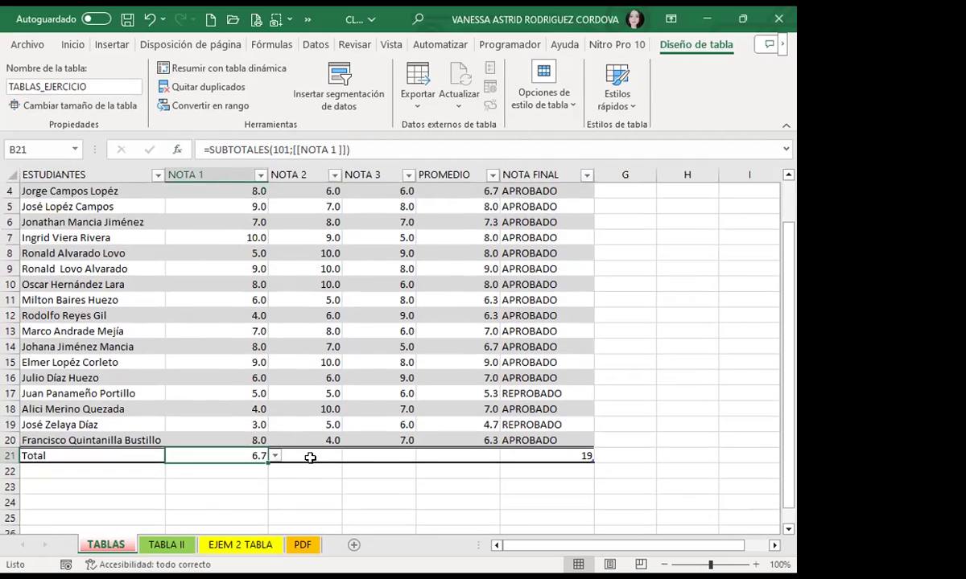
pyautogui.click(330, 456)
pyautogui.click(349, 454)
pyautogui.click(324, 455)
pyautogui.click(349, 456)
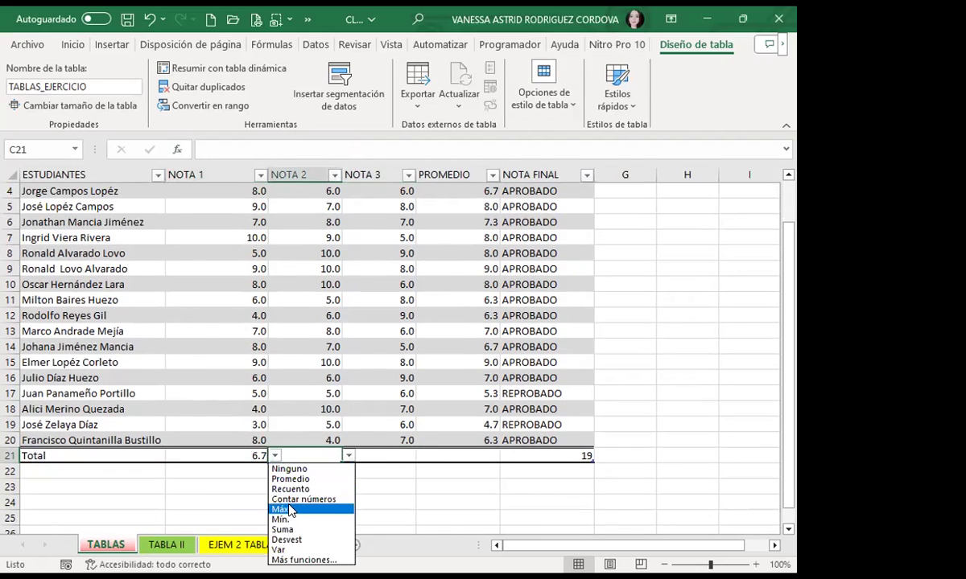
pyautogui.click(277, 510)
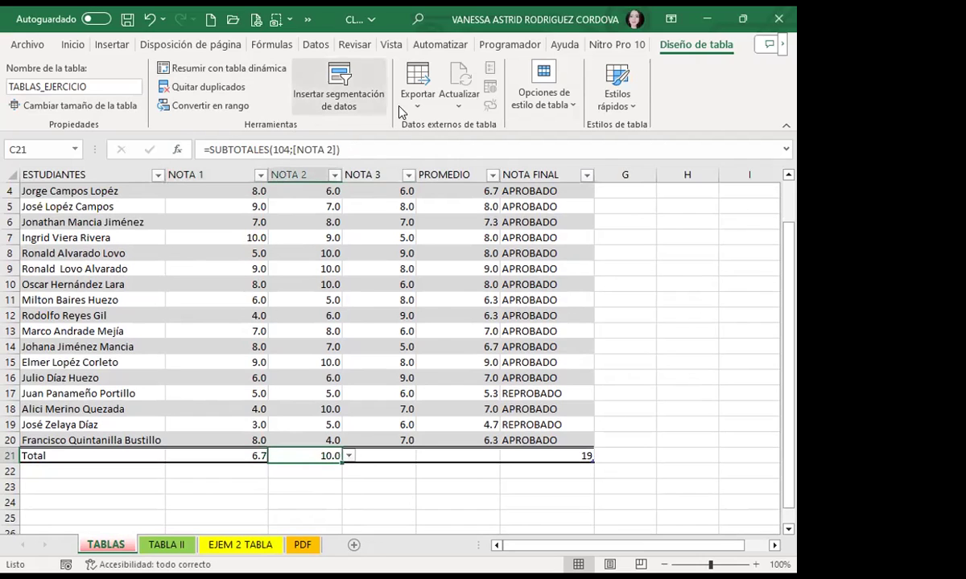
pyautogui.scroll(-1, 356, 374)
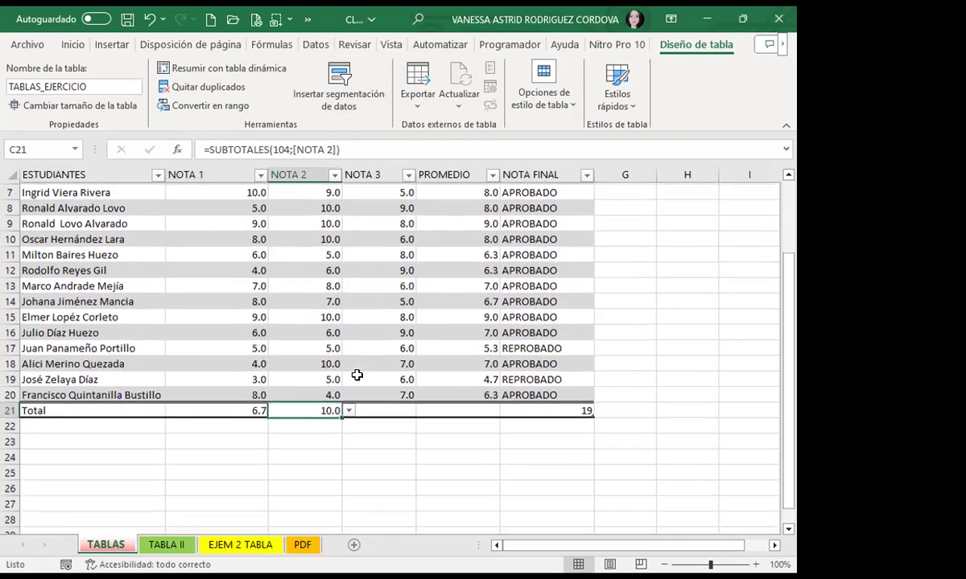
# Make the NOTA 3 total a minimum and the PROMEDIO total a sum.
pyautogui.click(379, 406)
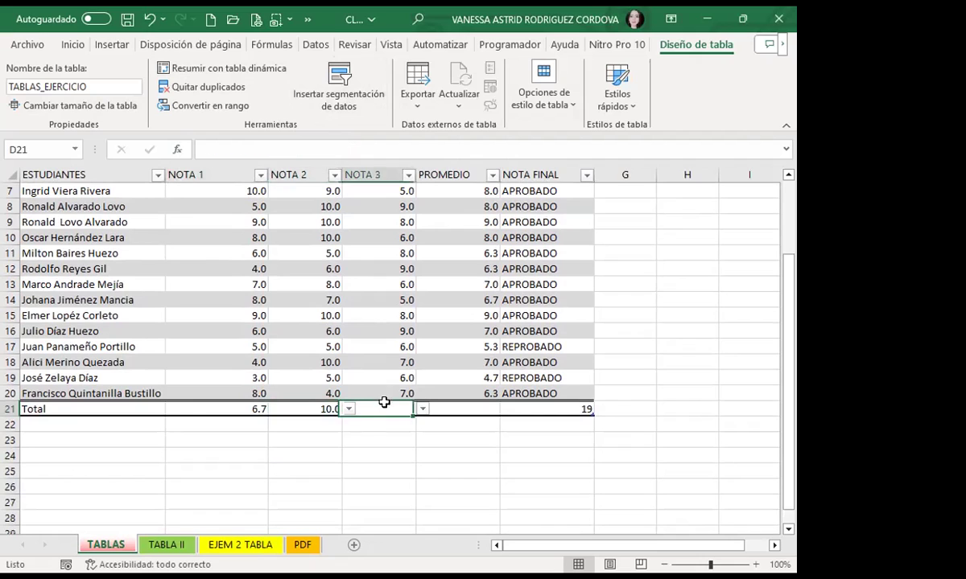
pyautogui.click(423, 409)
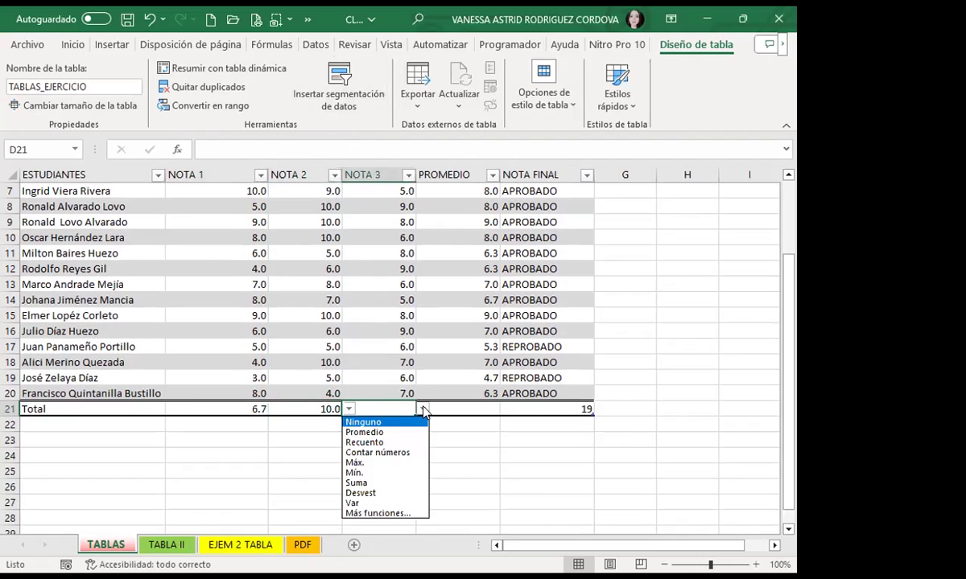
pyautogui.click(358, 474)
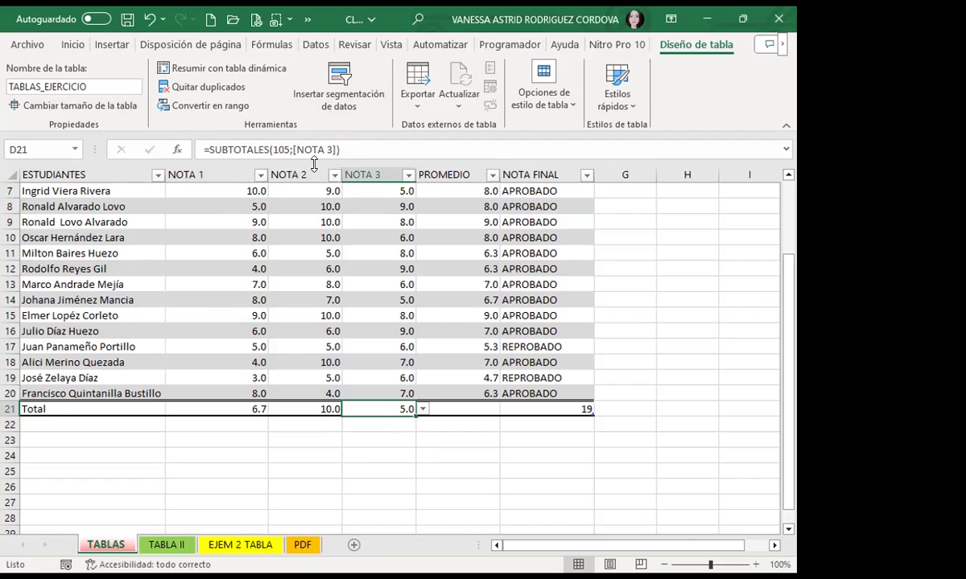
pyautogui.click(470, 409)
pyautogui.click(507, 409)
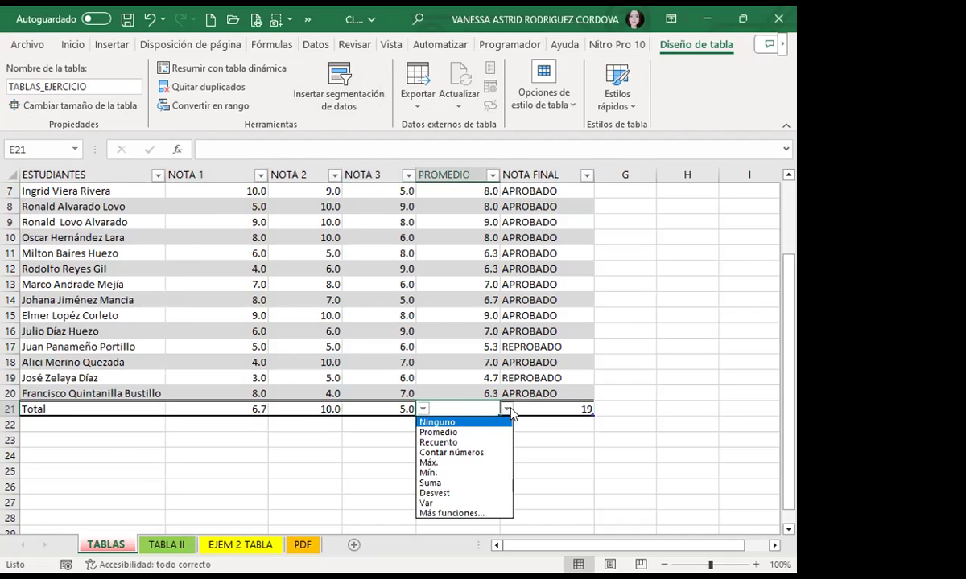
pyautogui.click(439, 443)
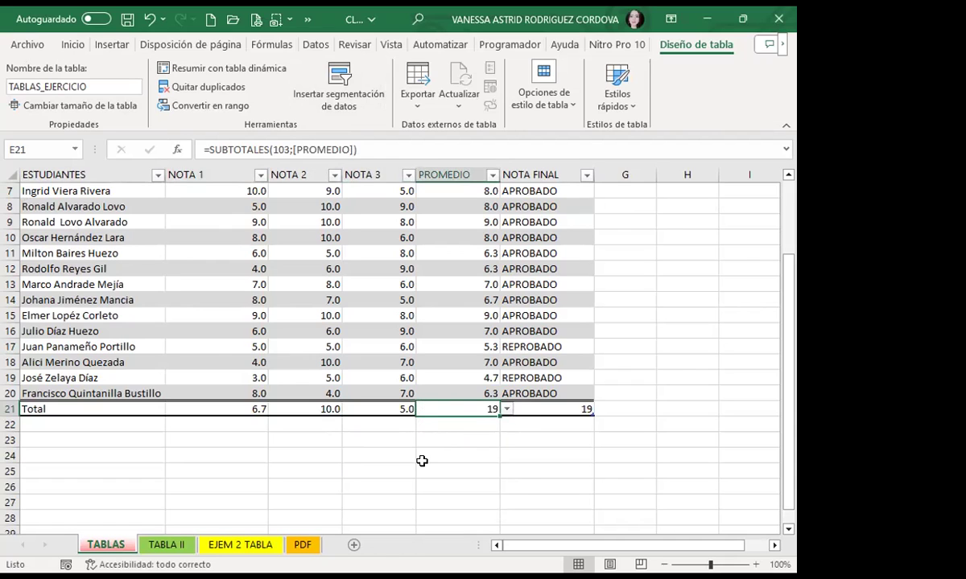
pyautogui.click(507, 410)
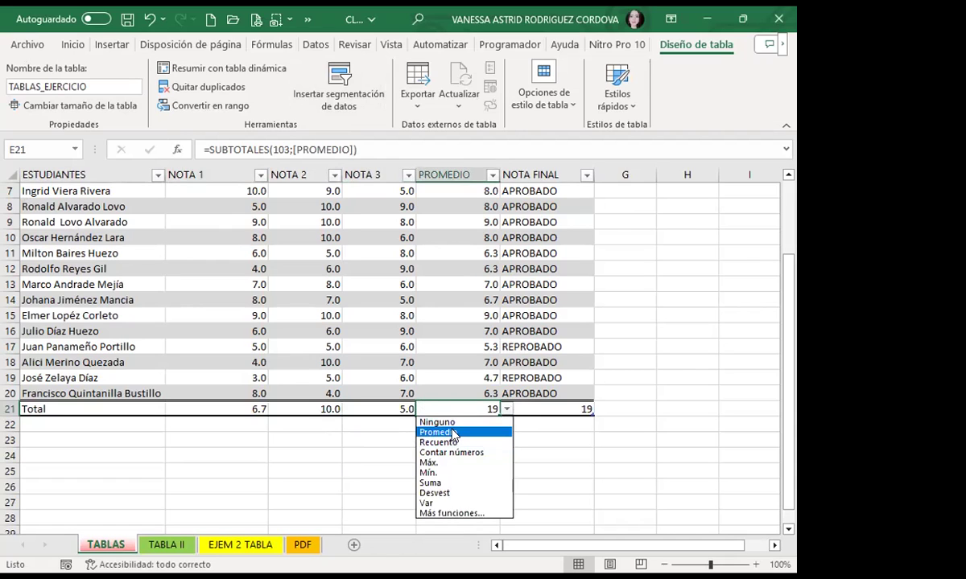
pyautogui.click(433, 483)
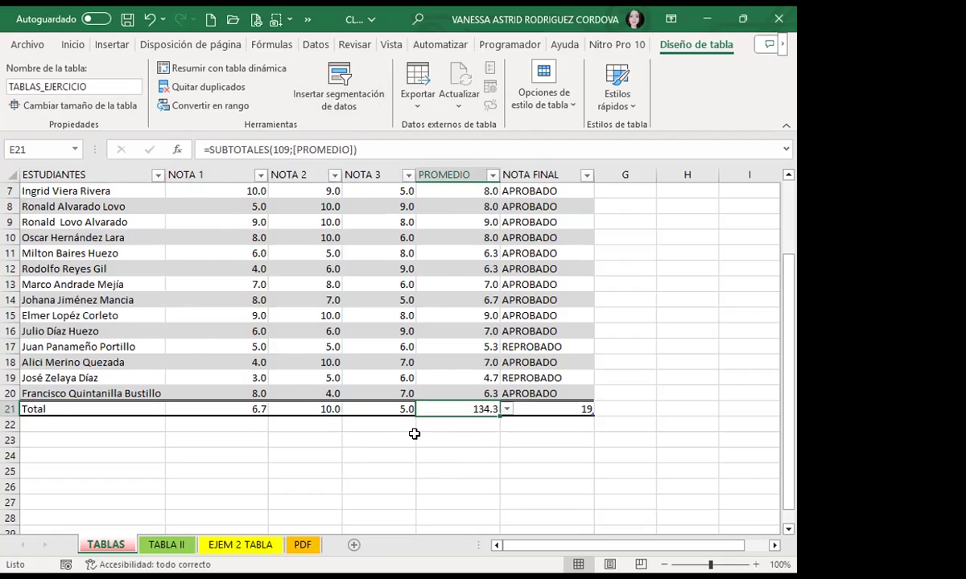
# Review each Total-row SUBTOTALES formula from NOTA 1 through NOTA FINAL.
pyautogui.click(557, 405)
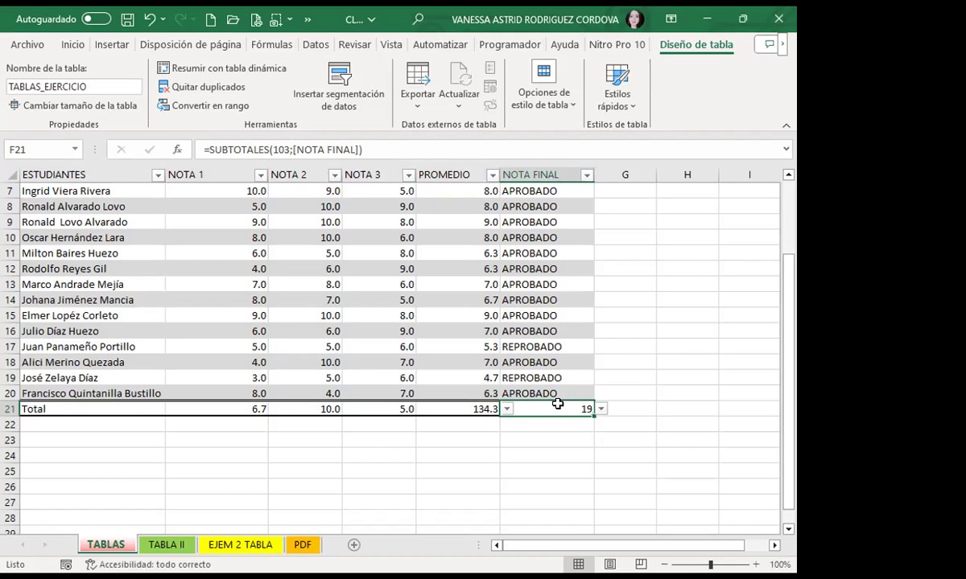
pyautogui.click(211, 407)
pyautogui.click(306, 407)
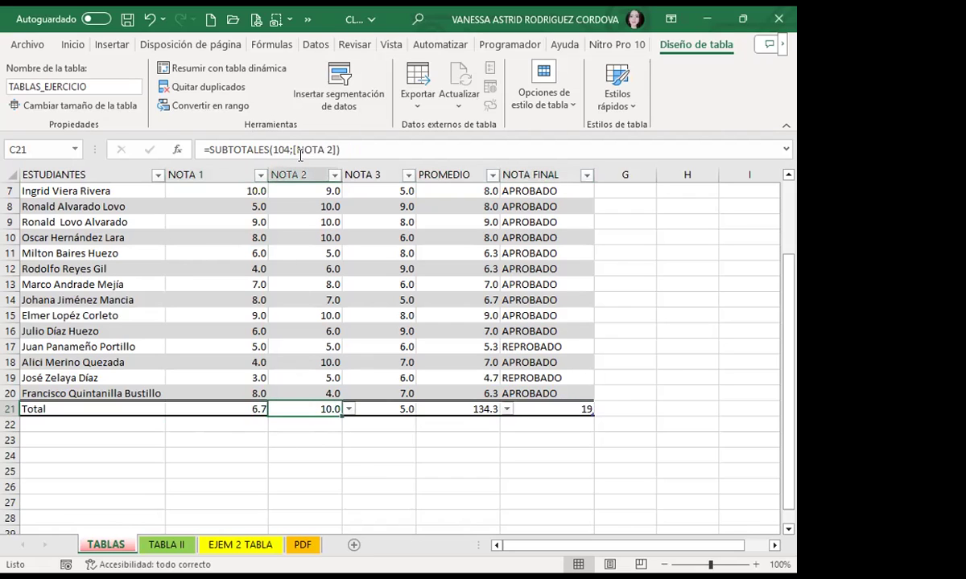
pyautogui.click(391, 407)
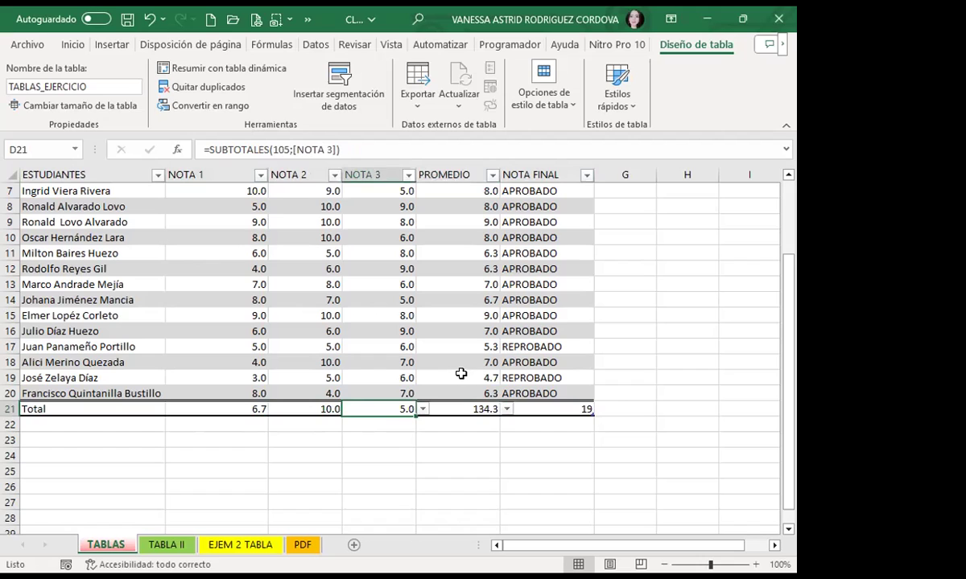
pyautogui.click(443, 418)
pyautogui.click(446, 408)
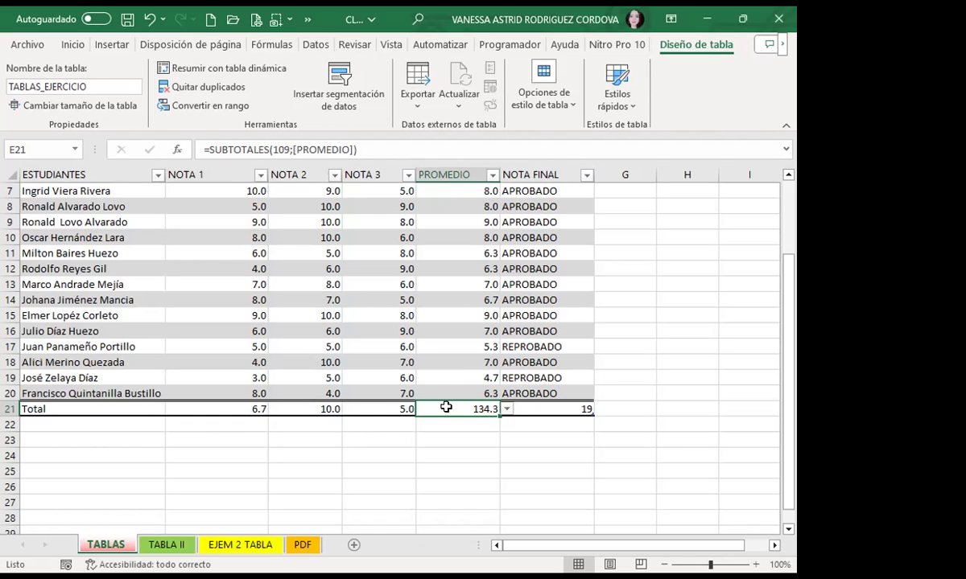
pyautogui.click(354, 407)
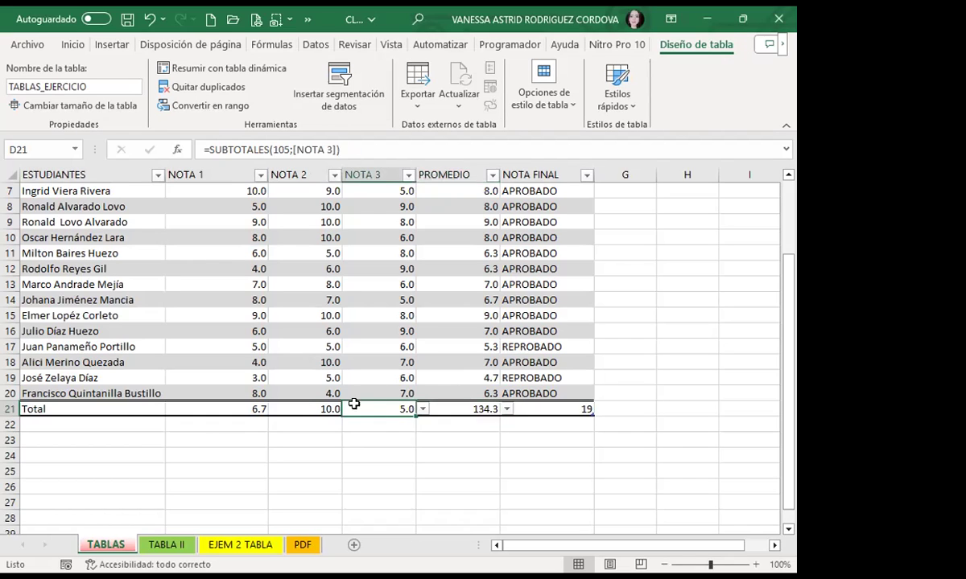
pyautogui.click(294, 406)
pyautogui.click(221, 404)
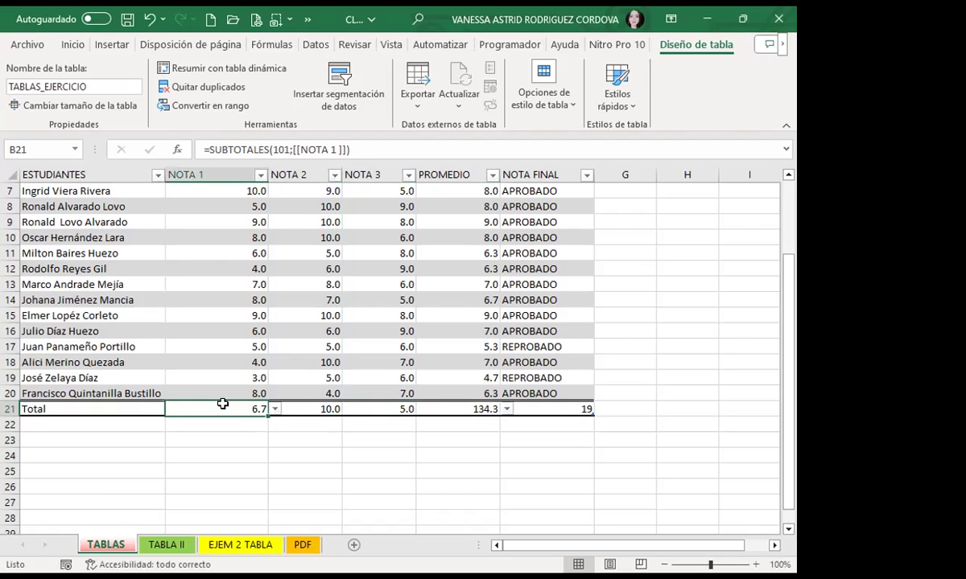
pyautogui.click(539, 411)
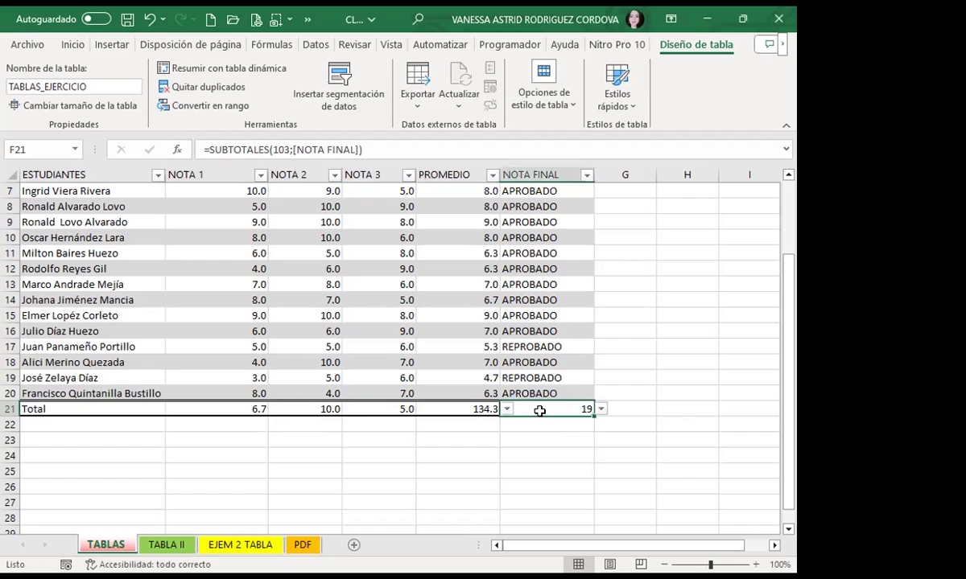
pyautogui.scroll(2, 274, 321)
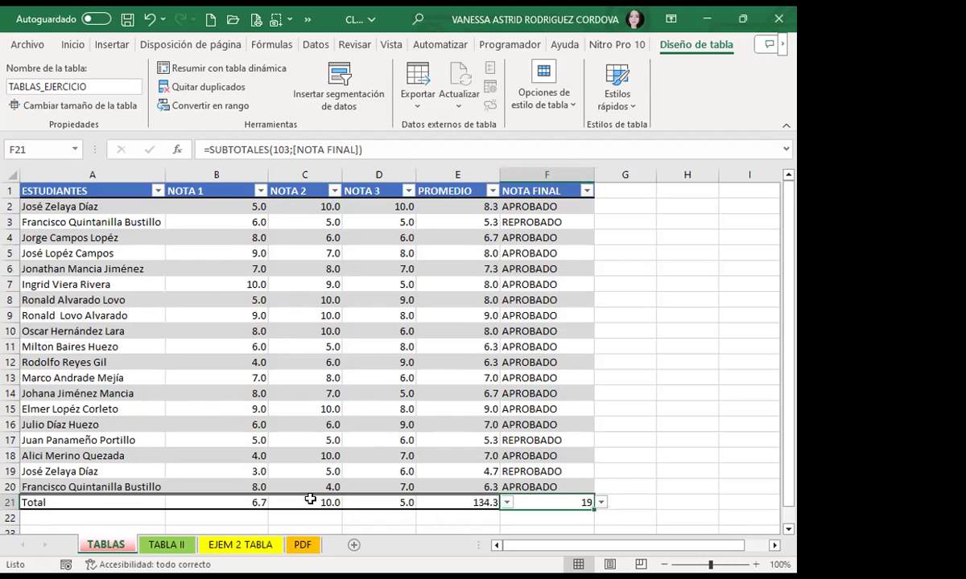
pyautogui.scroll(-5, 201, 218)
pyautogui.moveTo(105, 377); pyautogui.dragTo(242, 475)
pyautogui.click(120, 44)
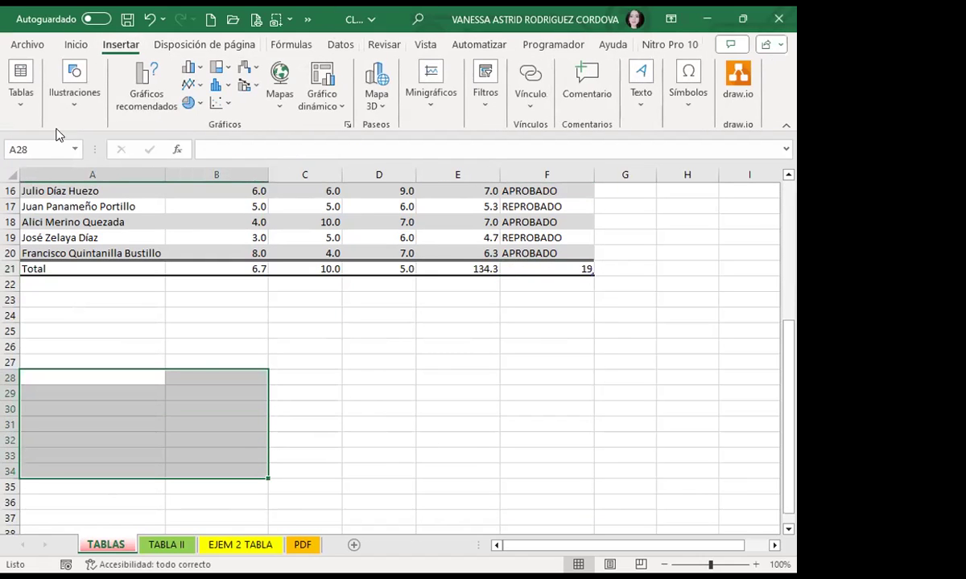
pyautogui.click(4, 100)
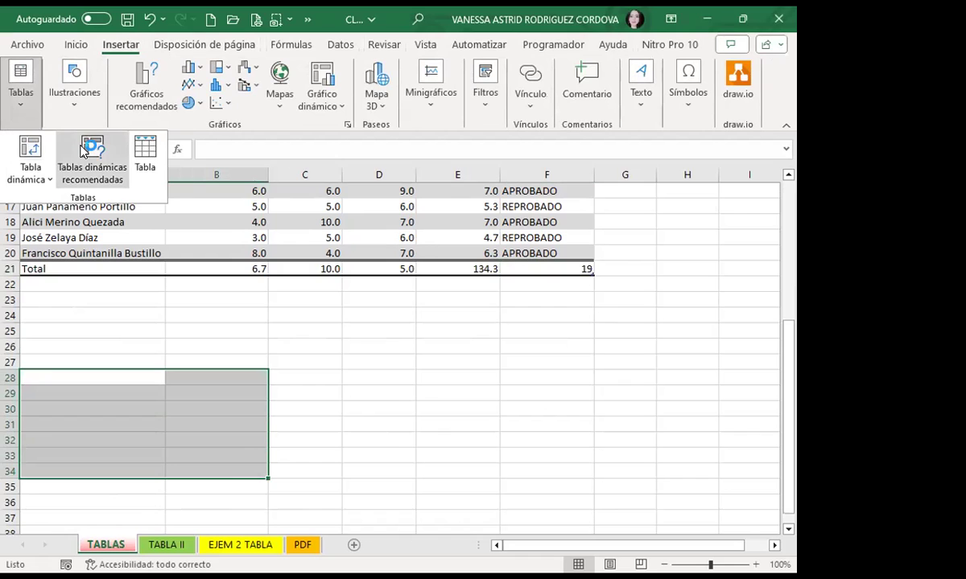
pyautogui.click(145, 147)
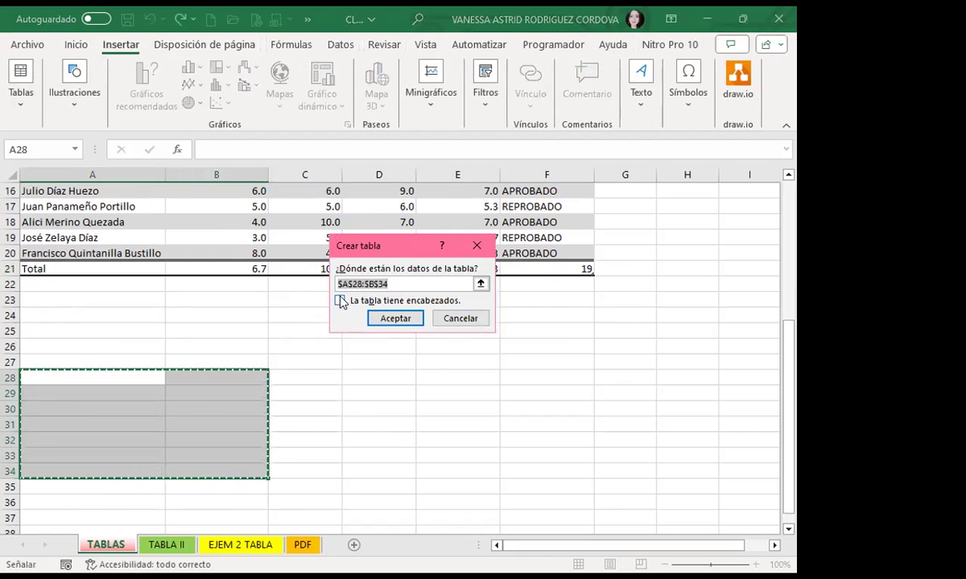
pyautogui.click(339, 300)
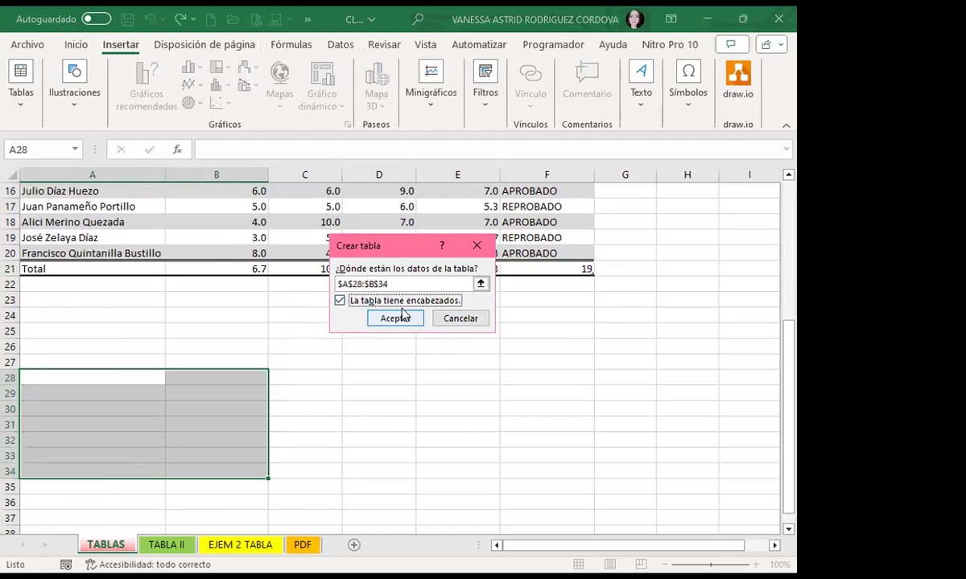
pyautogui.click(455, 319)
pyautogui.click(388, 360)
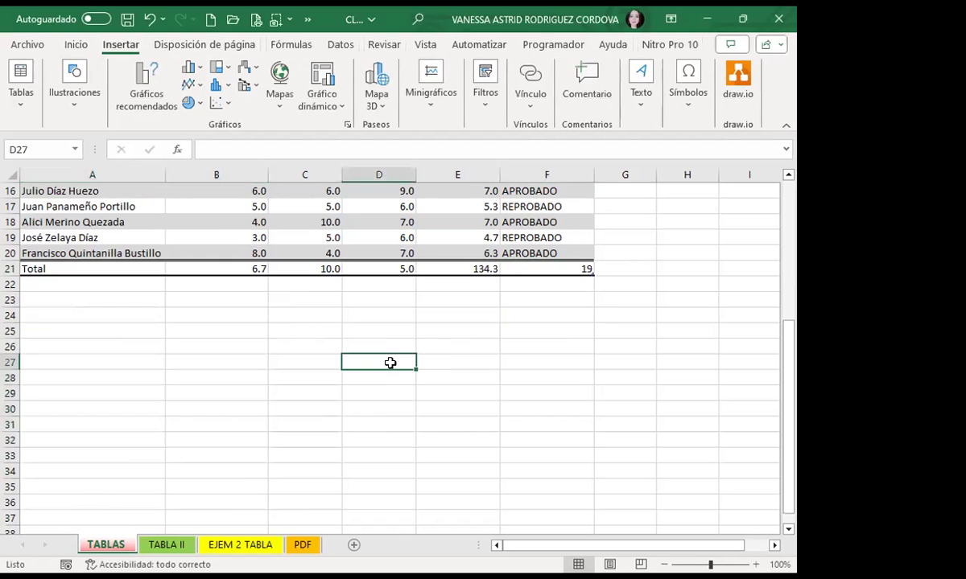
pyautogui.scroll(5, 226, 314)
pyautogui.click(306, 284)
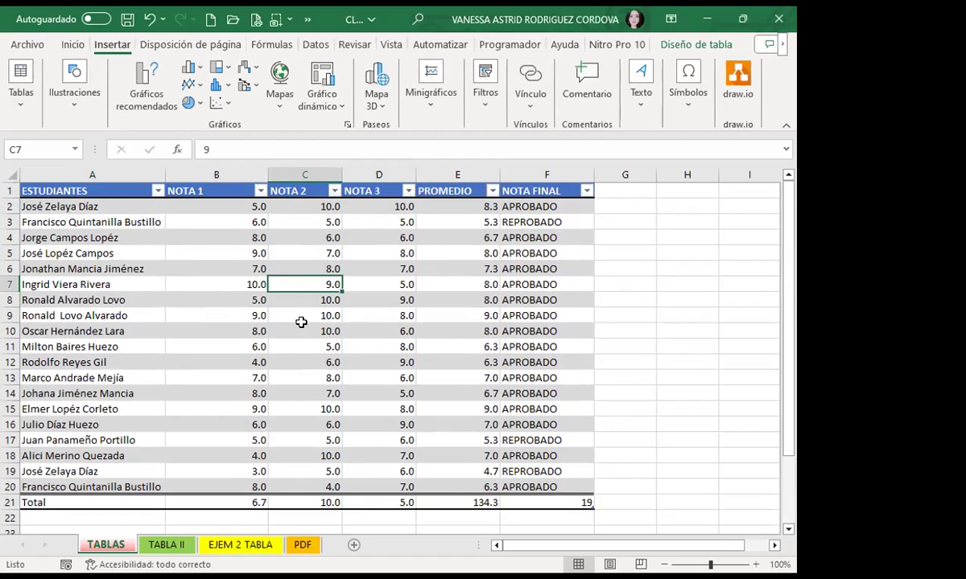
pyautogui.scroll(-1, 301, 475)
pyautogui.click(302, 486)
pyautogui.scroll(-11, 306, 463)
pyautogui.scroll(-16, 319, 333)
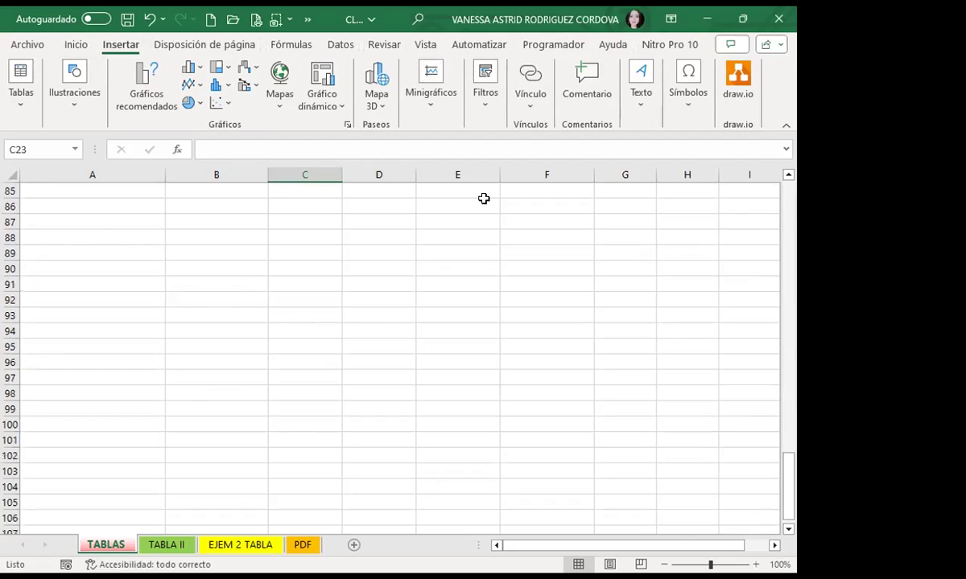
pyautogui.moveTo(787, 501); pyautogui.dragTo(793, 193)
pyautogui.click(326, 347)
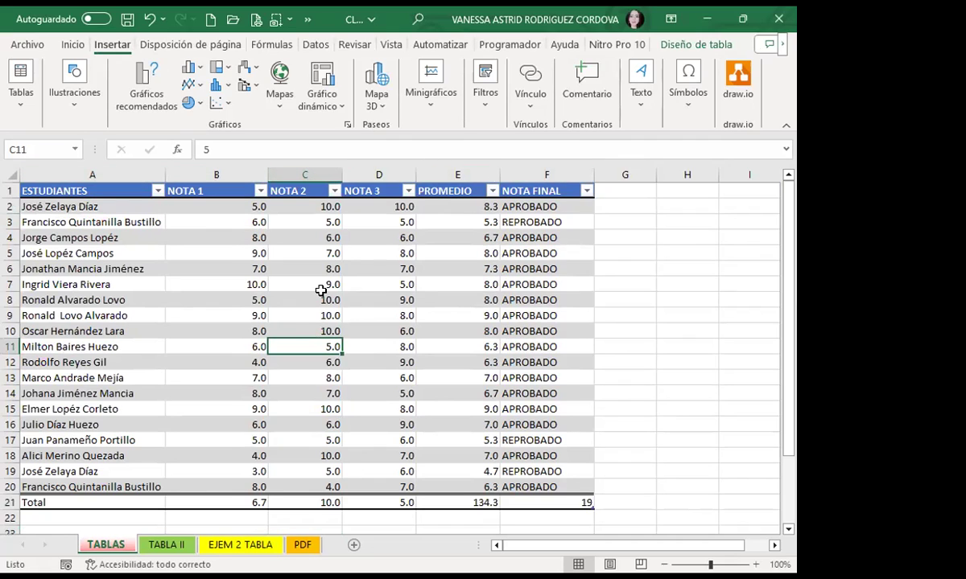
pyautogui.scroll(-1, 320, 291)
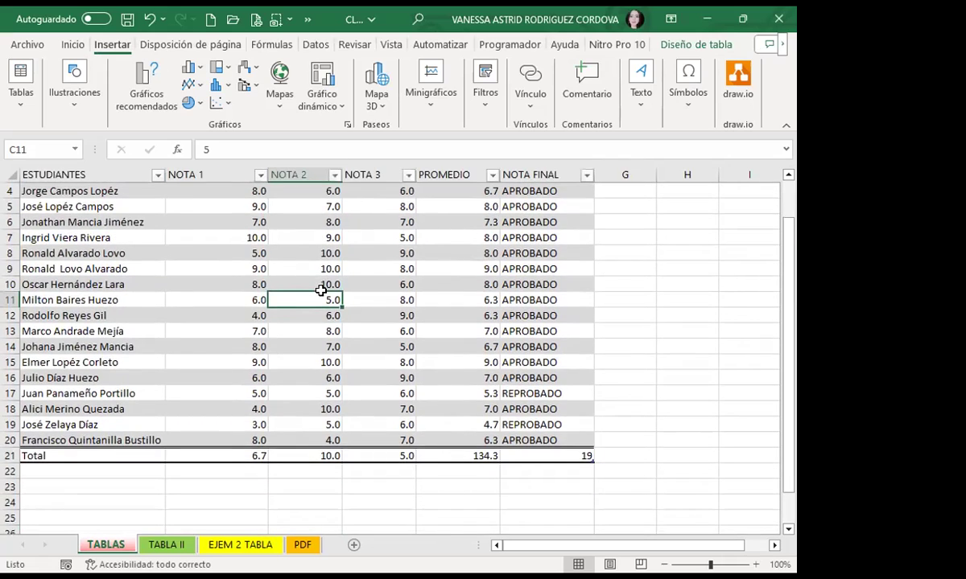
pyautogui.scroll(-1, 320, 291)
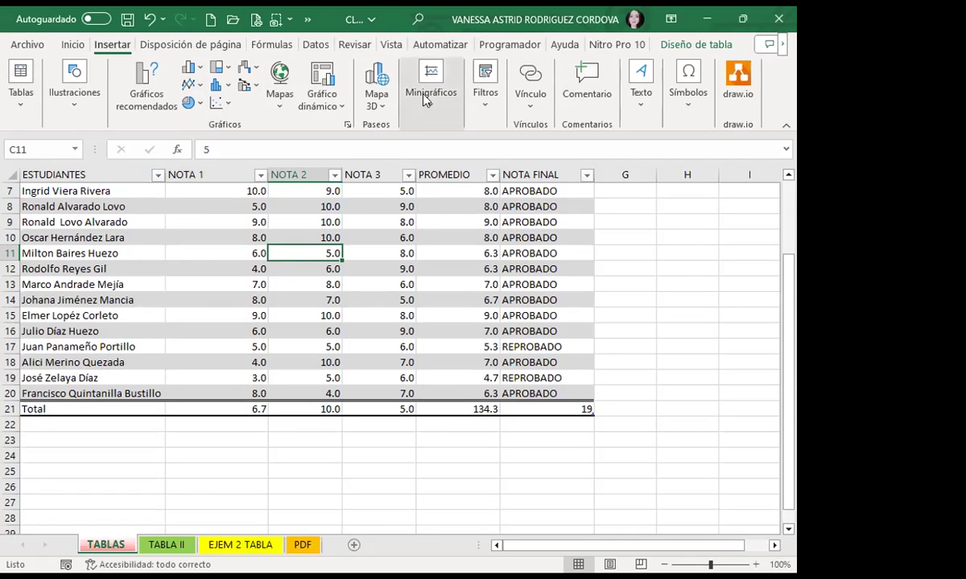
# Look through the Revisar and Vista ribbon commands.
pyautogui.click(363, 46)
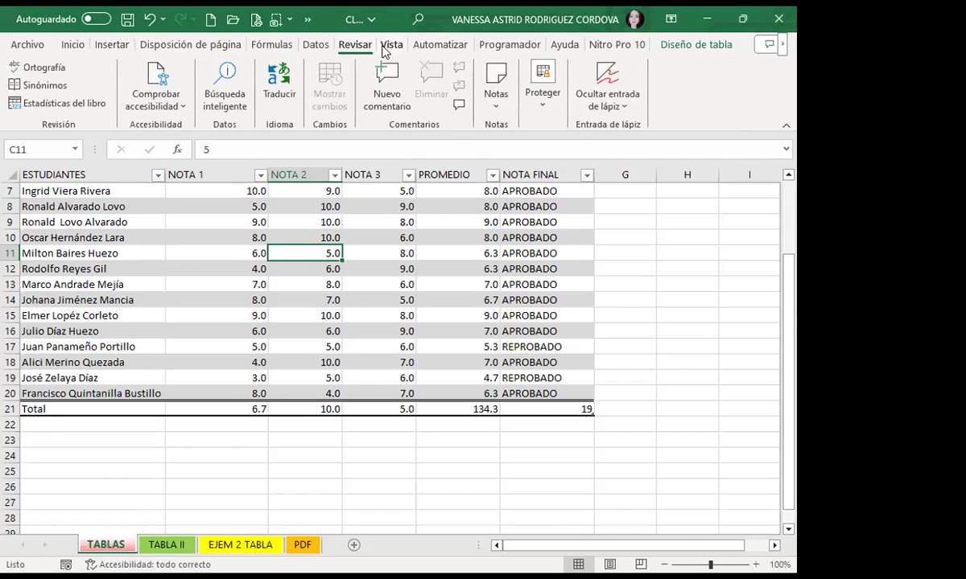
pyautogui.click(388, 44)
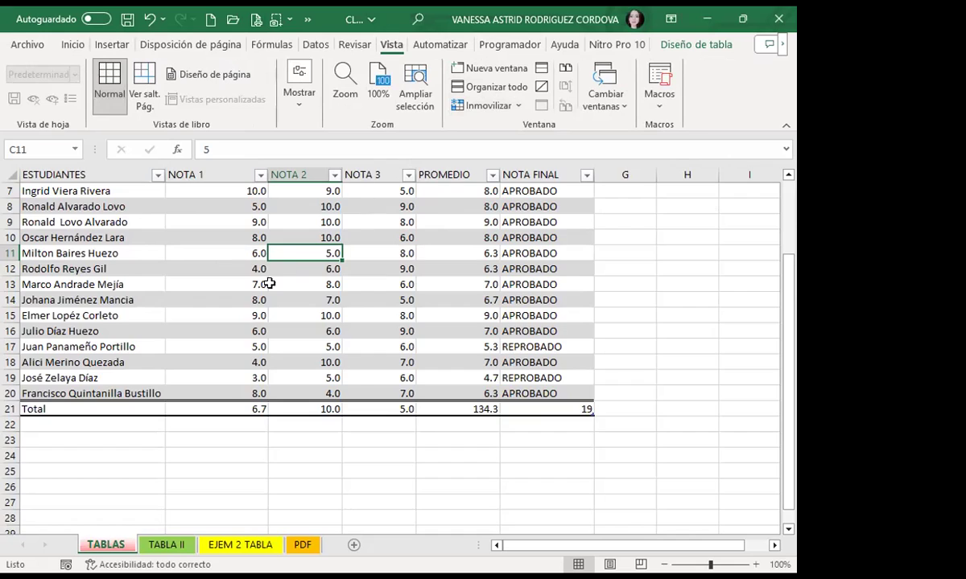
pyautogui.scroll(-3, 254, 241)
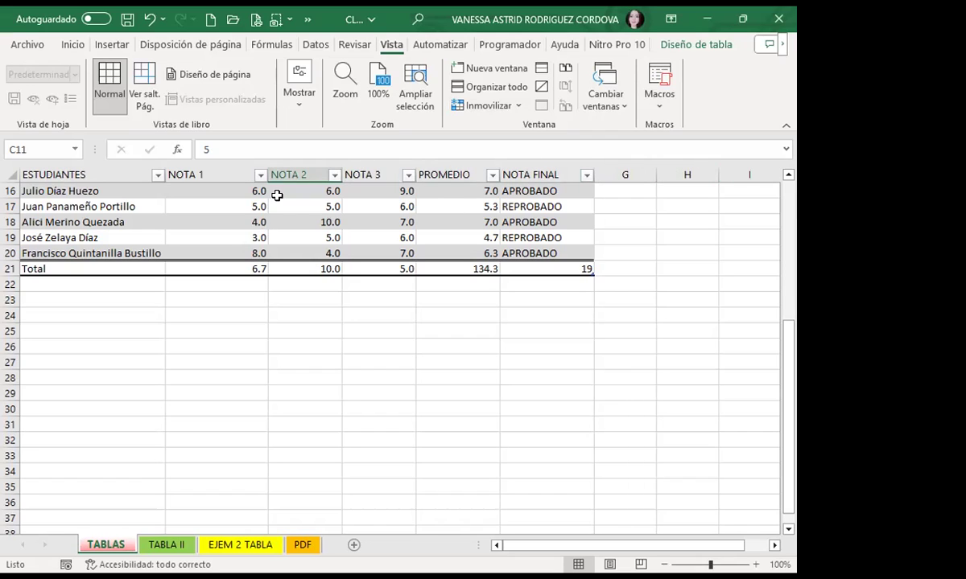
pyautogui.scroll(5, 229, 226)
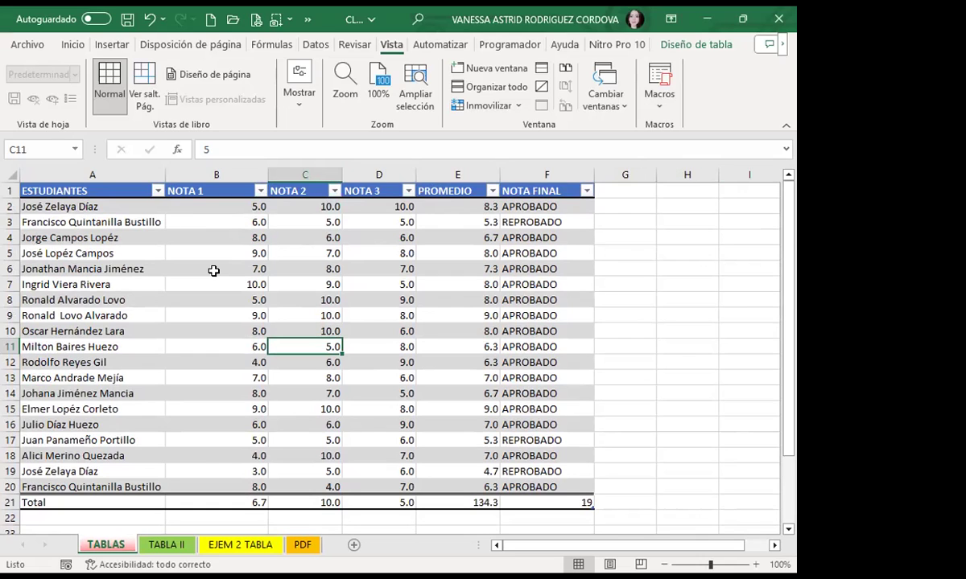
pyautogui.scroll(-1, 224, 265)
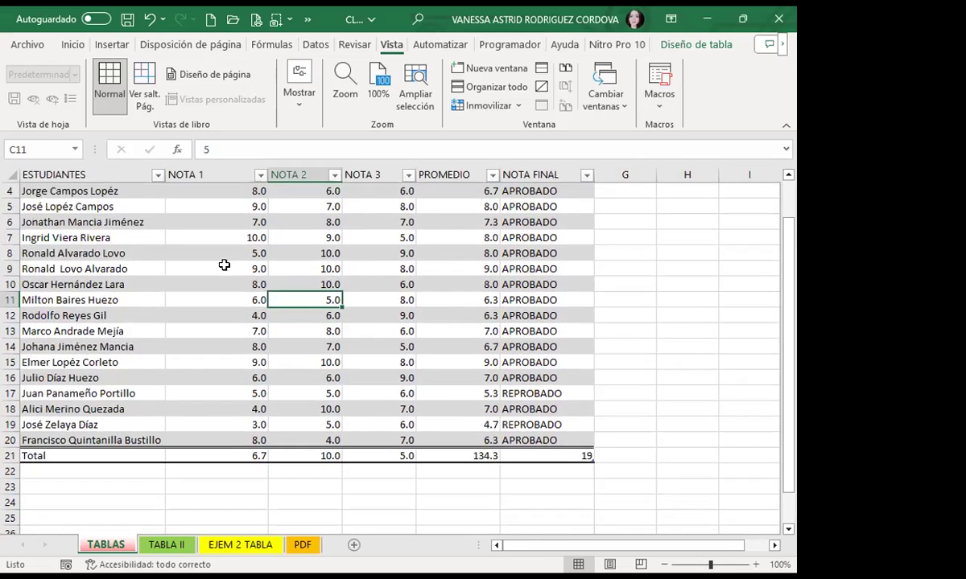
# Inspect the PROMEDIO and NOTA FINAL formulas and Total cells, then show Diseño de tabla.
pyautogui.click(458, 268)
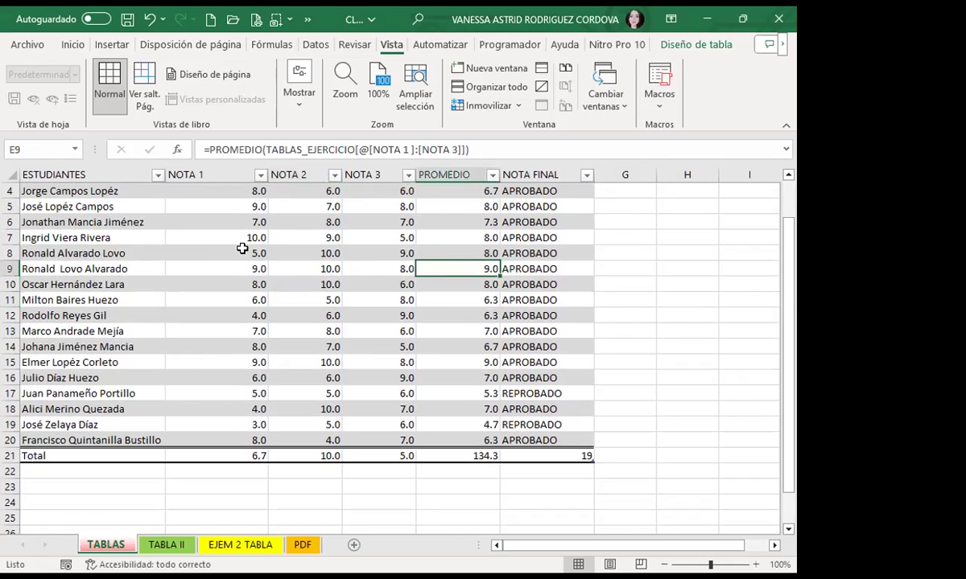
pyautogui.scroll(1, 243, 250)
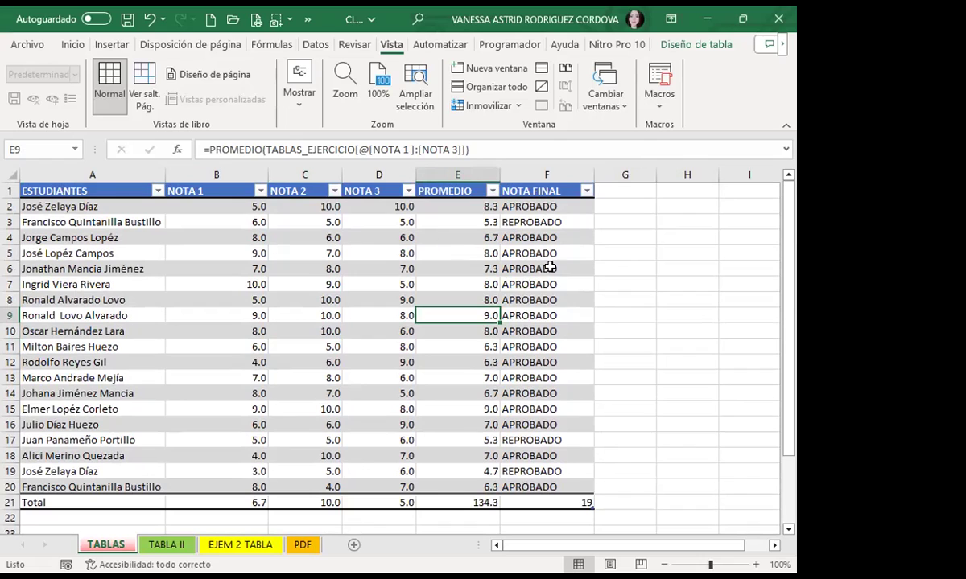
pyautogui.click(517, 269)
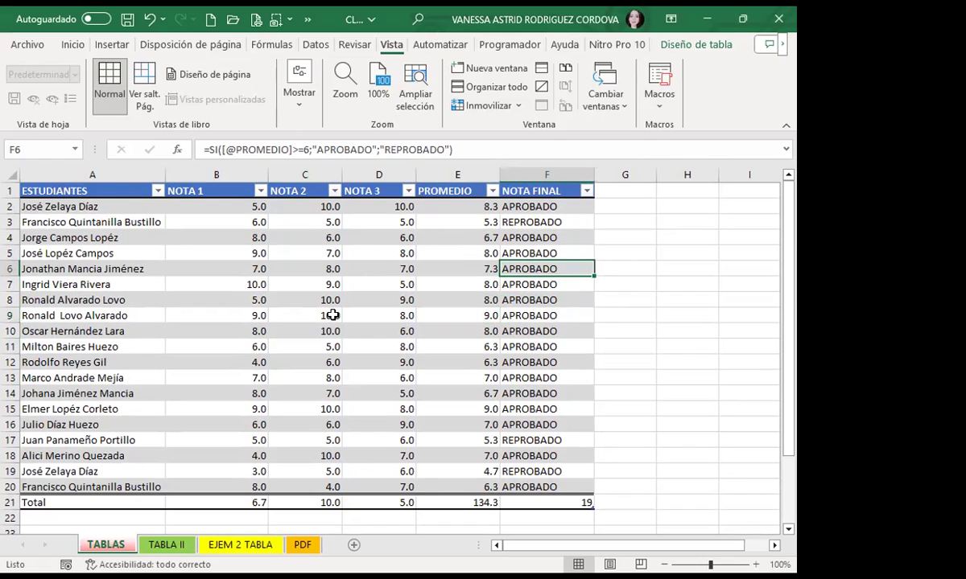
pyautogui.scroll(-2, 332, 316)
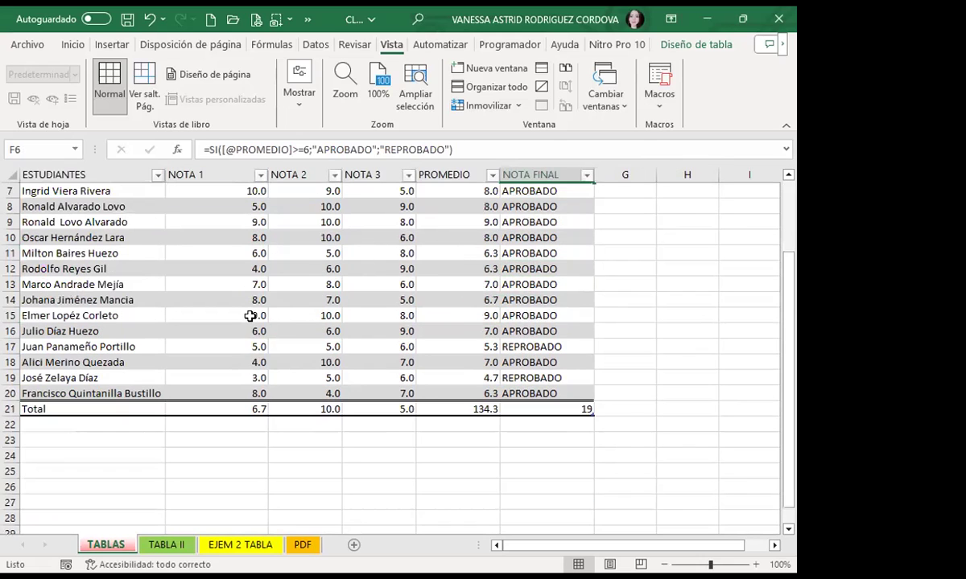
pyautogui.click(93, 406)
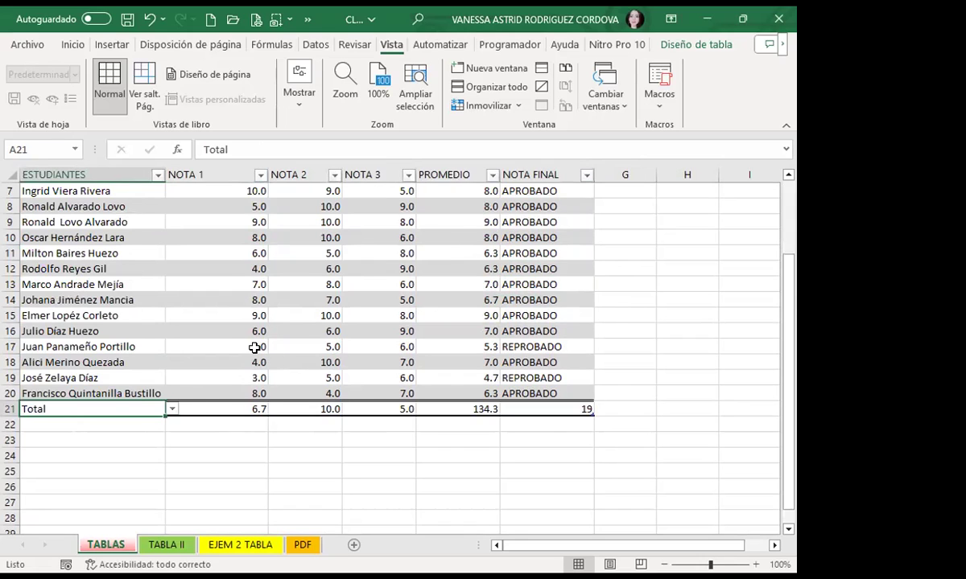
pyautogui.click(295, 237)
pyautogui.scroll(2, 309, 305)
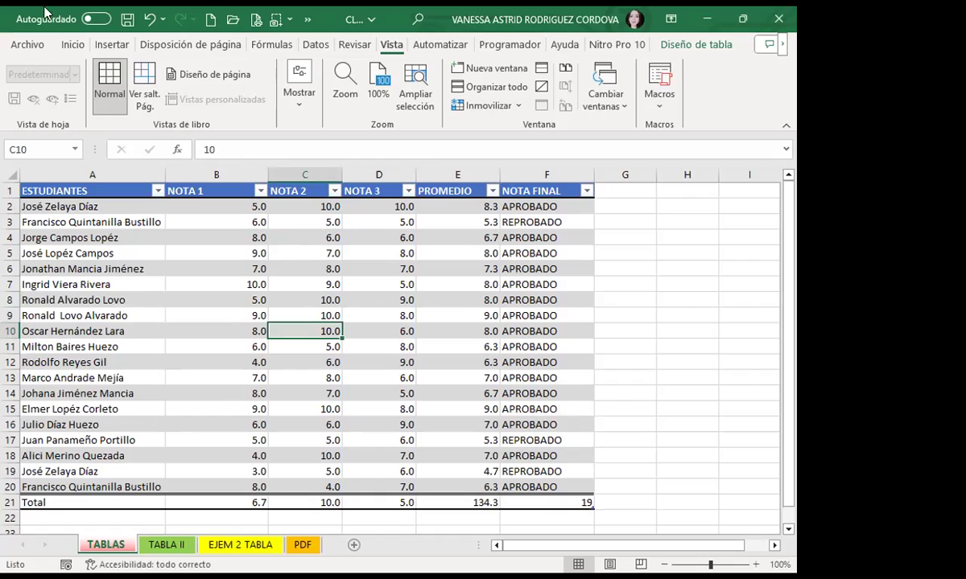
pyautogui.click(688, 44)
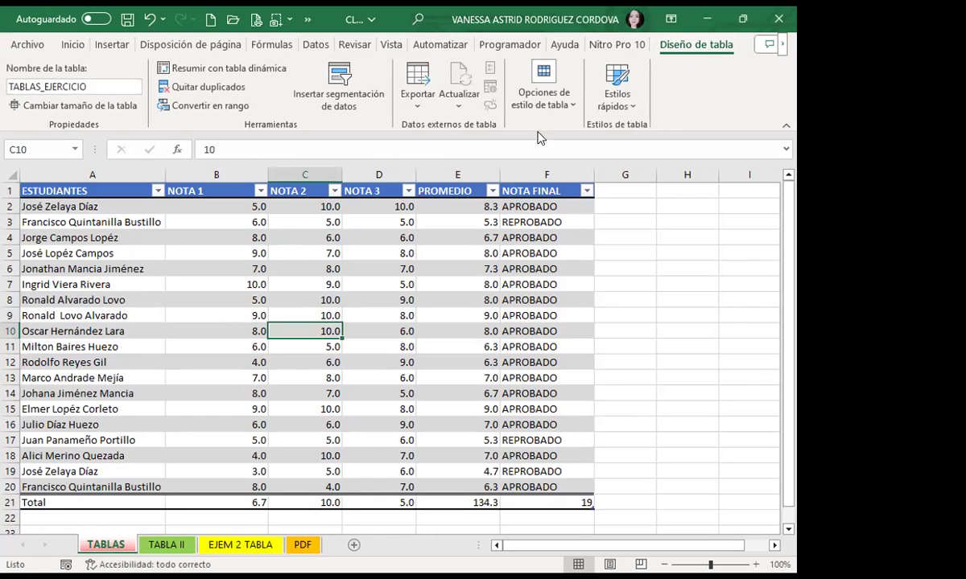
# Apply the orange 'Naranja, Estilo de tabla medio 17' style from the Estilos rápidos gallery.
pyautogui.click(570, 111)
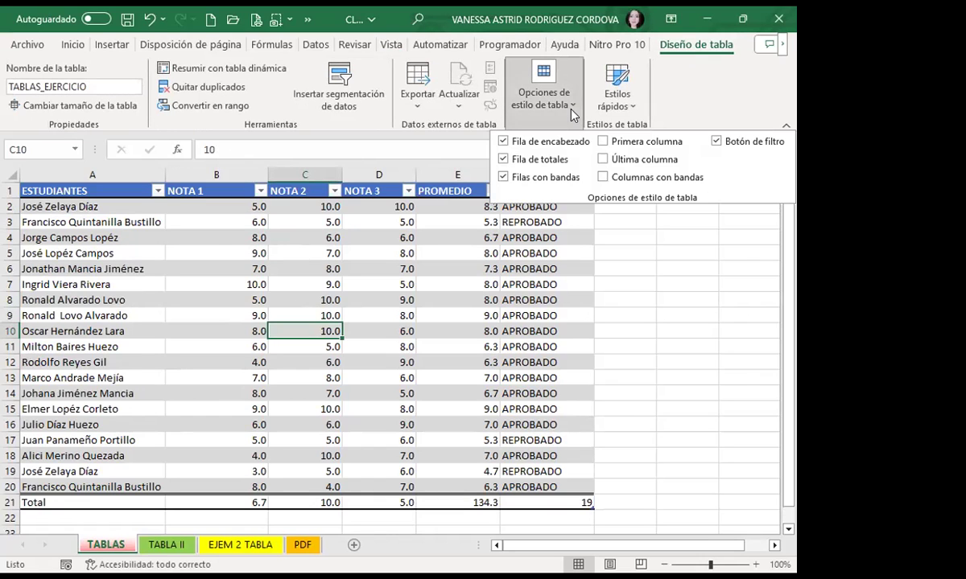
pyautogui.click(619, 93)
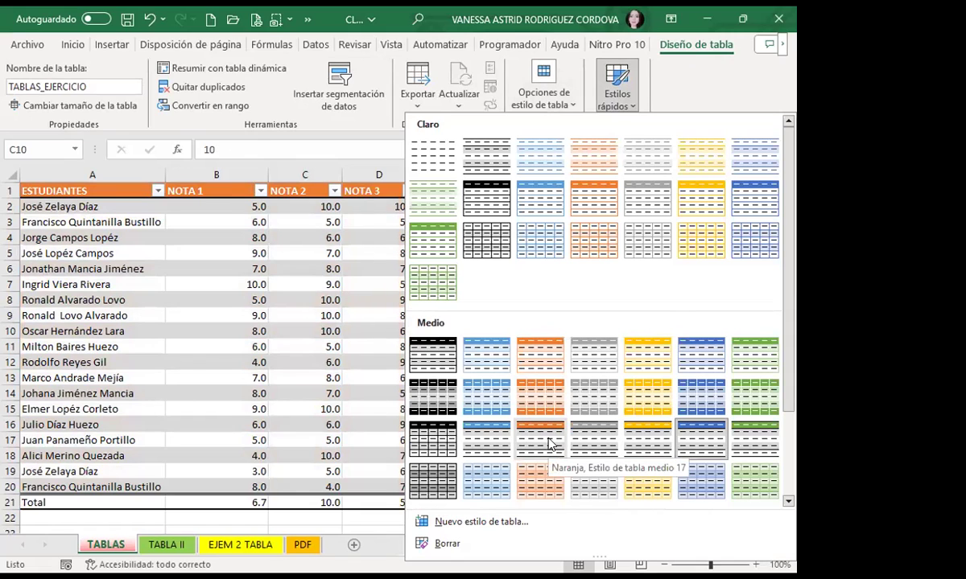
pyautogui.click(549, 444)
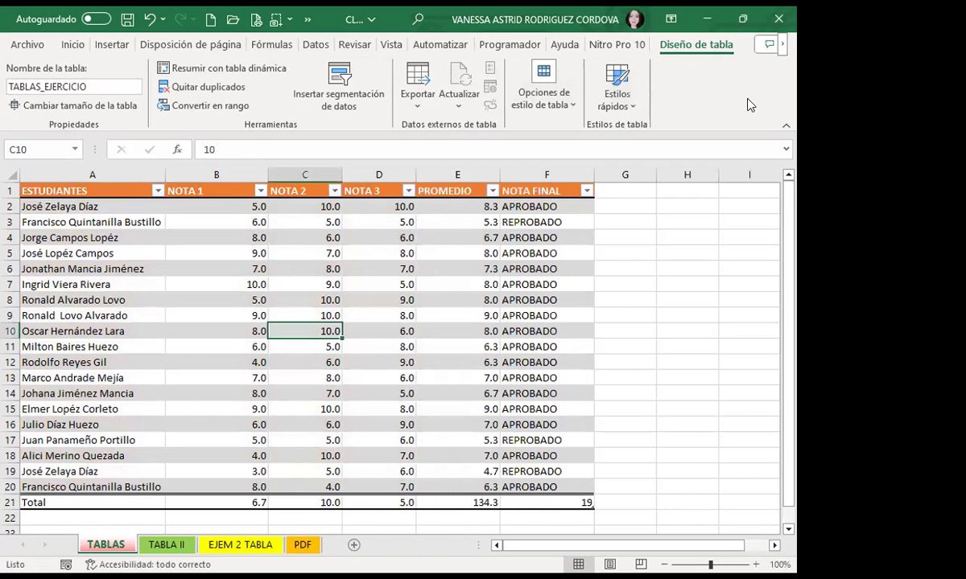
pyautogui.scroll(-2, 191, 337)
pyautogui.scroll(2, 185, 338)
# Turn on Primera columna and Última columna in the table style options.
pyautogui.click(567, 107)
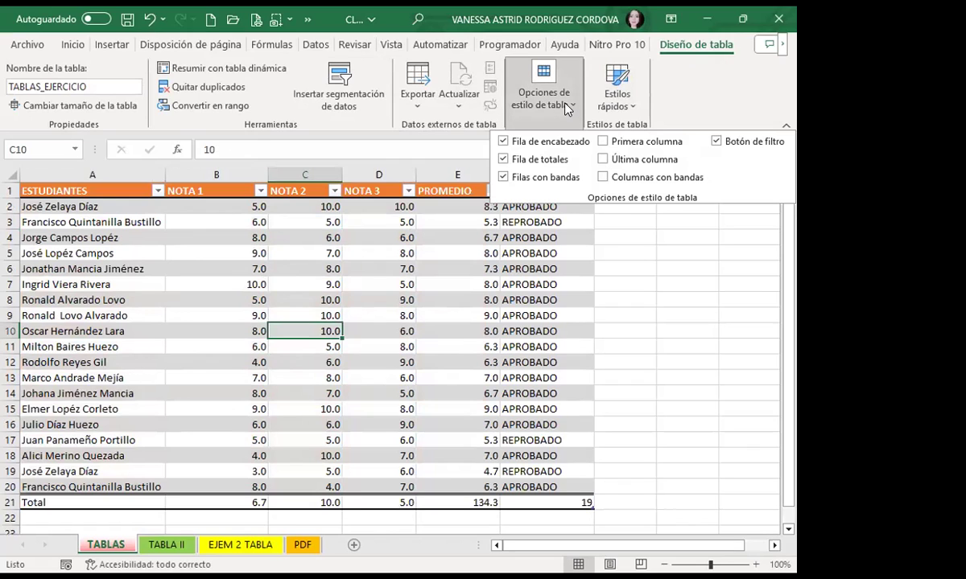
pyautogui.click(604, 142)
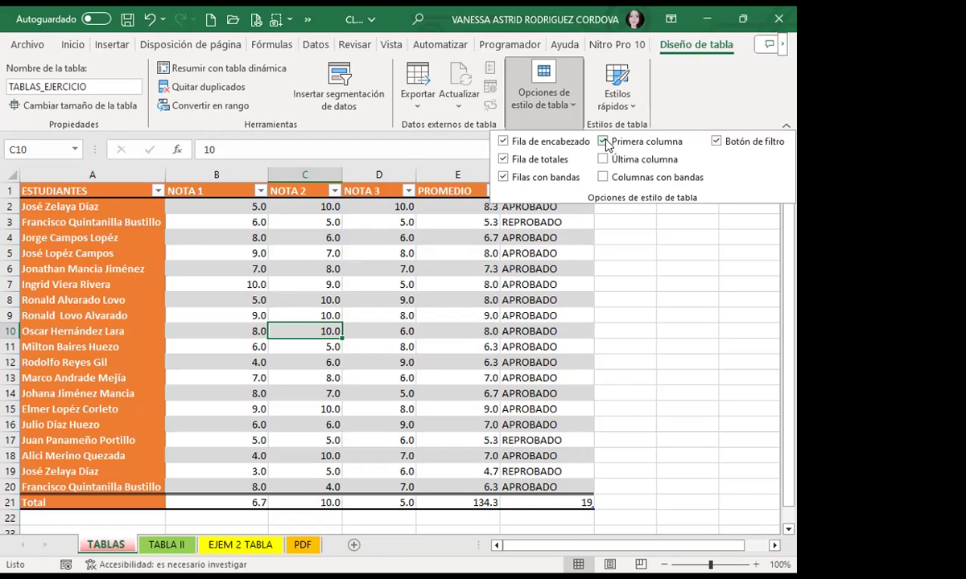
pyautogui.scroll(-2, 660, 213)
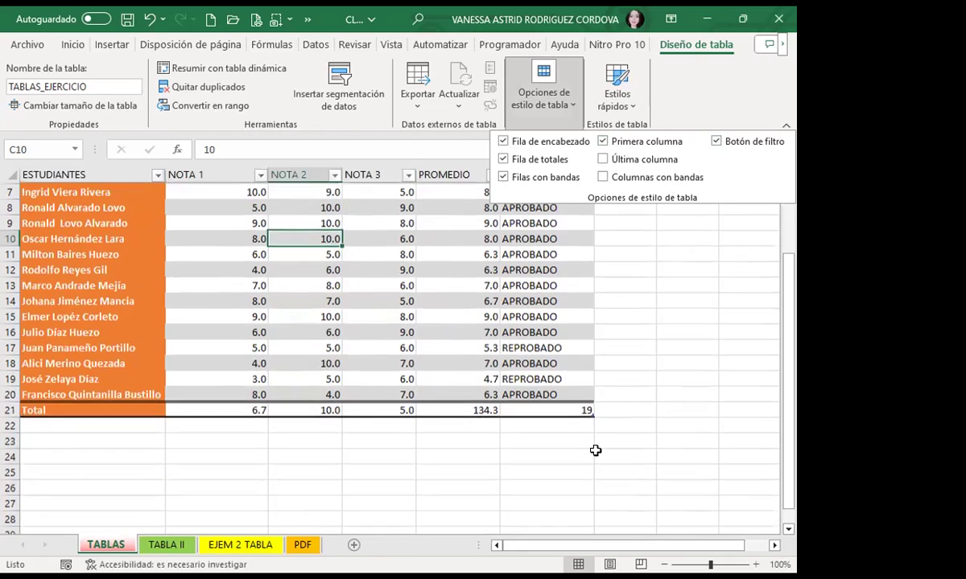
pyautogui.scroll(2, 307, 344)
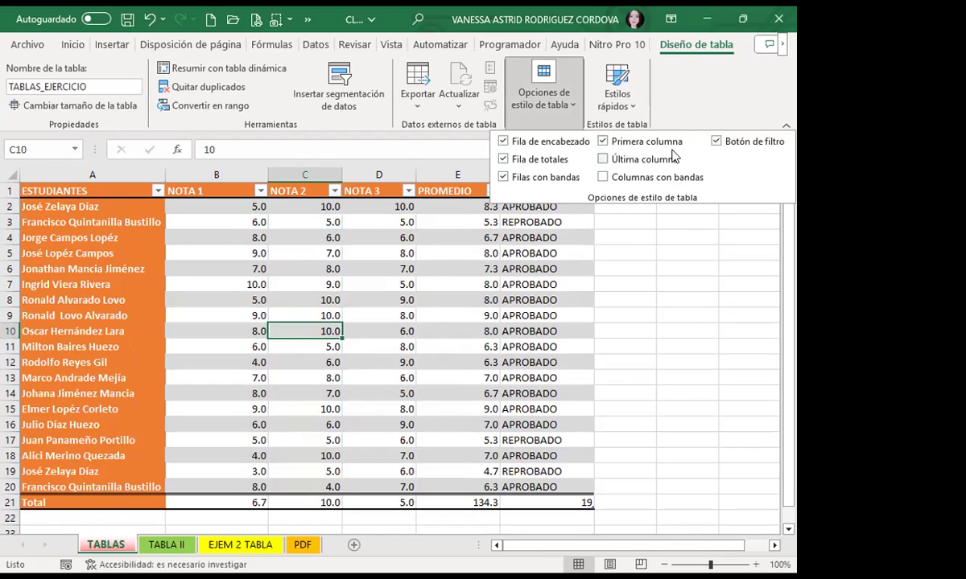
pyautogui.click(602, 160)
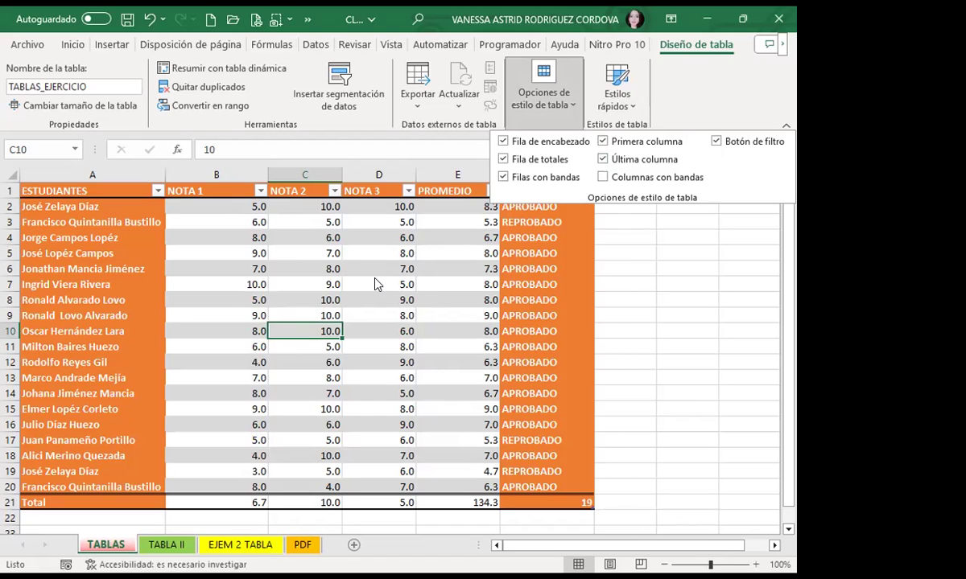
pyautogui.click(375, 283)
pyautogui.click(205, 207)
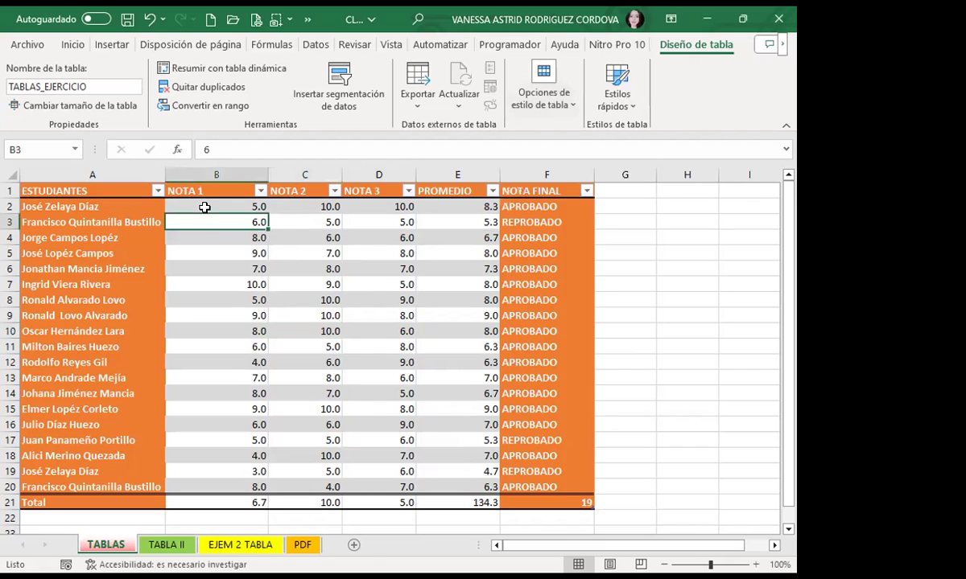
pyautogui.click(202, 216)
# Hide the table header's filter buttons with Ctrl+Shift+L.
pyautogui.hotkey('ctrl', 'shift', 'l')
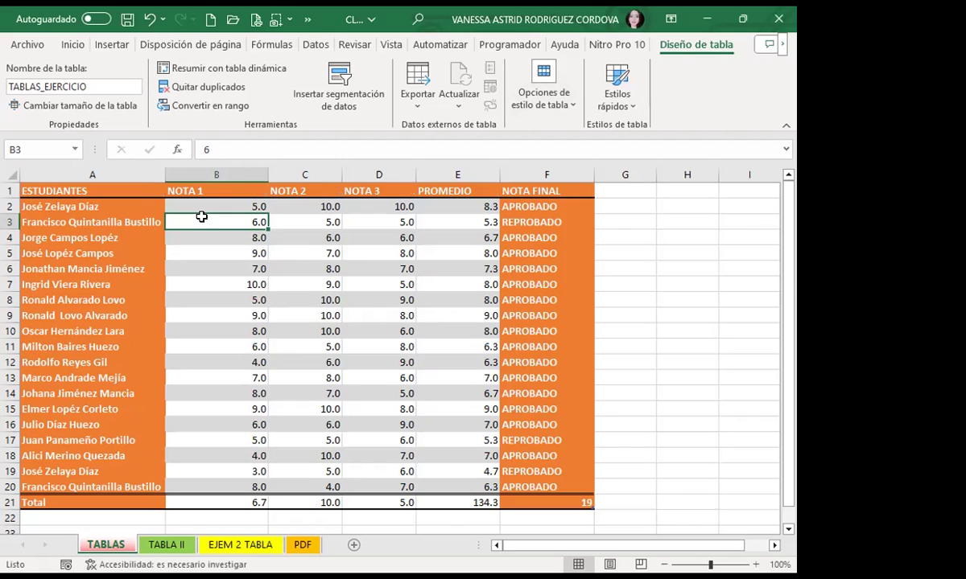
# Insert slicers for the ESTUDIANTES and NOTA FINAL columns.
pyautogui.click(338, 73)
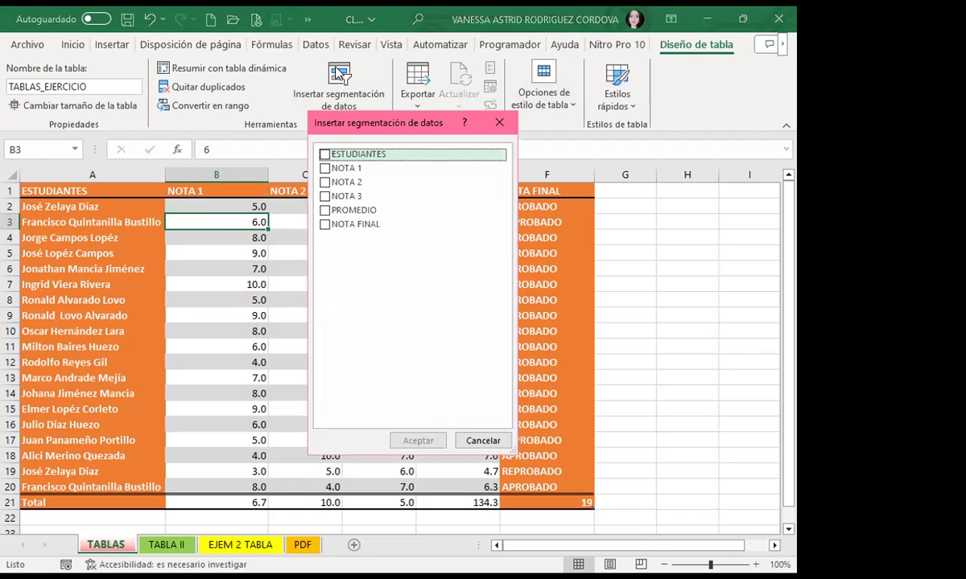
pyautogui.click(325, 153)
pyautogui.click(323, 225)
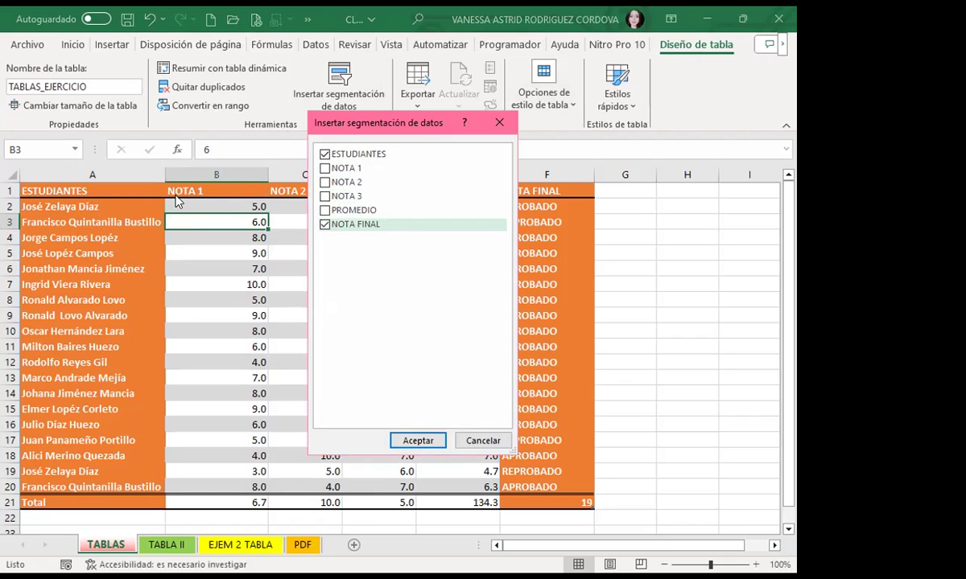
pyautogui.moveTo(416, 108); pyautogui.dragTo(394, 233)
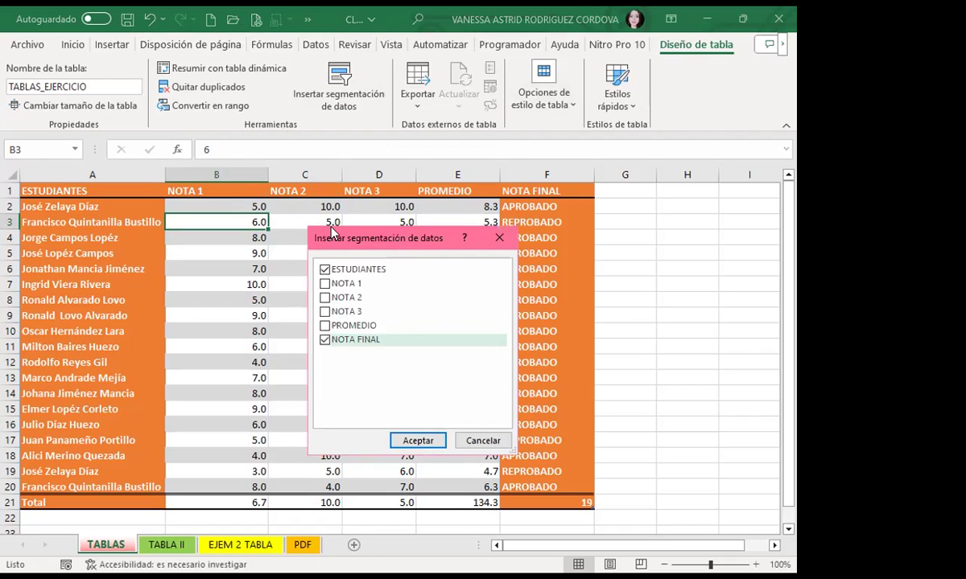
pyautogui.click(417, 440)
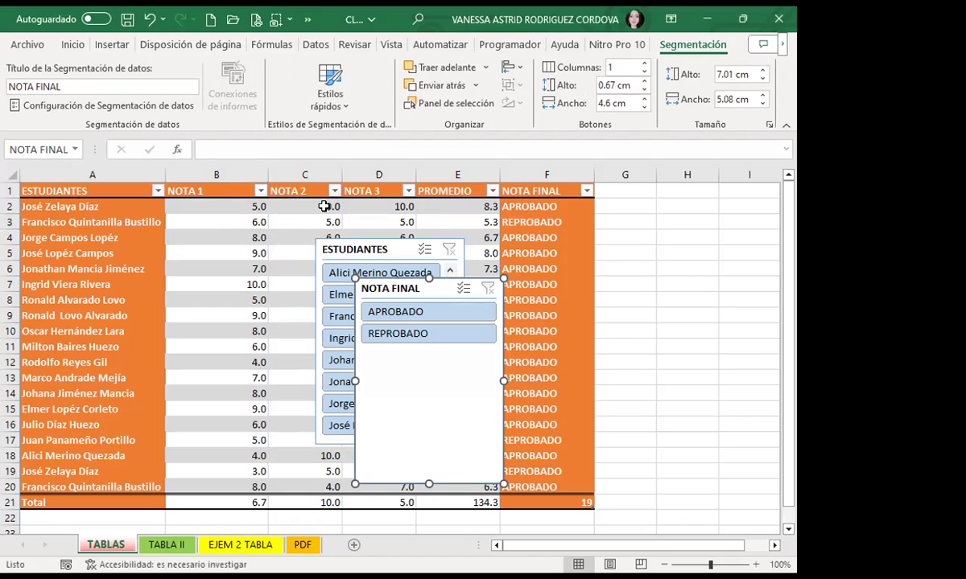
# Place the ESTUDIANTES slicer at column G and NOTA FINAL beside it in columns J–K.
pyautogui.click(774, 545)
pyautogui.click(774, 544)
pyautogui.moveTo(193, 296); pyautogui.dragTo(631, 231)
pyautogui.moveTo(158, 242); pyautogui.dragTo(438, 221)
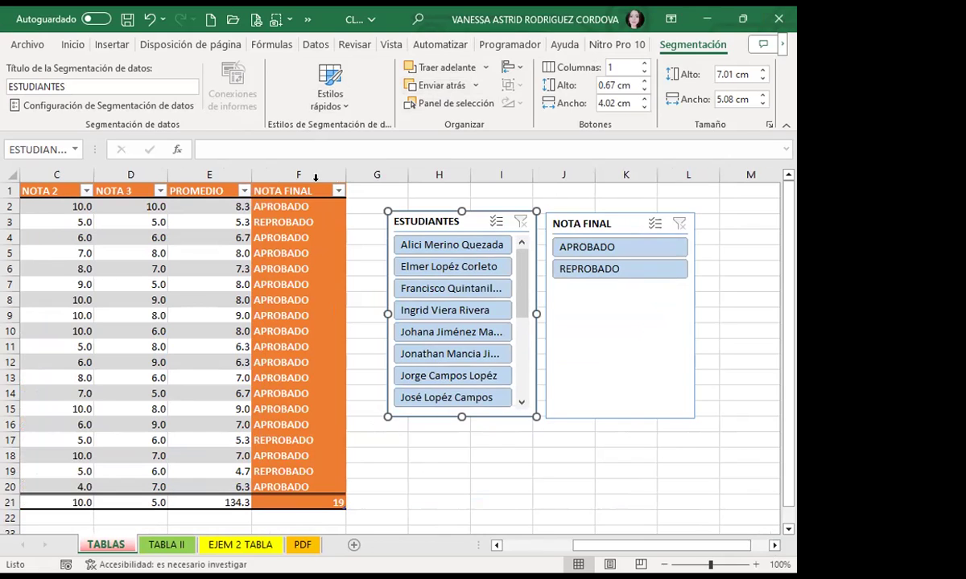
pyautogui.click(68, 89)
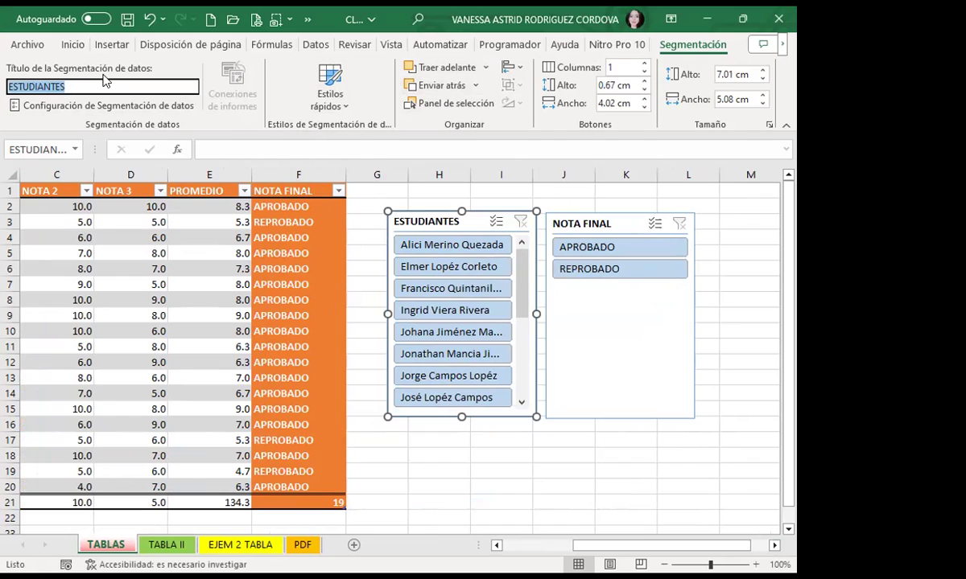
pyautogui.click(405, 209)
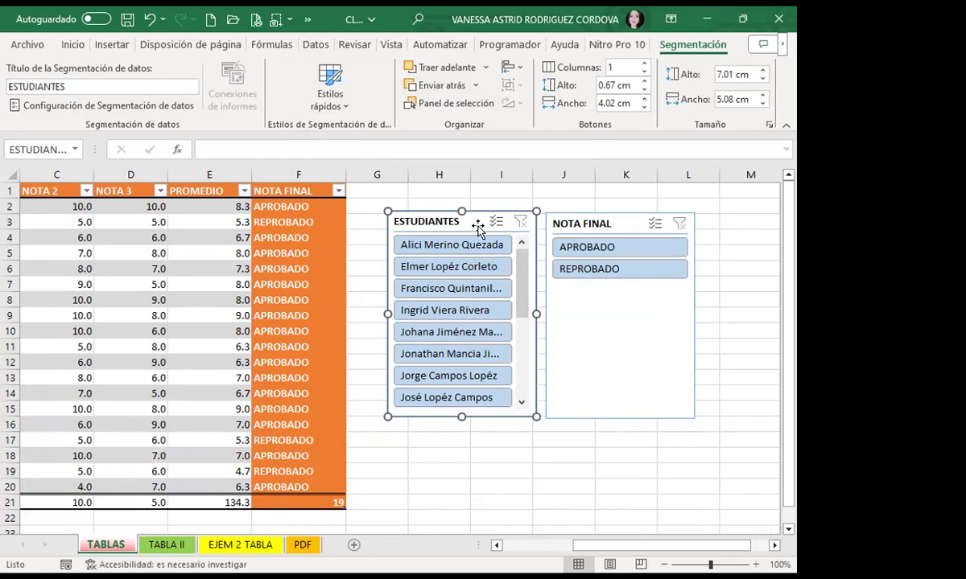
pyautogui.click(563, 227)
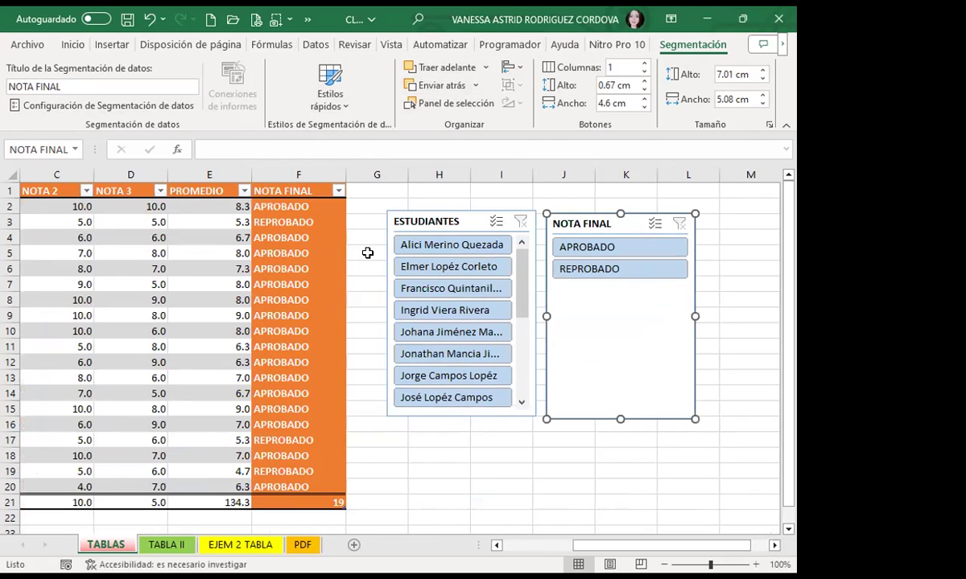
pyautogui.click(403, 222)
pyautogui.moveTo(594, 227); pyautogui.dragTo(596, 228)
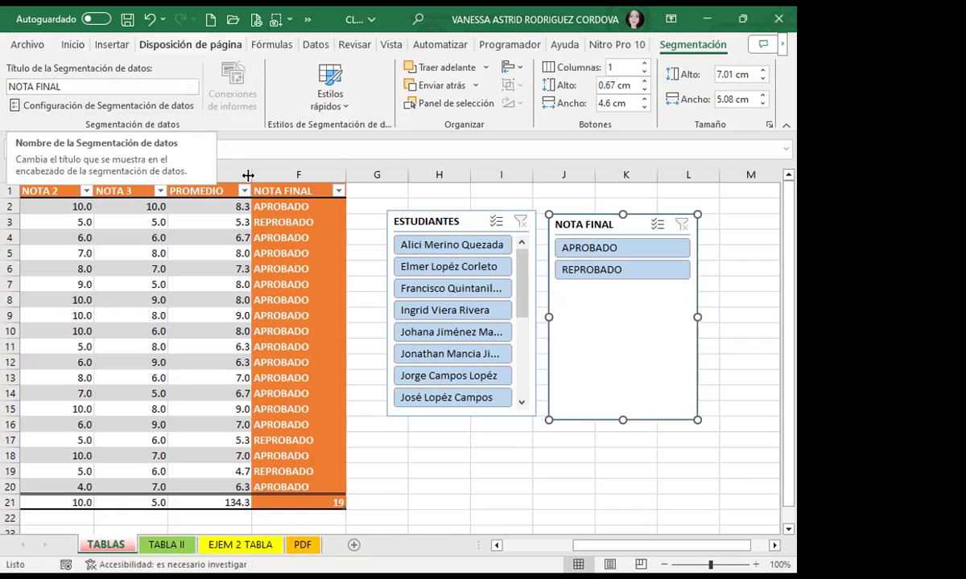
# Give the NOTA FINAL and ESTUDIANTES slicers the orange style under Oscuro.
pyautogui.click(326, 113)
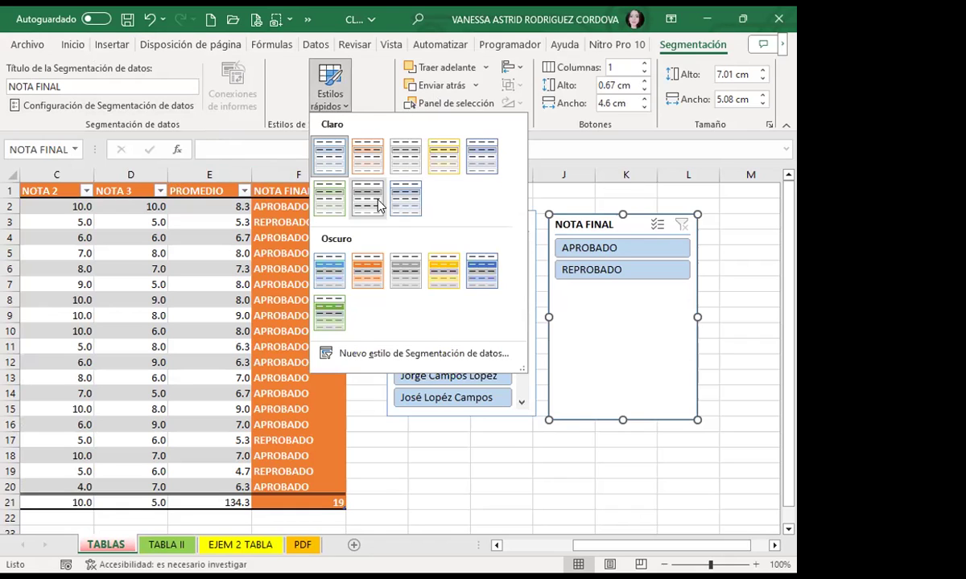
pyautogui.click(372, 273)
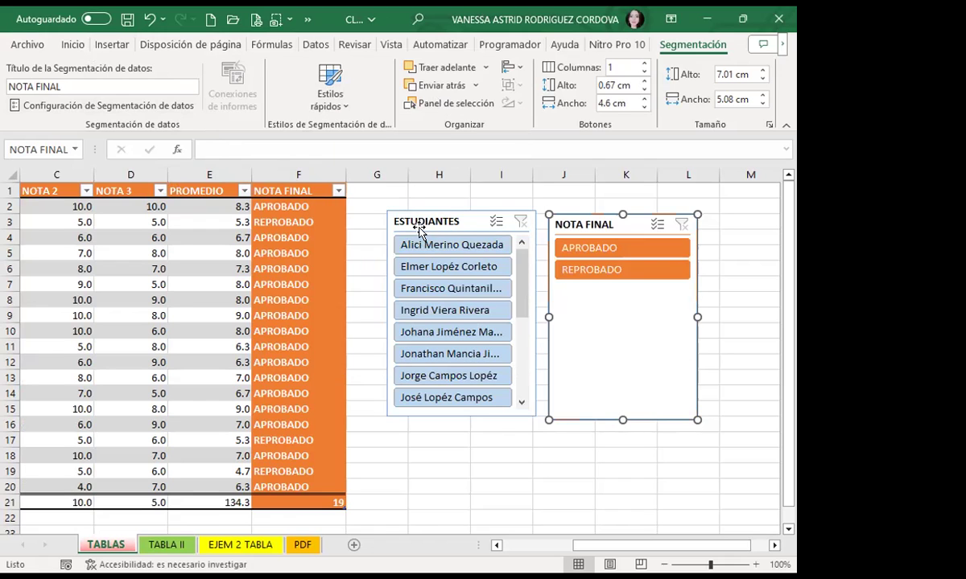
pyautogui.click(389, 211)
pyautogui.click(320, 107)
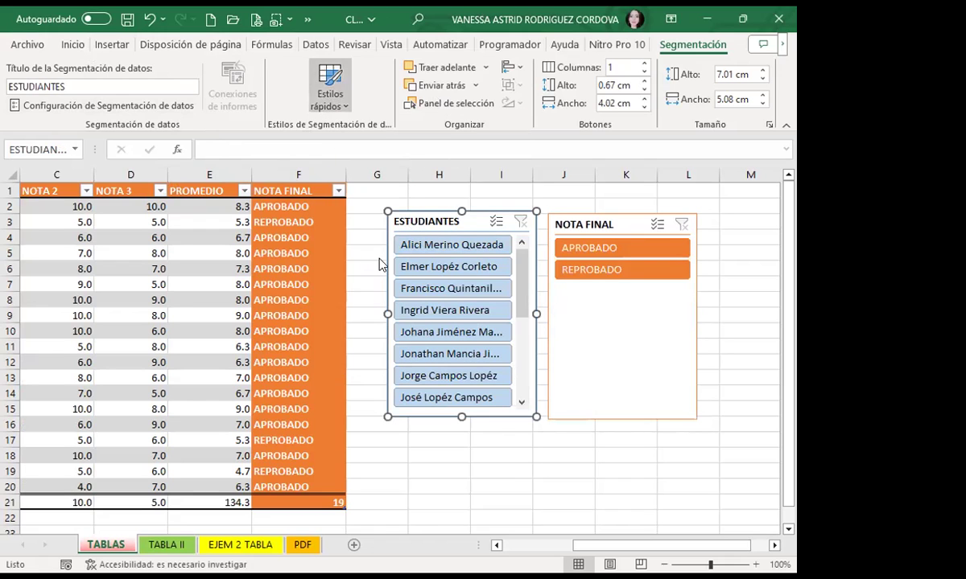
pyautogui.click(372, 268)
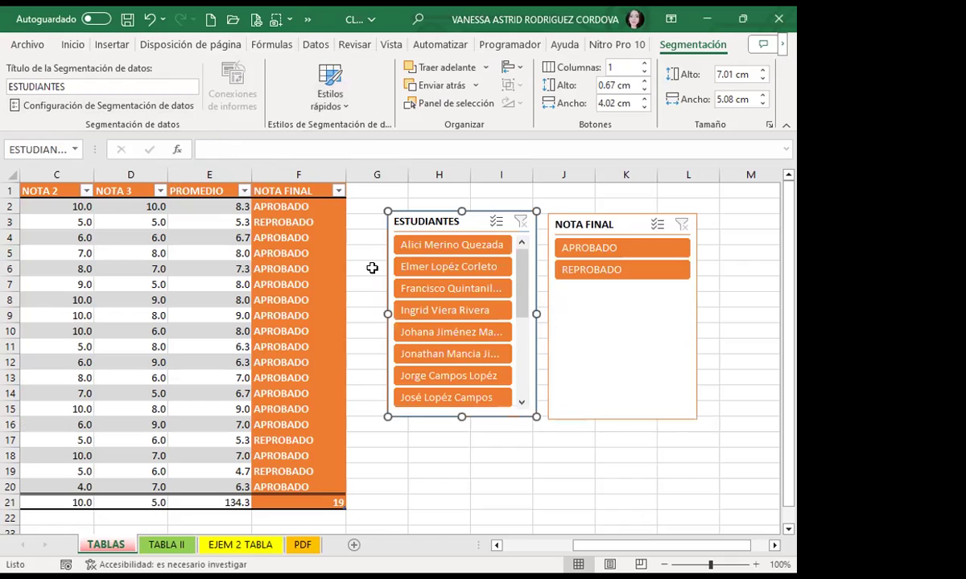
pyautogui.click(584, 418)
pyautogui.click(561, 457)
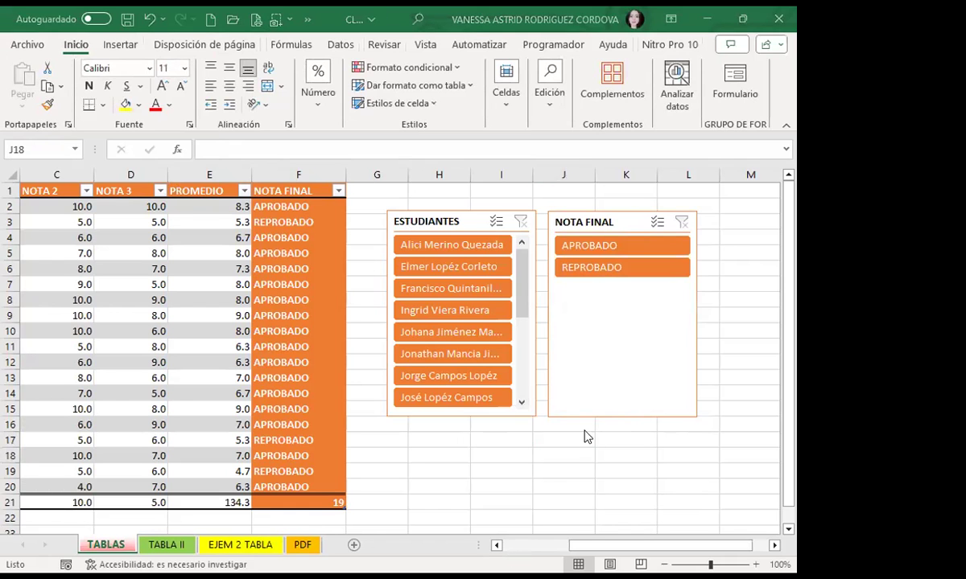
# Shift both slicers slightly left, then open and cancel the ESTUDIANTES filter dropdown twice.
pyautogui.keyDown('ctrl'); pyautogui.scroll(-1, 492, 411); pyautogui.keyUp('ctrl')
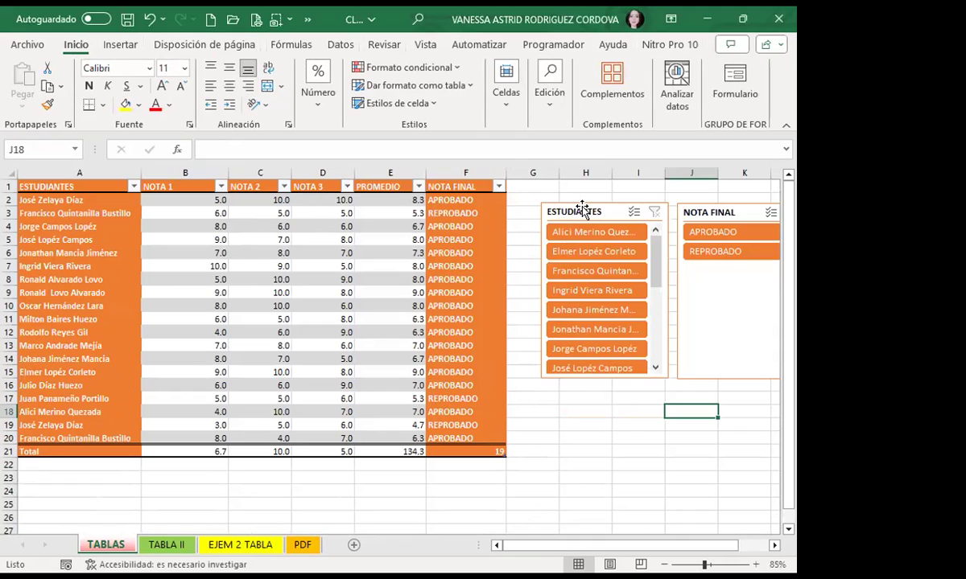
pyautogui.moveTo(582, 210); pyautogui.dragTo(554, 211)
pyautogui.moveTo(719, 215); pyautogui.dragTo(684, 209)
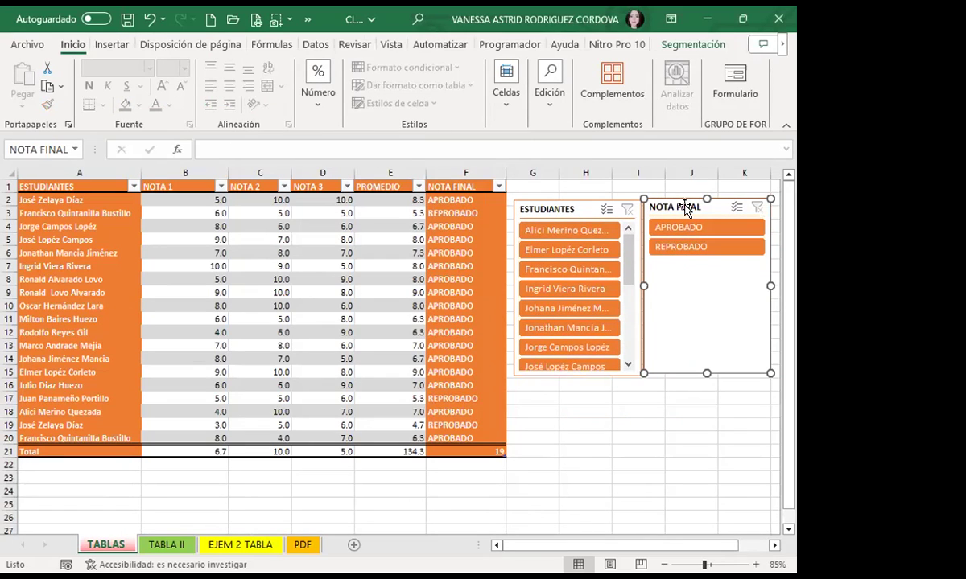
pyautogui.click(133, 187)
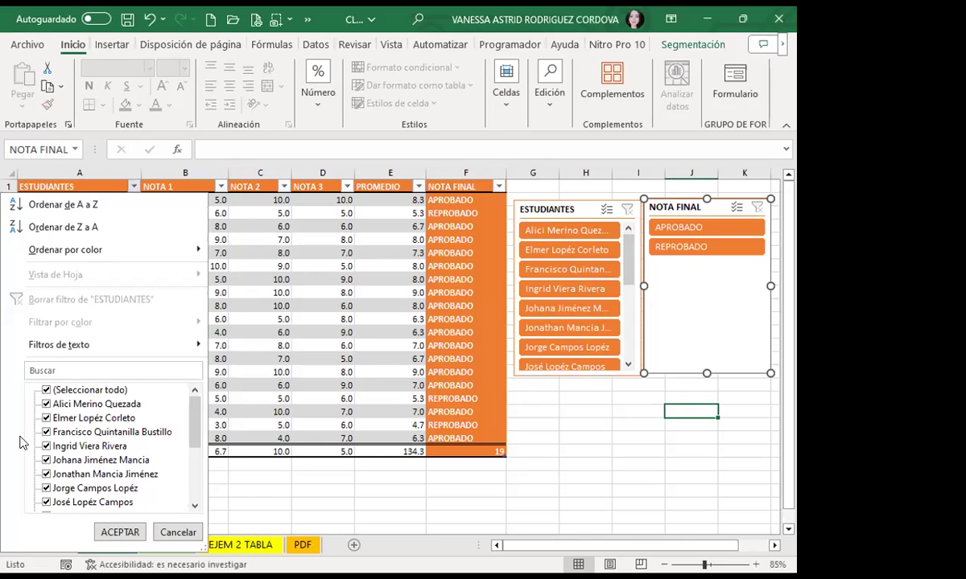
pyautogui.click(177, 532)
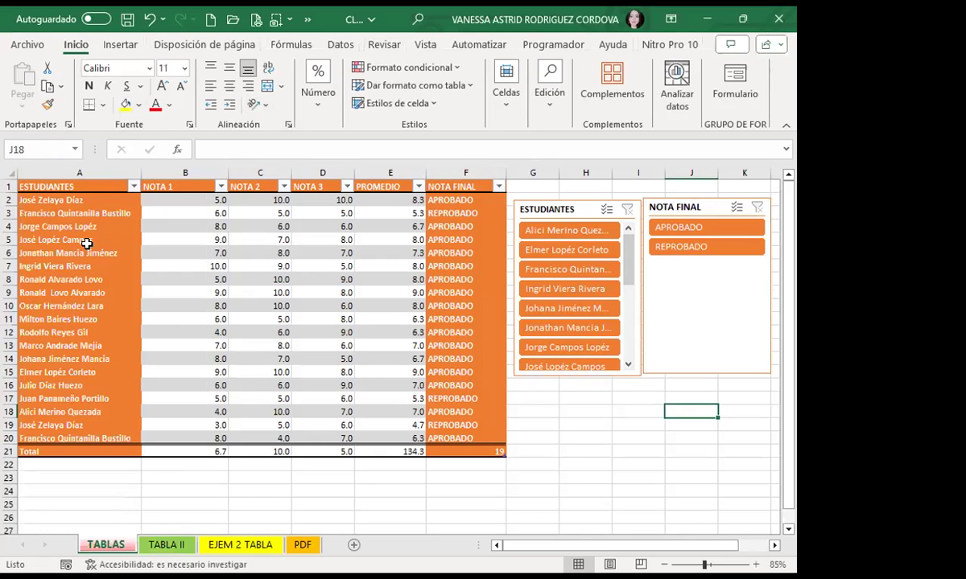
pyautogui.click(133, 186)
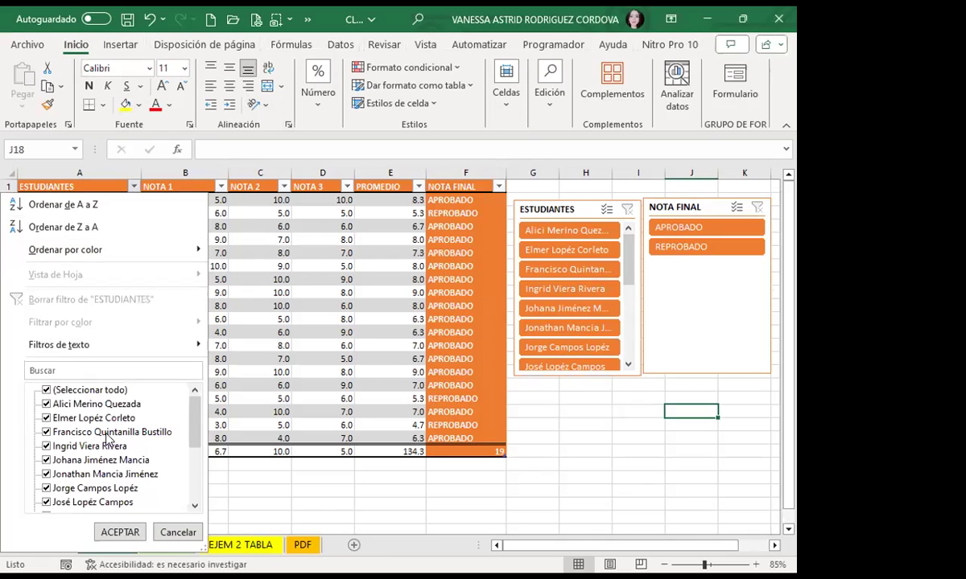
pyautogui.click(178, 532)
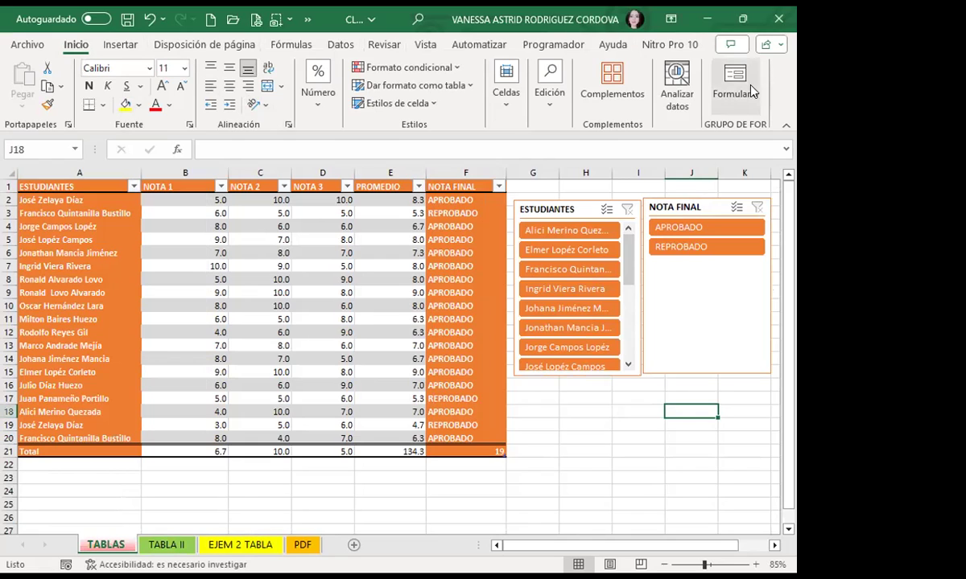
# Filter by REPROBADO, then APROBADO, in the NOTA FINAL slicer, then clear it to show all 19.
pyautogui.click(672, 254)
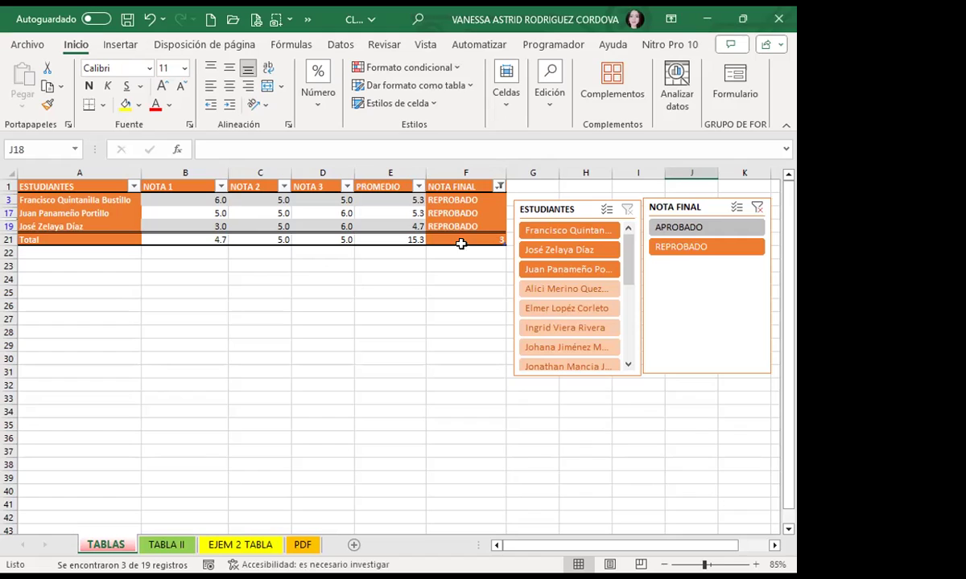
pyautogui.click(706, 229)
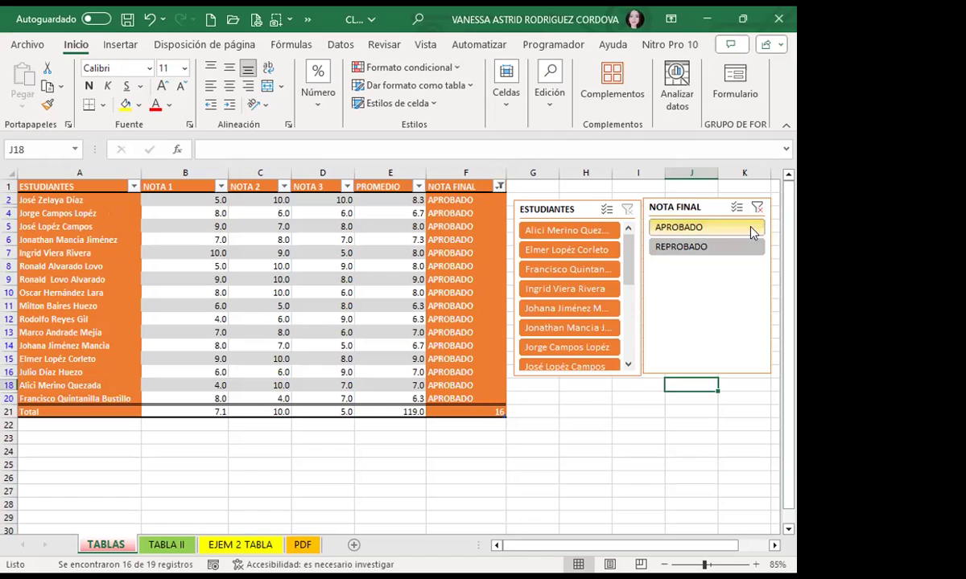
pyautogui.click(694, 247)
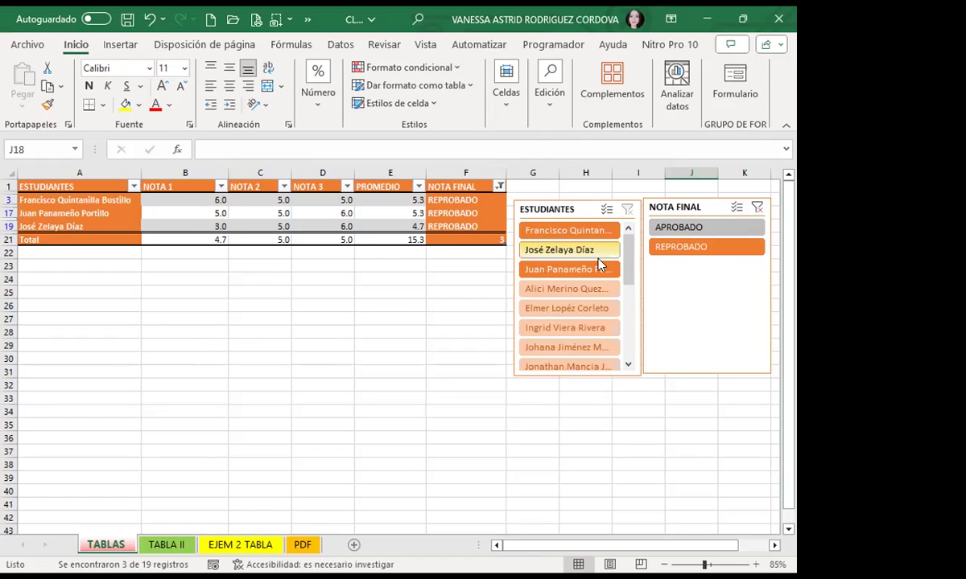
pyautogui.click(676, 228)
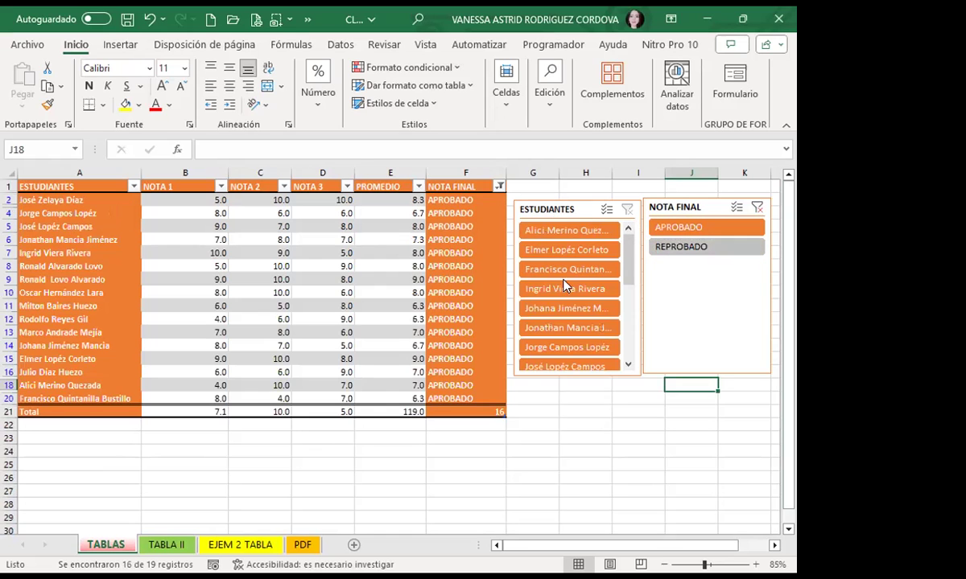
pyautogui.click(759, 207)
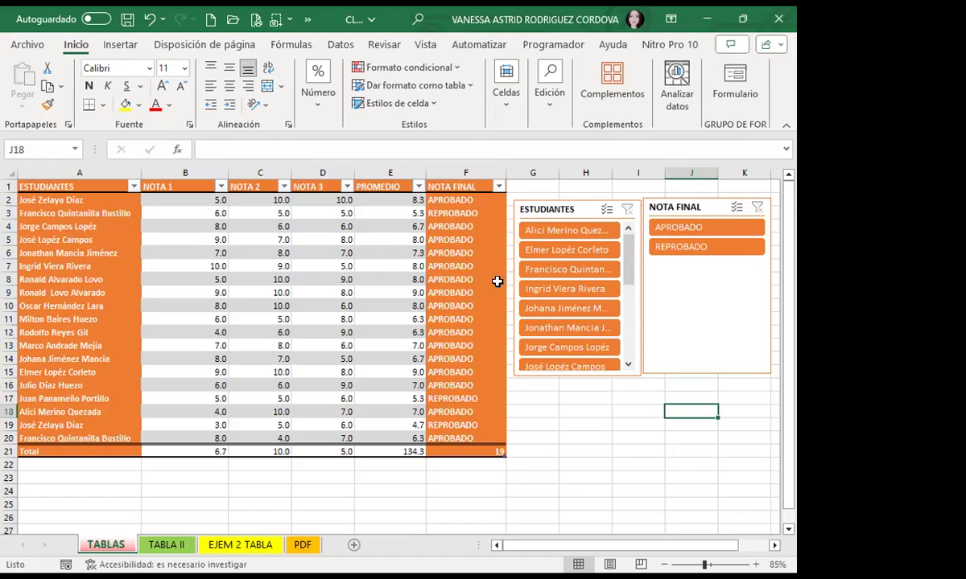
pyautogui.click(558, 232)
pyautogui.click(564, 289)
pyautogui.click(563, 328)
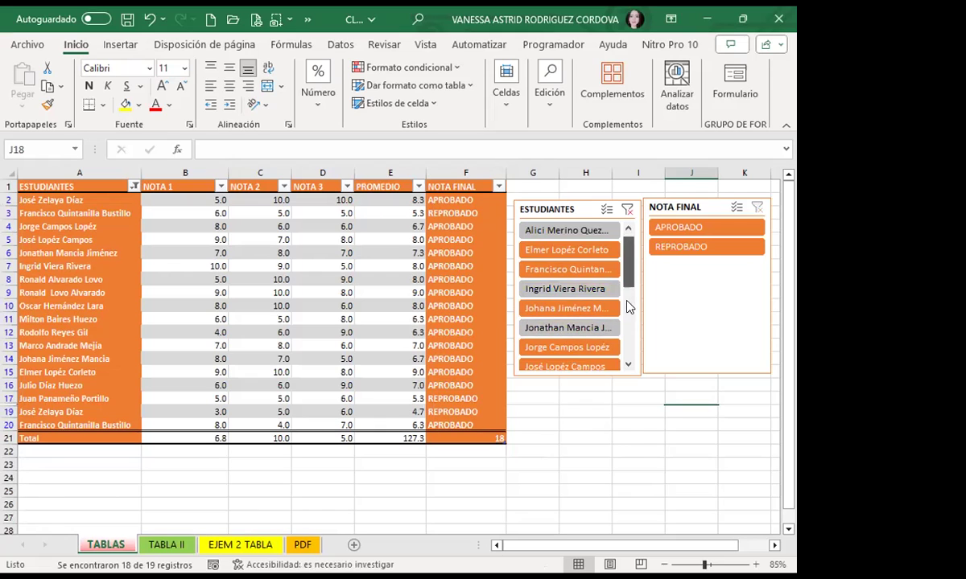
pyautogui.scroll(-2, 629, 307)
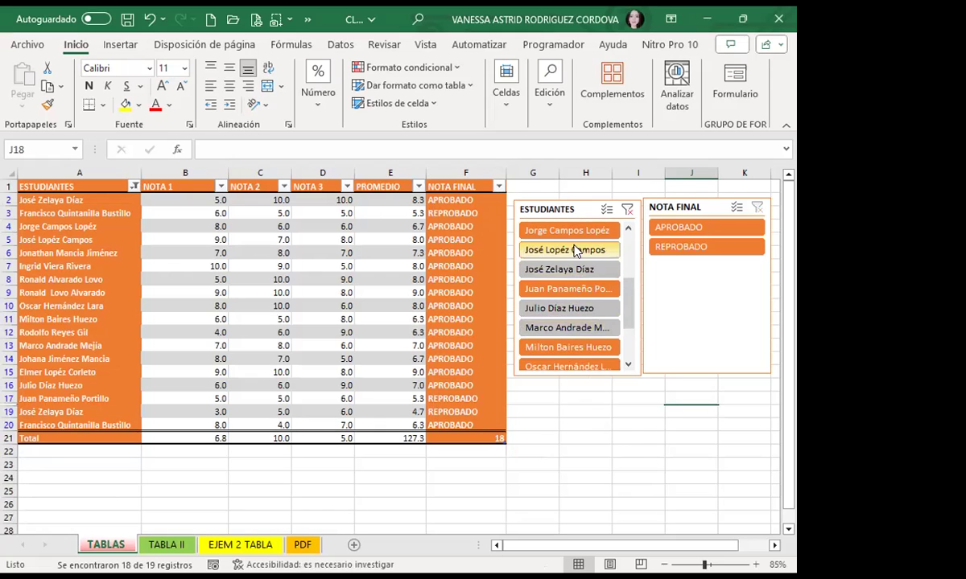
pyautogui.click(574, 250)
pyautogui.click(581, 347)
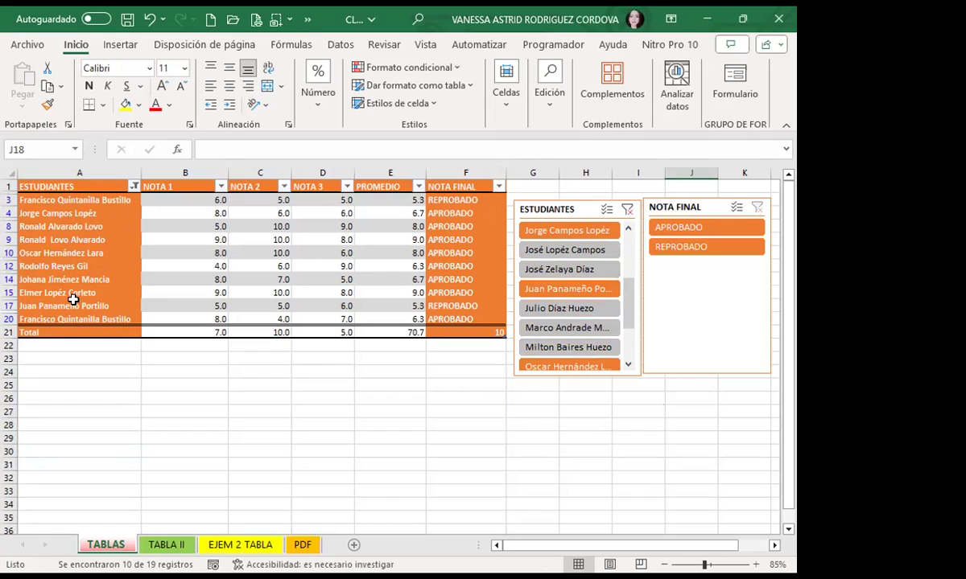
pyautogui.click(628, 210)
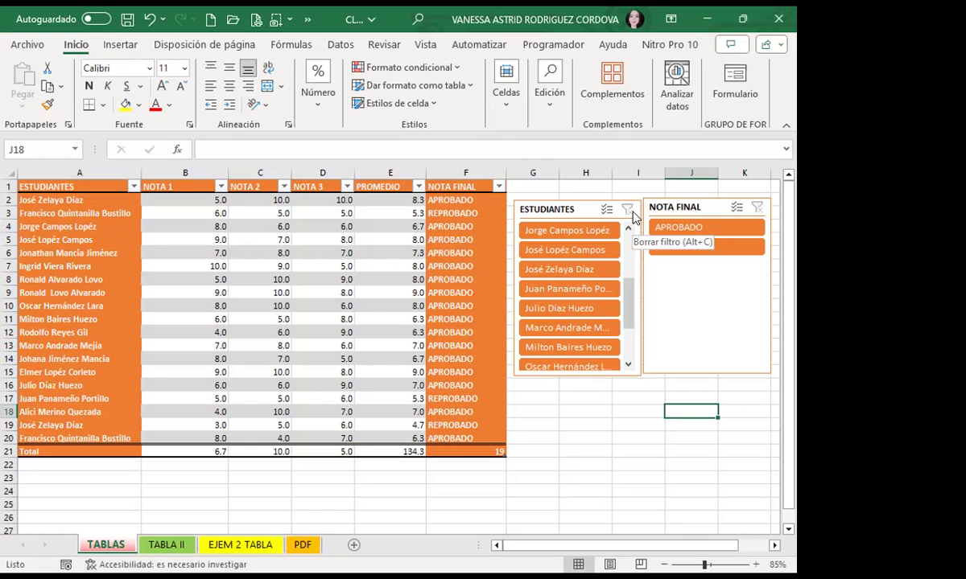
pyautogui.click(628, 210)
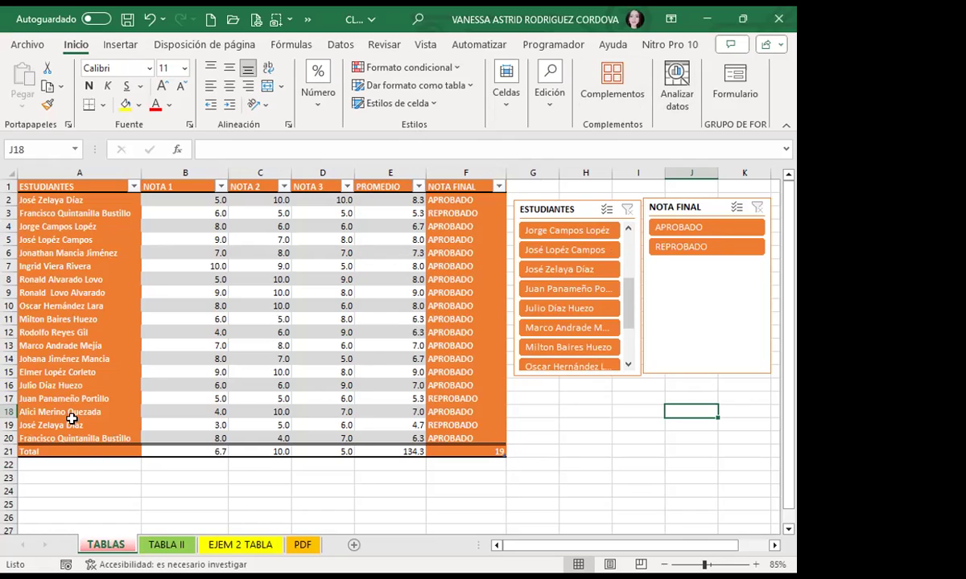
pyautogui.scroll(-2, 72, 419)
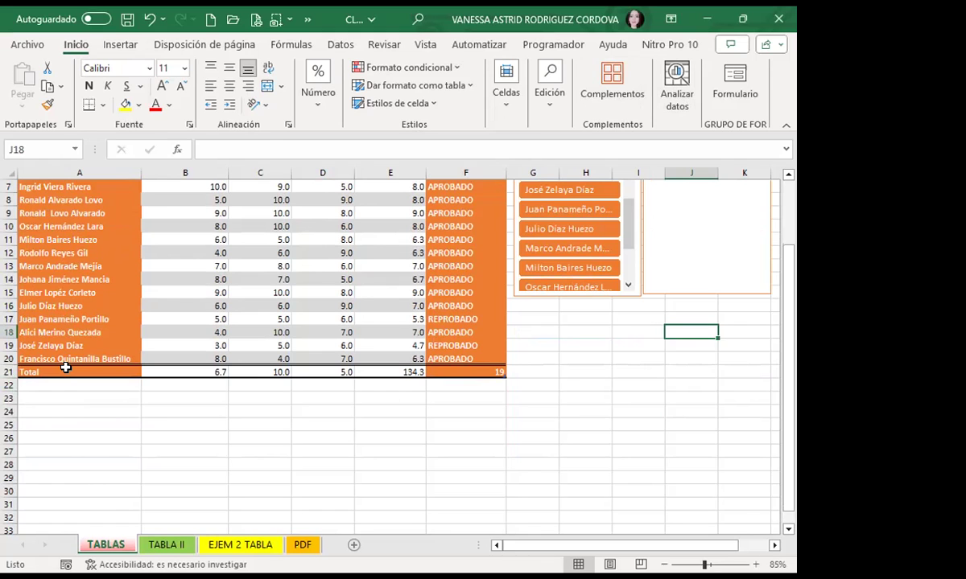
pyautogui.scroll(2, 70, 345)
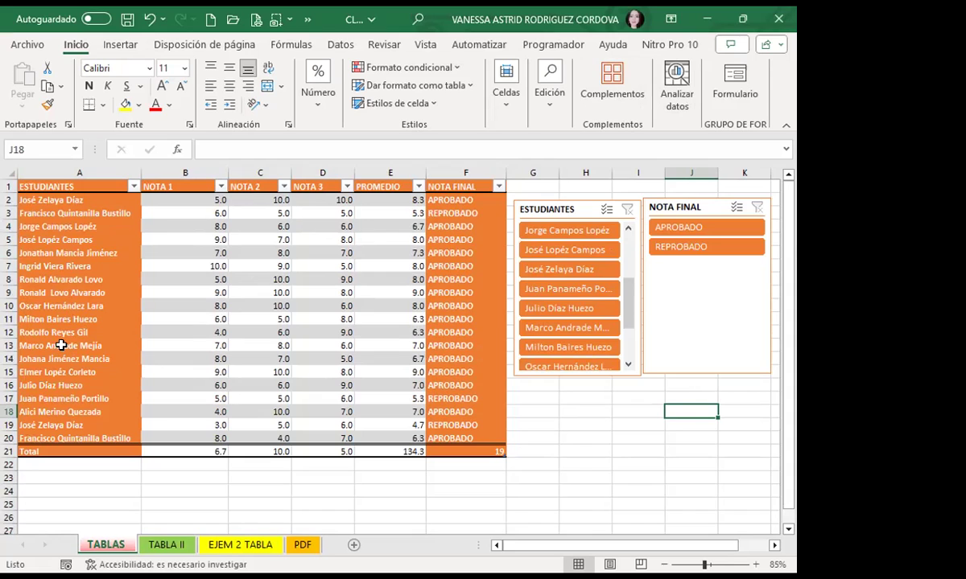
pyautogui.scroll(-2, 63, 344)
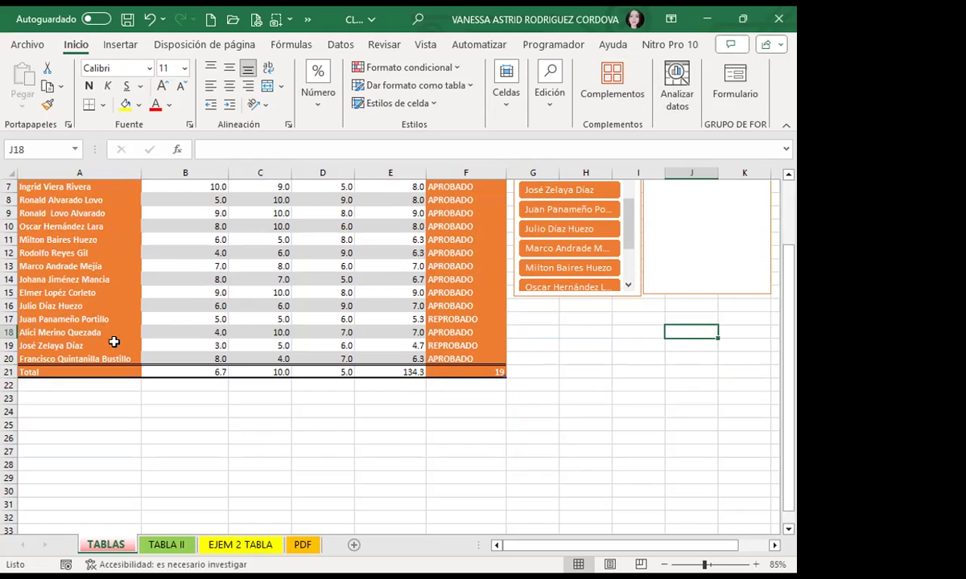
pyautogui.scroll(2, 91, 324)
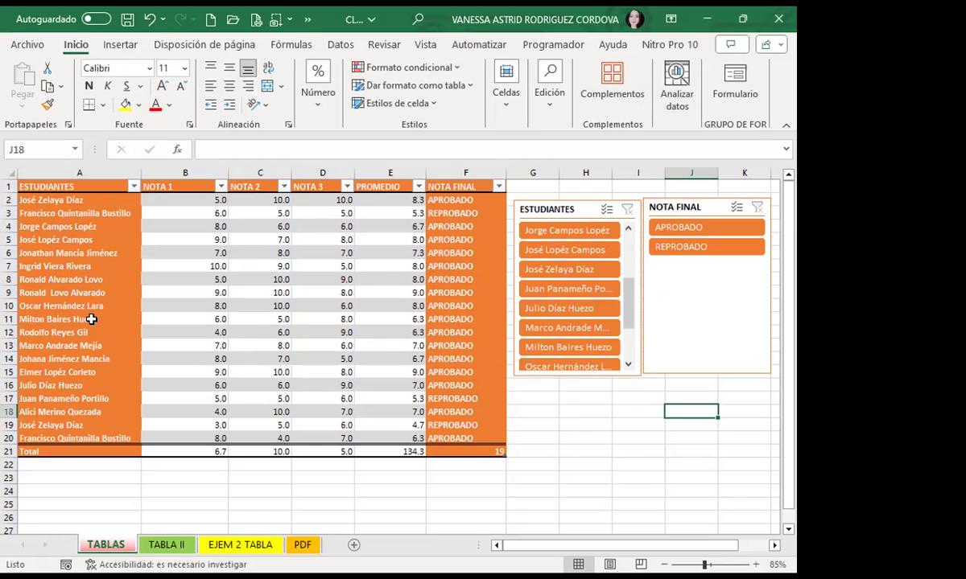
# Add a new student with grades 10, 10 and 8 through the Formulario entry form.
pyautogui.click(692, 66)
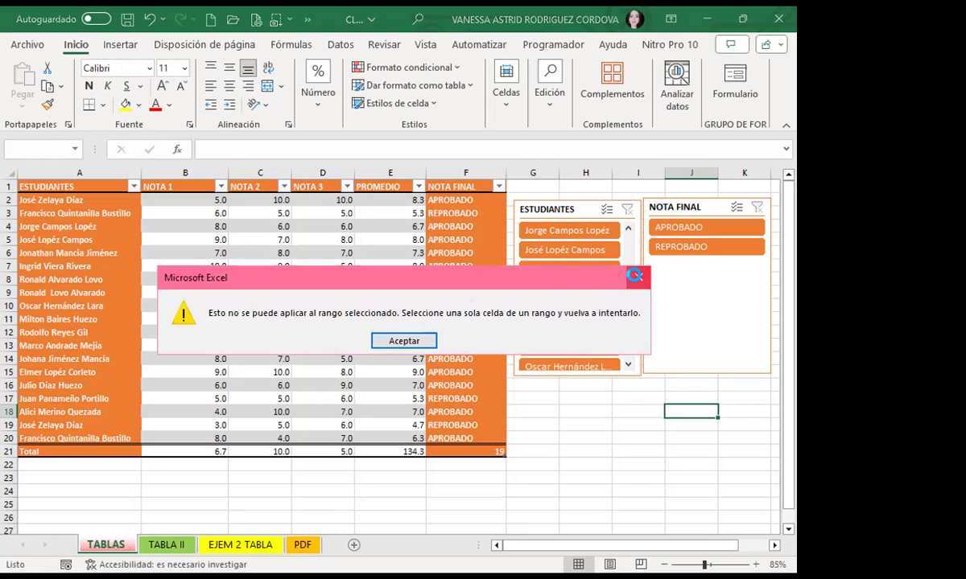
pyautogui.click(639, 278)
pyautogui.click(566, 239)
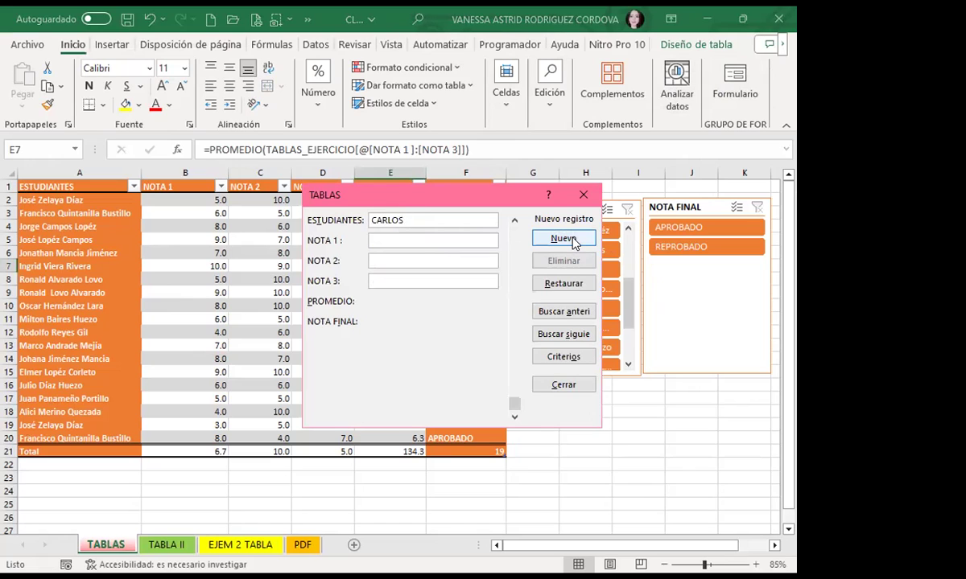
pyautogui.press('Tab')
pyautogui.write('10')
pyautogui.press('Tab')
pyautogui.write('10')
pyautogui.press('Tab')
pyautogui.write('8')
pyautogui.click(564, 241)
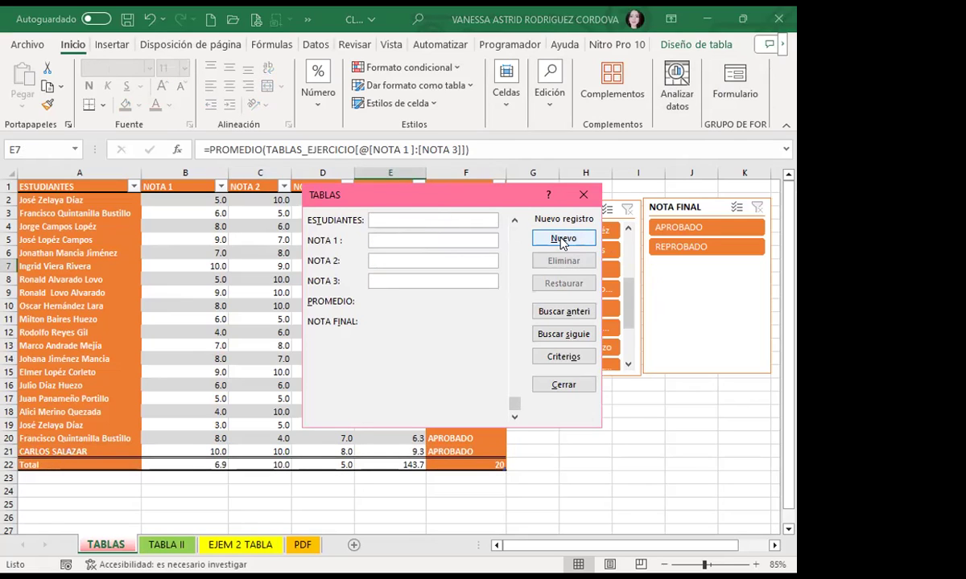
pyautogui.click(583, 194)
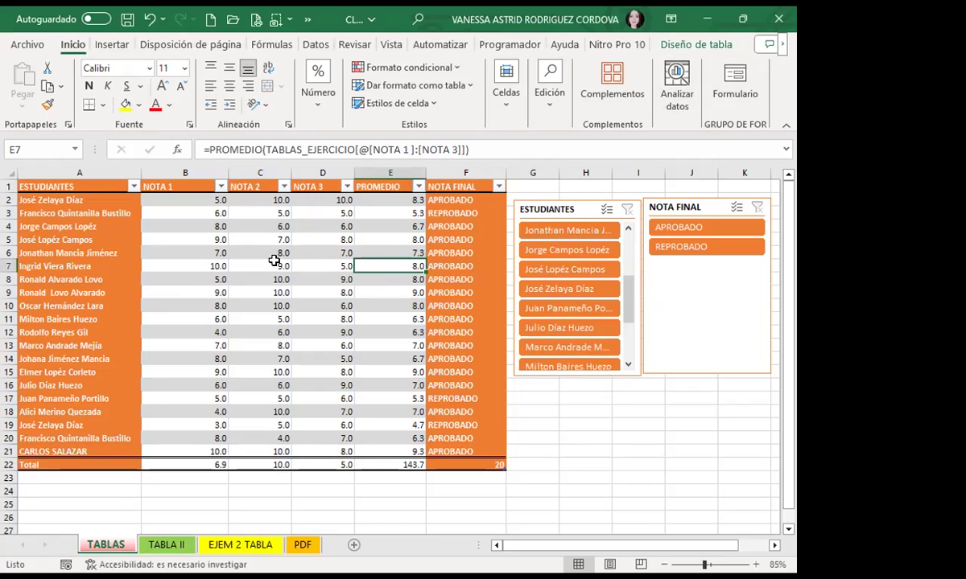
# Check the new row's name, average and final-grade cells, then reopen the entry form.
pyautogui.click(269, 276)
pyautogui.scroll(-2, 166, 286)
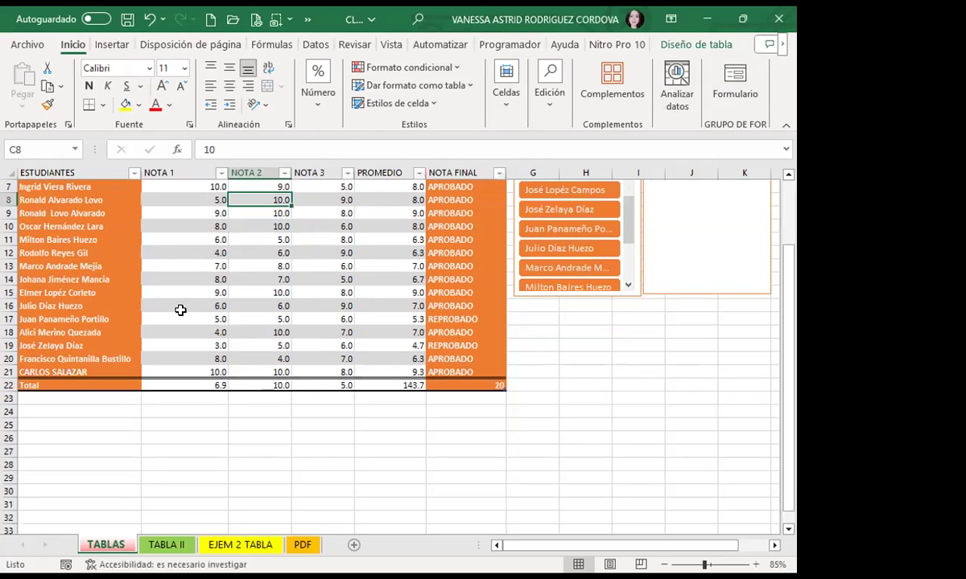
pyautogui.click(72, 372)
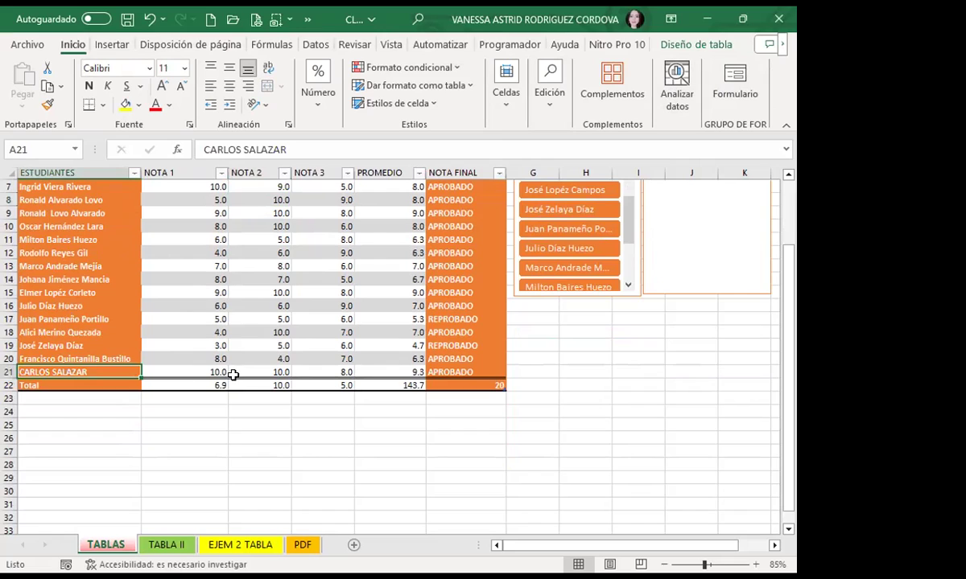
pyautogui.click(385, 373)
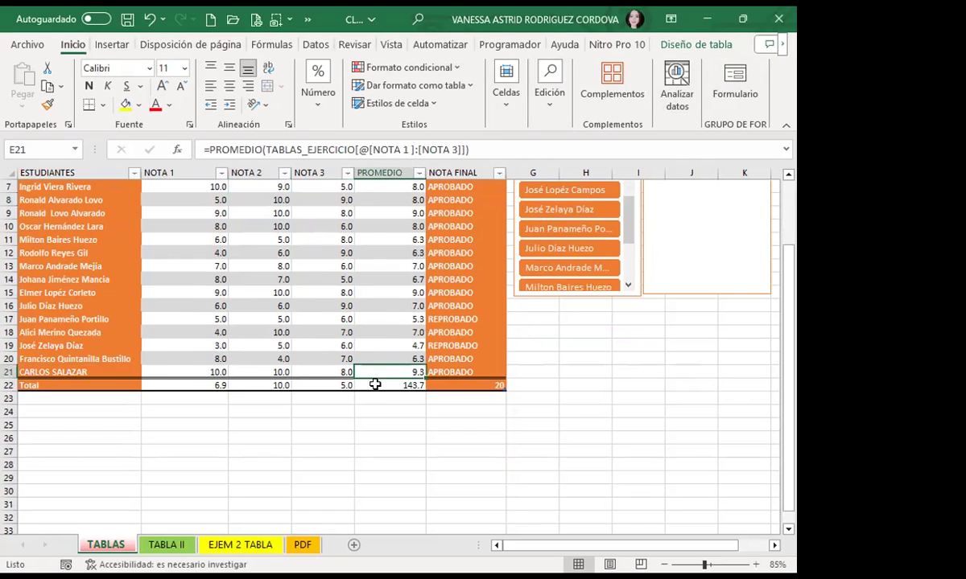
pyautogui.click(439, 372)
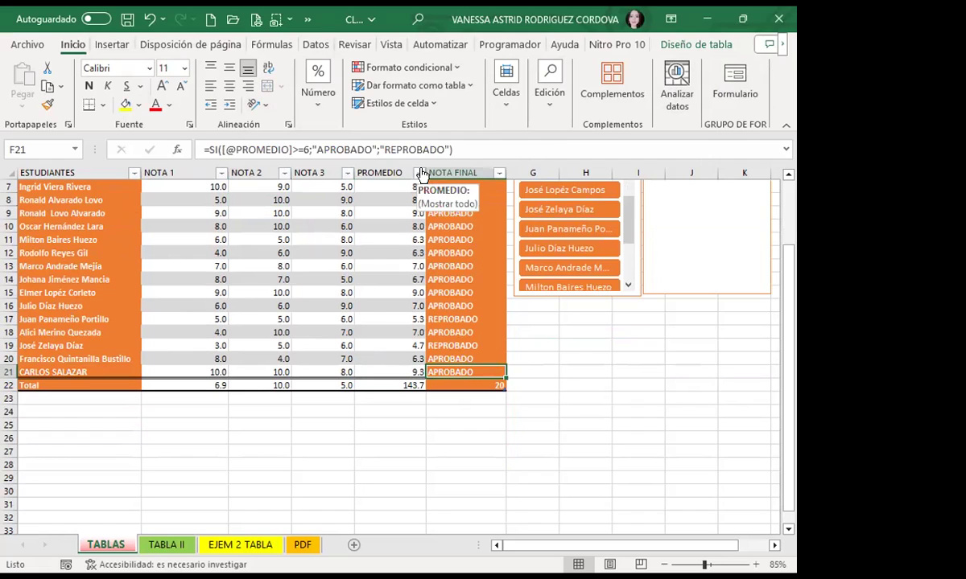
pyautogui.click(145, 212)
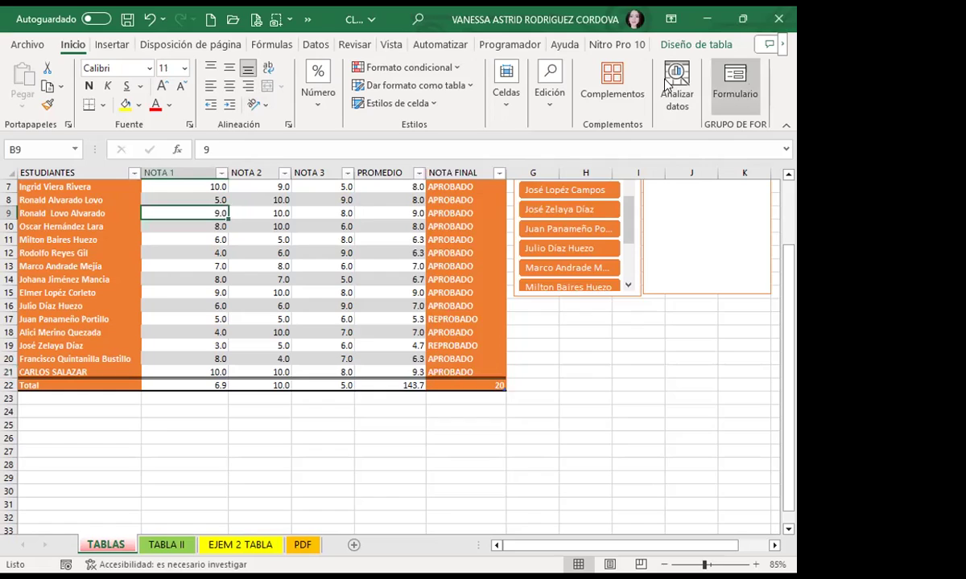
pyautogui.click(734, 85)
# Add a new student record in the form with the student's name and grades 10, 10, 10.
pyautogui.click(581, 242)
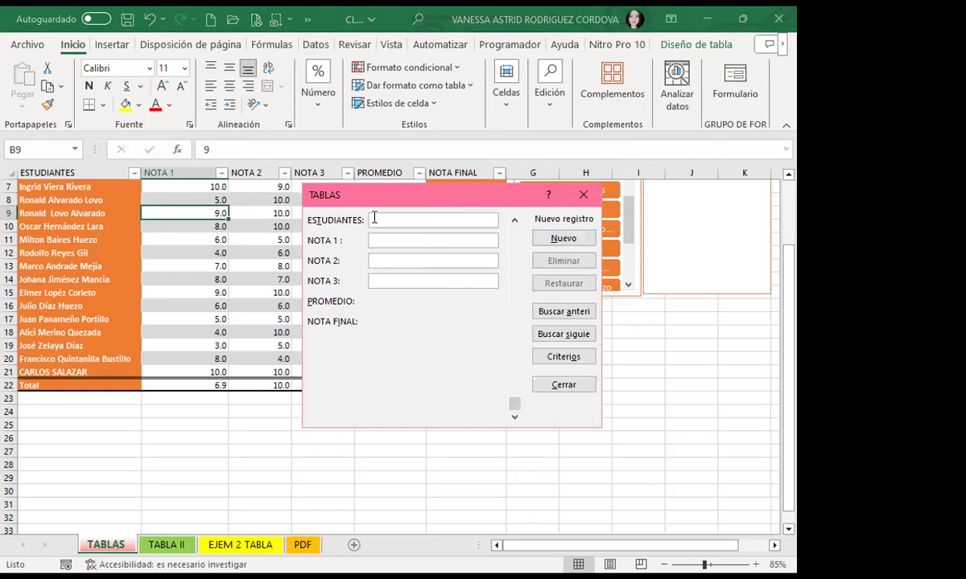
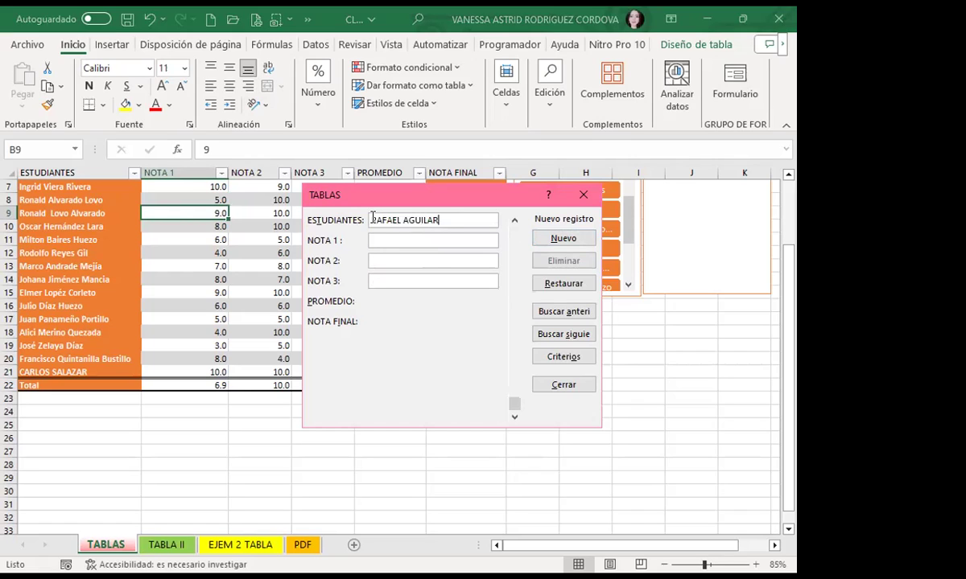
pyautogui.press('Tab')
pyautogui.write('10')
pyautogui.press('Tab')
pyautogui.write('10')
pyautogui.press('Tab')
pyautogui.write('10')
pyautogui.press('Return')
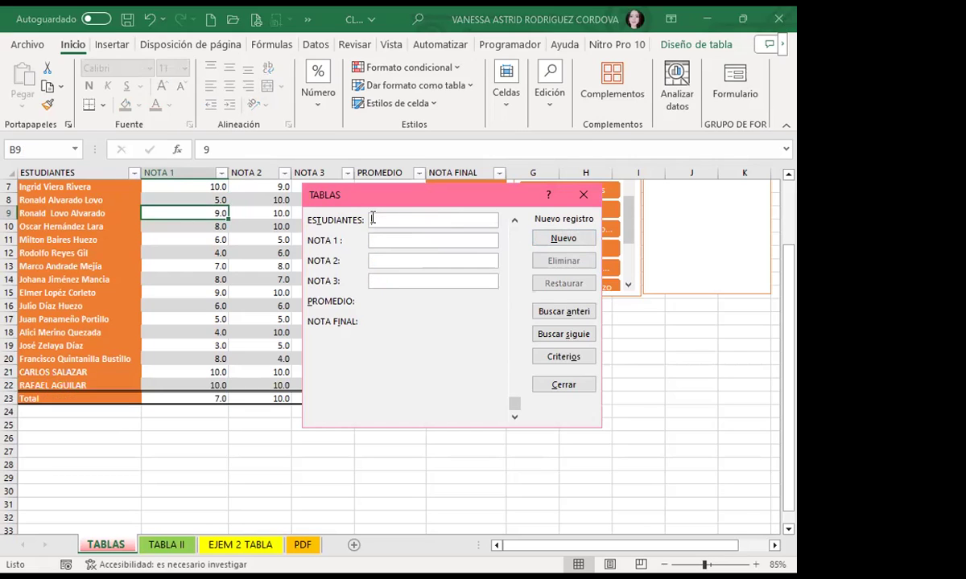
# Close the form, extend the table down four rows, then undo the extension.
pyautogui.click(581, 193)
pyautogui.click(182, 385)
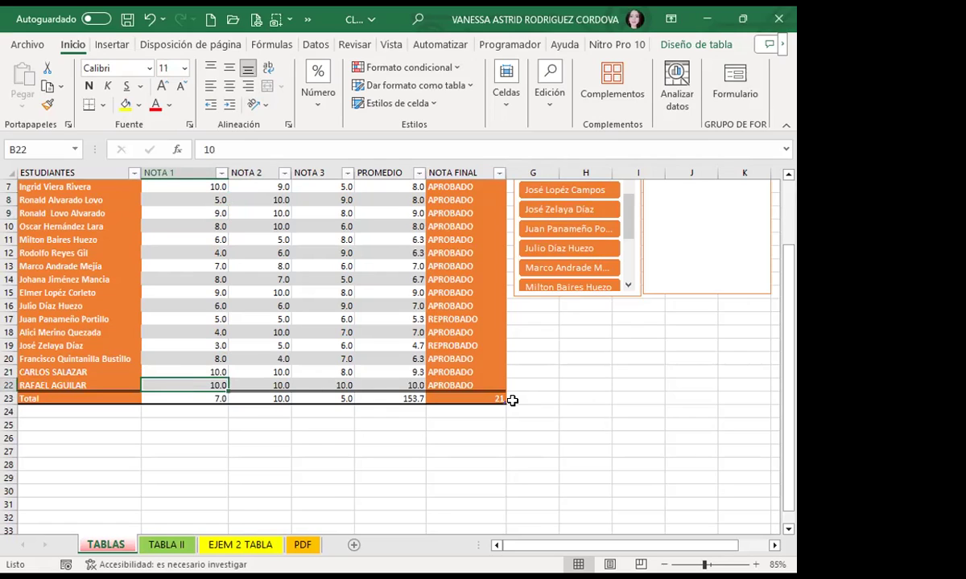
pyautogui.moveTo(499, 400); pyautogui.dragTo(495, 459)
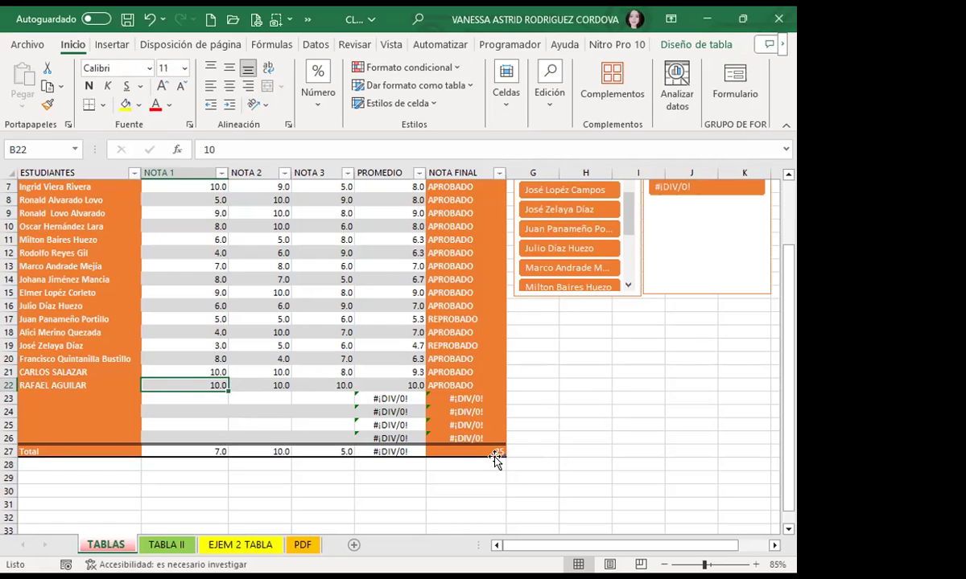
pyautogui.hotkey('ctrl', 'z')
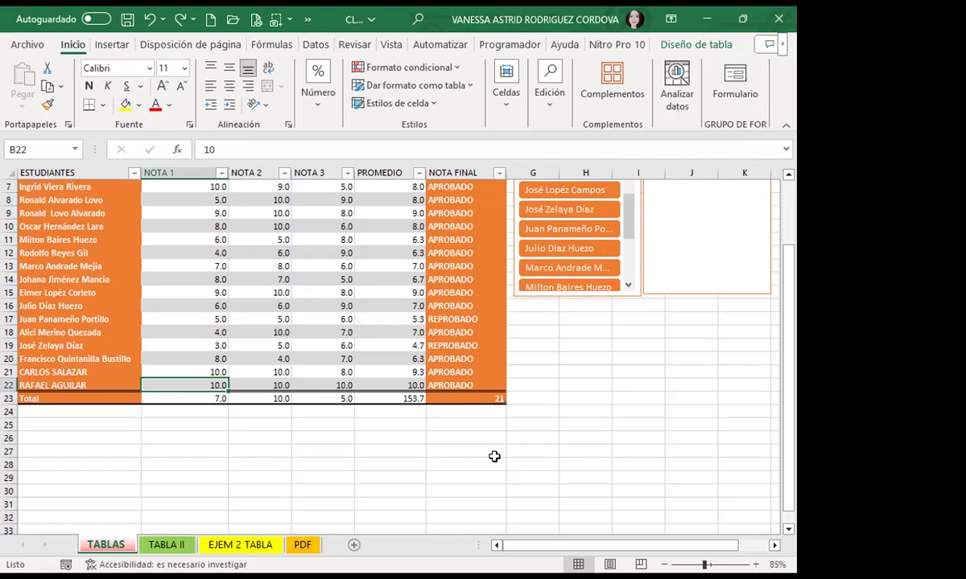
pyautogui.click(359, 320)
pyautogui.scroll(2, 346, 326)
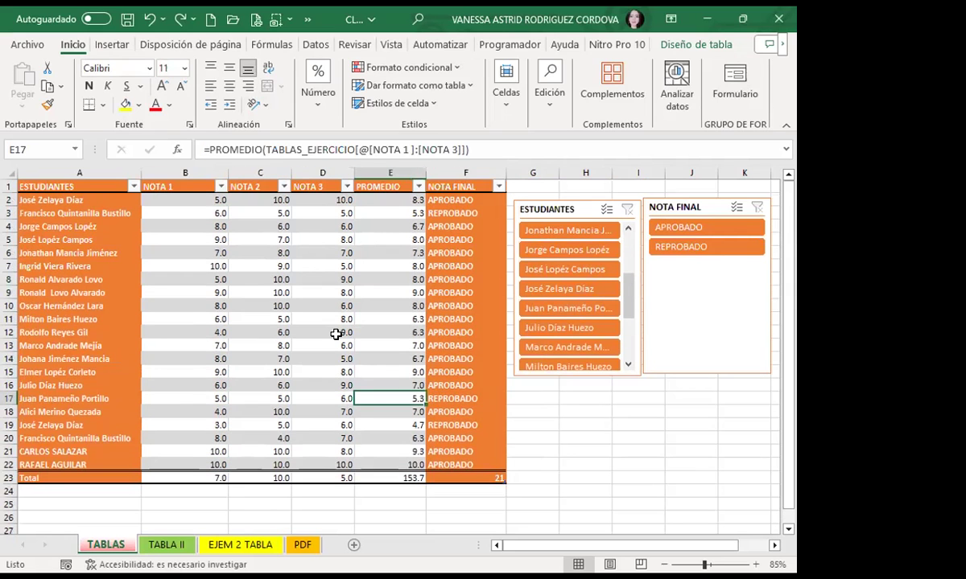
pyautogui.click(178, 235)
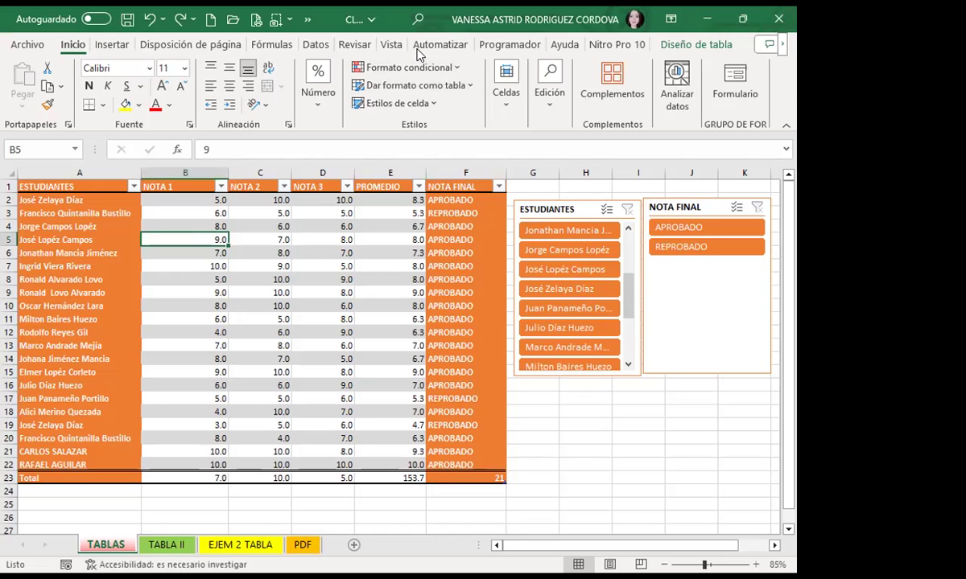
# Check the sheet's Show options without changes, then select D10 and bring up Diseño de tabla.
pyautogui.click(386, 43)
pyautogui.click(298, 92)
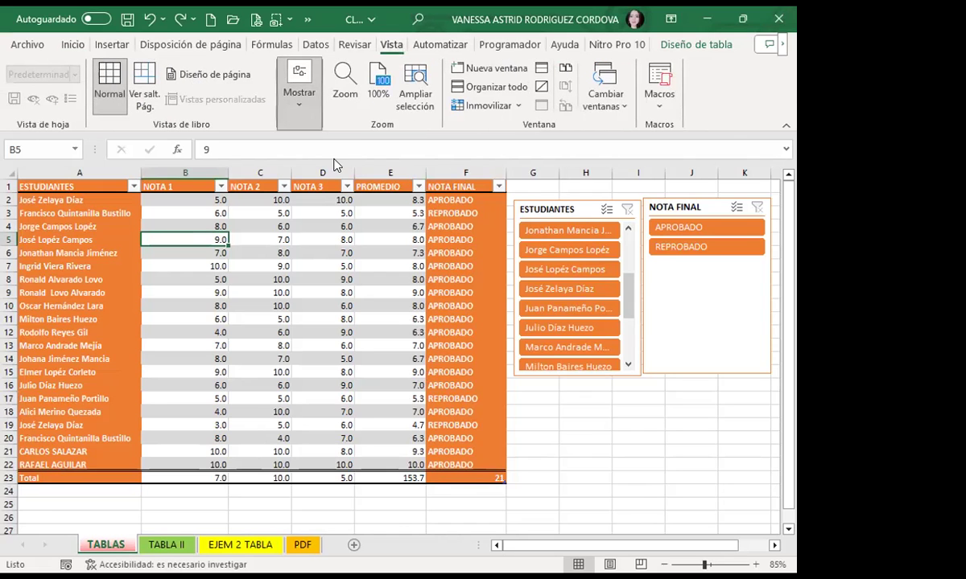
pyautogui.click(561, 424)
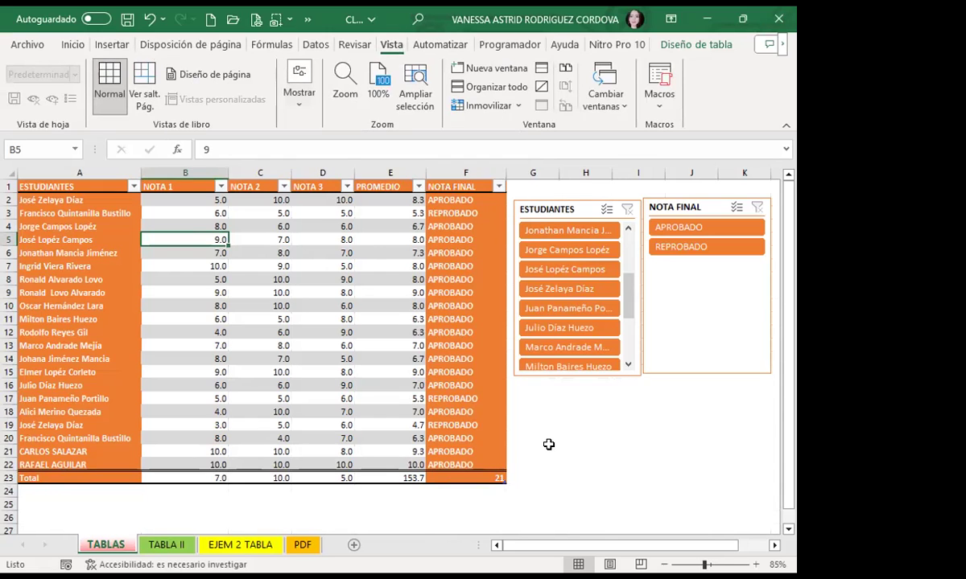
pyautogui.press('Right')
pyautogui.press('Right')
pyautogui.press('Down')
pyautogui.press('Down')
pyautogui.press('Down')
pyautogui.press('Down')
pyautogui.press('Down')
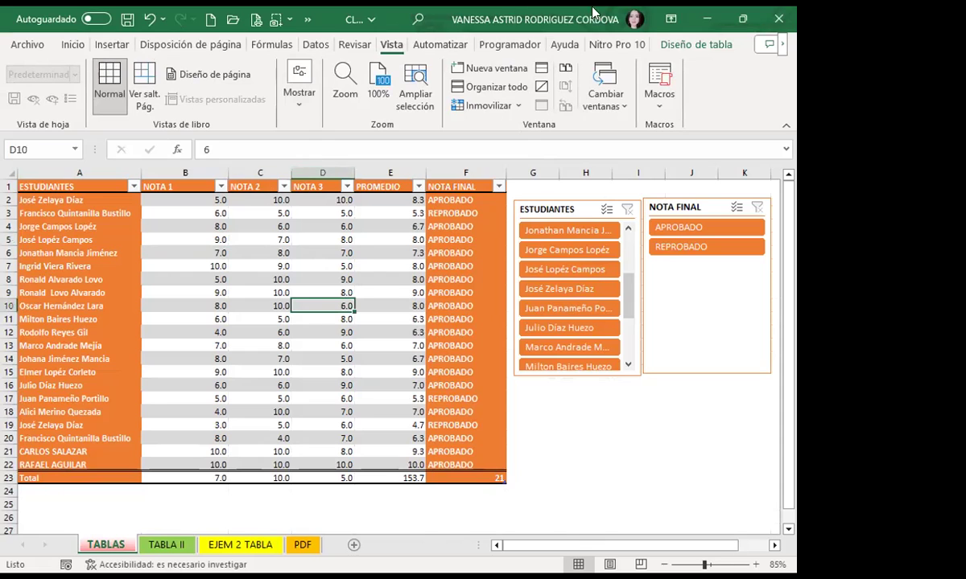
pyautogui.click(687, 46)
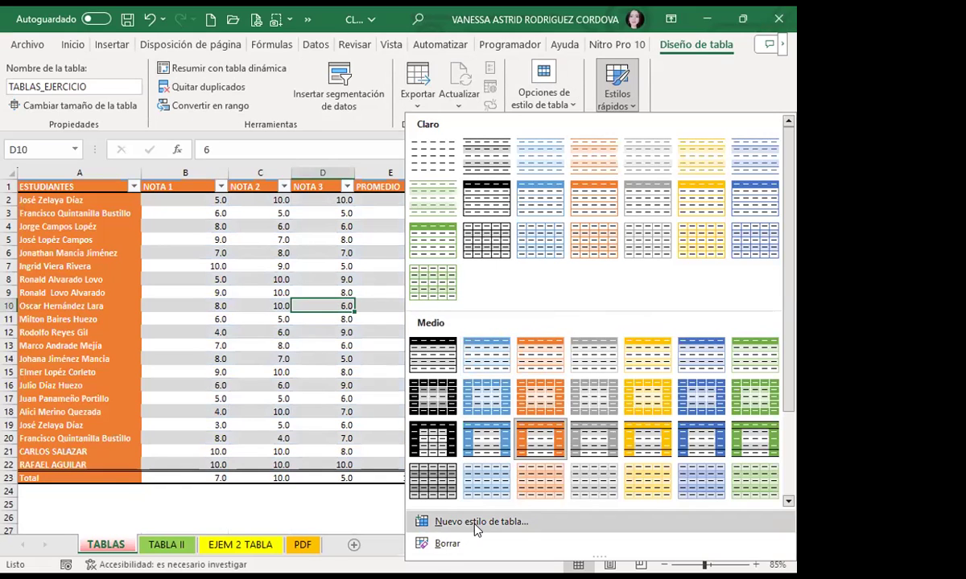
# Start a new table style and give the whole table red outline and inside borders.
pyautogui.click(476, 522)
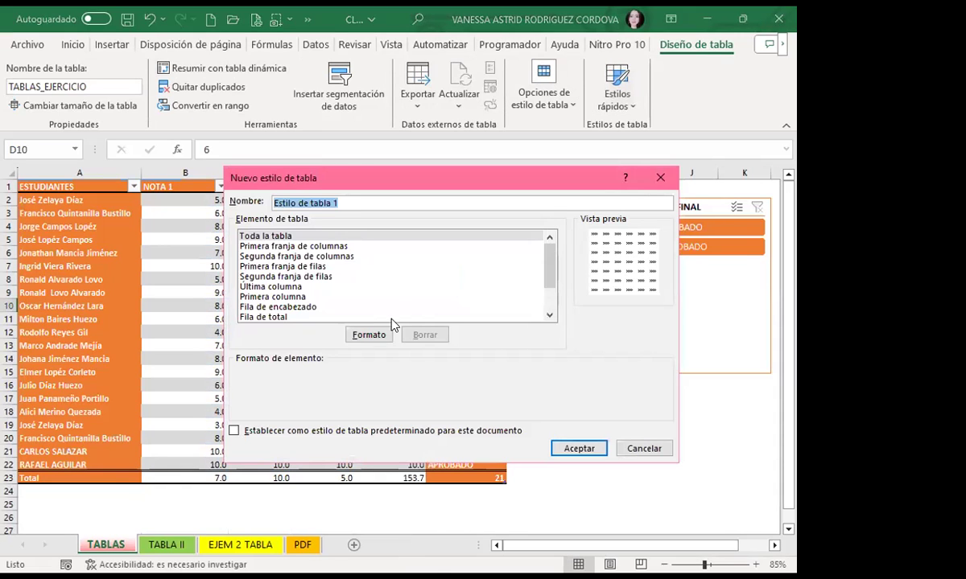
pyautogui.click(367, 334)
pyautogui.click(291, 142)
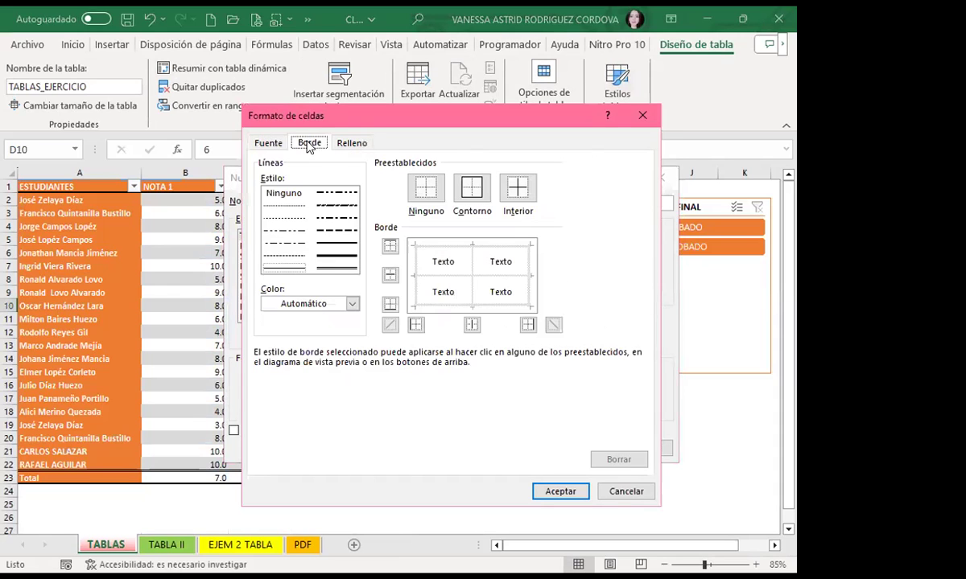
pyautogui.click(351, 303)
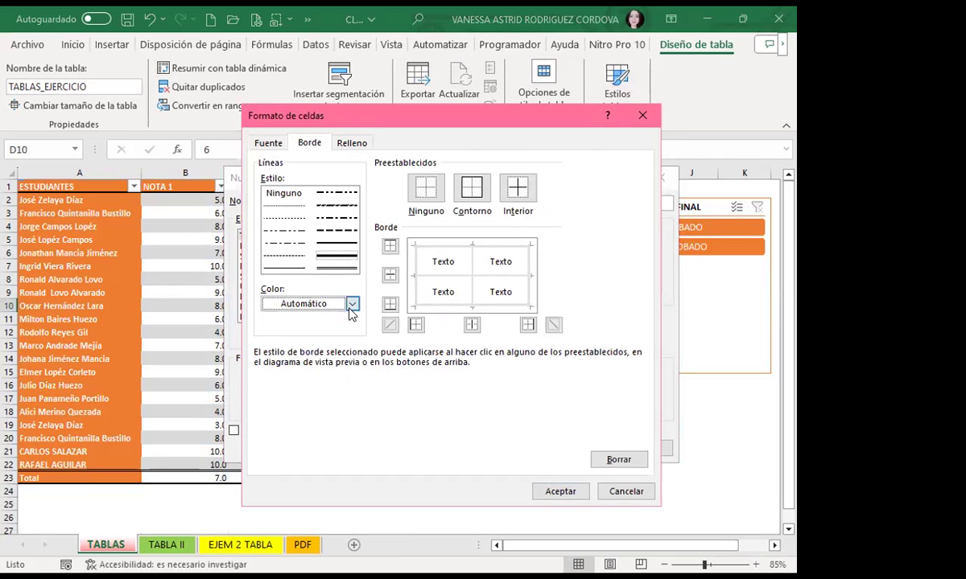
pyautogui.click(279, 472)
pyautogui.click(486, 191)
pyautogui.click(518, 188)
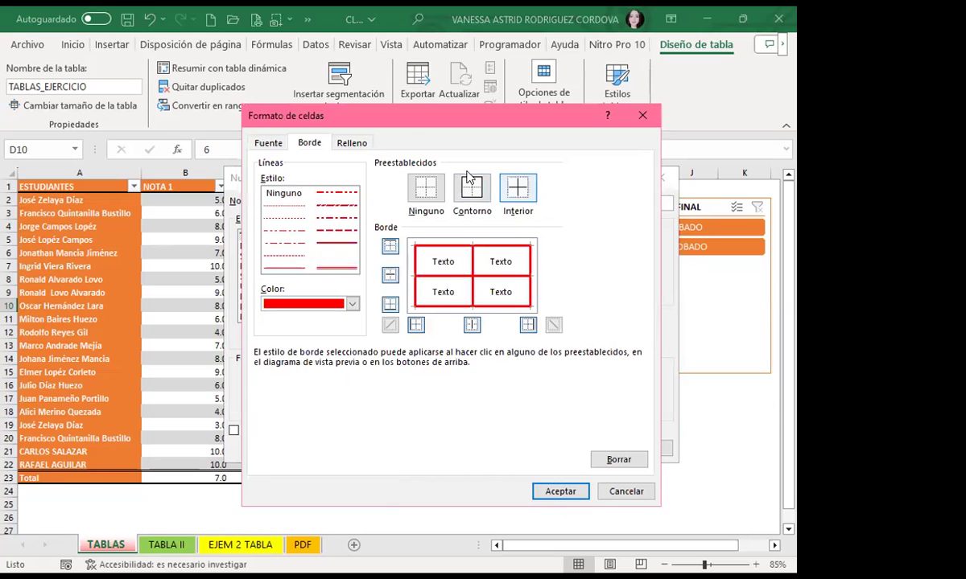
# Give the style a pink-to-light-cyan gradient fill through Fill Effects.
pyautogui.click(351, 142)
pyautogui.click(329, 328)
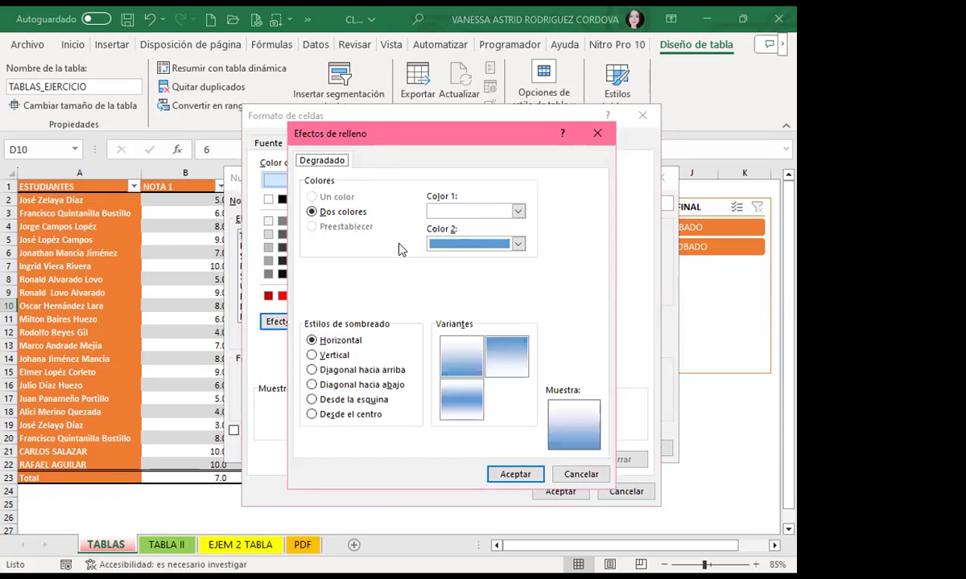
pyautogui.click(518, 211)
pyautogui.click(471, 383)
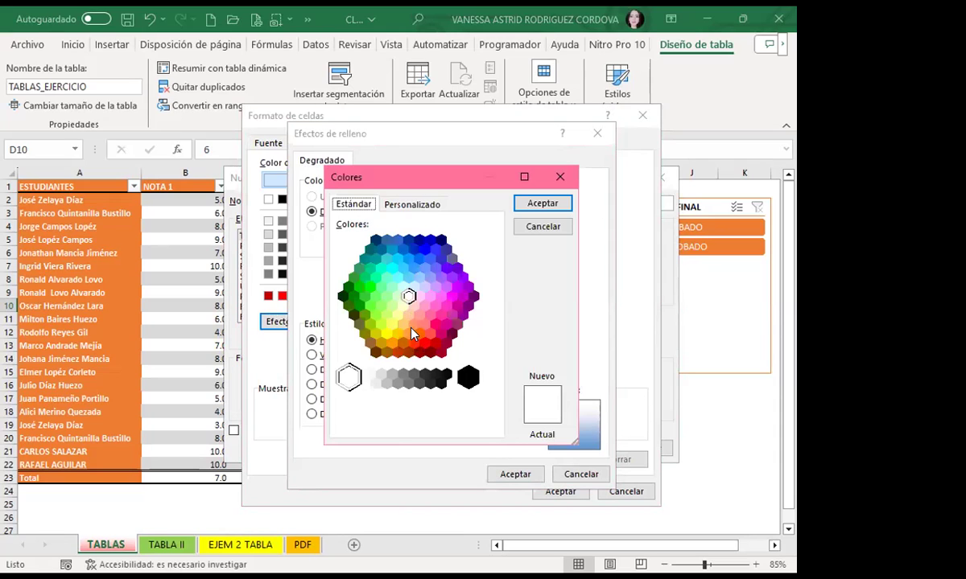
pyautogui.click(422, 321)
pyautogui.click(538, 203)
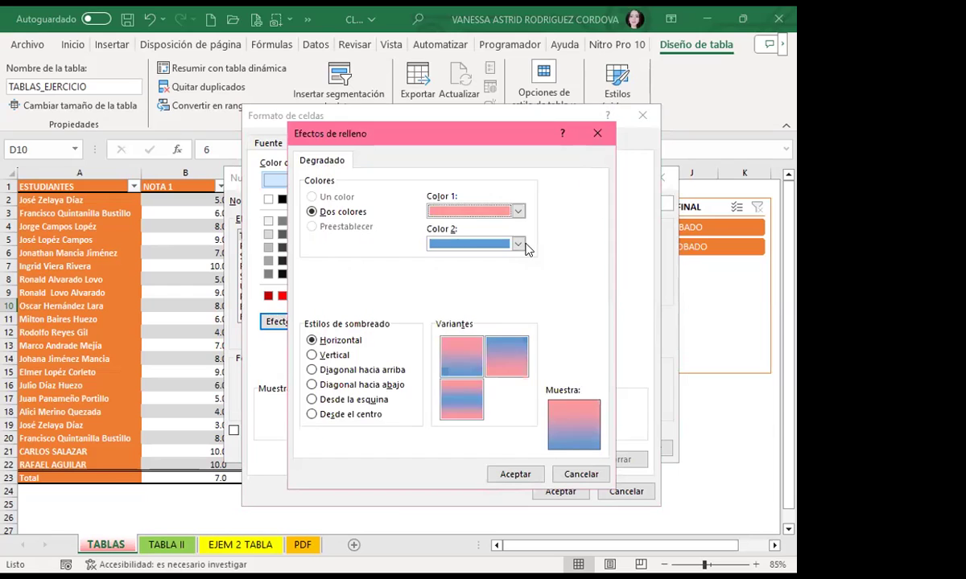
pyautogui.click(519, 244)
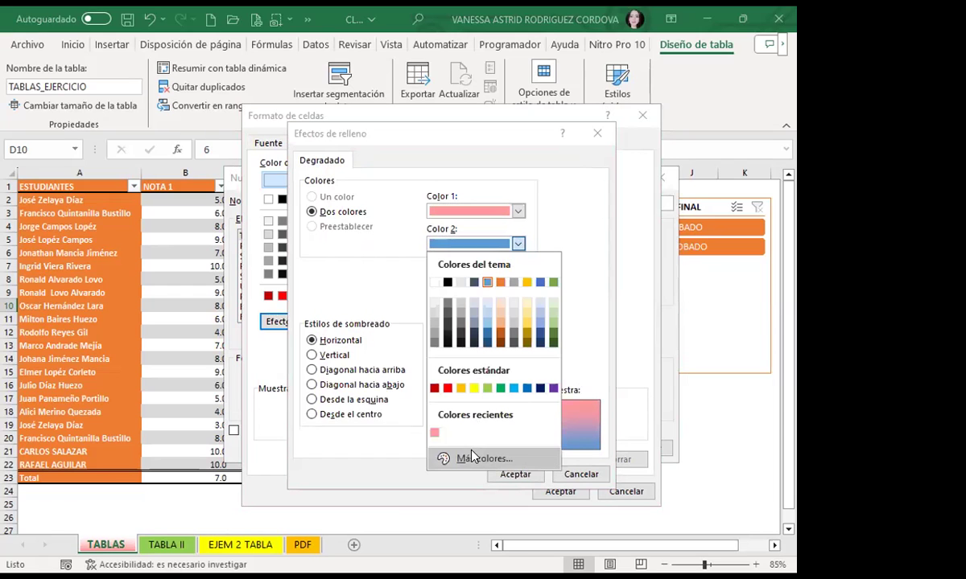
pyautogui.click(442, 418)
pyautogui.click(356, 205)
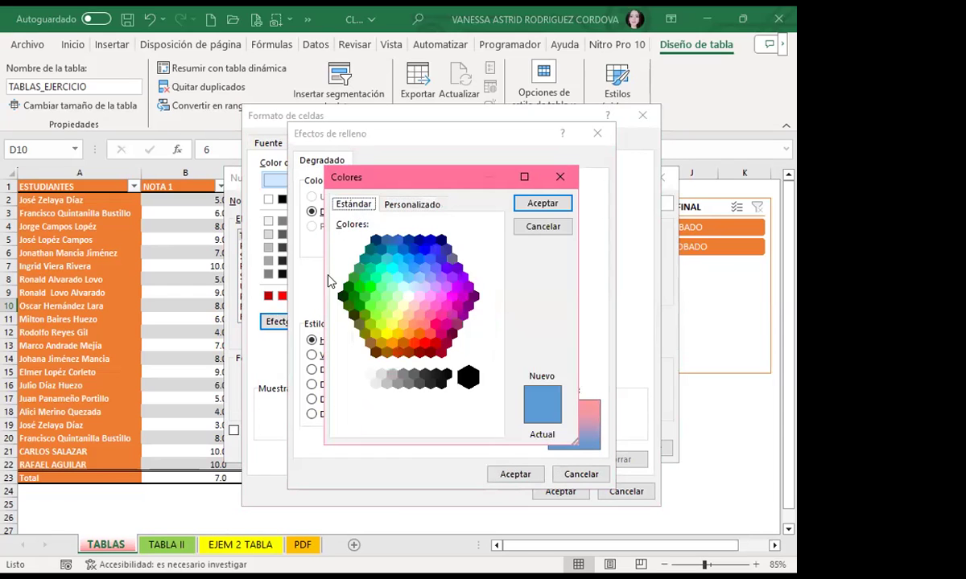
pyautogui.click(381, 268)
pyautogui.click(392, 268)
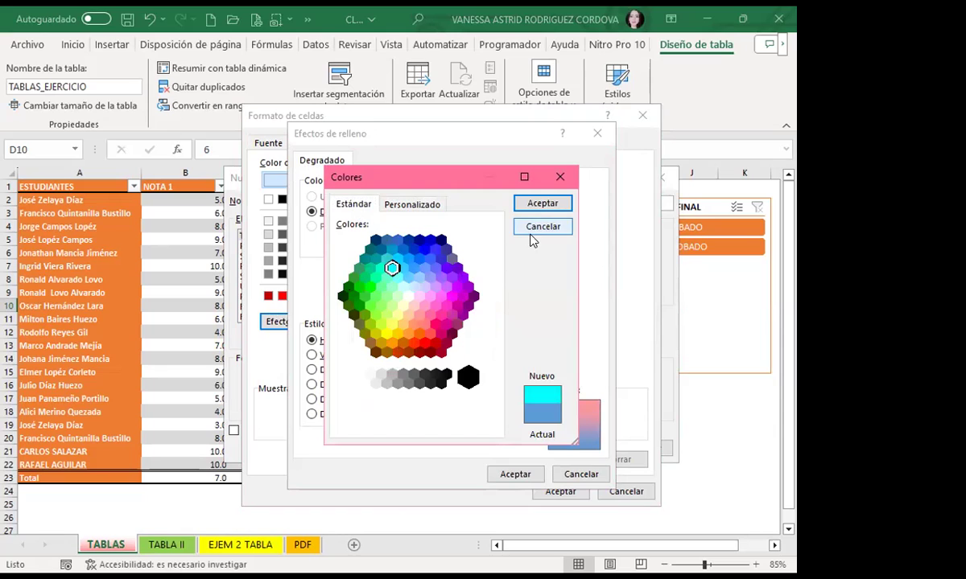
pyautogui.click(534, 204)
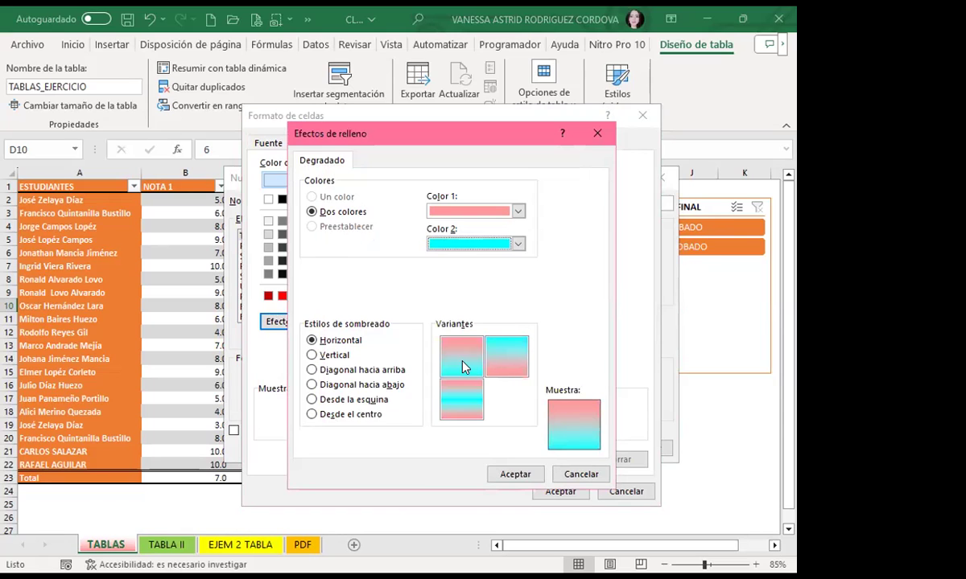
pyautogui.click(512, 474)
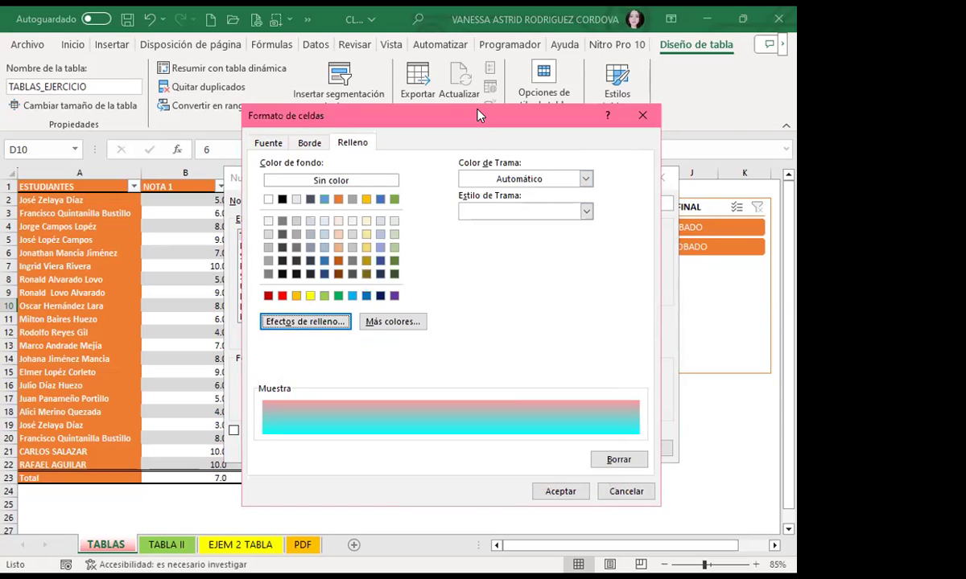
# Confirm the formatting and save the new style as Estilo de tabla 1.
pyautogui.moveTo(478, 115); pyautogui.dragTo(413, 29)
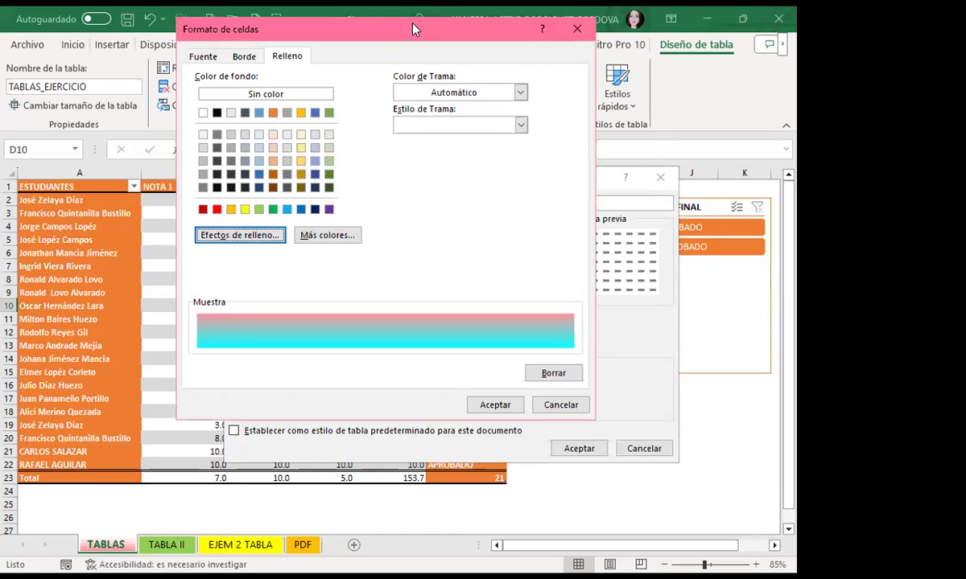
pyautogui.click(65, 467)
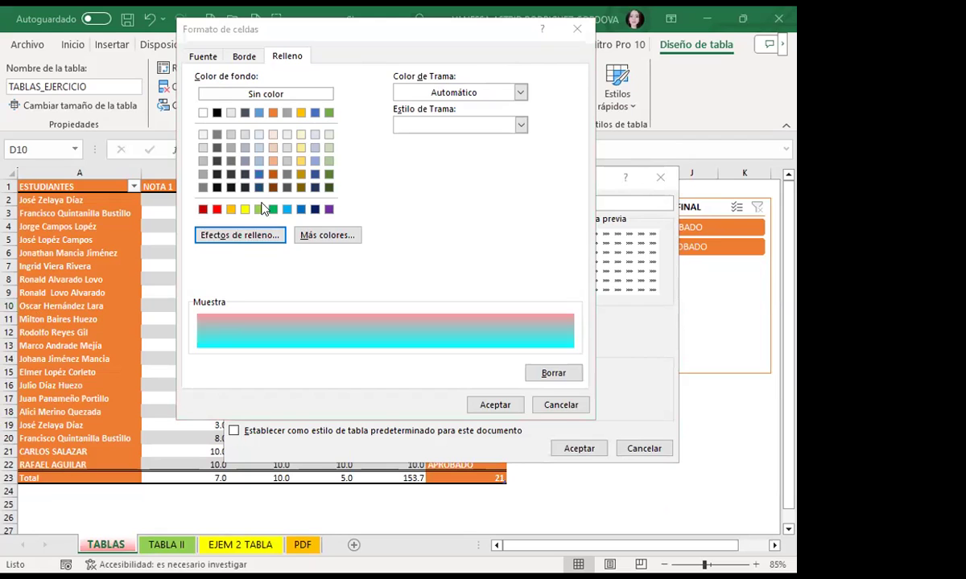
pyautogui.click(487, 406)
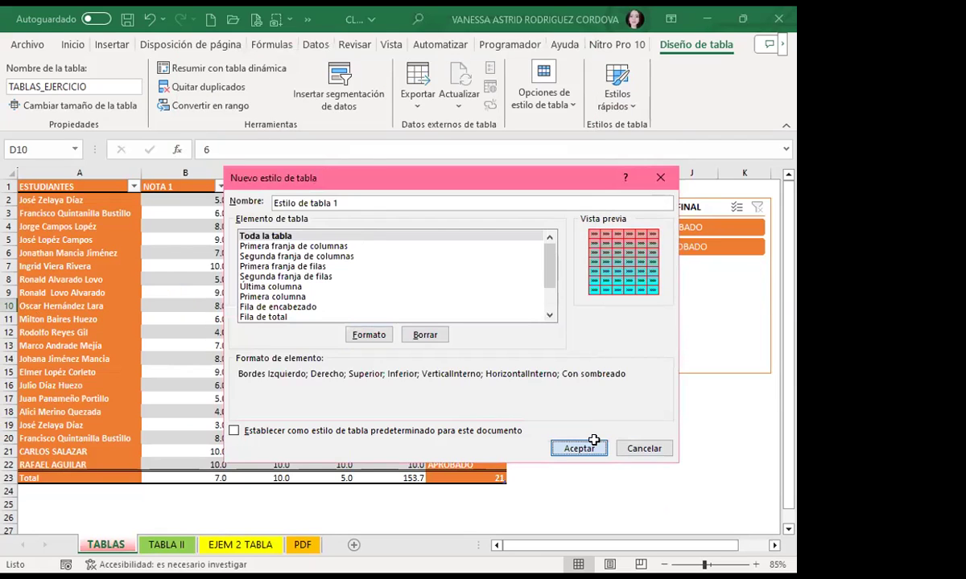
pyautogui.click(578, 449)
pyautogui.click(356, 364)
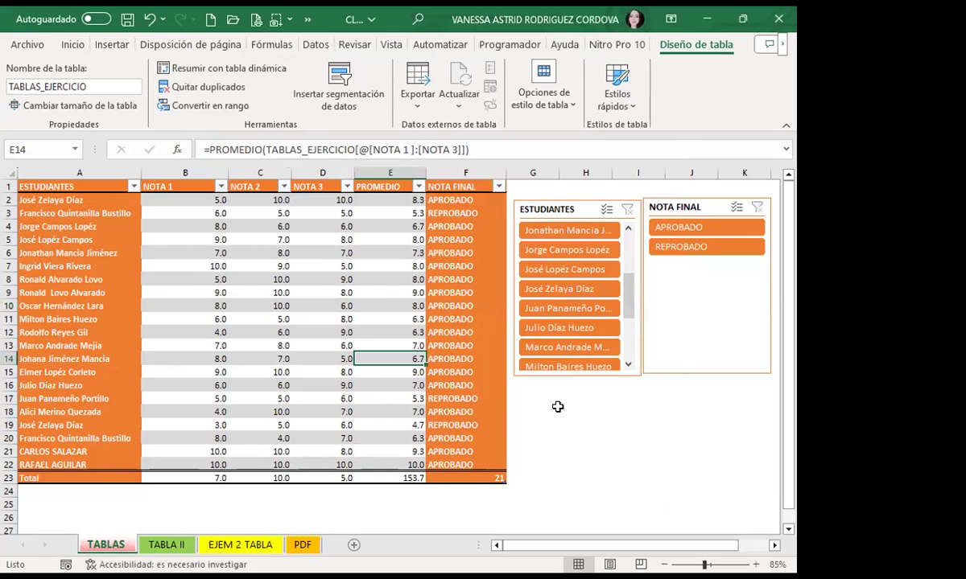
# Apply the blue Estilo de tabla medio 9 to the grades table.
pyautogui.click(557, 408)
pyautogui.click(328, 383)
pyautogui.click(696, 44)
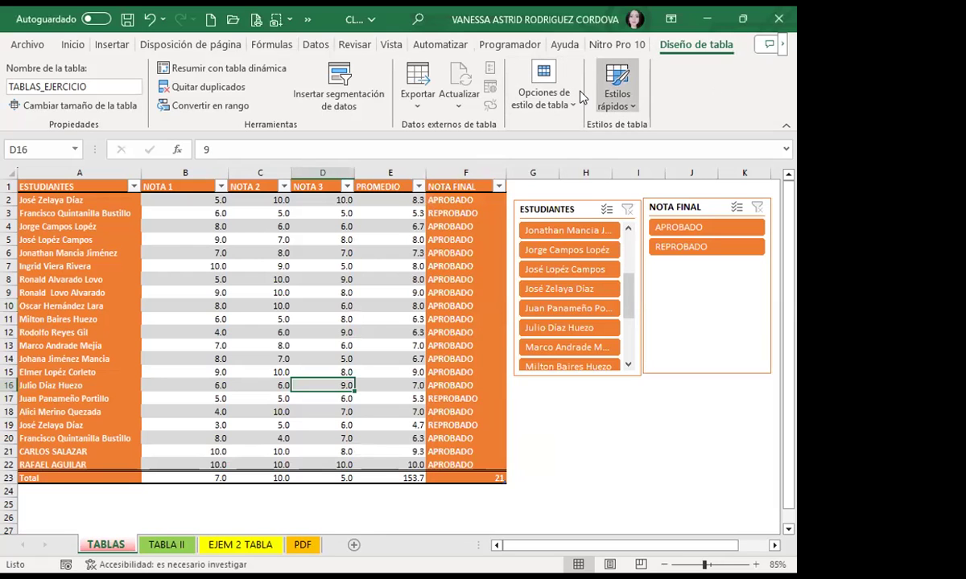
pyautogui.click(616, 90)
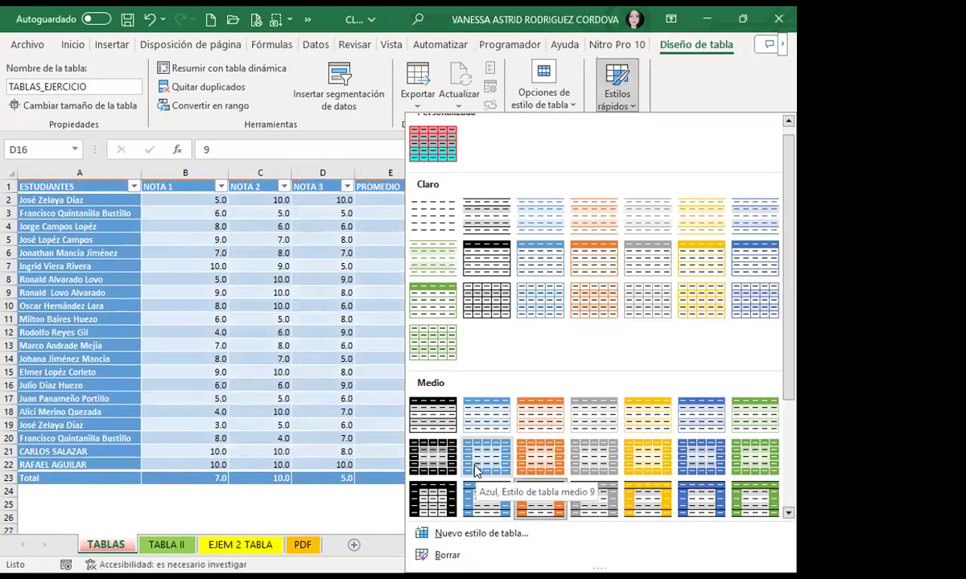
pyautogui.click(473, 466)
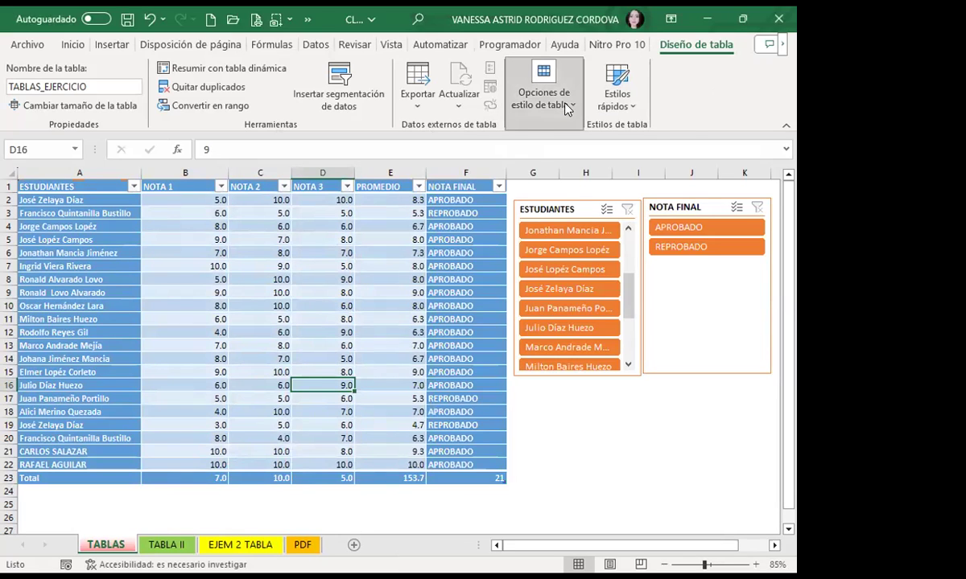
# Modify the custom Estilo de tabla 1 so its whole-table font is bold.
pyautogui.click(531, 96)
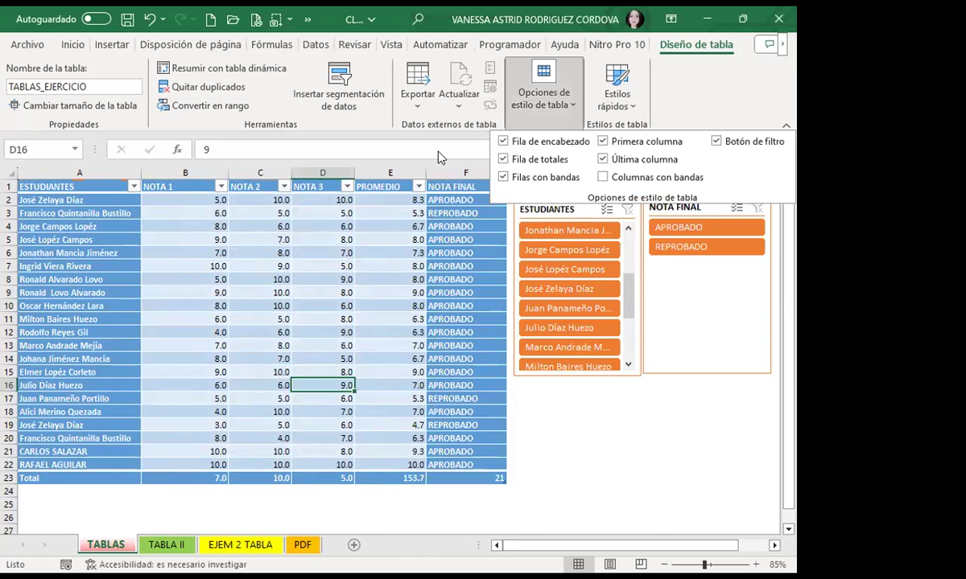
pyautogui.click(617, 90)
pyautogui.rightClick(435, 153)
pyautogui.click(491, 208)
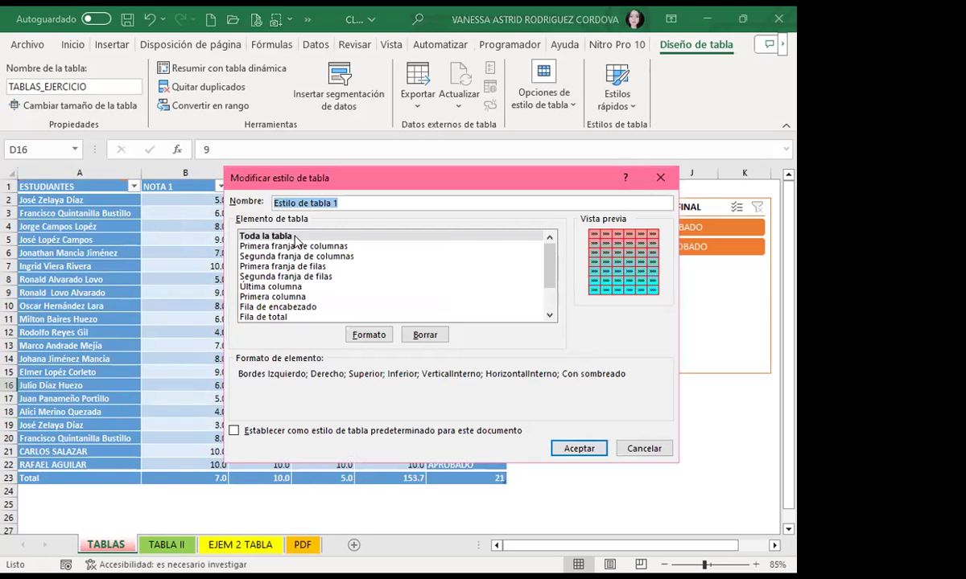
pyautogui.click(369, 334)
pyautogui.click(309, 143)
pyautogui.click(267, 143)
pyautogui.click(472, 212)
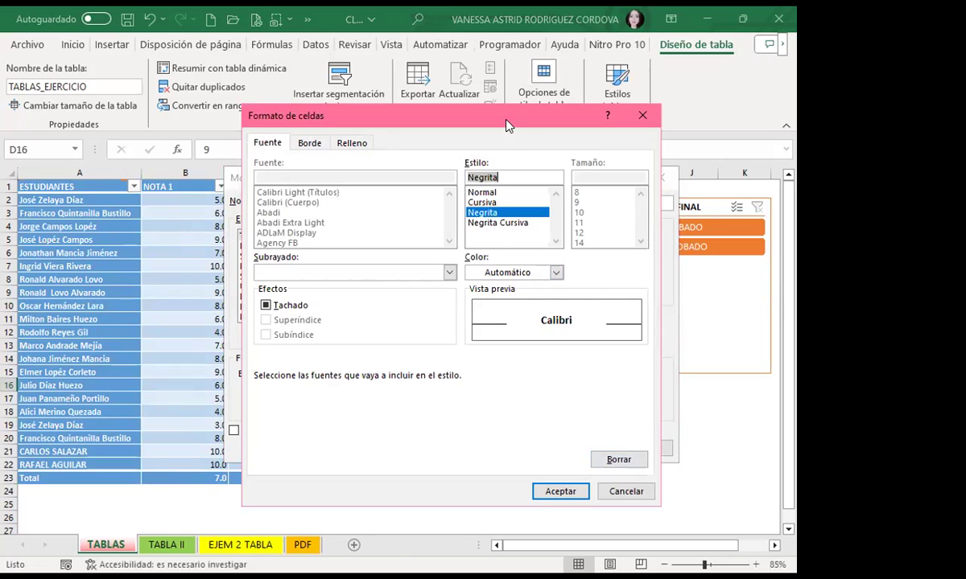
pyautogui.moveTo(505, 121); pyautogui.dragTo(479, 38)
pyautogui.click(533, 411)
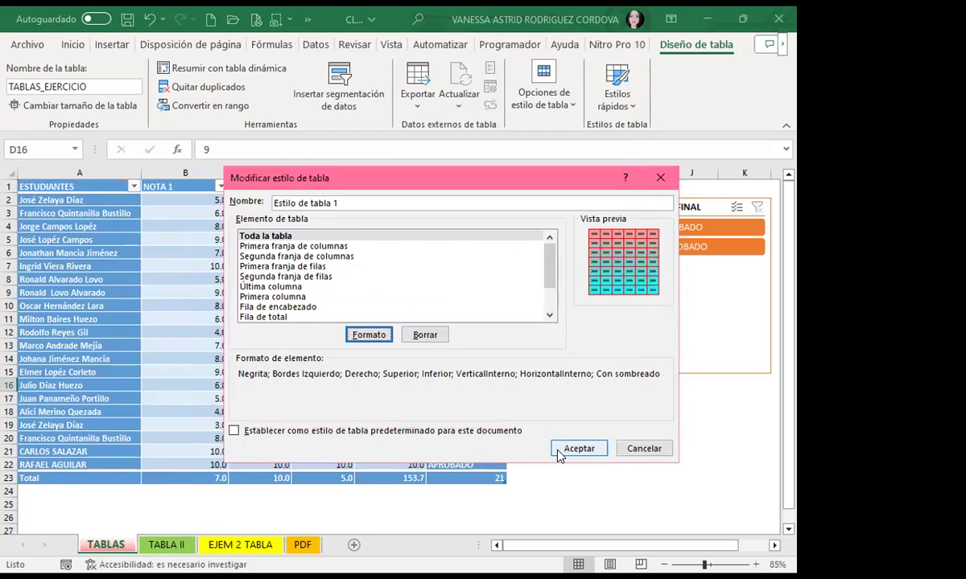
pyautogui.press('Return')
pyautogui.click(237, 254)
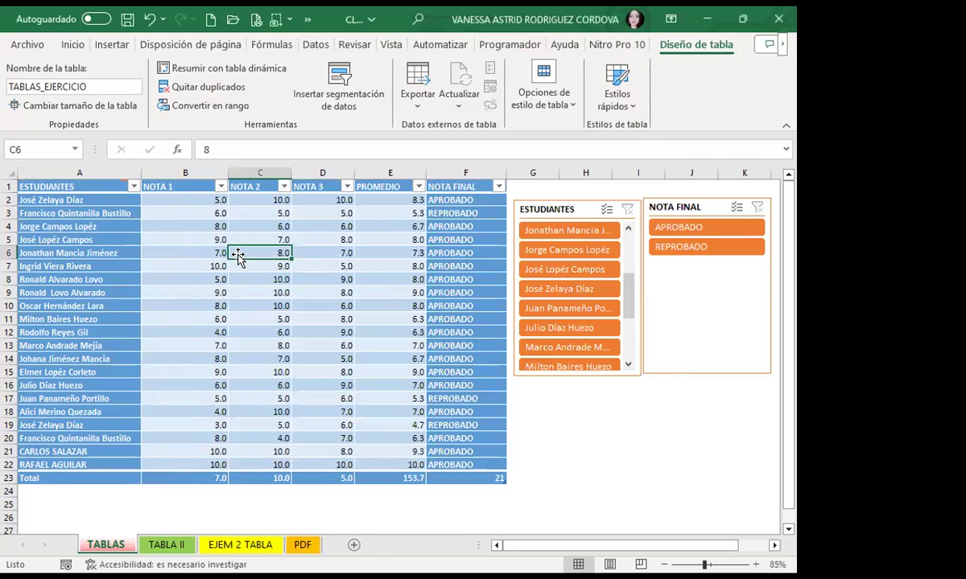
# Move the ESTUDIANTES slicer below the table over columns B–D.
pyautogui.scroll(-4, 322, 427)
pyautogui.scroll(4, 289, 378)
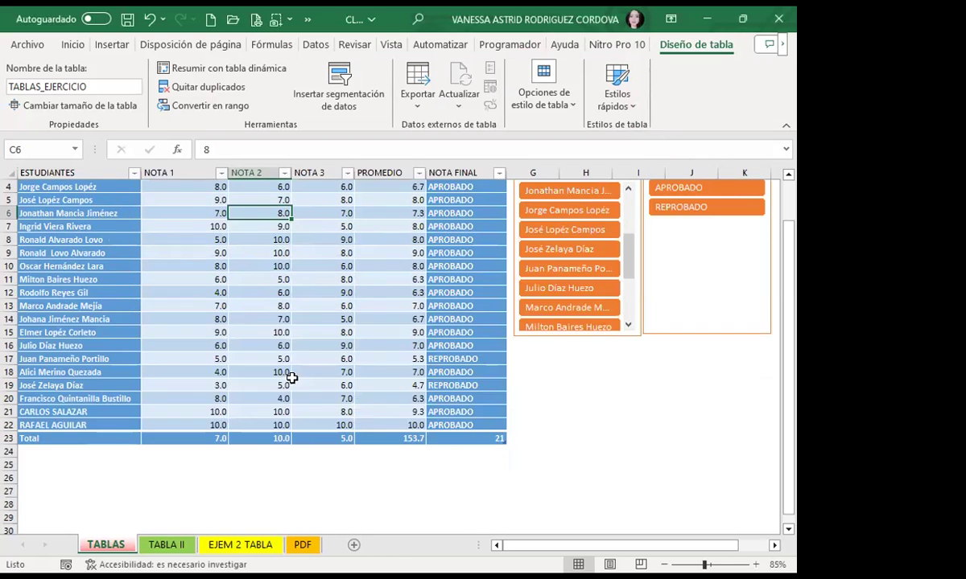
pyautogui.click(615, 451)
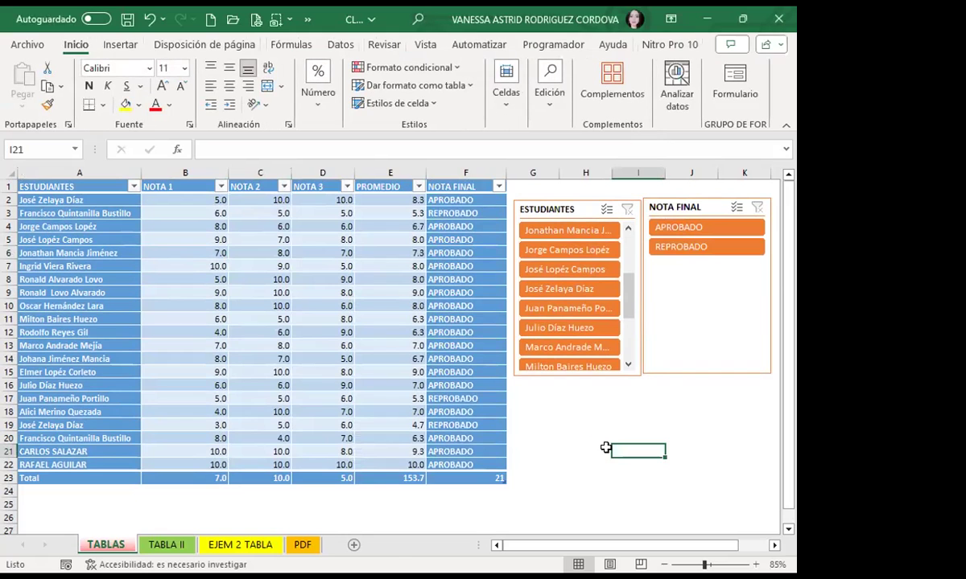
pyautogui.scroll(-1, 605, 448)
pyautogui.scroll(1, 575, 271)
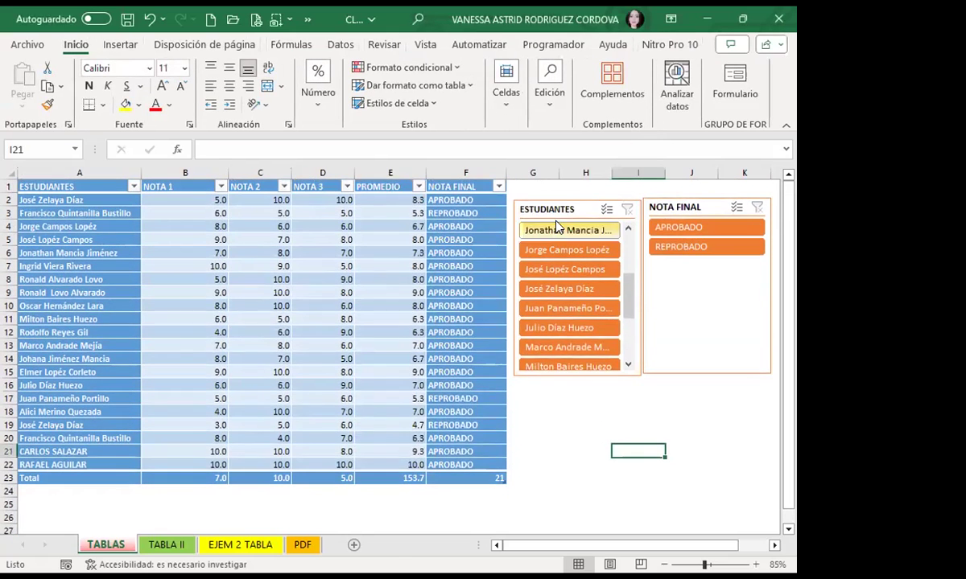
pyautogui.click(531, 195)
pyautogui.moveTo(531, 195); pyautogui.dragTo(194, 410)
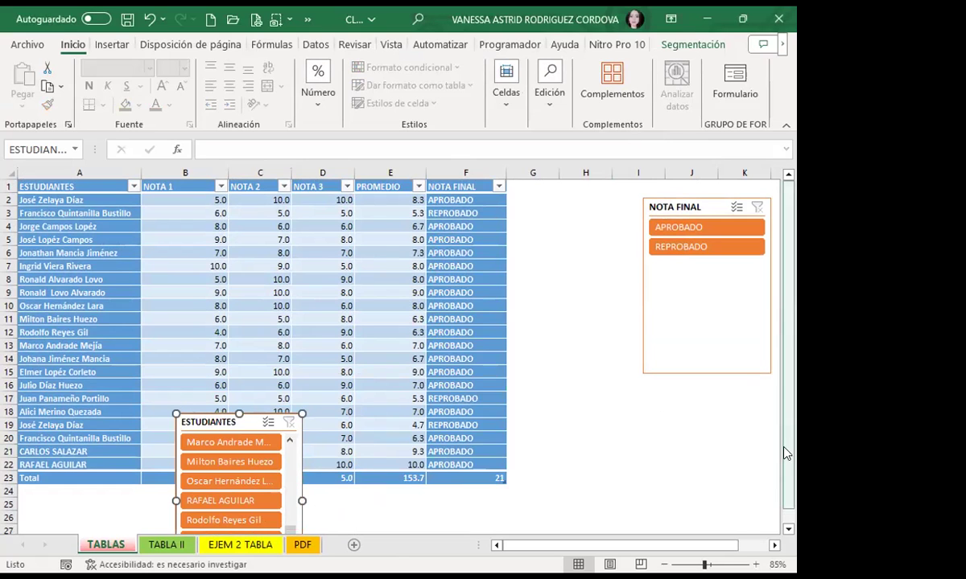
pyautogui.click(789, 528)
# Position the NOTA FINAL slicer below the table beside the ESTUDIANTES slicer.
pyautogui.scroll(-3, 789, 529)
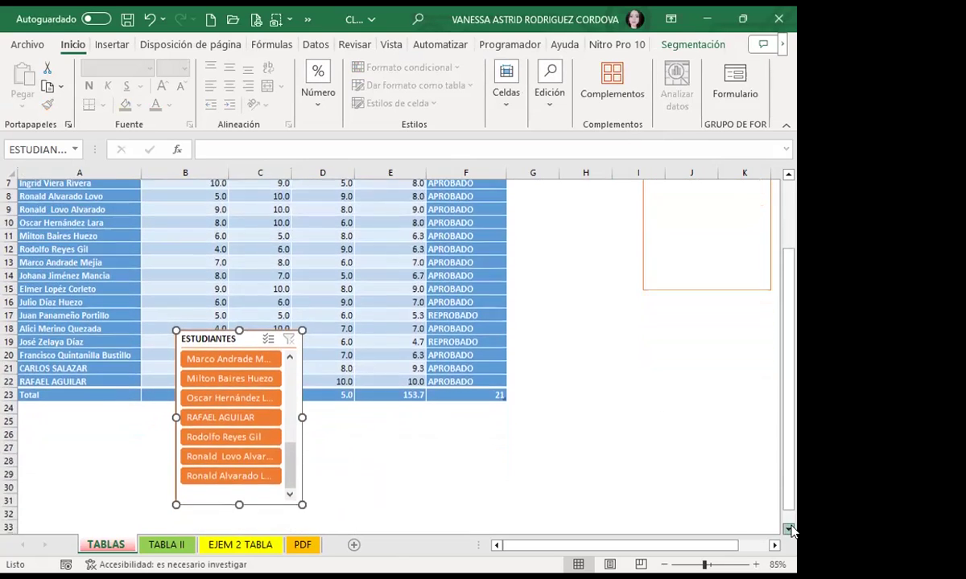
pyautogui.moveTo(243, 276); pyautogui.dragTo(165, 361)
pyautogui.moveTo(787, 487); pyautogui.dragTo(789, 292)
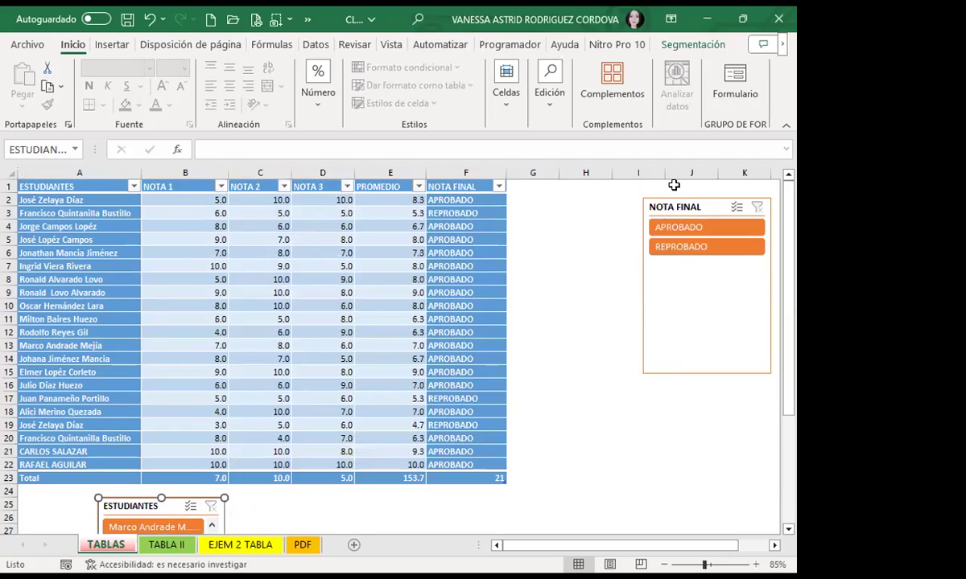
pyautogui.moveTo(686, 205); pyautogui.dragTo(327, 460)
pyautogui.moveTo(785, 405); pyautogui.dragTo(786, 505)
pyautogui.moveTo(429, 290); pyautogui.dragTo(377, 339)
pyautogui.press('Escape')
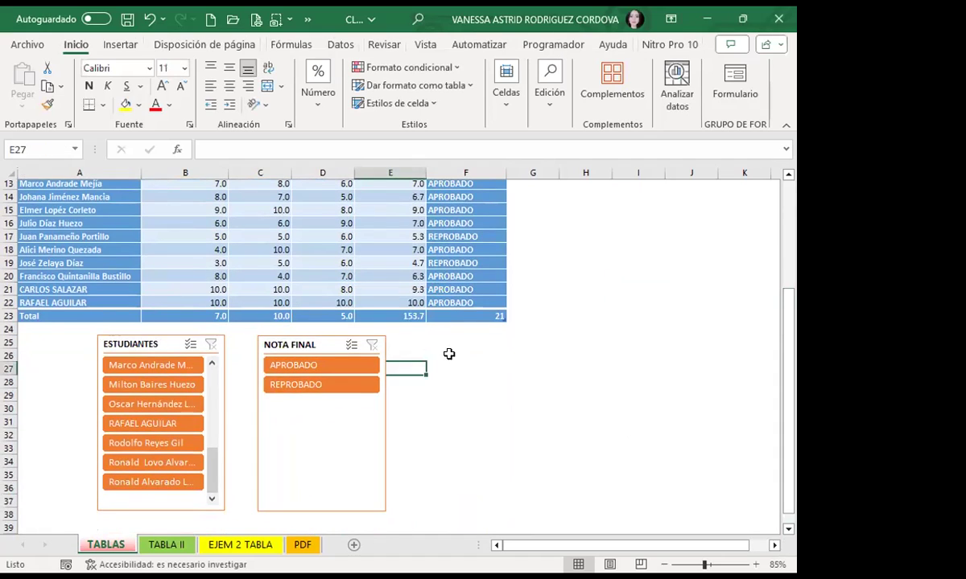
pyautogui.scroll(4, 346, 339)
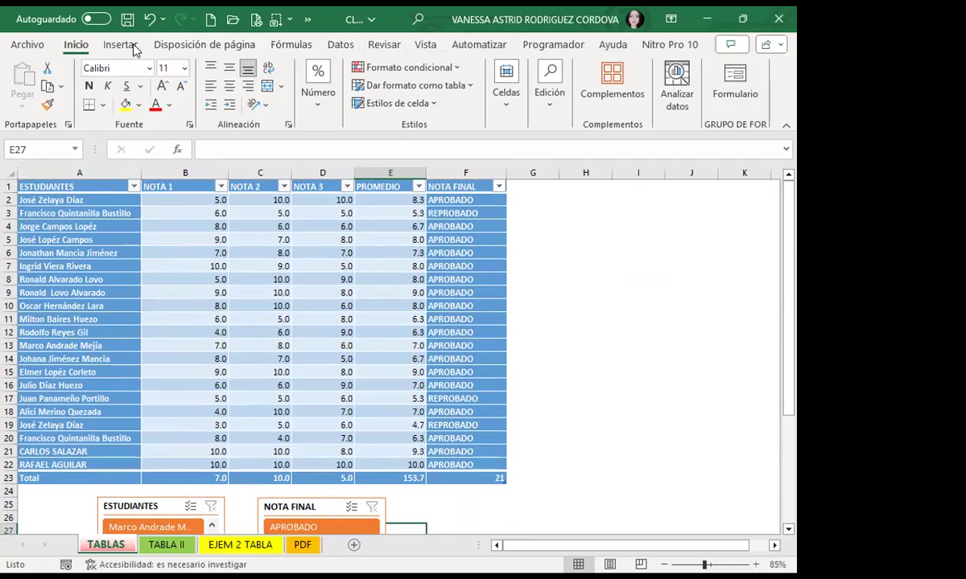
pyautogui.scroll(-2, 121, 45)
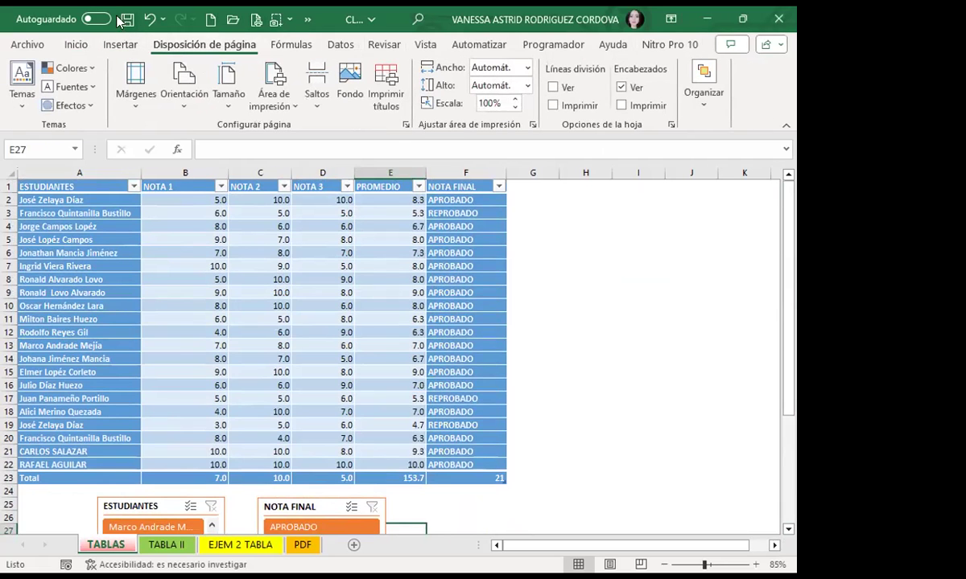
# Insert the dark wood-plank image from the Bing Fondo category as the sheet background.
pyautogui.click(346, 75)
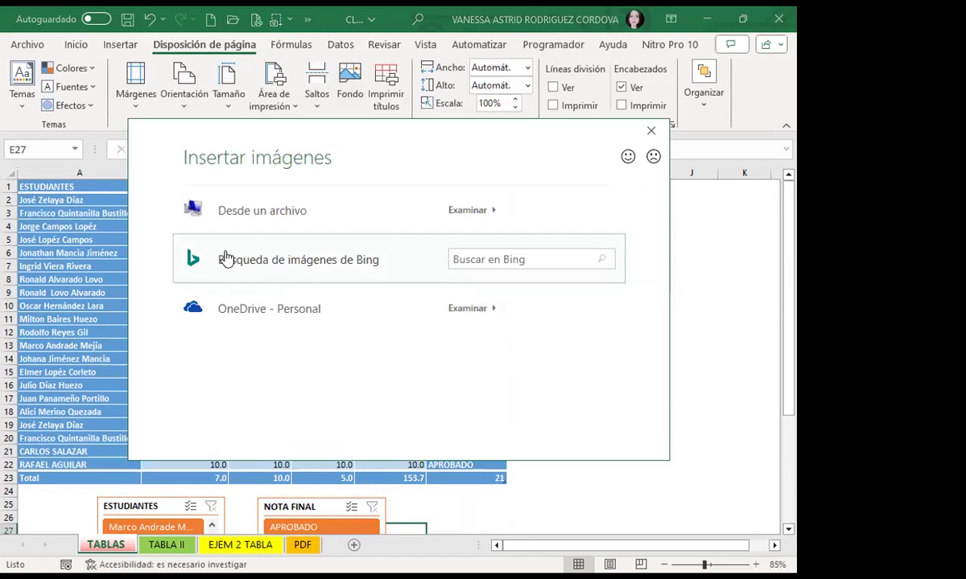
pyautogui.click(248, 272)
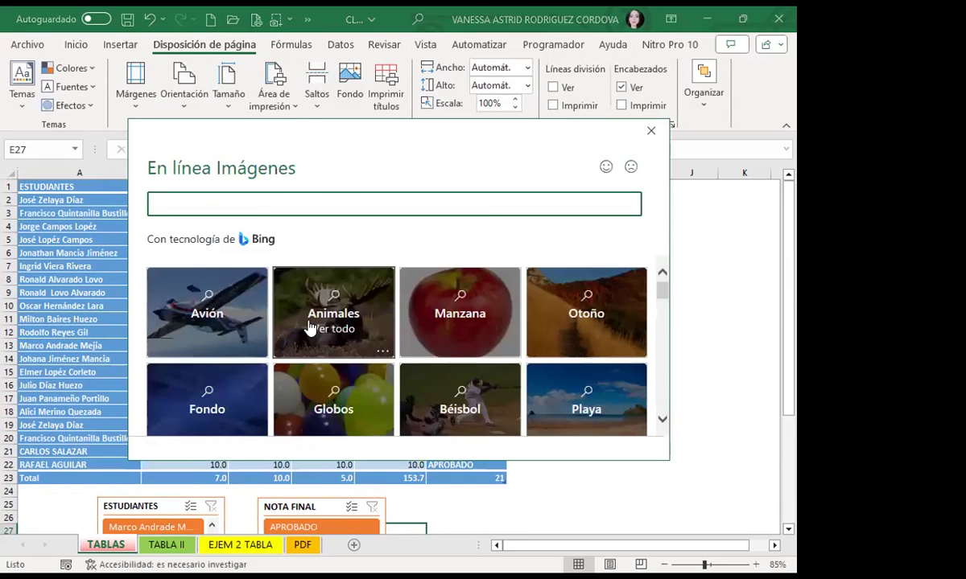
pyautogui.scroll(-2, 309, 327)
pyautogui.click(192, 294)
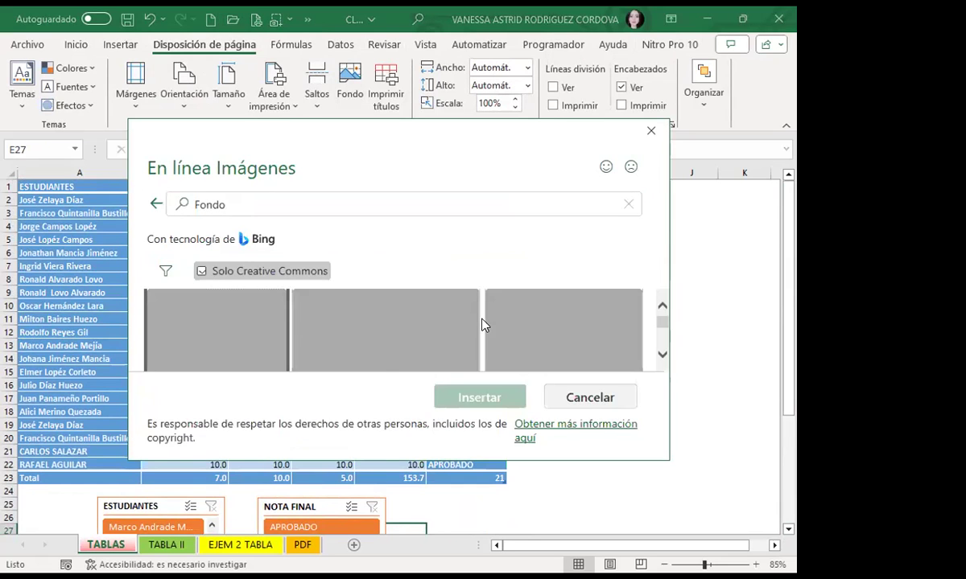
pyautogui.click(221, 334)
pyautogui.click(494, 398)
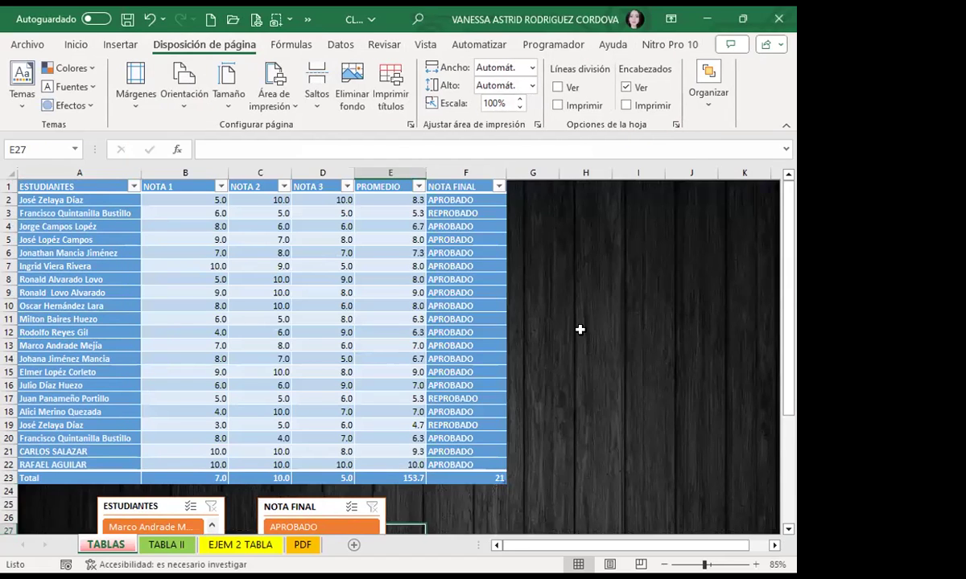
pyautogui.scroll(-8, 563, 328)
pyautogui.scroll(-4, 593, 366)
pyautogui.scroll(8, 614, 382)
pyautogui.scroll(4, 619, 365)
# Select a grades-table cell and view the Estilos rápidos gallery, closing it without choosing.
pyautogui.click(609, 342)
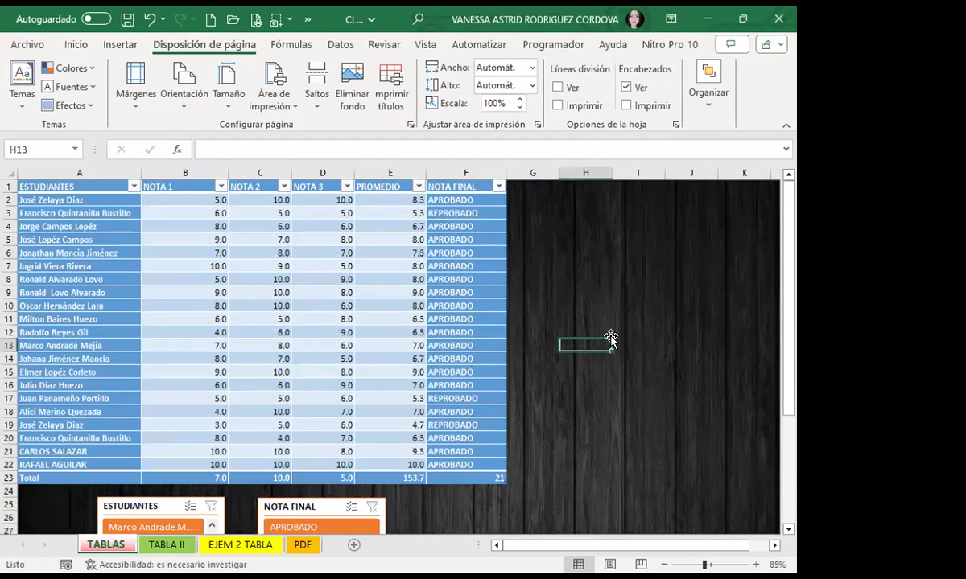
pyautogui.click(326, 265)
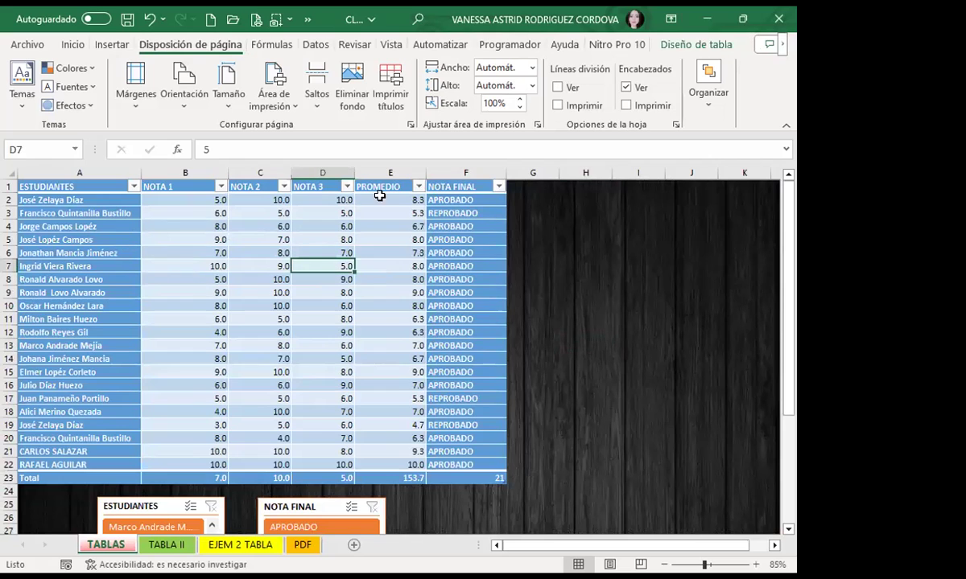
pyautogui.click(694, 44)
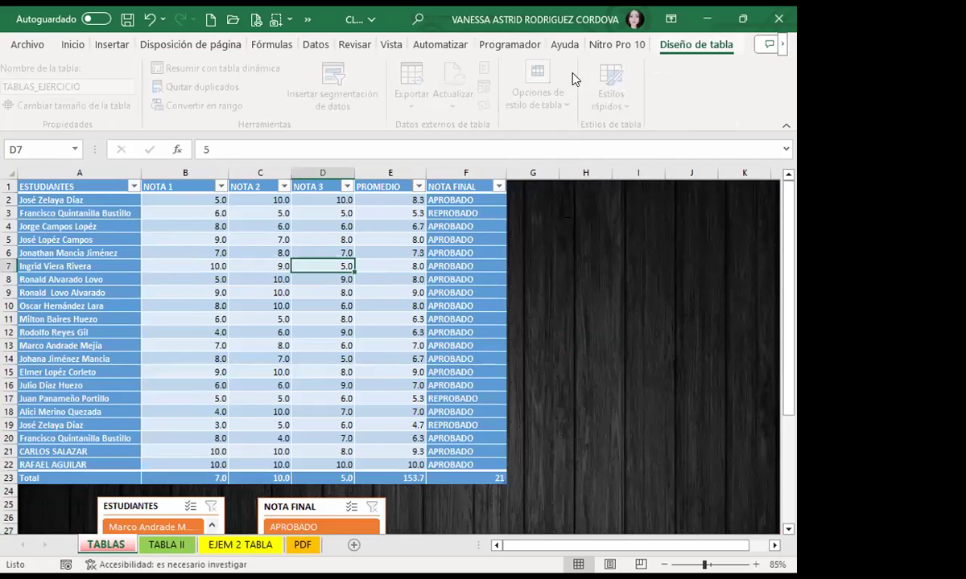
pyautogui.click(615, 103)
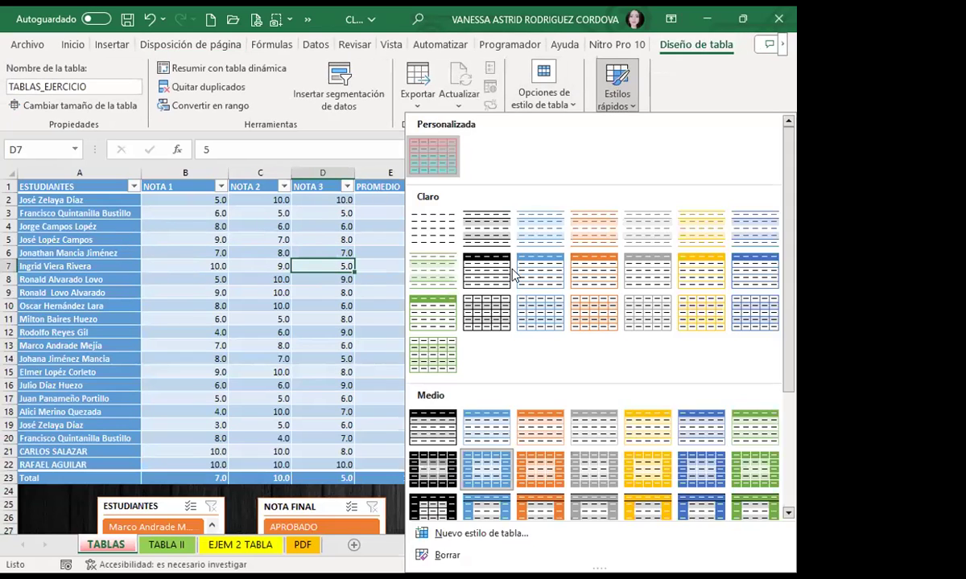
pyautogui.press('Escape')
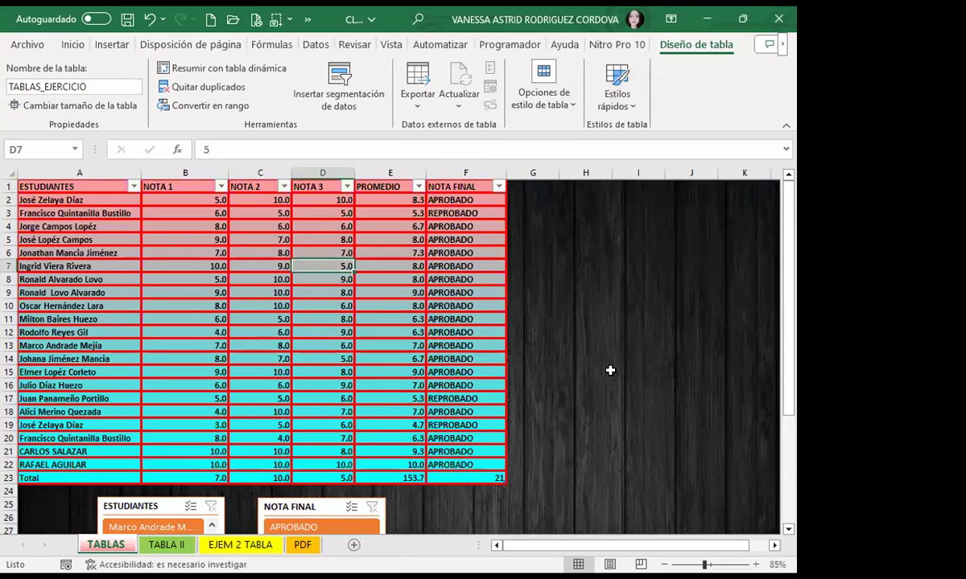
# Give the new table style cyan double-line outline and inside borders.
pyautogui.click(617, 102)
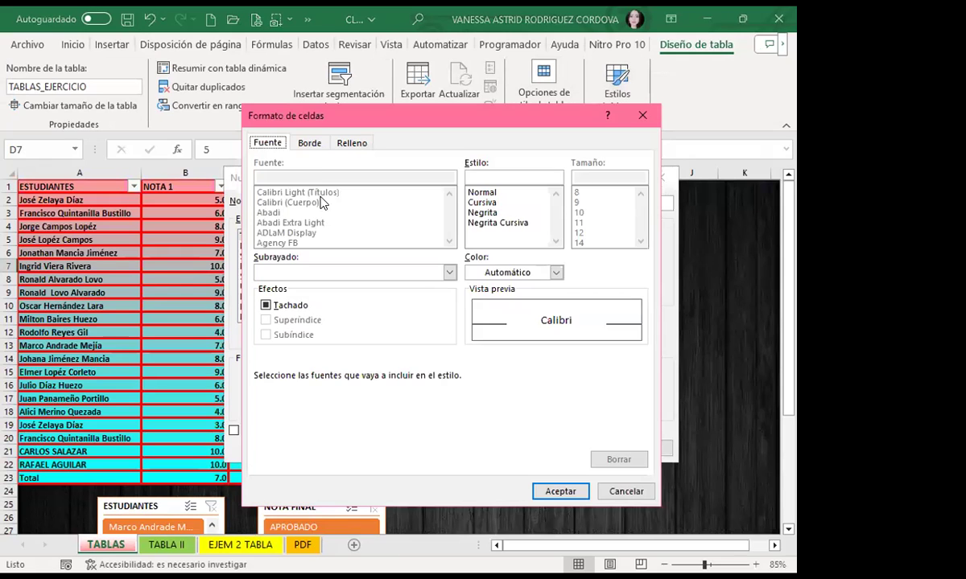
pyautogui.click(309, 143)
pyautogui.click(337, 271)
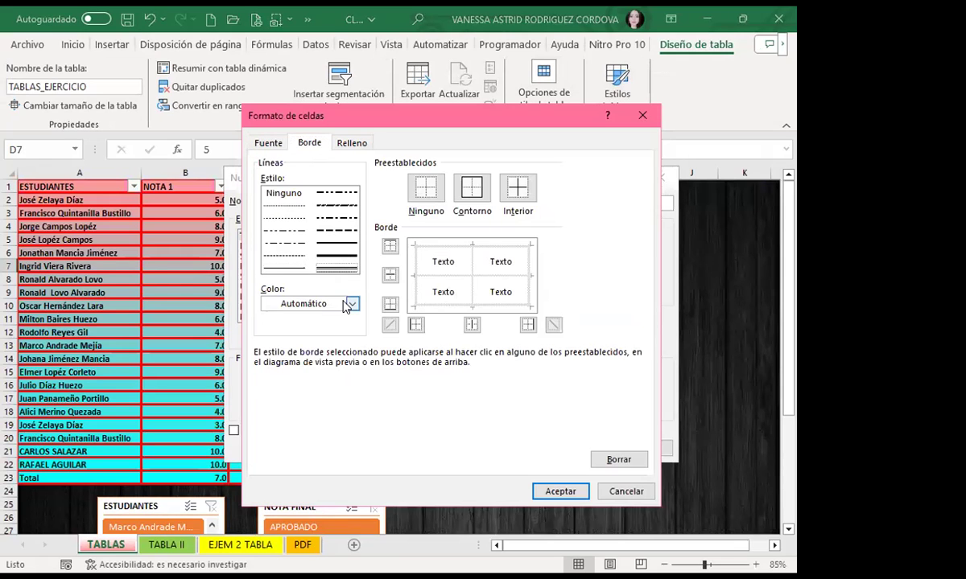
pyautogui.click(351, 305)
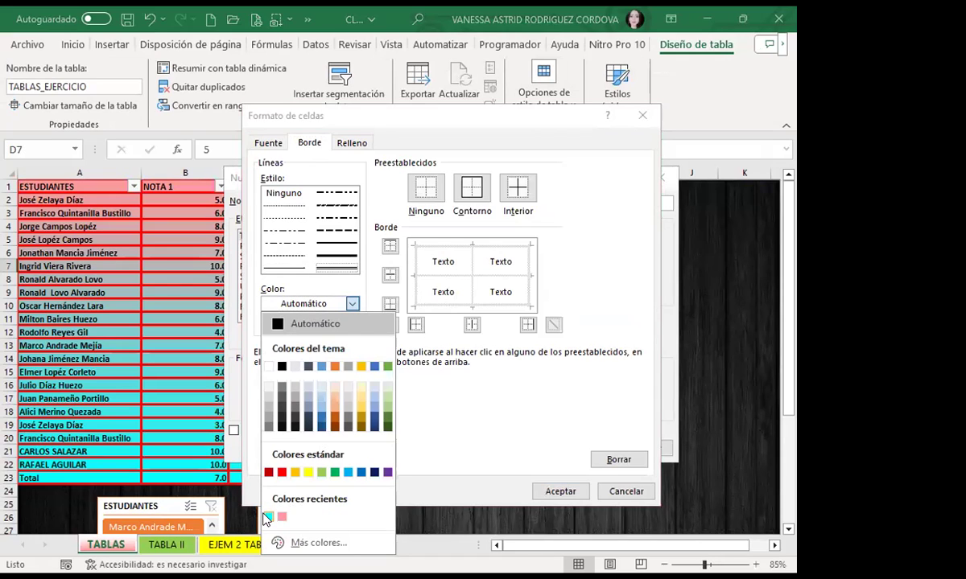
pyautogui.click(267, 517)
pyautogui.click(472, 188)
pyautogui.click(518, 187)
# Add a green-top, pink-bottom gradient fill and save the new table style.
pyautogui.click(352, 143)
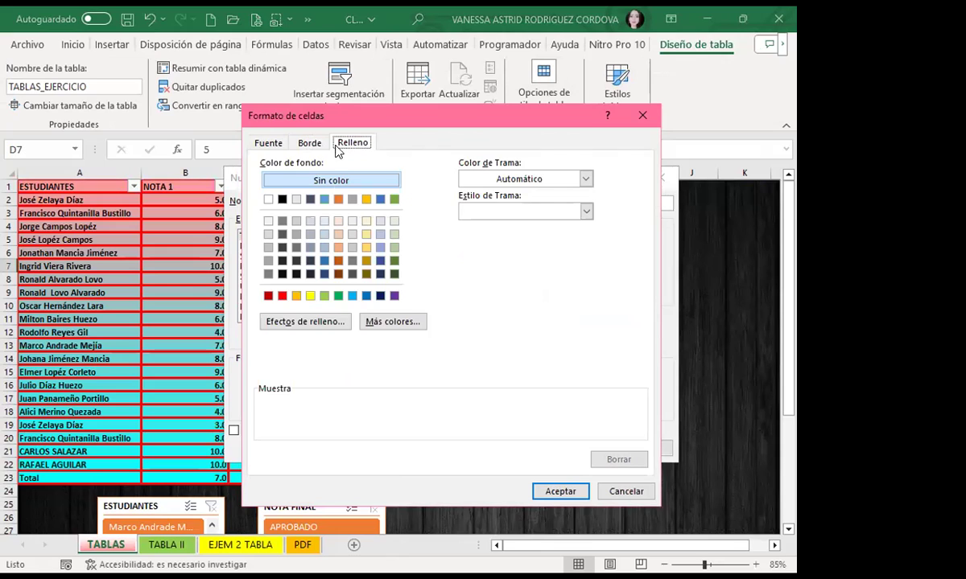
pyautogui.click(303, 322)
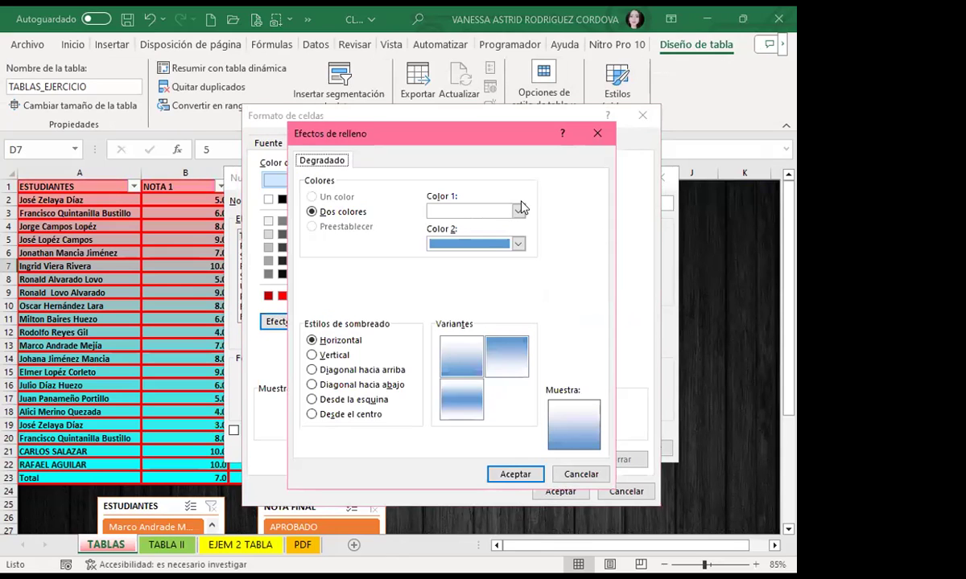
pyautogui.click(519, 212)
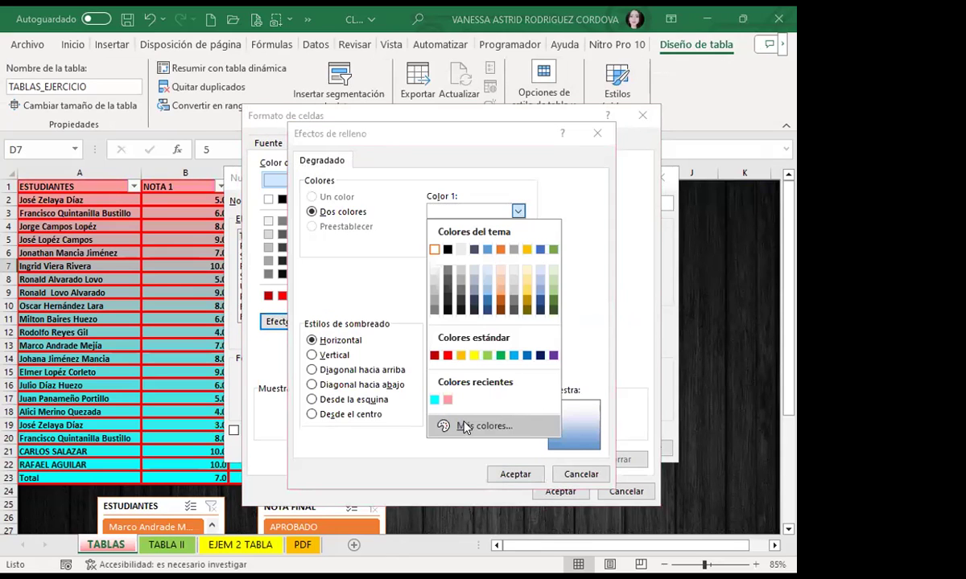
pyautogui.click(464, 427)
pyautogui.click(424, 325)
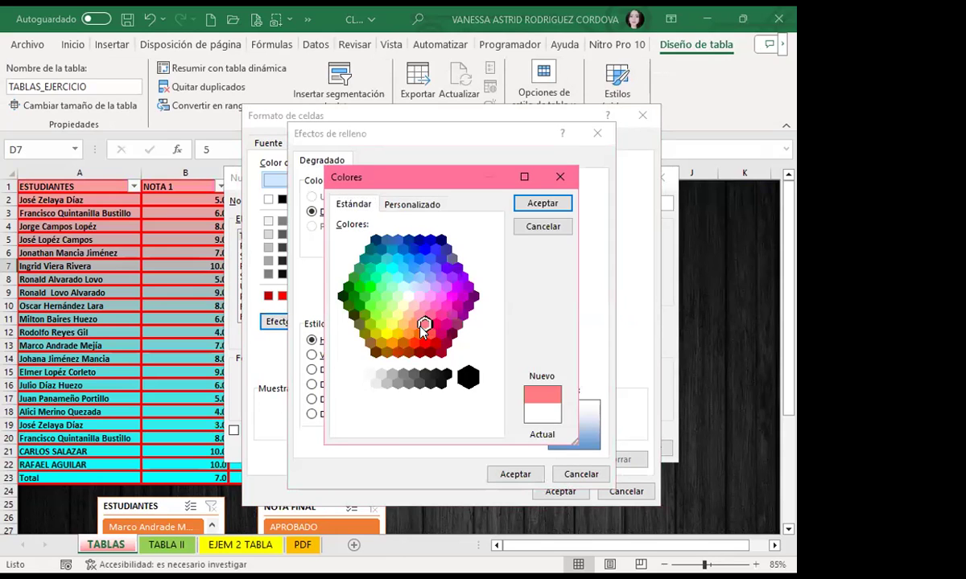
pyautogui.click(430, 315)
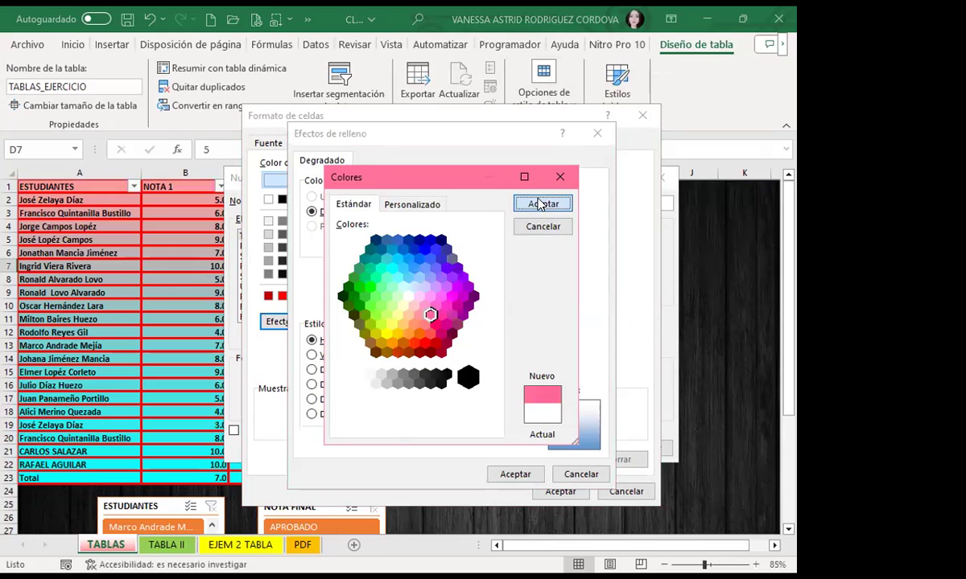
pyautogui.click(541, 204)
pyautogui.click(518, 243)
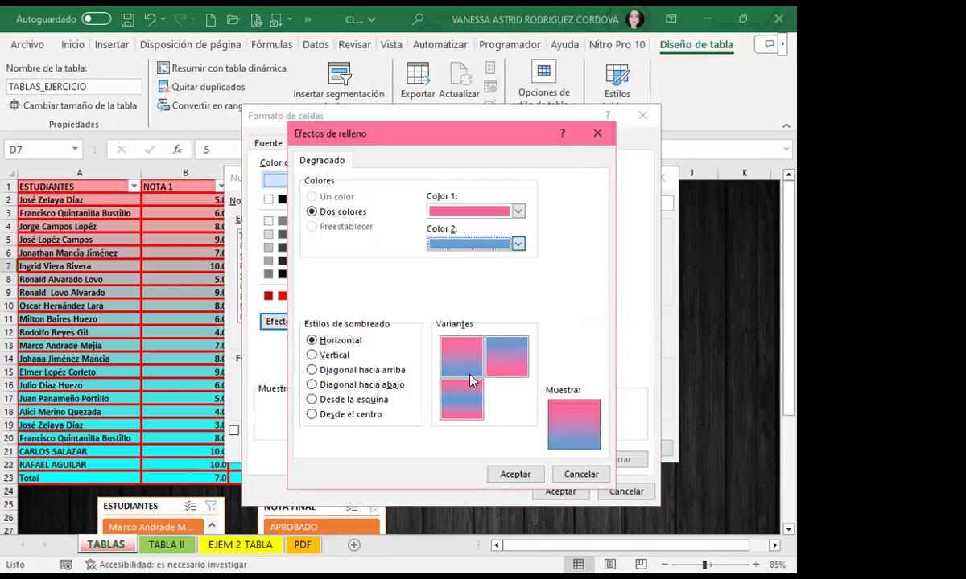
pyautogui.click(370, 287)
pyautogui.click(542, 204)
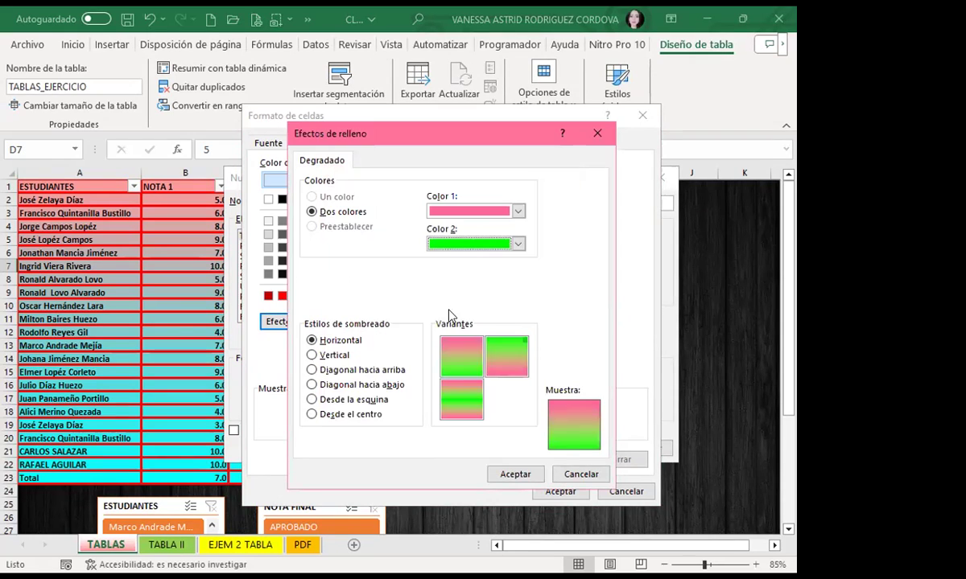
pyautogui.click(506, 356)
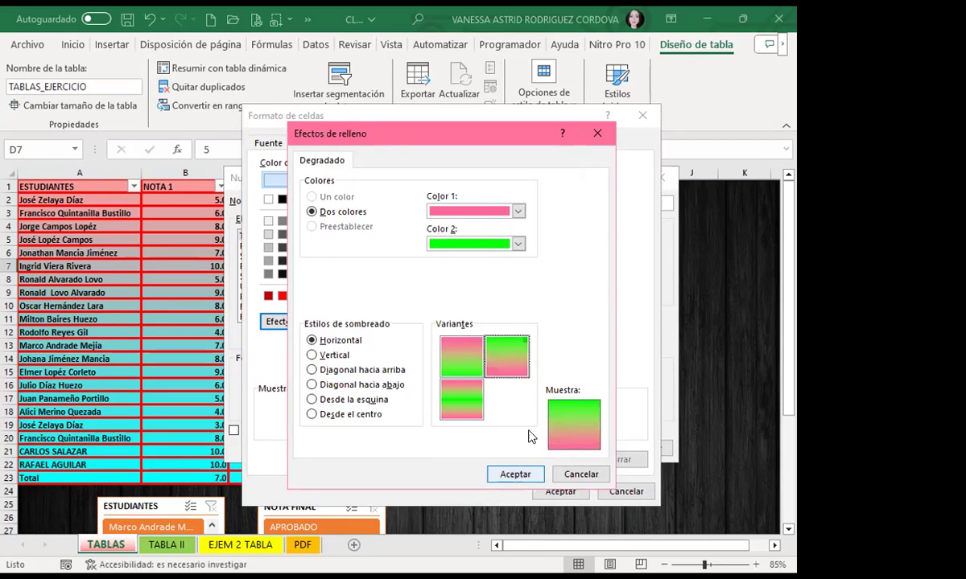
pyautogui.click(512, 474)
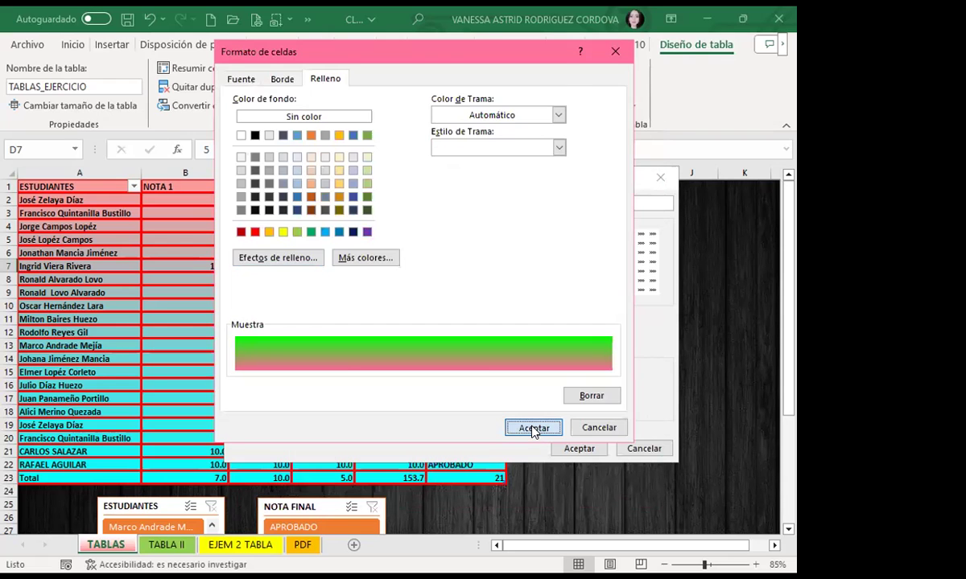
pyautogui.click(547, 490)
pyautogui.click(575, 450)
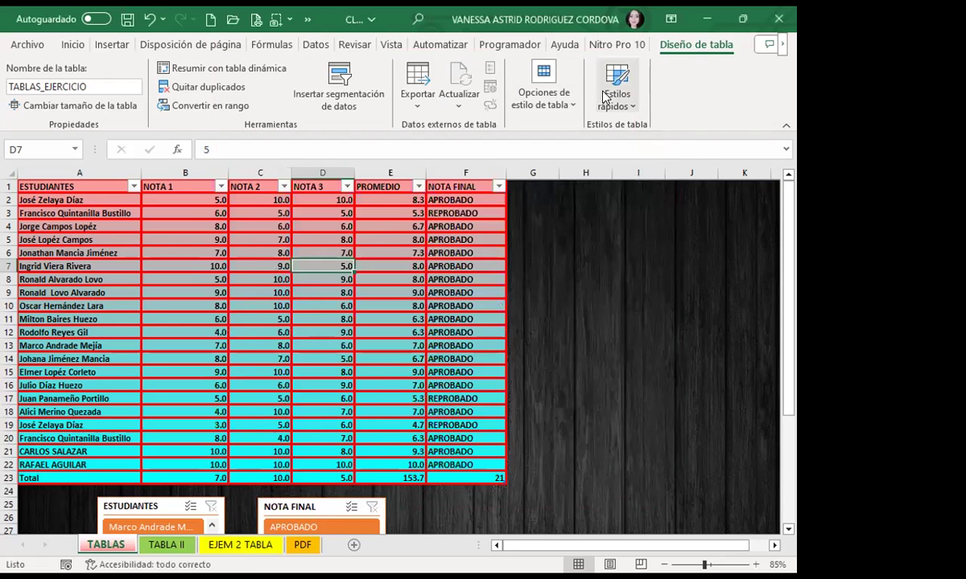
# Try the green-to-pink style on the grades table, then undo it.
pyautogui.click(615, 93)
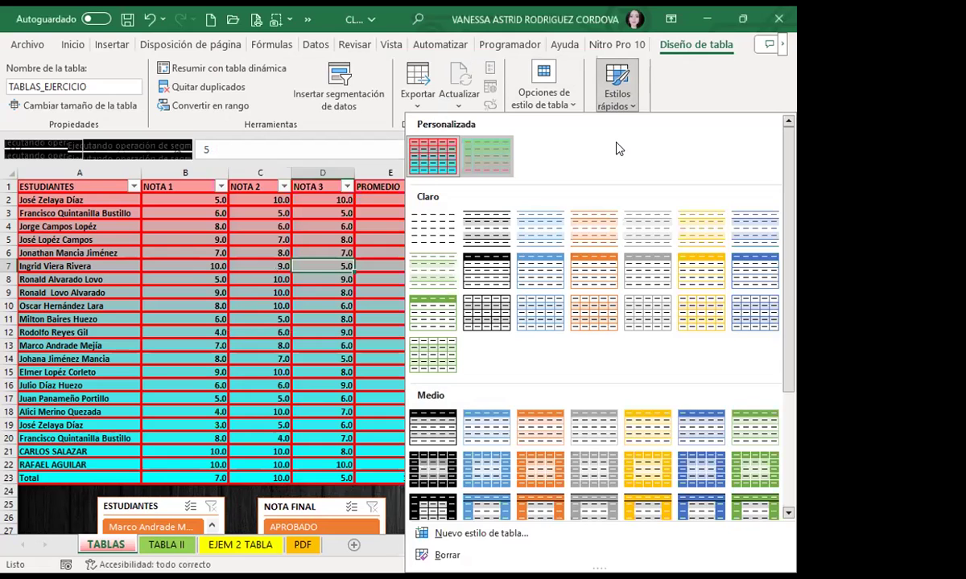
pyautogui.click(486, 156)
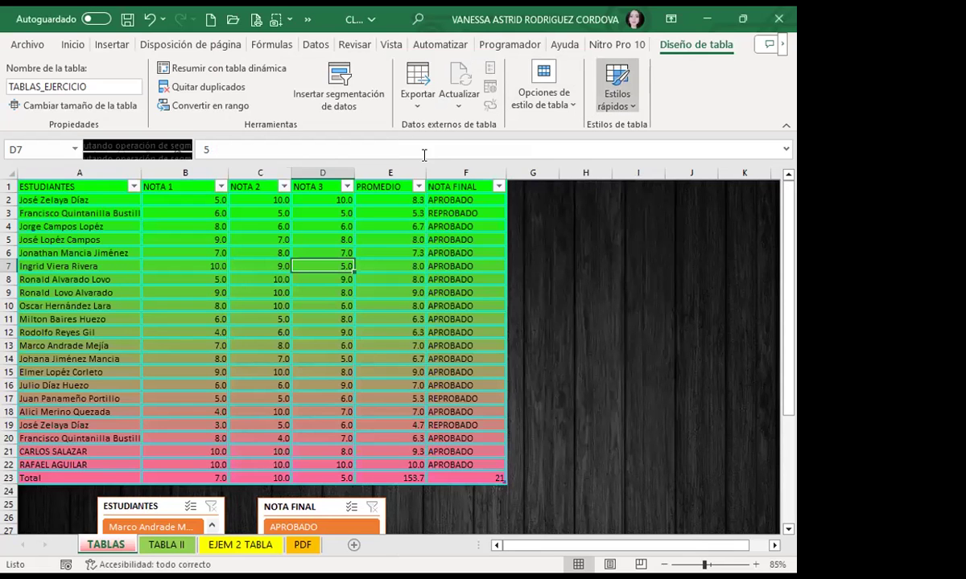
pyautogui.hotkey('ctrl', 'z')
# Modify the custom style so its table text is bold.
pyautogui.click(613, 102)
pyautogui.rightClick(439, 153)
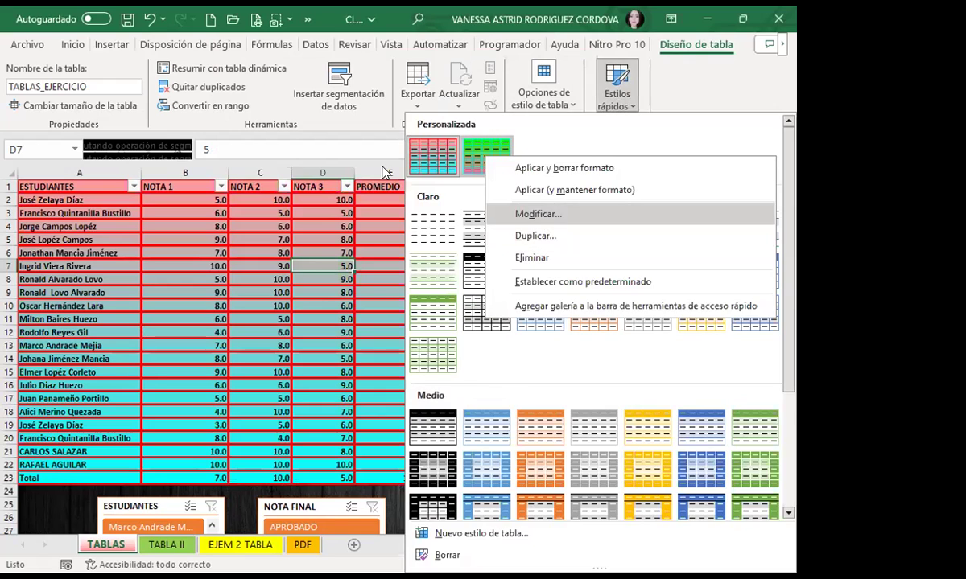
pyautogui.press('Return')
pyautogui.click(370, 334)
pyautogui.click(267, 143)
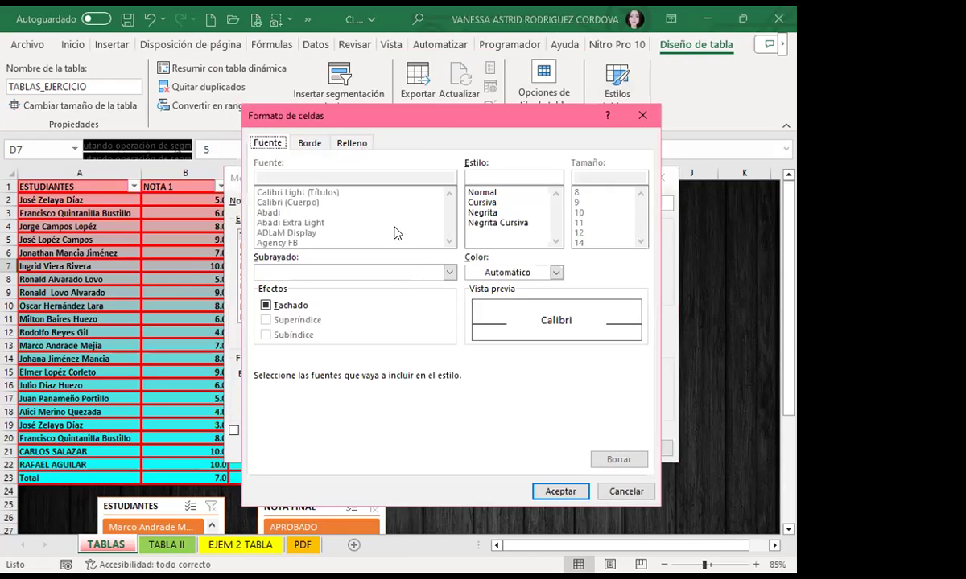
pyautogui.click(482, 213)
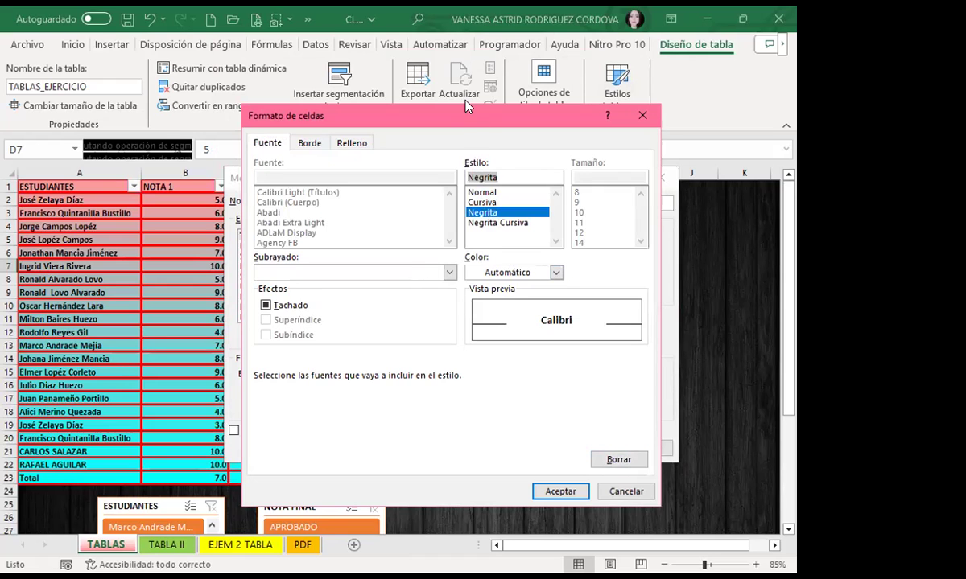
pyautogui.moveTo(466, 106); pyautogui.dragTo(466, 31)
pyautogui.click(534, 412)
pyautogui.click(563, 448)
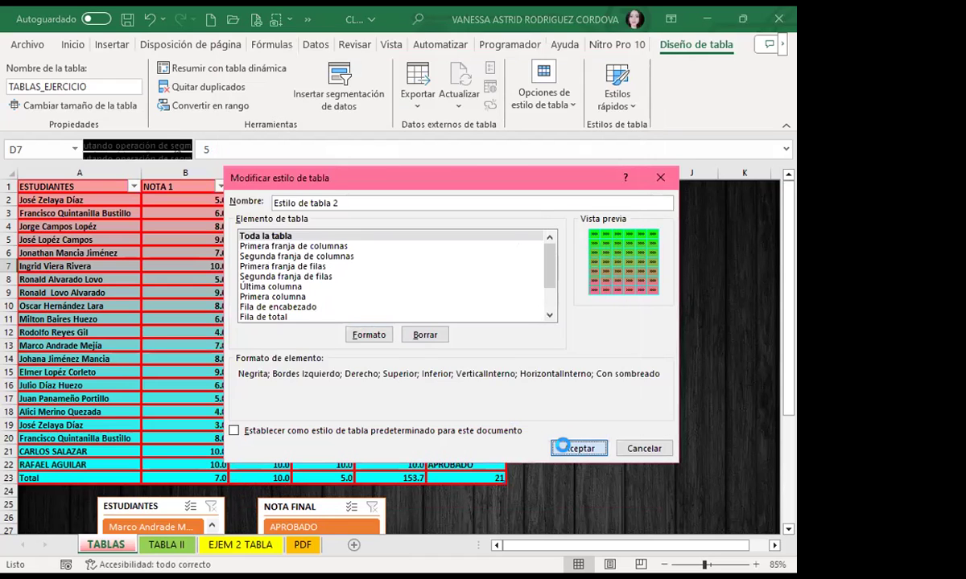
# Apply the custom Estilo de tabla 2 to the grades table.
pyautogui.click(618, 96)
pyautogui.scroll(-3, 304, 340)
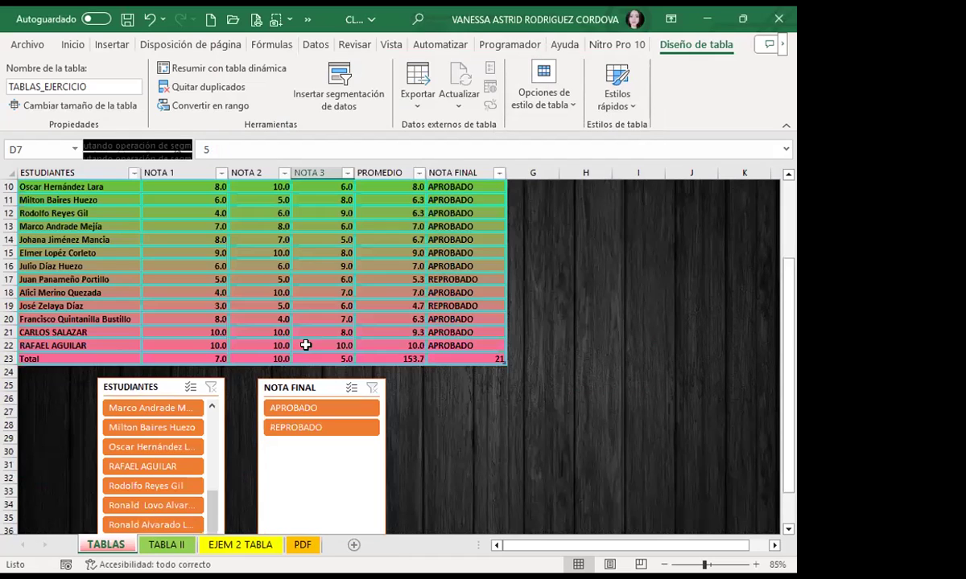
pyautogui.scroll(-2, 393, 371)
# Start a new custom slicer style from the NOTA FINAL slicer, formatting the whole-slicer element.
pyautogui.click(350, 393)
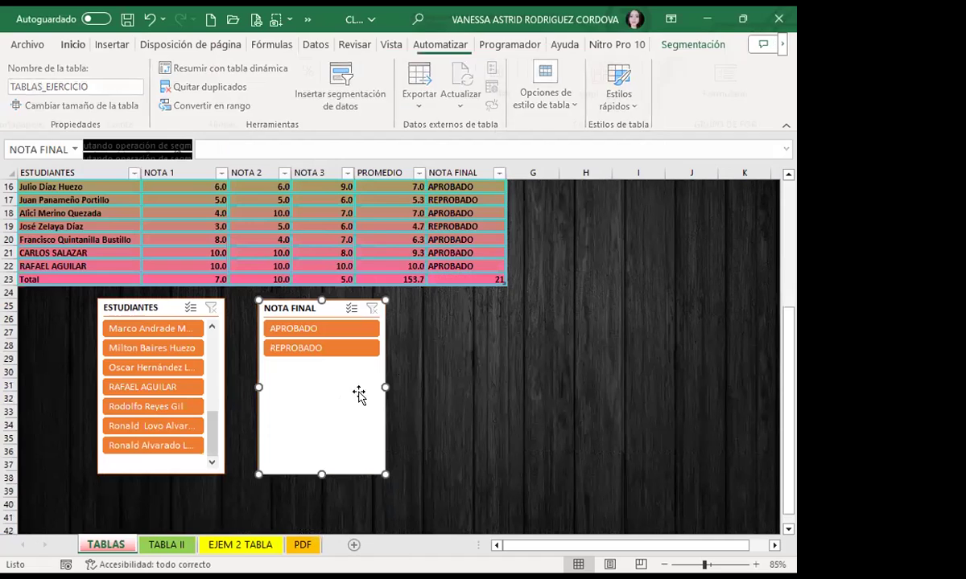
pyautogui.click(693, 45)
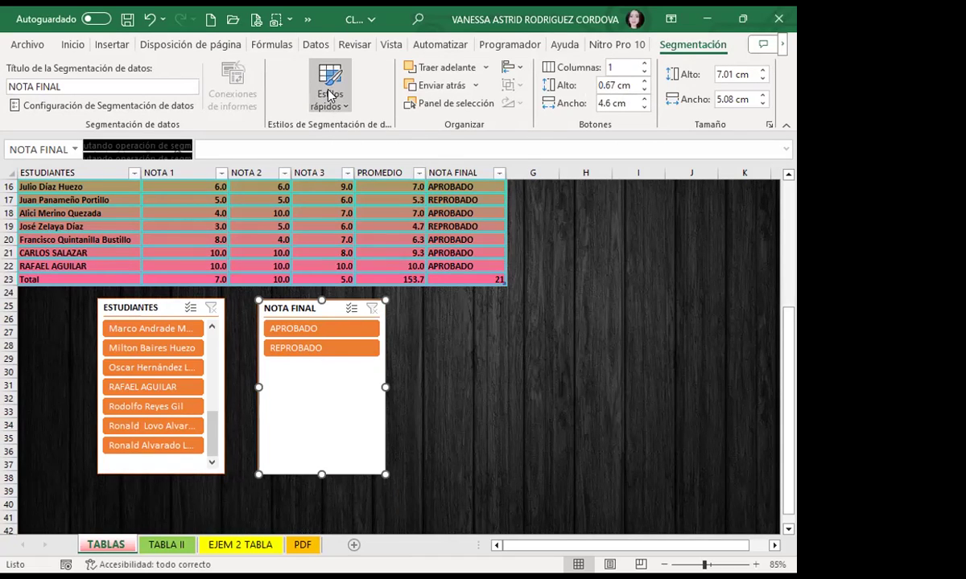
pyautogui.click(329, 95)
pyautogui.click(368, 358)
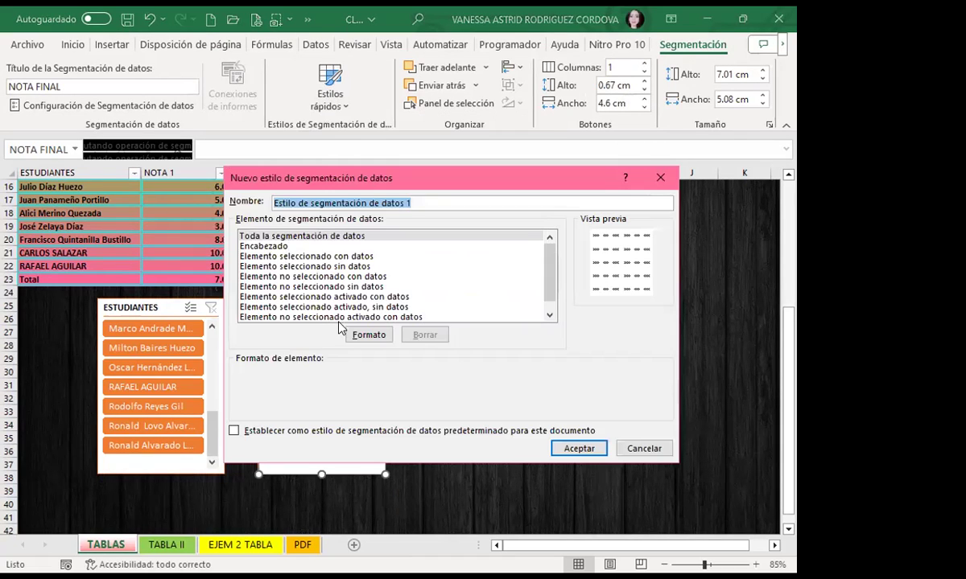
pyautogui.press('Return')
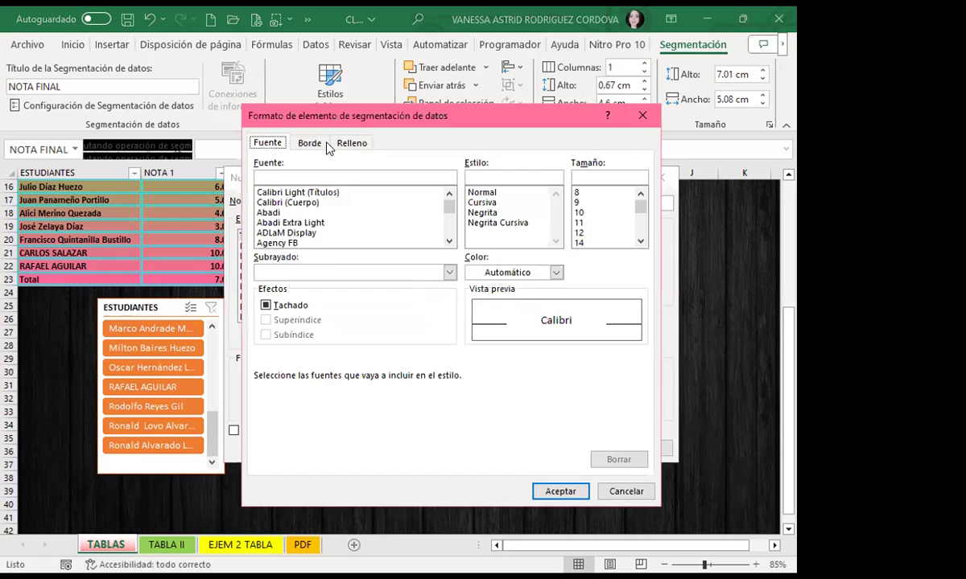
# Give the whole-slicer element a thick red outline border.
pyautogui.click(310, 142)
pyautogui.click(339, 256)
pyautogui.click(351, 304)
pyautogui.click(282, 473)
pyautogui.click(471, 188)
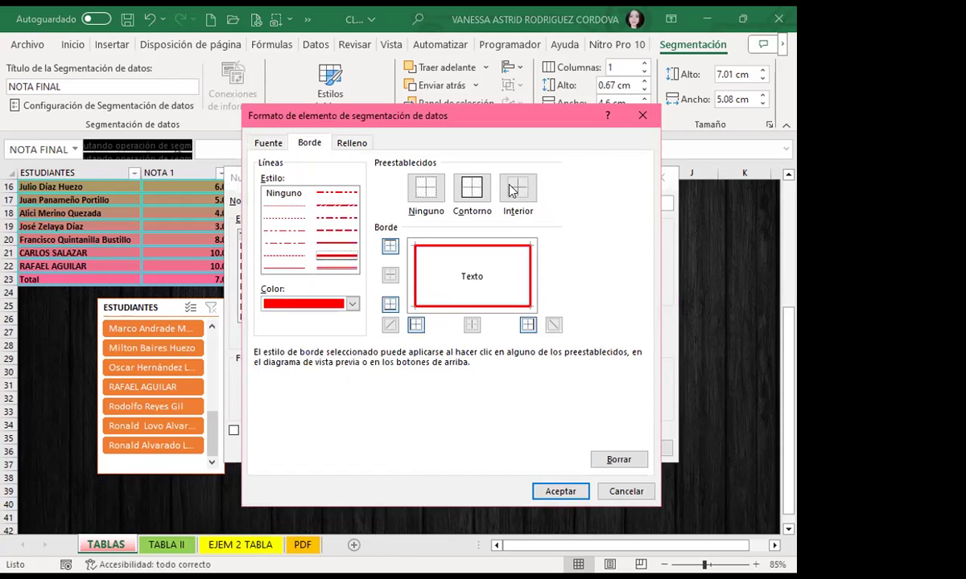
# Fill it with a pink to light-pink two-colour gradient and save the new slicer style.
pyautogui.click(352, 142)
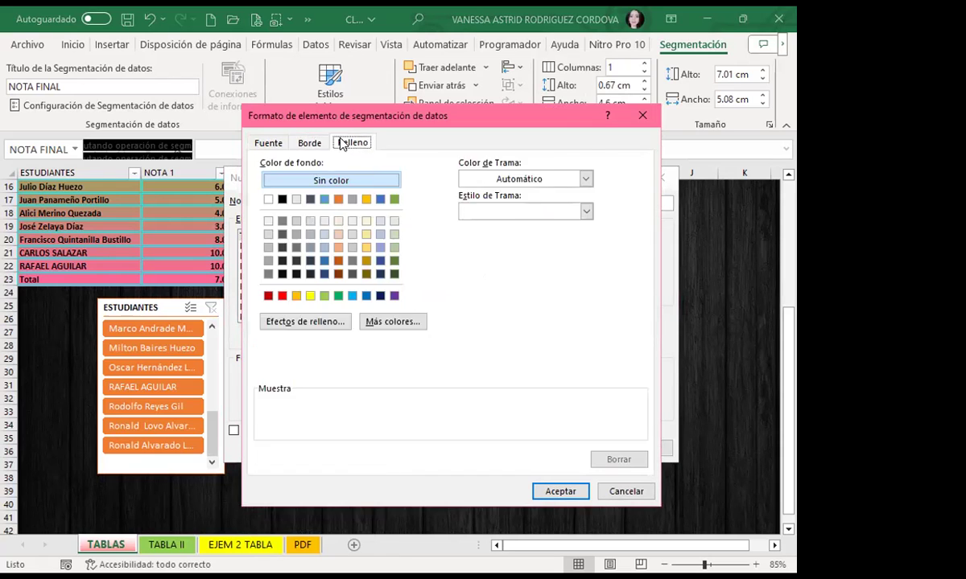
pyautogui.click(328, 325)
pyautogui.click(517, 211)
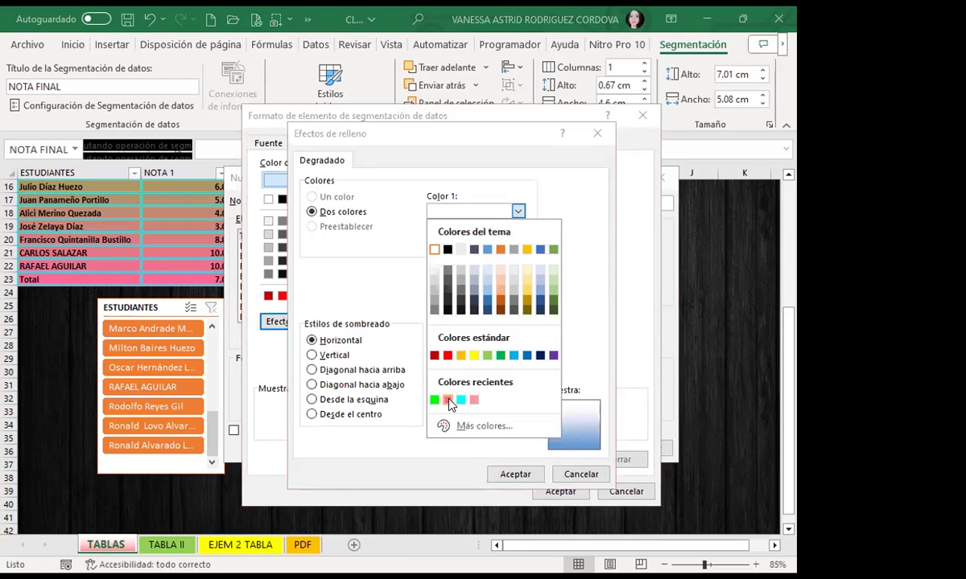
pyautogui.click(509, 401)
pyautogui.click(517, 243)
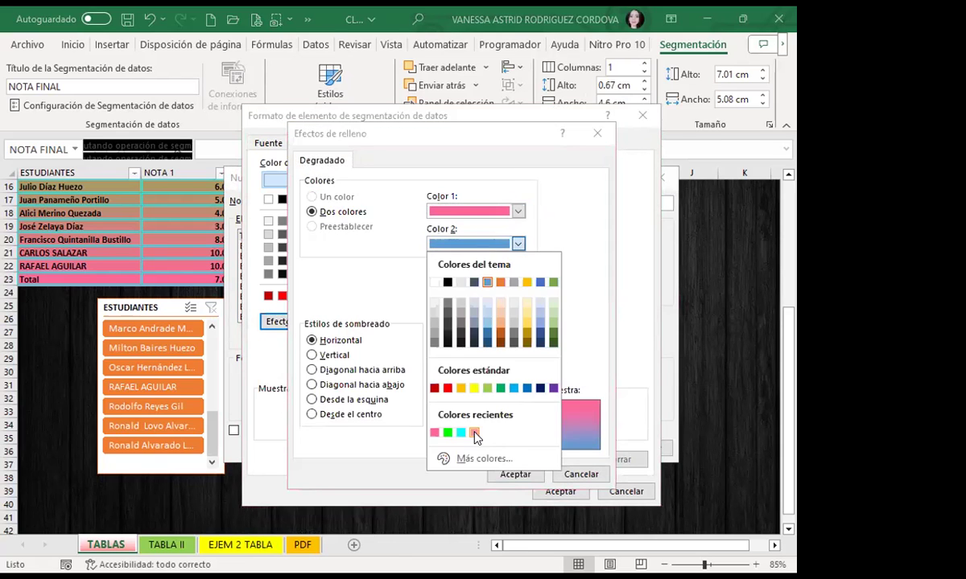
pyautogui.click(474, 433)
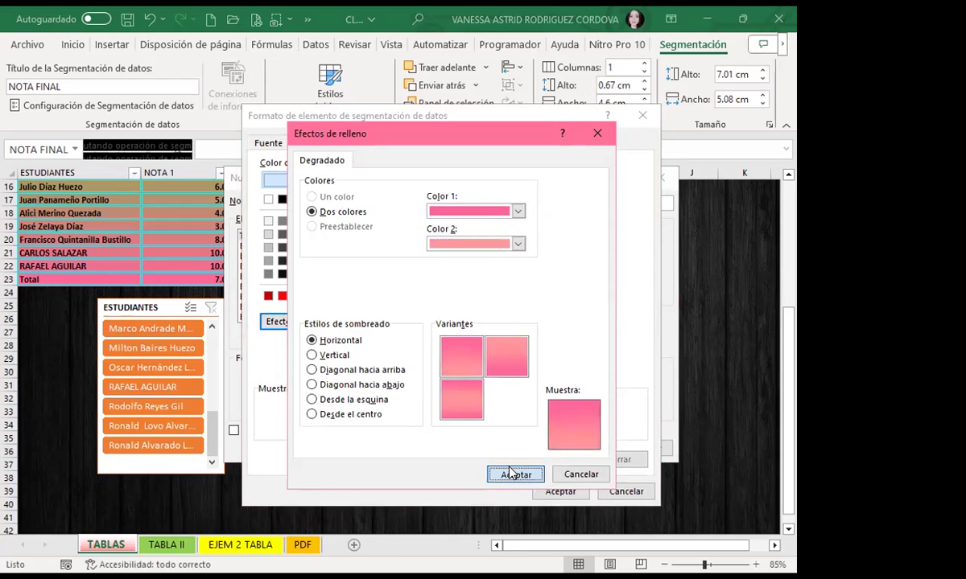
pyautogui.click(538, 474)
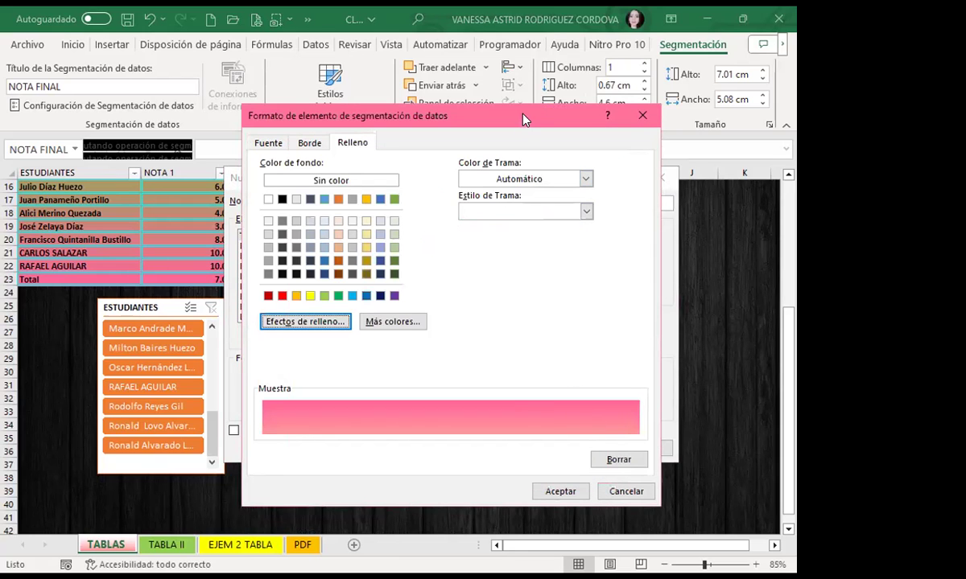
pyautogui.moveTo(525, 119); pyautogui.dragTo(508, 43)
pyautogui.click(544, 415)
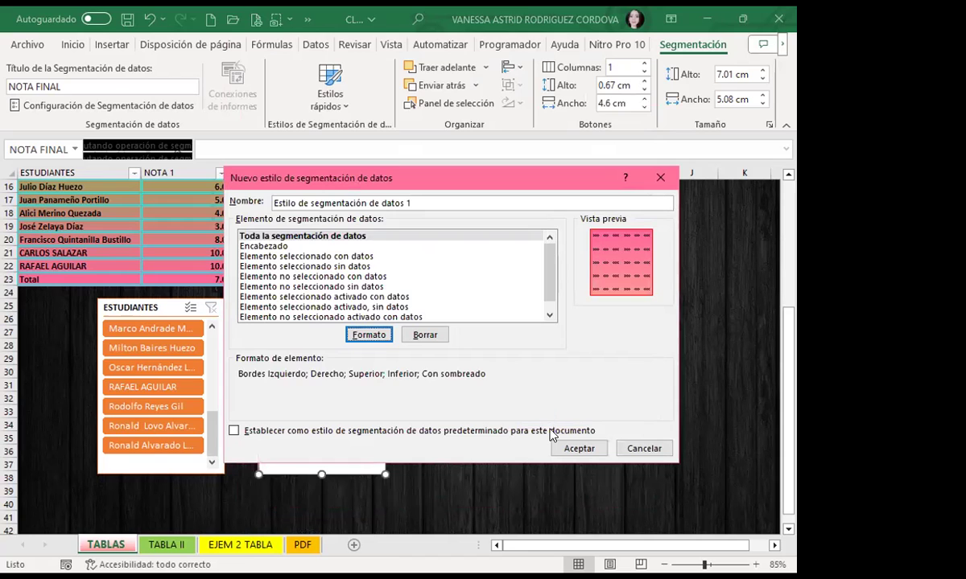
pyautogui.click(578, 449)
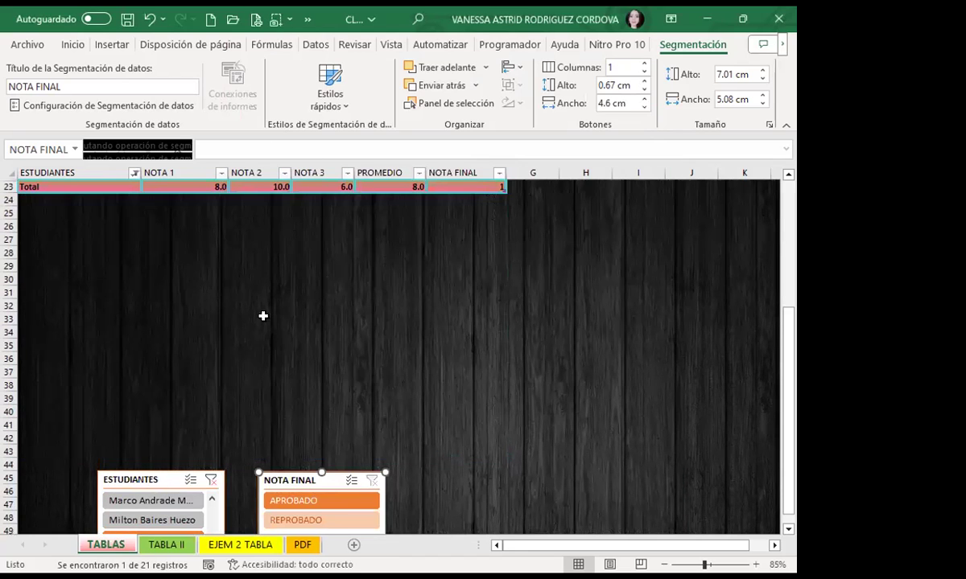
# Move the ESTUDIANTES slicer up to rows 28–41 with the NOTA FINAL slicer beside it.
pyautogui.click(155, 475)
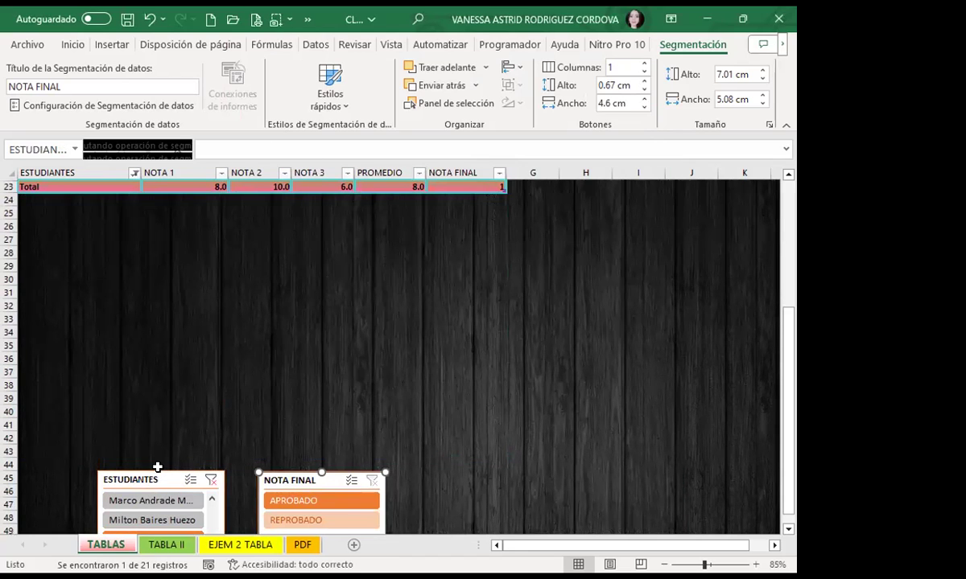
pyautogui.click(272, 372)
pyautogui.moveTo(163, 482); pyautogui.dragTo(134, 267)
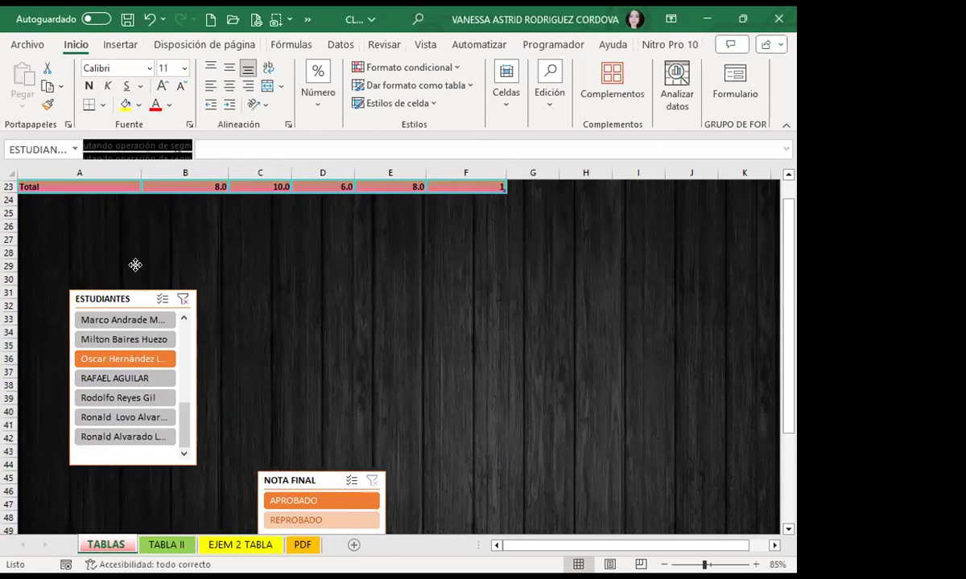
pyautogui.moveTo(326, 474); pyautogui.dragTo(320, 248)
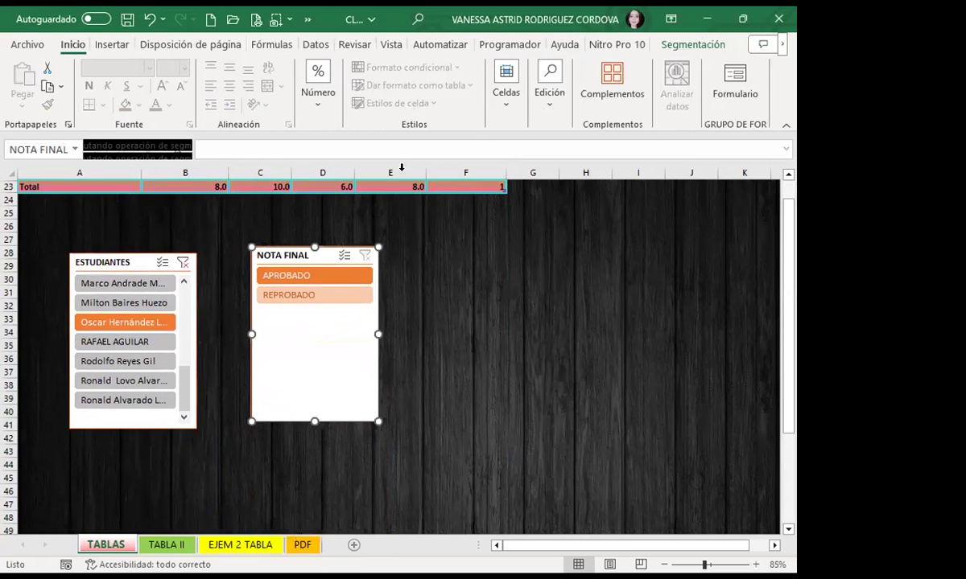
# Apply the custom pink slicer style to both the ESTUDIANTES and NOTA FINAL slicers.
pyautogui.click(141, 256)
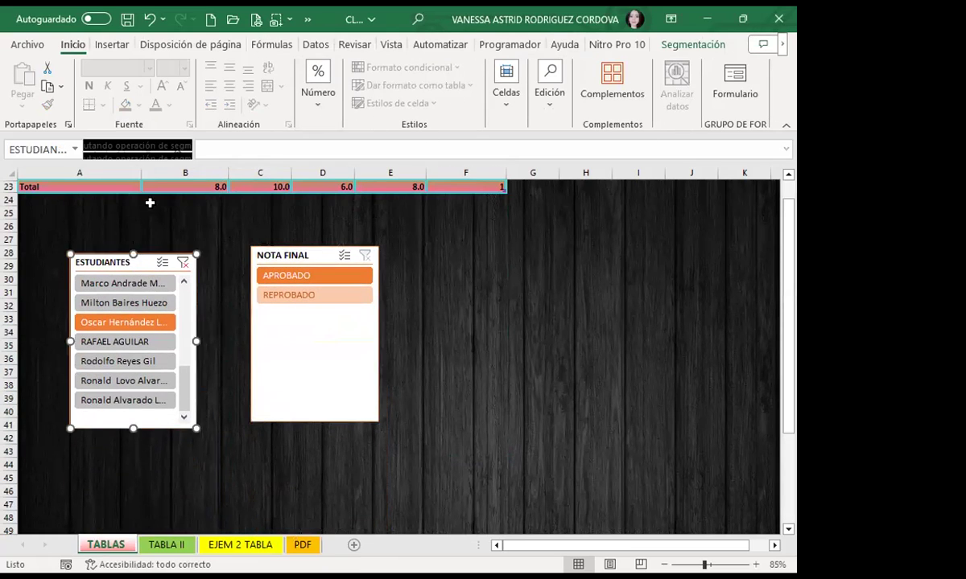
pyautogui.click(681, 45)
pyautogui.click(327, 102)
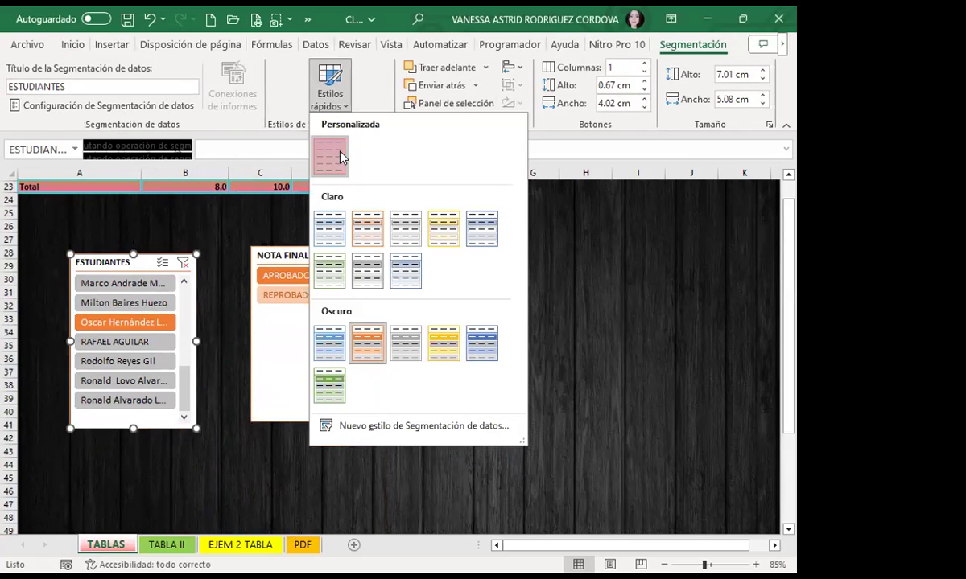
pyautogui.click(338, 155)
pyautogui.click(303, 260)
pyautogui.click(330, 96)
pyautogui.click(327, 167)
# Clear the ESTUDIANTES slicer filter so all grade rows show again.
pyautogui.click(585, 280)
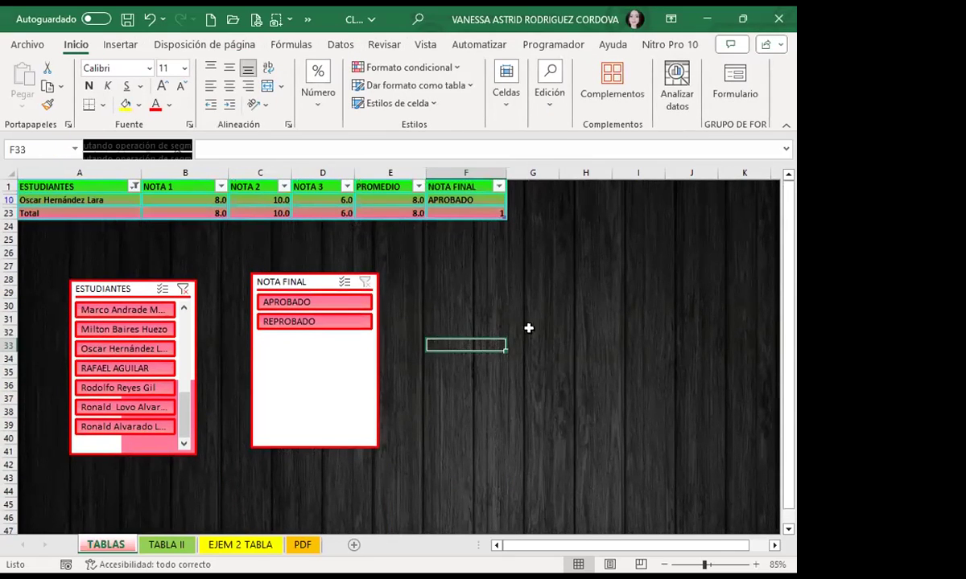
pyautogui.click(788, 278)
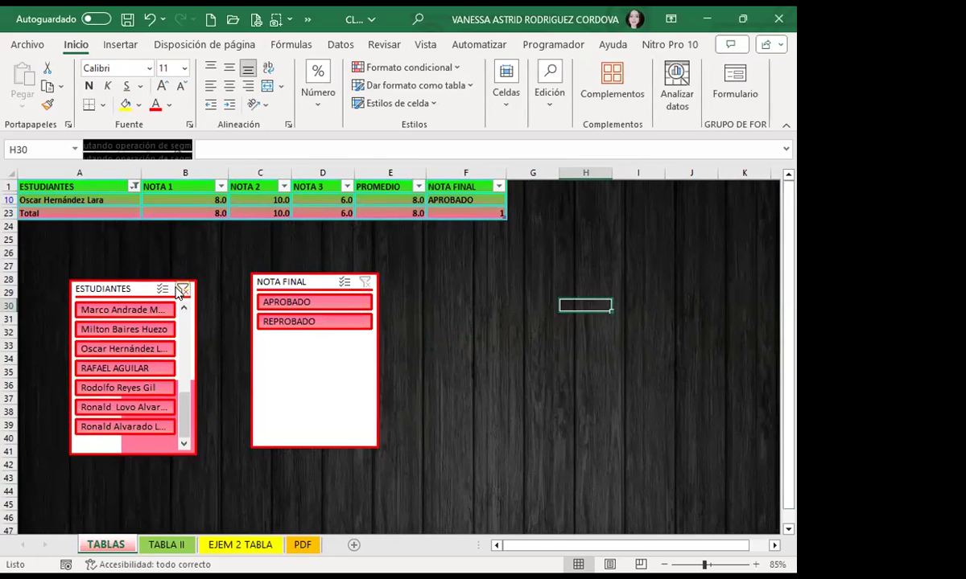
pyautogui.click(183, 289)
# Move the NOTA FINAL and ESTUDIANTES slicers down below the grades table.
pyautogui.click(321, 283)
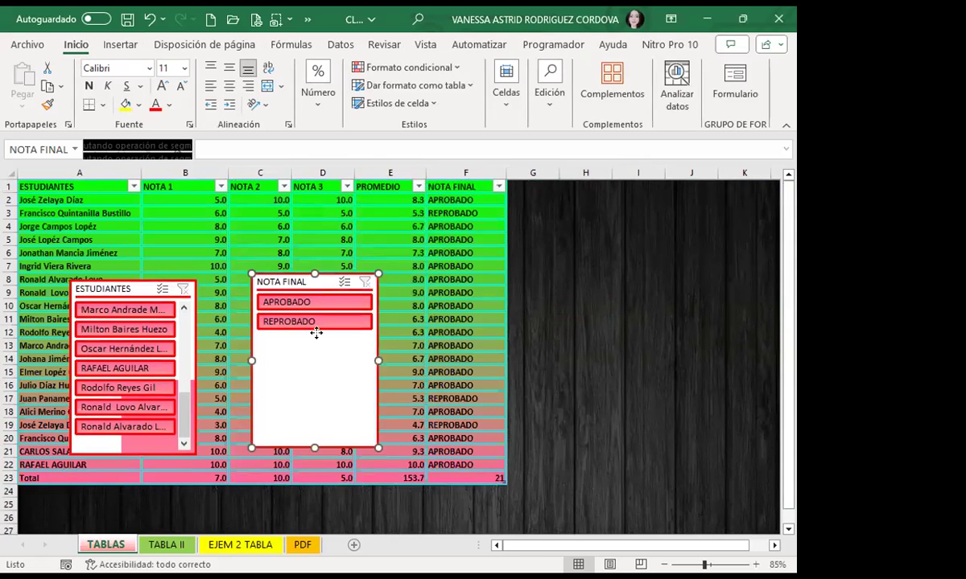
pyautogui.moveTo(315, 334); pyautogui.dragTo(329, 474)
pyautogui.scroll(-1, 788, 530)
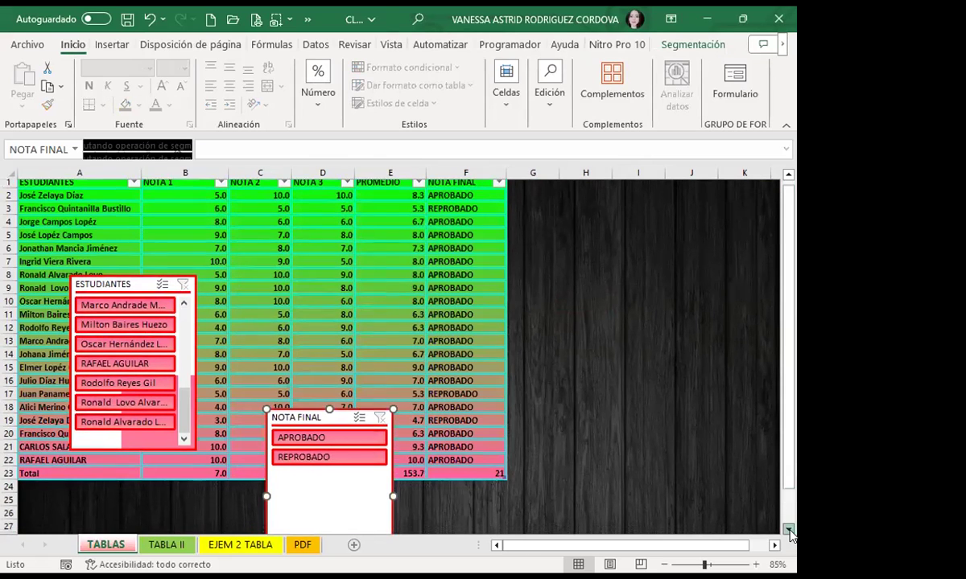
pyautogui.scroll(-1, 788, 534)
pyautogui.moveTo(341, 343); pyautogui.dragTo(366, 420)
pyautogui.moveTo(129, 209); pyautogui.dragTo(148, 428)
pyautogui.click(632, 370)
pyautogui.scroll(2, 595, 338)
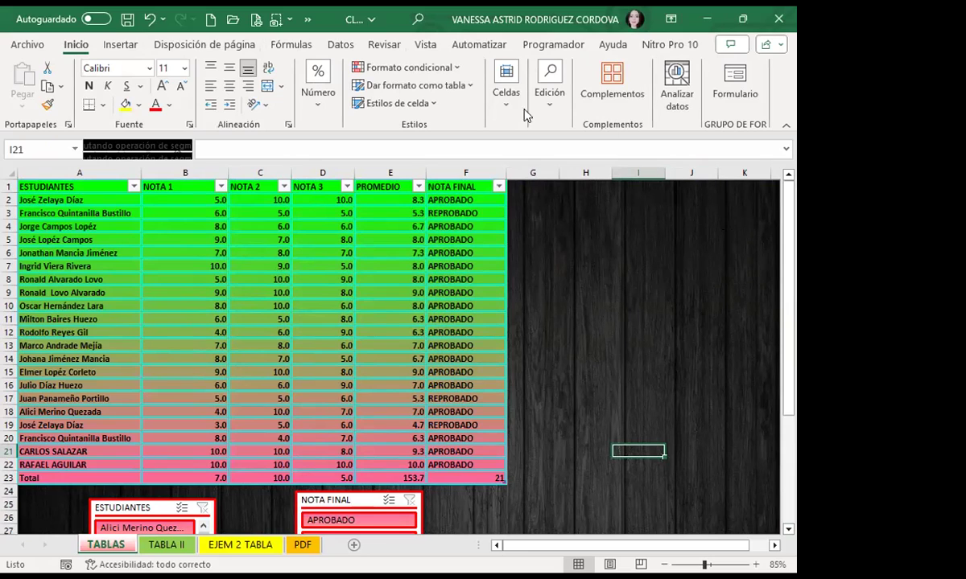
# Select a grades table cell and open the table styles gallery under Diseño de tabla.
pyautogui.click(491, 292)
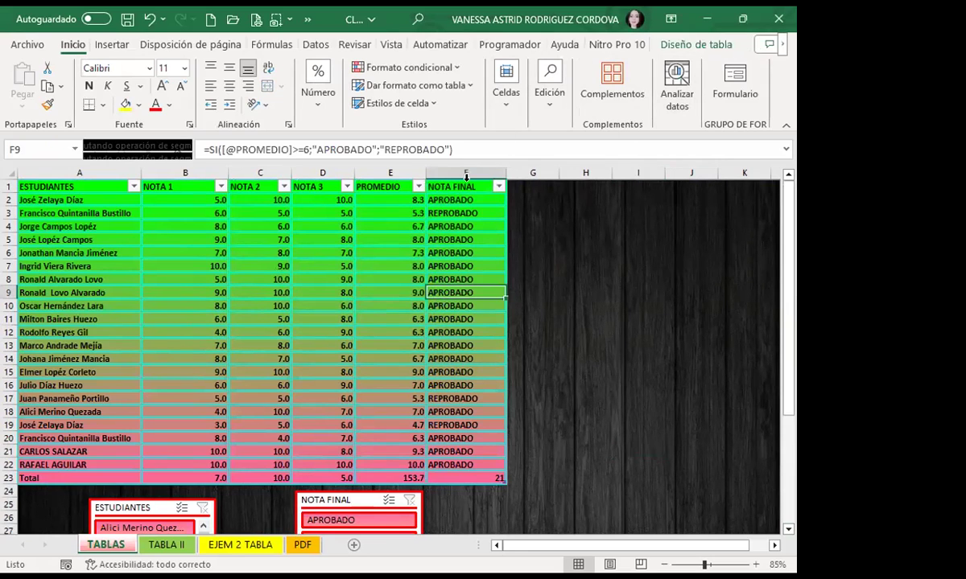
pyautogui.click(695, 44)
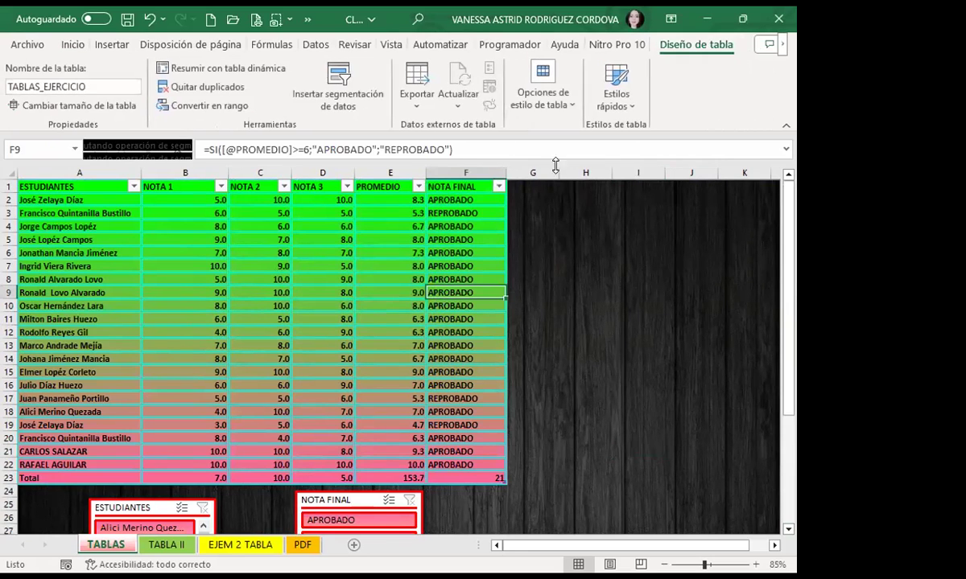
pyautogui.click(613, 100)
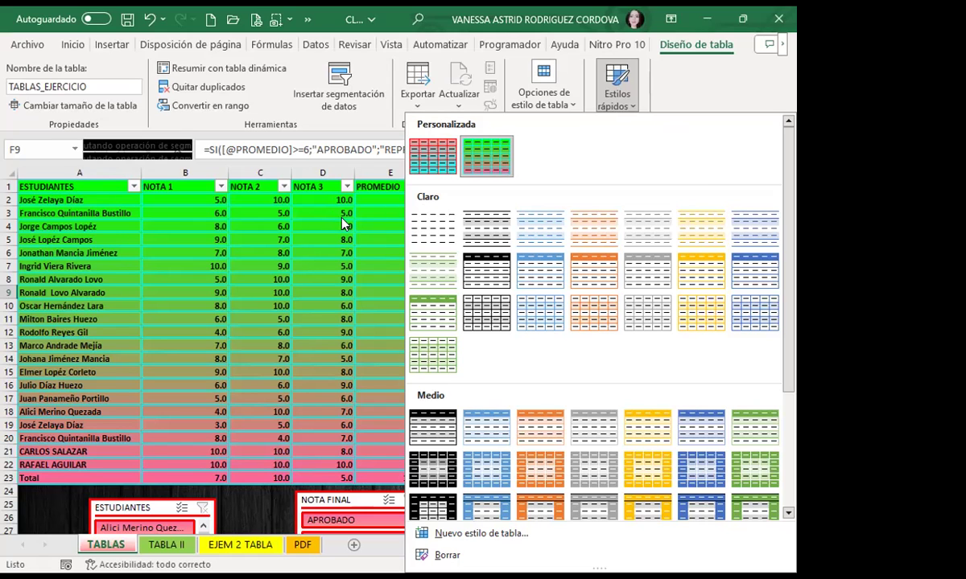
# Filter the NOTA FINAL slicer to APROBADO so 18 of the 21 students remain.
pyautogui.click(571, 237)
pyautogui.click(407, 253)
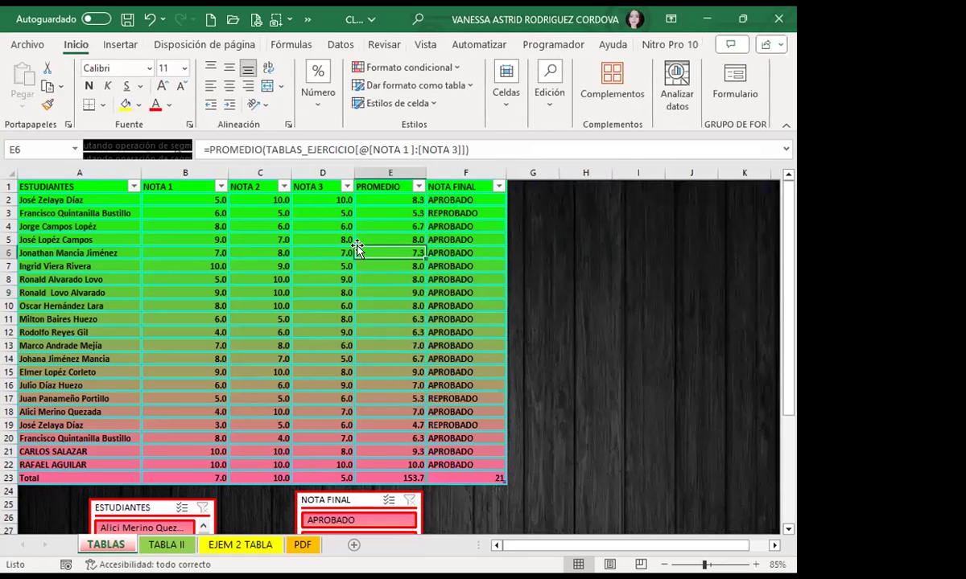
pyautogui.scroll(-4, 221, 377)
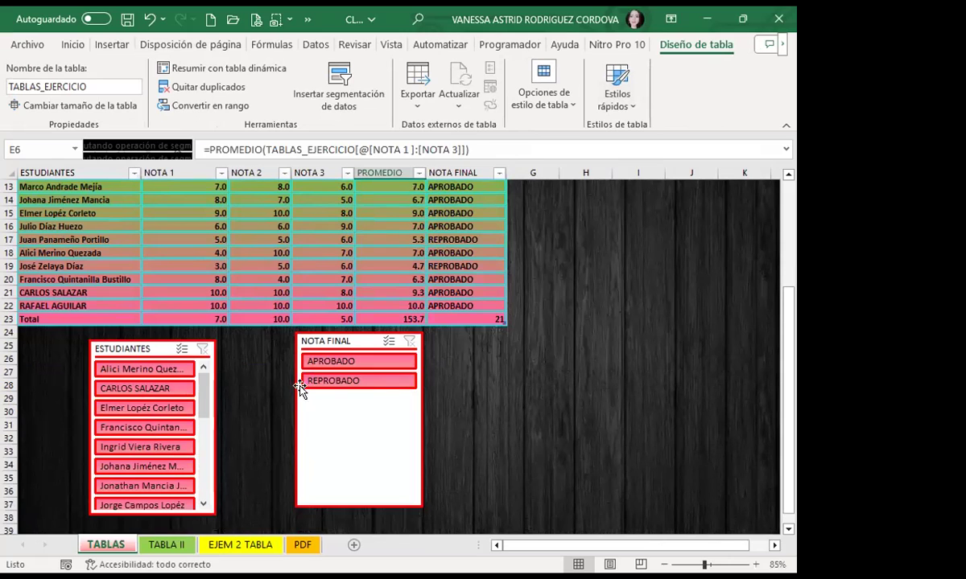
pyautogui.click(357, 391)
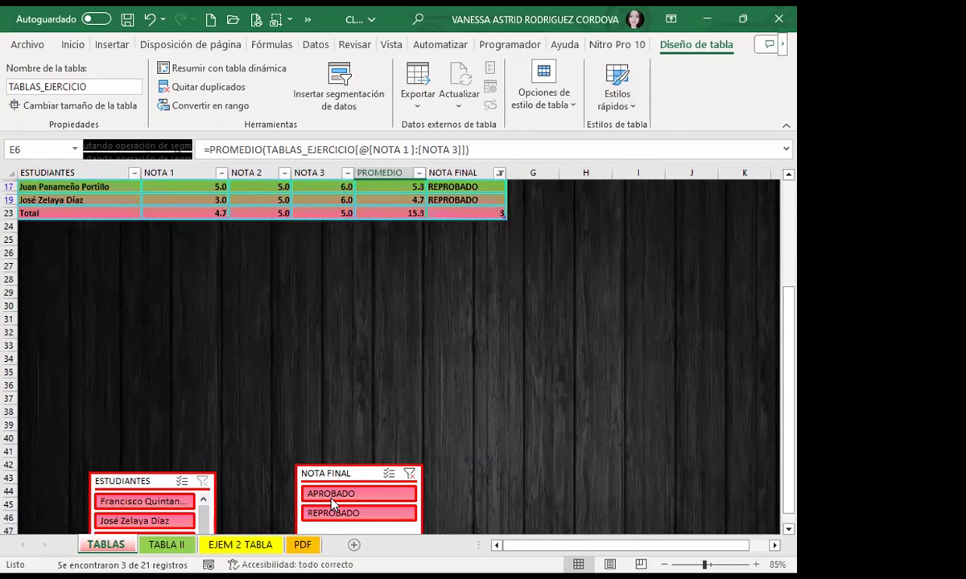
pyautogui.click(336, 492)
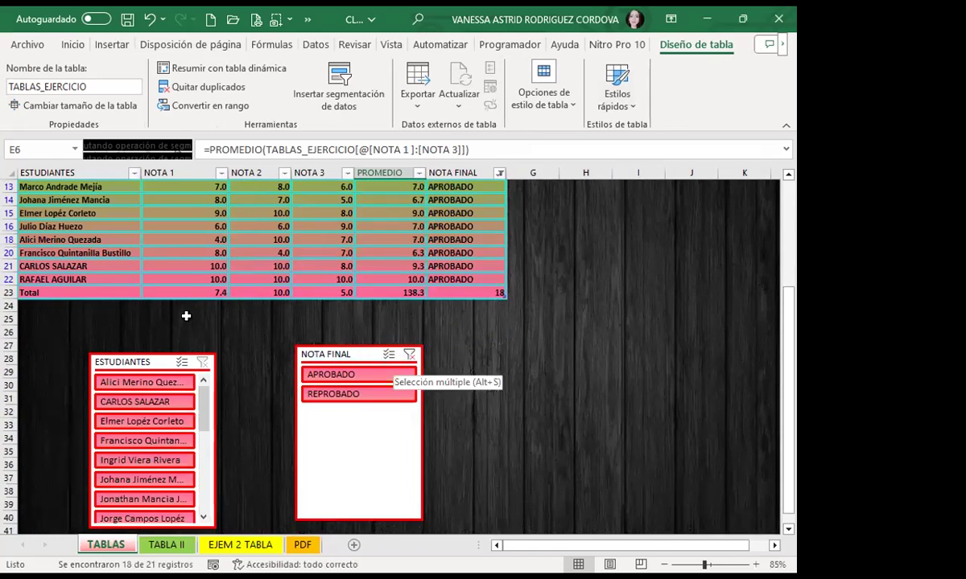
pyautogui.scroll(3, 360, 307)
pyautogui.scroll(-1, 380, 348)
pyautogui.scroll(2, 379, 348)
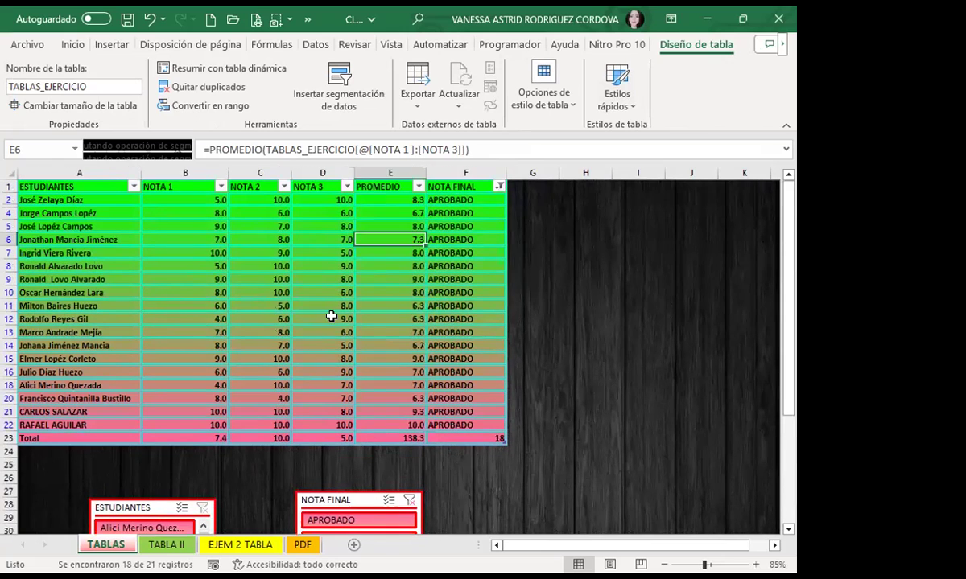
pyautogui.click(331, 319)
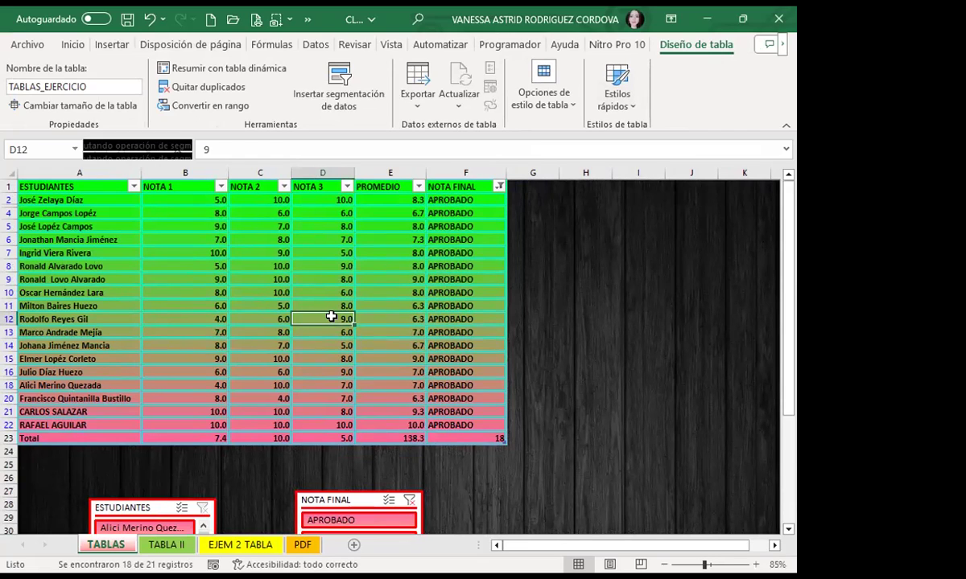
# Line up the ESTUDIANTES and NOTA FINAL slicers right of the table, then go to EJEM 2 TABLA.
pyautogui.moveTo(157, 502); pyautogui.dragTo(588, 199)
pyautogui.moveTo(323, 500); pyautogui.dragTo(683, 213)
pyautogui.click(339, 464)
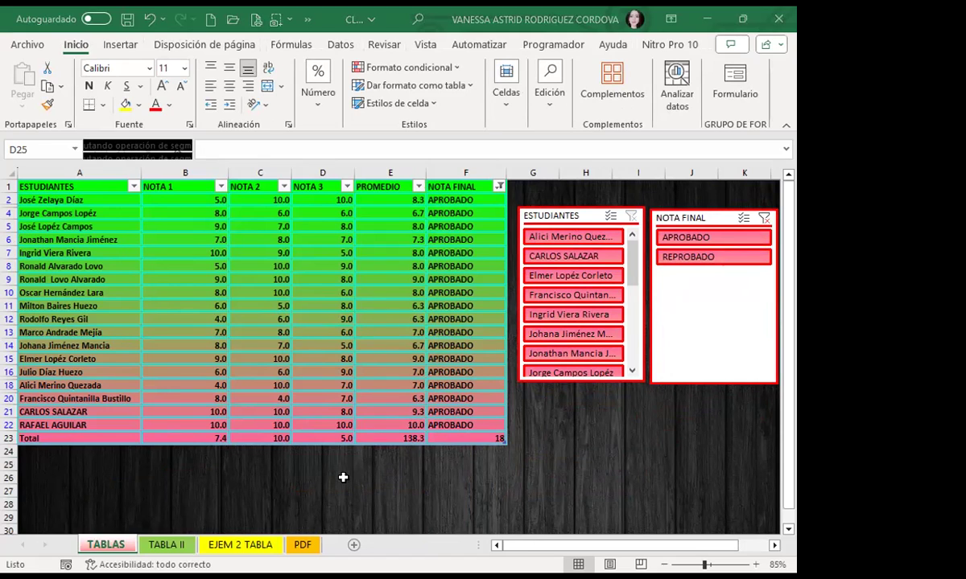
pyautogui.click(240, 544)
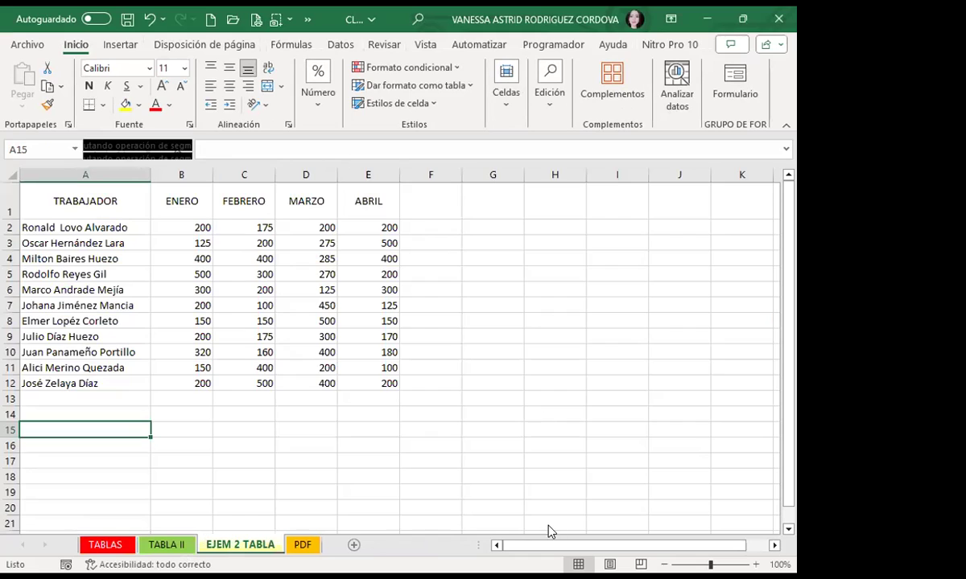
# Format the A1:E12 worker range as a table with an orange Medio style.
pyautogui.click(255, 289)
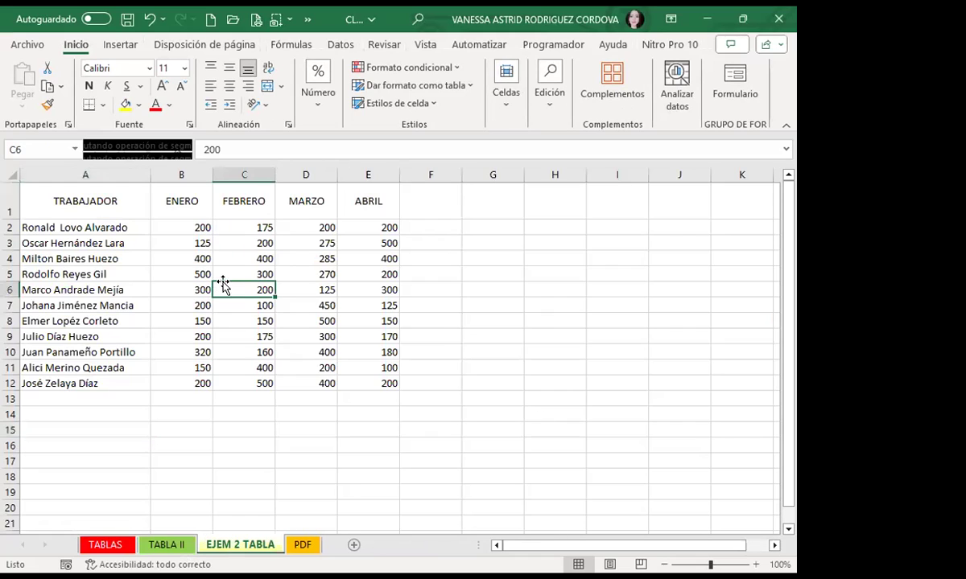
pyautogui.click(507, 95)
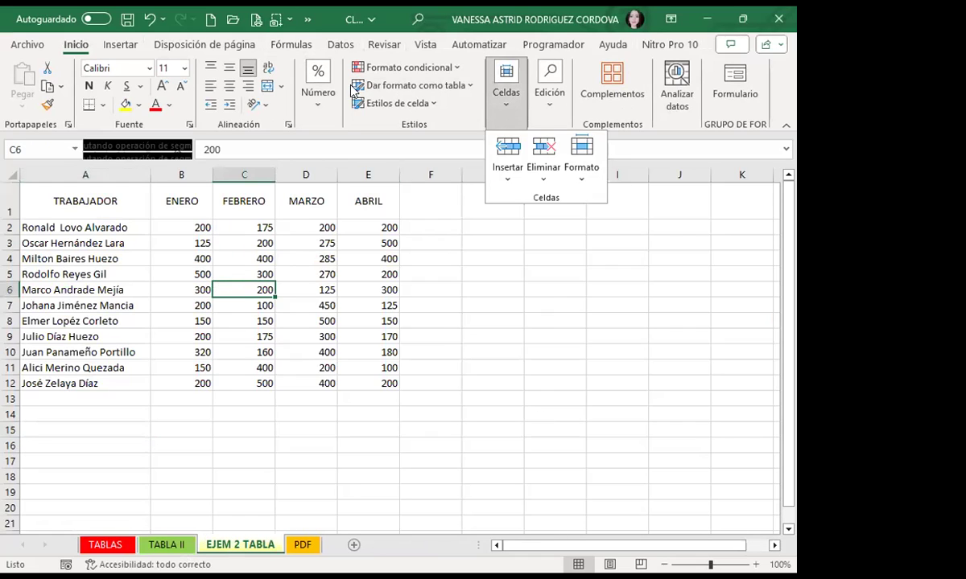
pyautogui.click(418, 85)
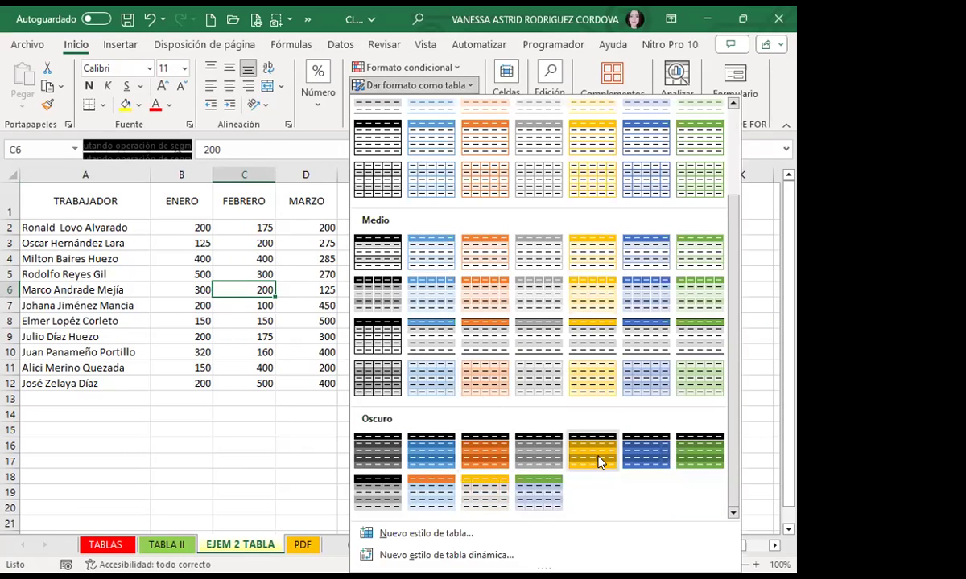
pyautogui.click(586, 331)
pyautogui.click(429, 366)
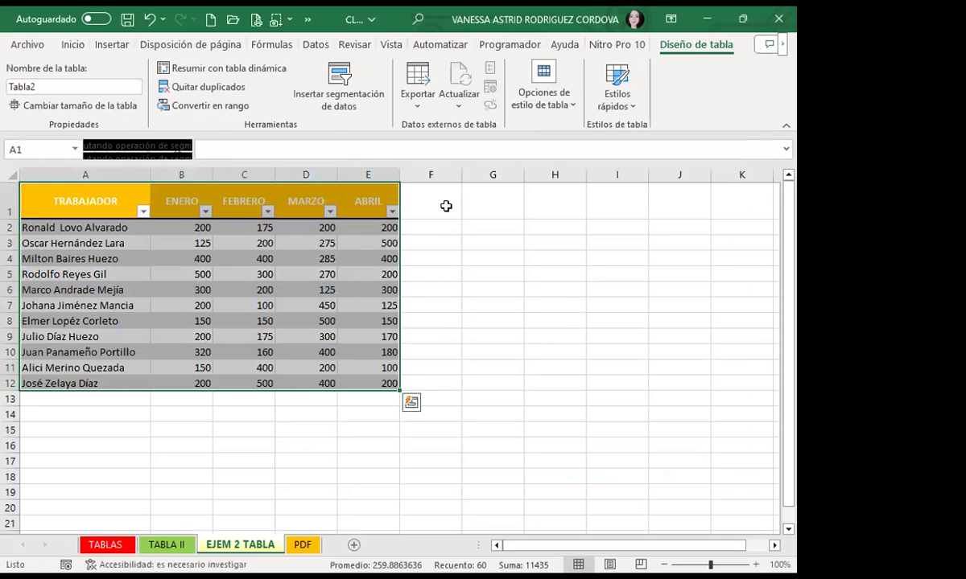
# Add a TOTALES column in F with =SUMA over ENERO through ABRIL for each worker.
pyautogui.click(446, 206)
pyautogui.write('TOTALES')
pyautogui.press('Return')
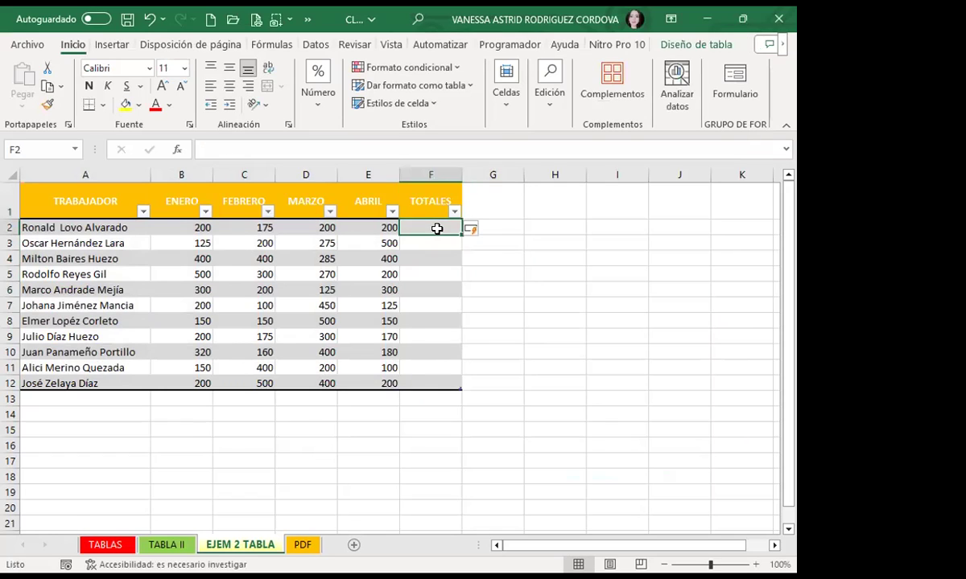
pyautogui.write('=S')
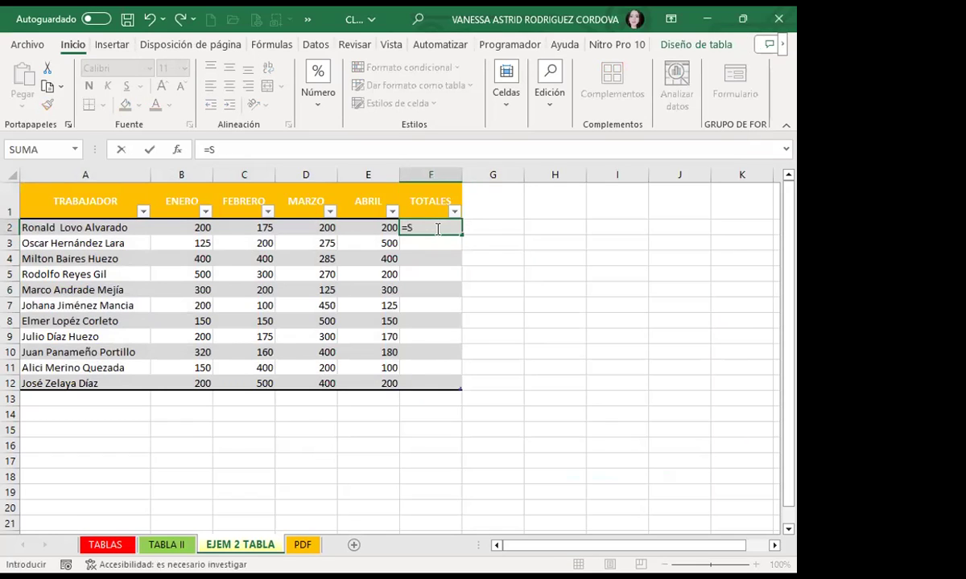
pyautogui.write('UMA')
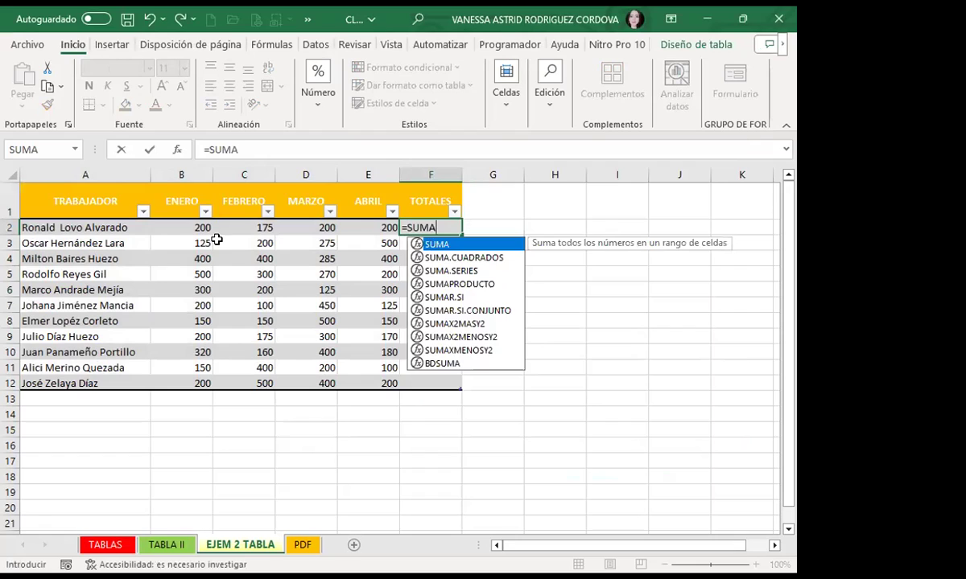
pyautogui.write('(')
pyautogui.click(204, 227)
pyautogui.keyDown('shift'); pyautogui.click(354, 225); pyautogui.keyUp('shift')
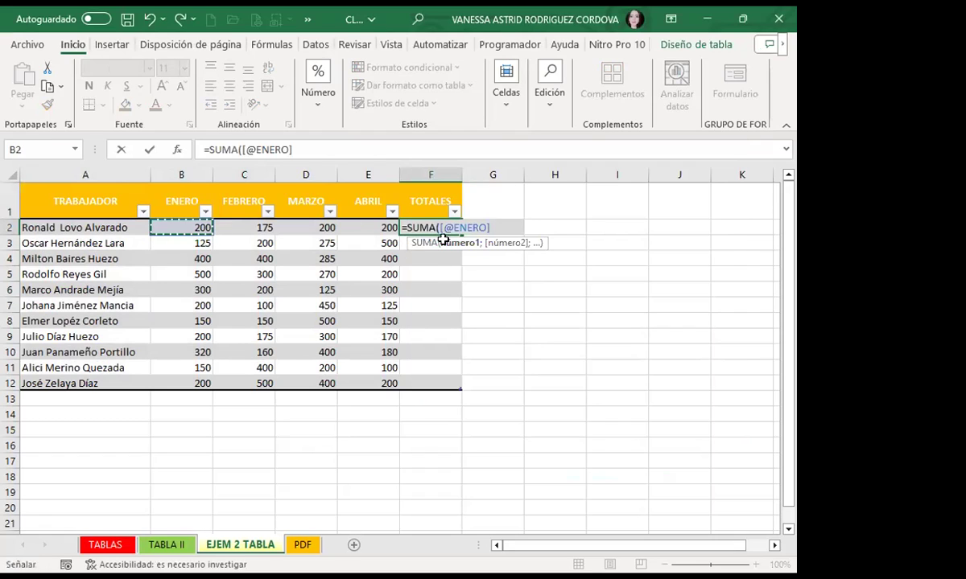
pyautogui.press('Return')
pyautogui.click(427, 227)
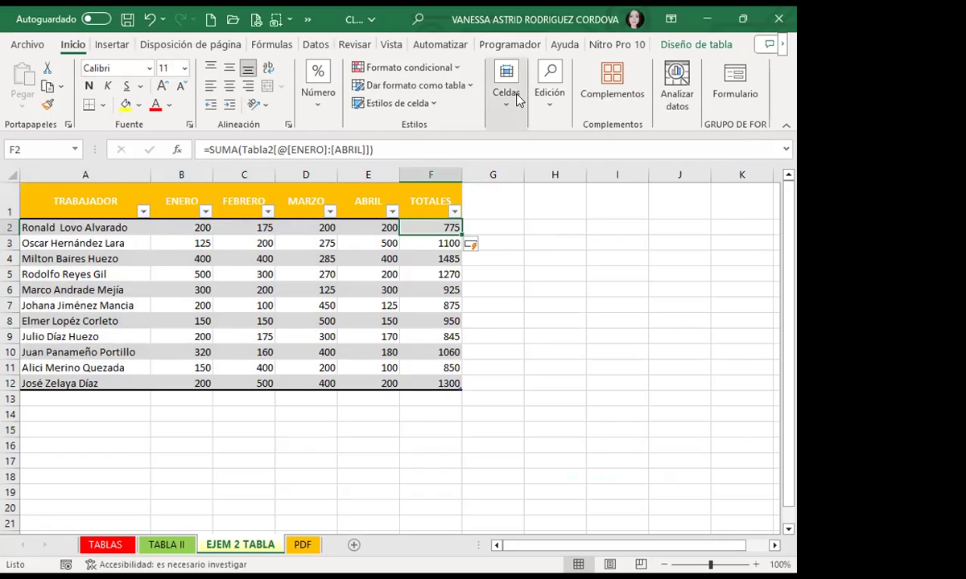
pyautogui.click(680, 44)
# Turn on the Total row, first-column and last-column emphasis for the table.
pyautogui.click(539, 95)
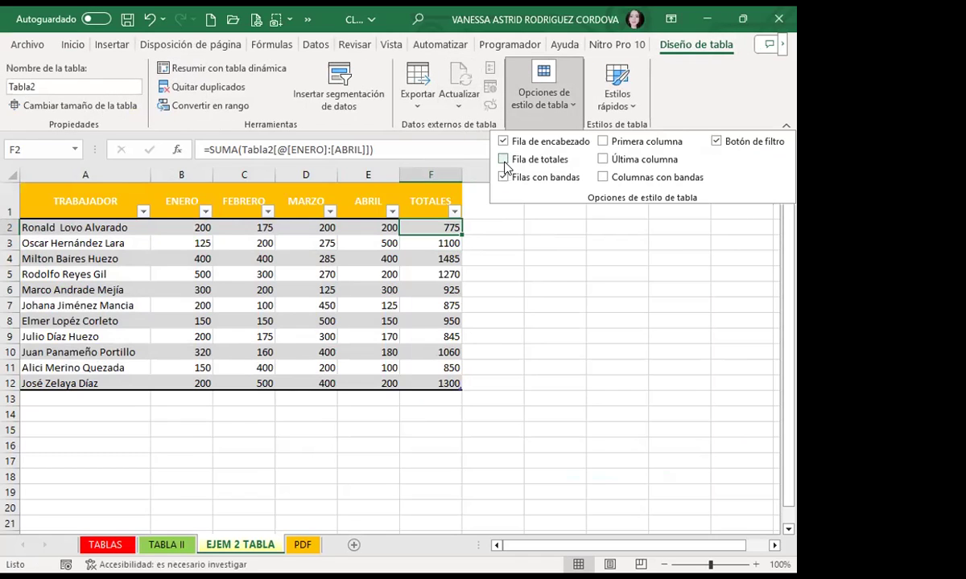
pyautogui.click(504, 161)
pyautogui.click(603, 142)
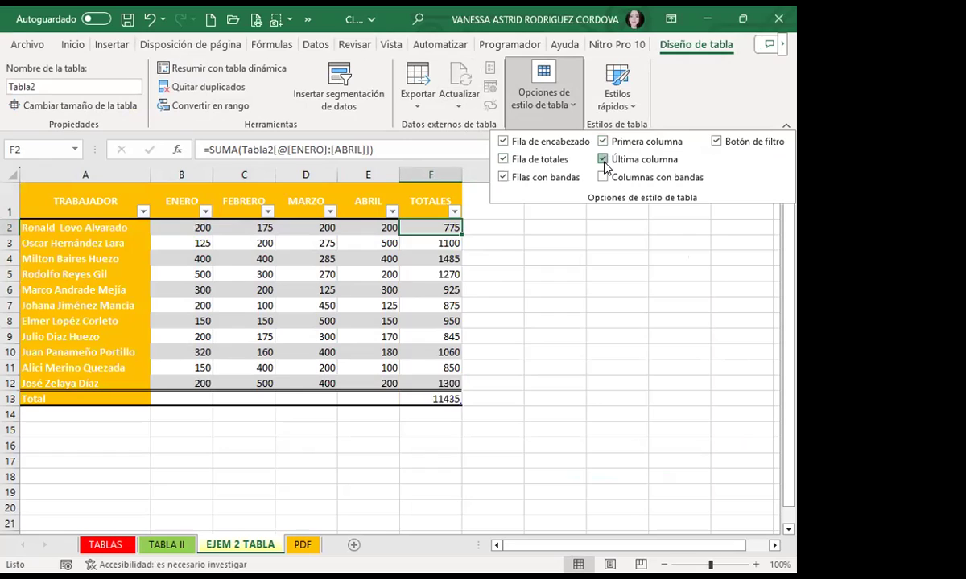
pyautogui.click(603, 159)
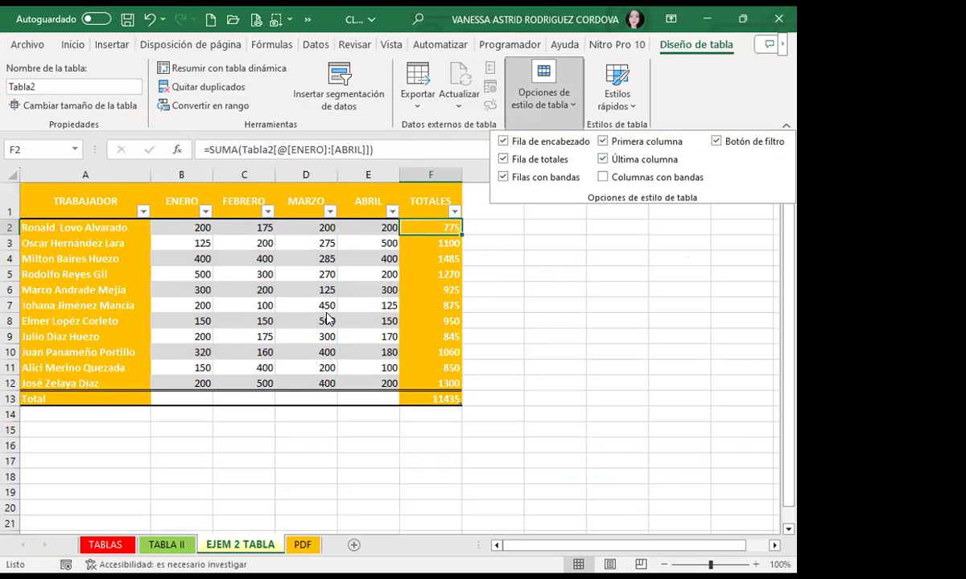
pyautogui.click(325, 312)
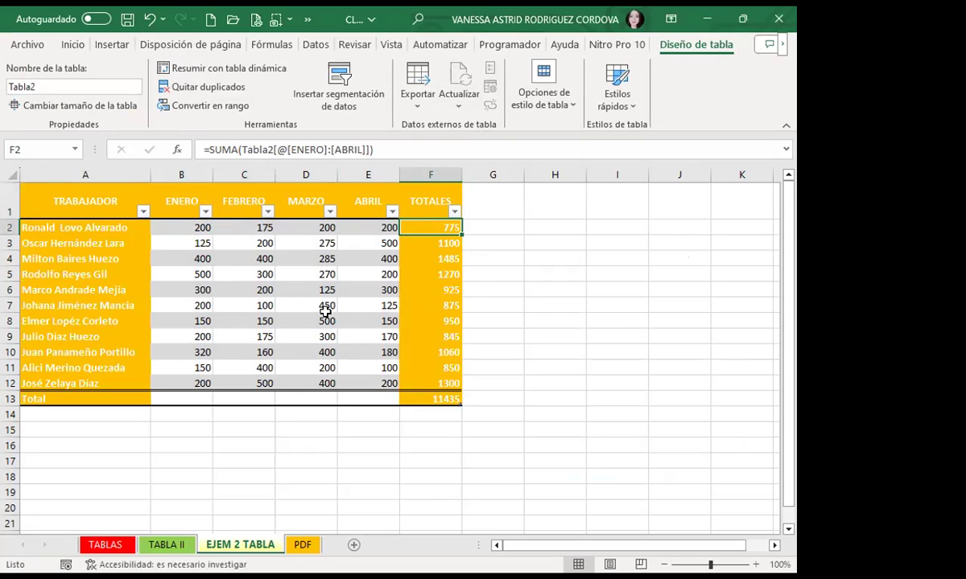
pyautogui.click(207, 320)
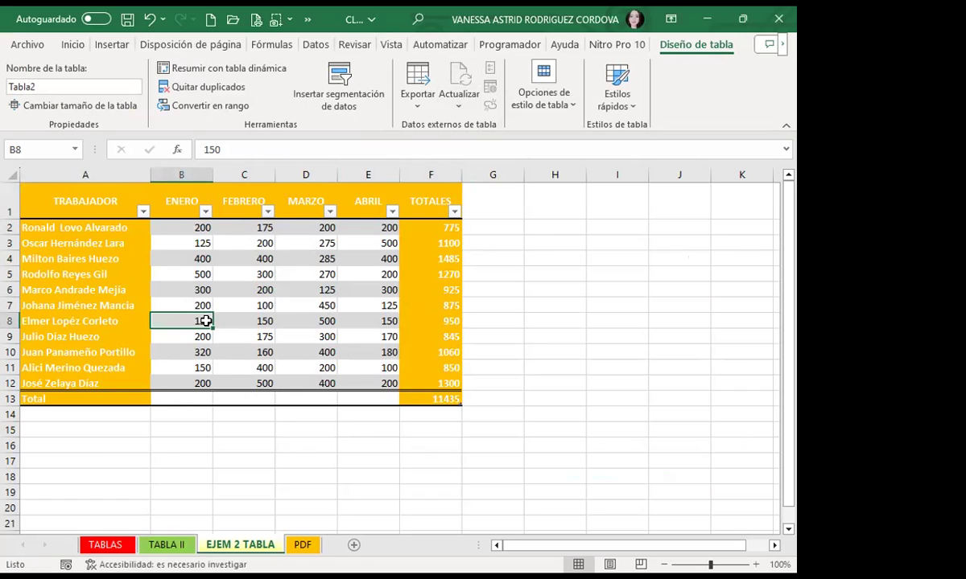
# Rename the table from Tabla2 to TABLA_EJERCICIO_5 and check the TOTALES formulas use it.
pyautogui.click(40, 87)
pyautogui.doubleClick(38, 89)
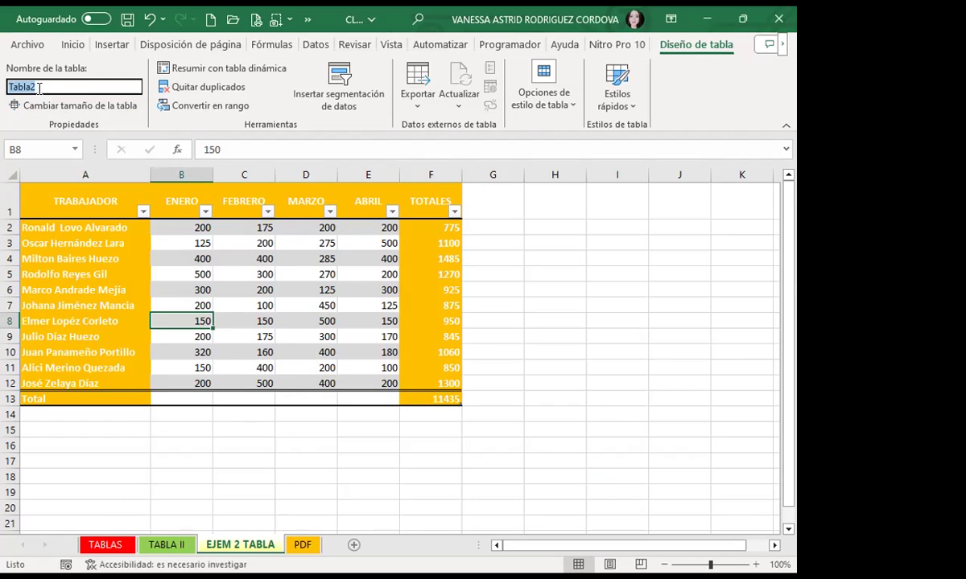
pyautogui.write('TABLA_EJER')
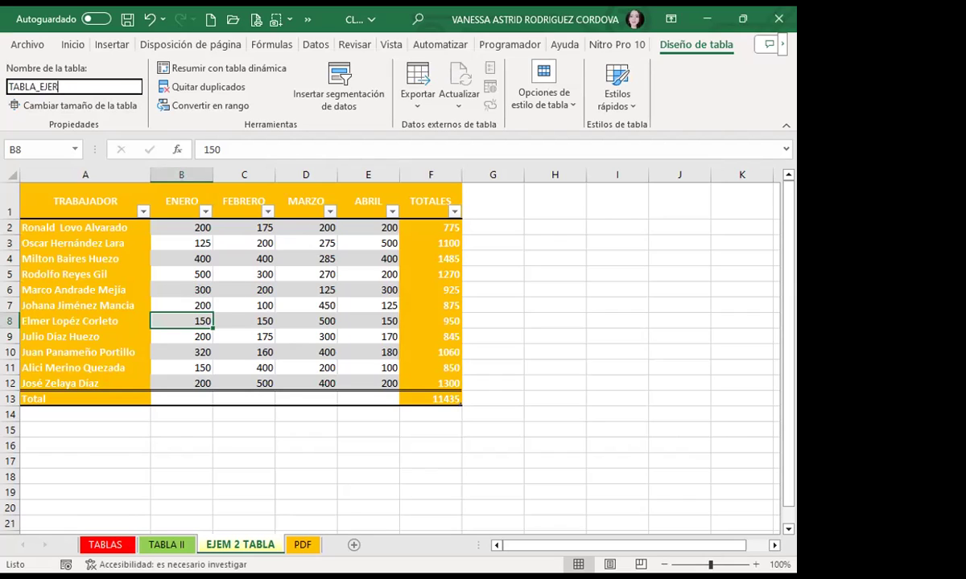
pyautogui.write('ICICIO_5')
pyautogui.click(65, 256)
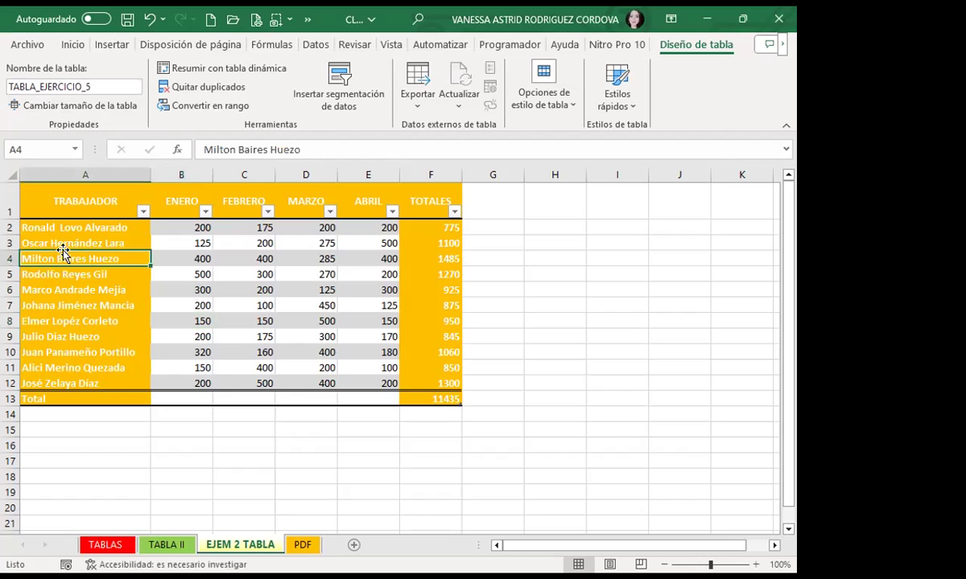
pyautogui.click(433, 241)
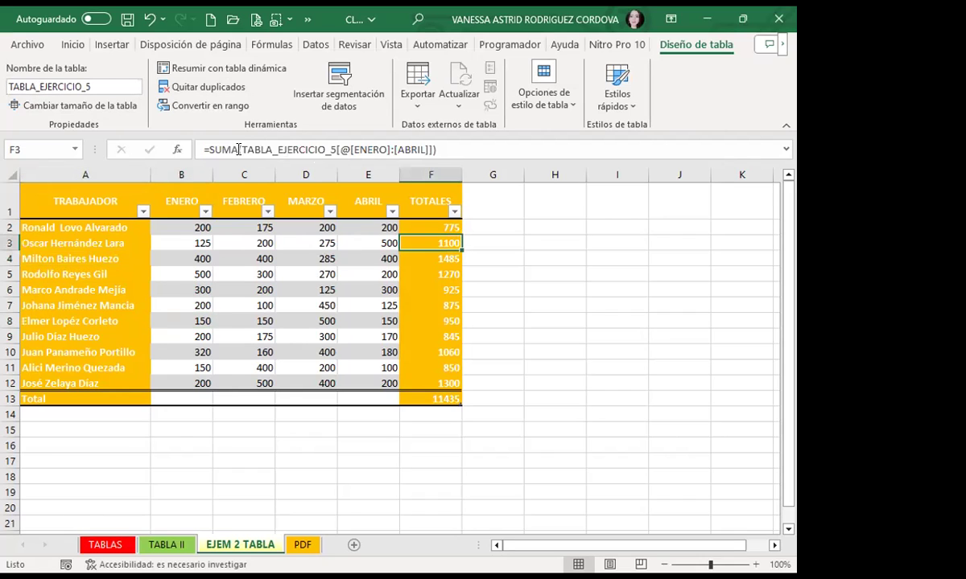
pyautogui.click(295, 287)
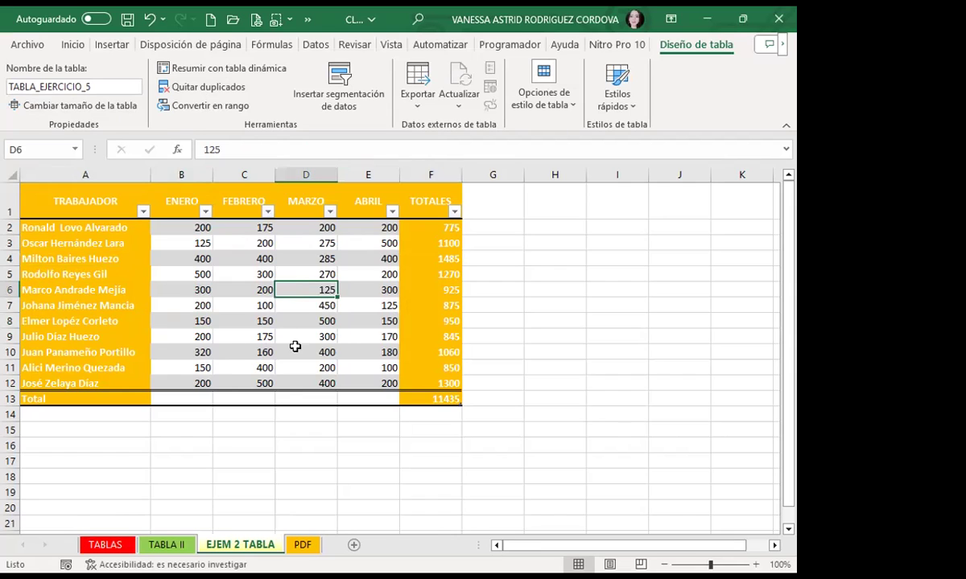
pyautogui.click(405, 228)
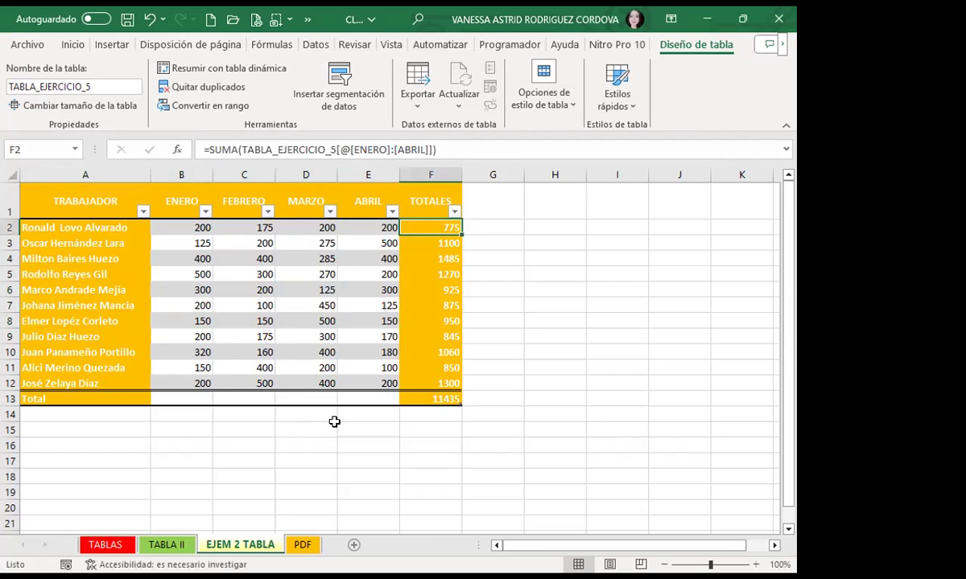
pyautogui.click(180, 392)
# Set the Total row to Máx. for FEBRERO (500), Mín. for MARZO (125) and Promedio for ABRIL.
pyautogui.click(218, 398)
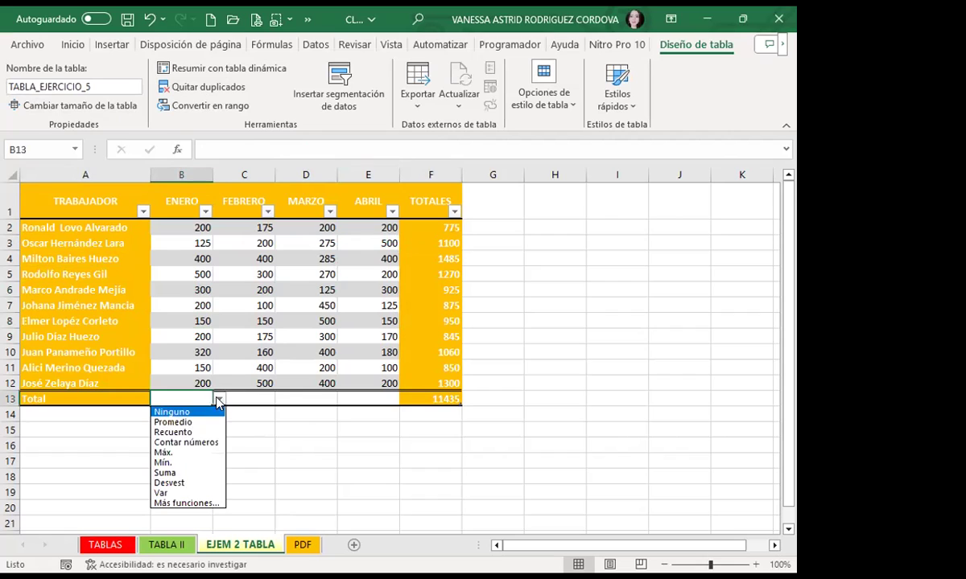
pyautogui.click(173, 432)
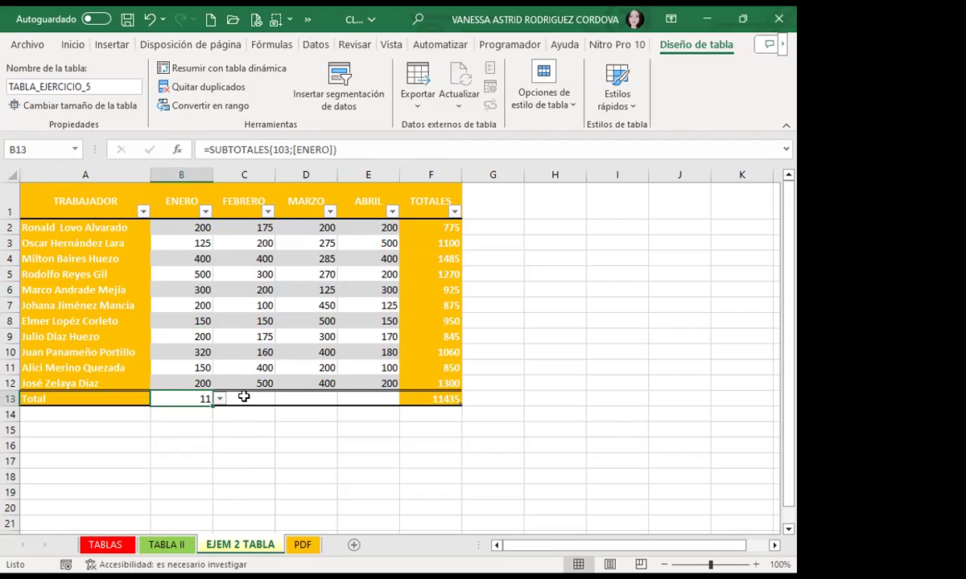
pyautogui.click(243, 396)
pyautogui.click(281, 398)
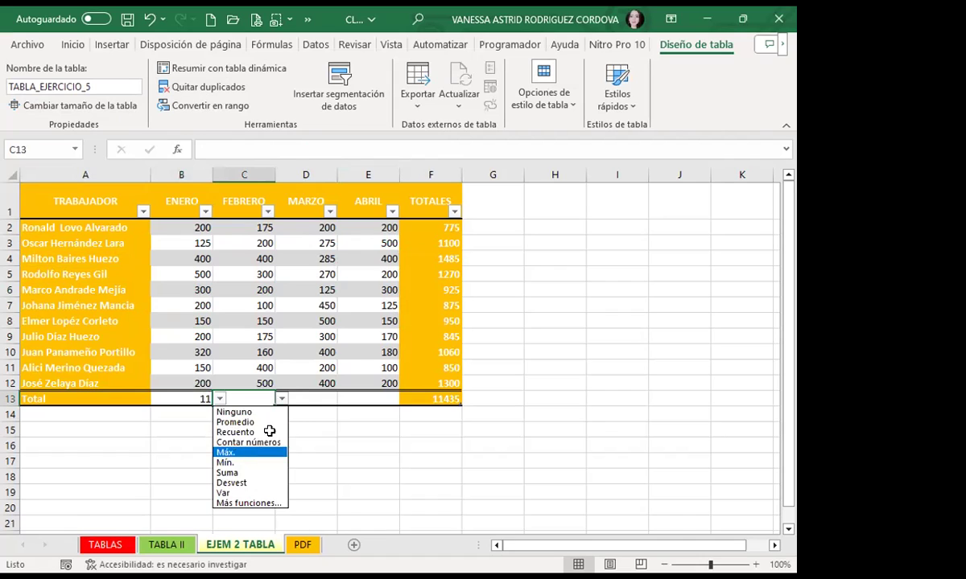
pyautogui.click(235, 453)
pyautogui.click(305, 396)
pyautogui.click(343, 398)
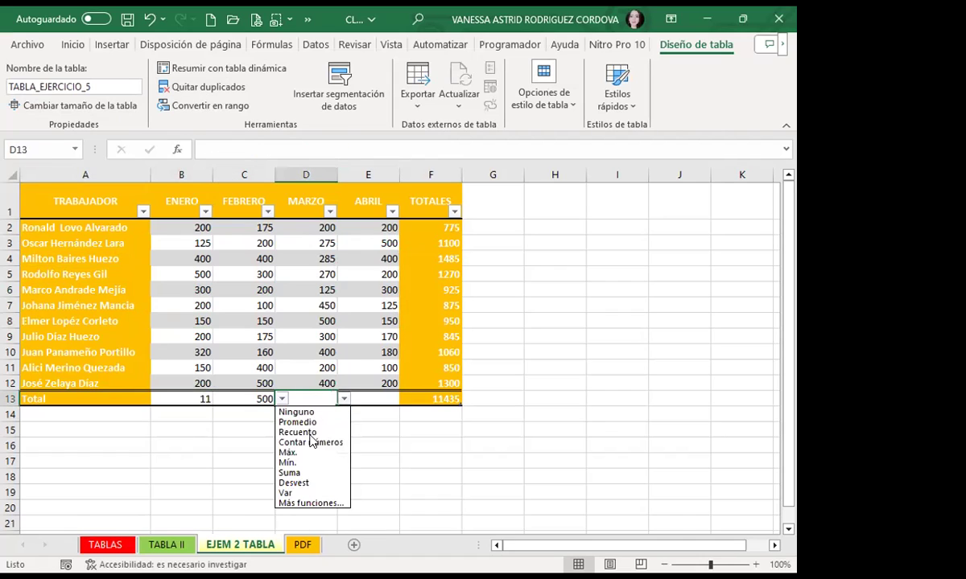
pyautogui.click(288, 464)
pyautogui.click(366, 400)
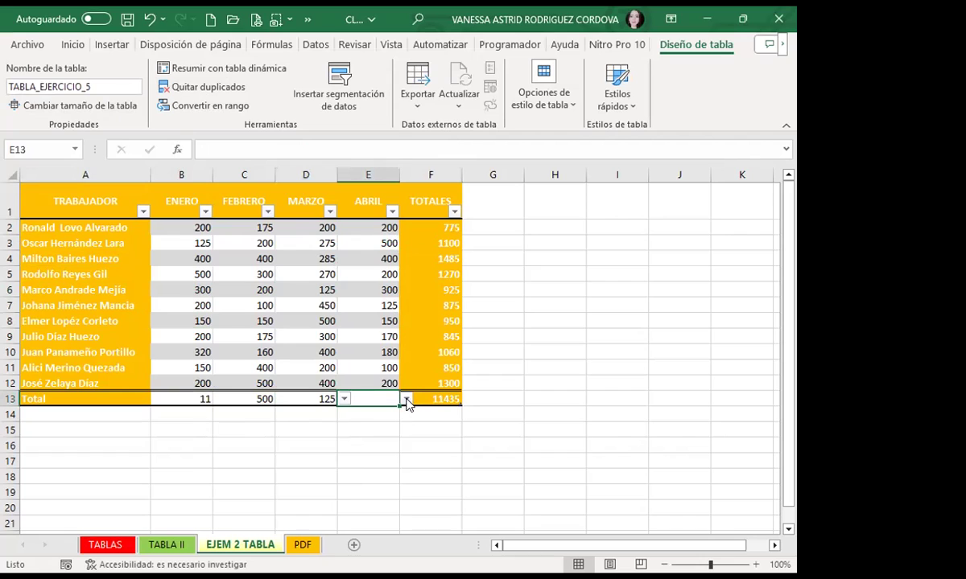
pyautogui.click(405, 399)
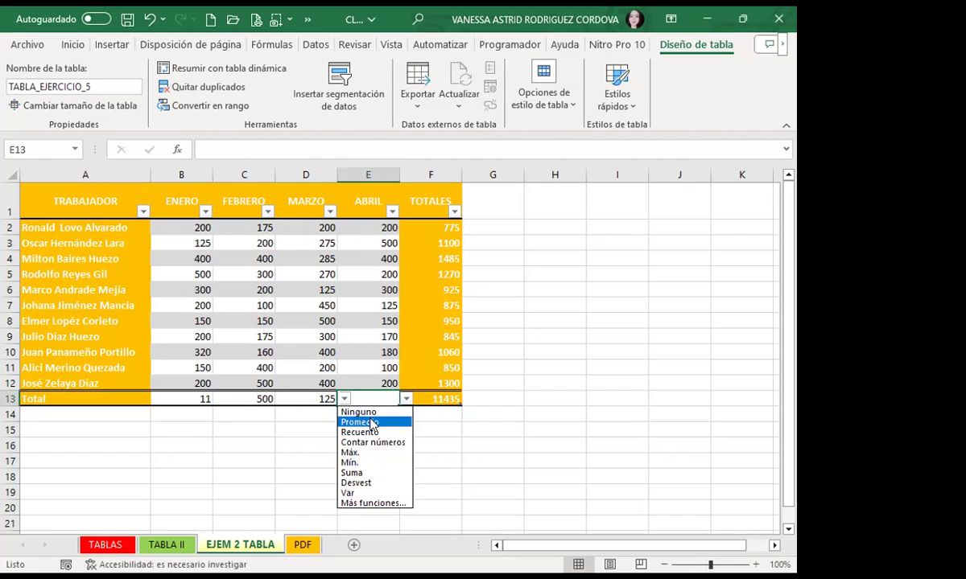
pyautogui.click(358, 422)
# Reduce the April average in E13 to one decimal, showing 229.5.
pyautogui.click(197, 398)
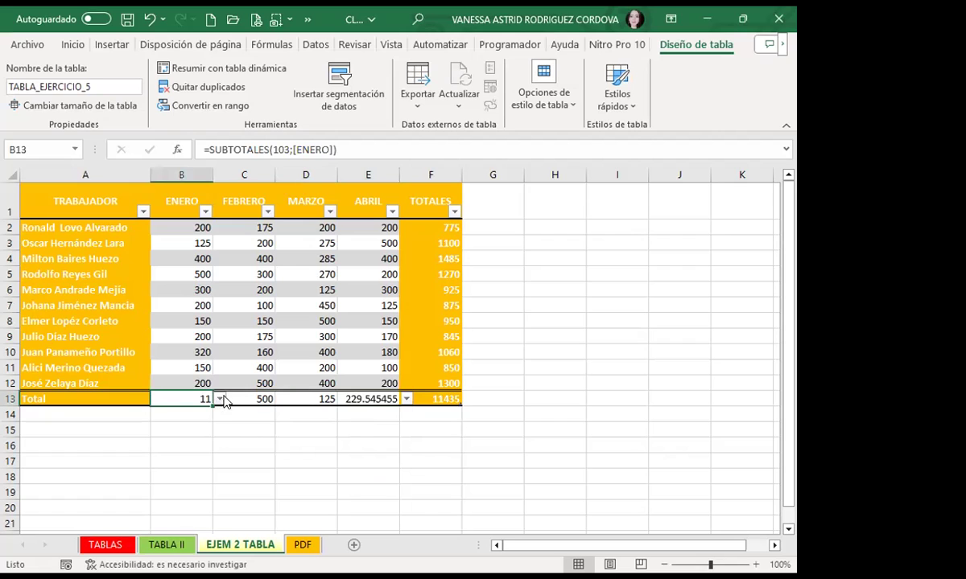
pyautogui.click(351, 395)
pyautogui.click(72, 44)
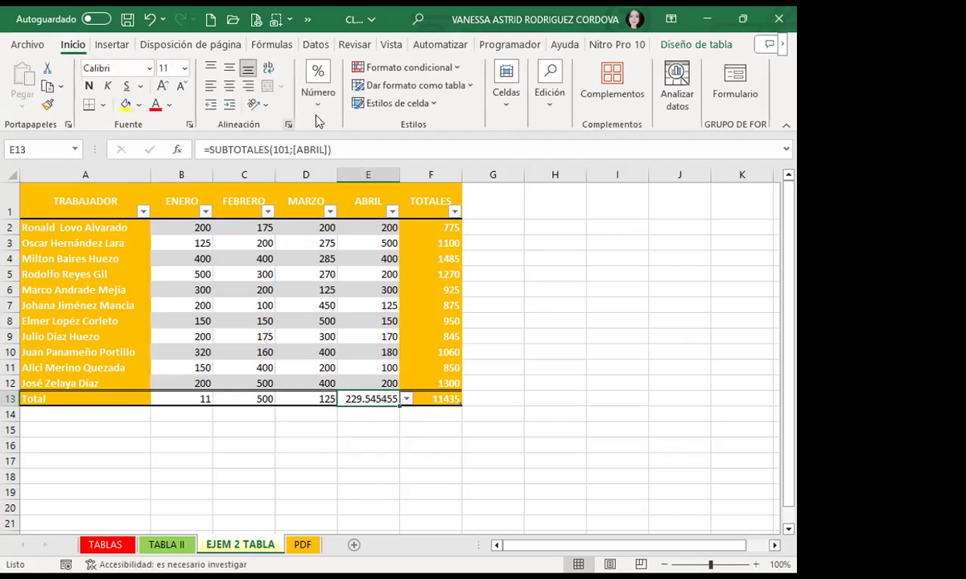
pyautogui.click(323, 111)
pyautogui.click(401, 171)
pyautogui.click(401, 171)
pyautogui.click(400, 170)
pyautogui.click(401, 171)
pyautogui.click(401, 171)
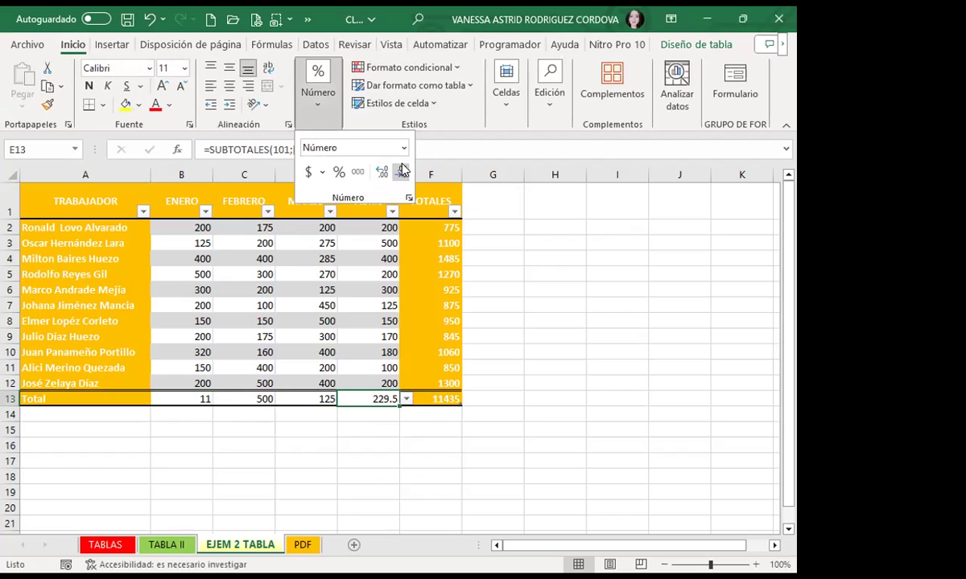
# Change the ENERO total to Promedio and show it with one decimal as 249.5.
pyautogui.click(191, 402)
pyautogui.click(219, 399)
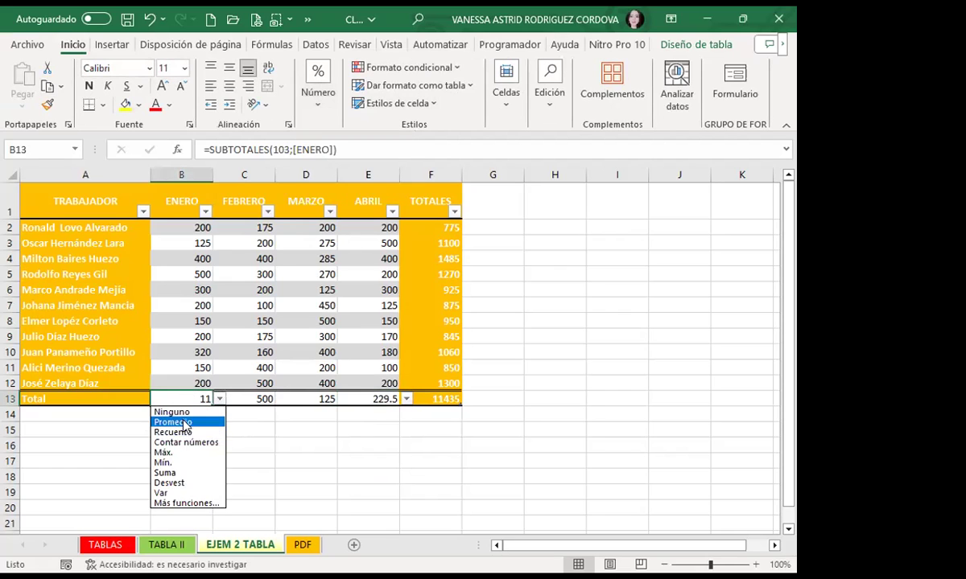
pyautogui.click(185, 417)
pyautogui.click(217, 427)
pyautogui.click(173, 399)
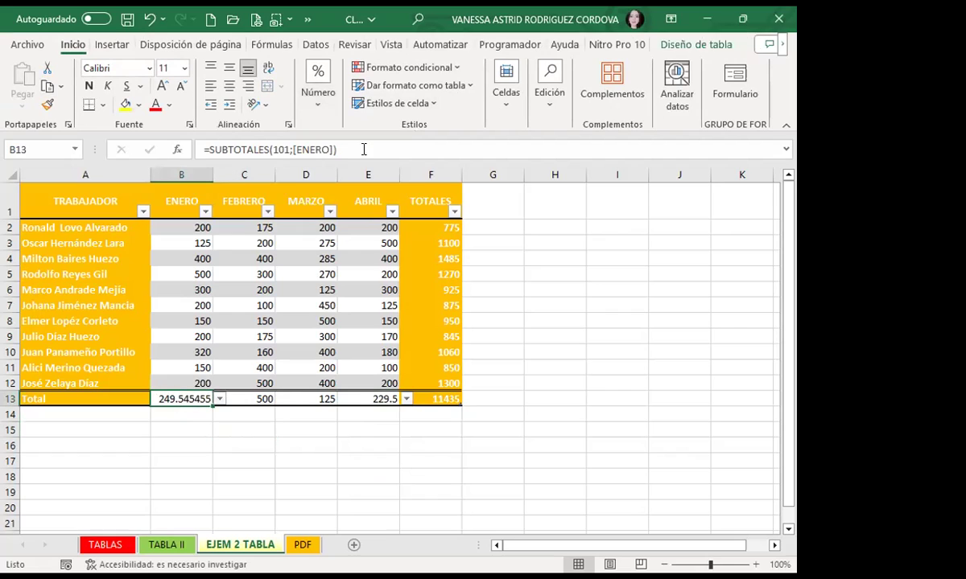
pyautogui.click(318, 96)
pyautogui.click(401, 170)
pyautogui.click(400, 170)
pyautogui.click(401, 170)
pyautogui.click(401, 171)
pyautogui.click(401, 171)
pyautogui.click(401, 170)
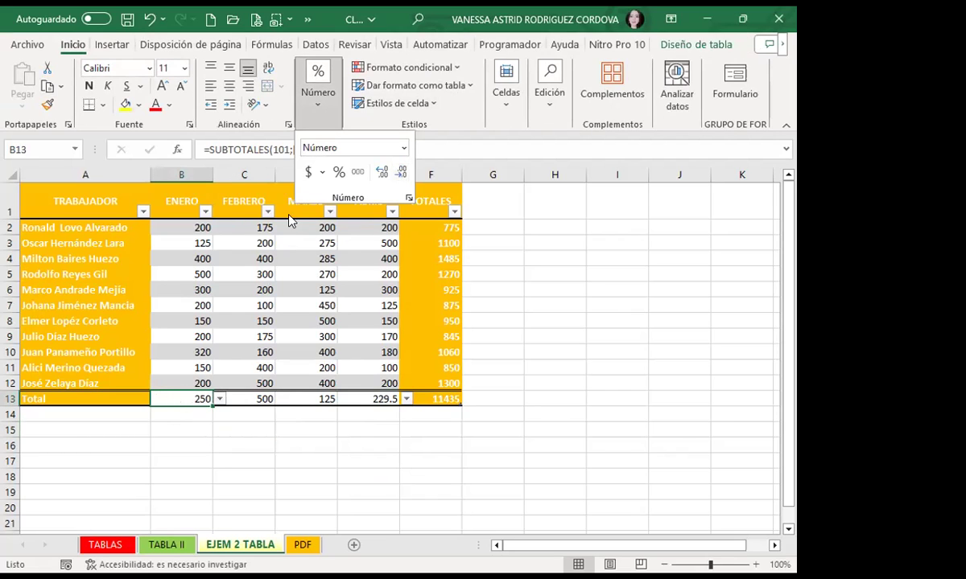
pyautogui.hotkey('ctrl', 'z')
pyautogui.click(202, 400)
pyautogui.click(240, 301)
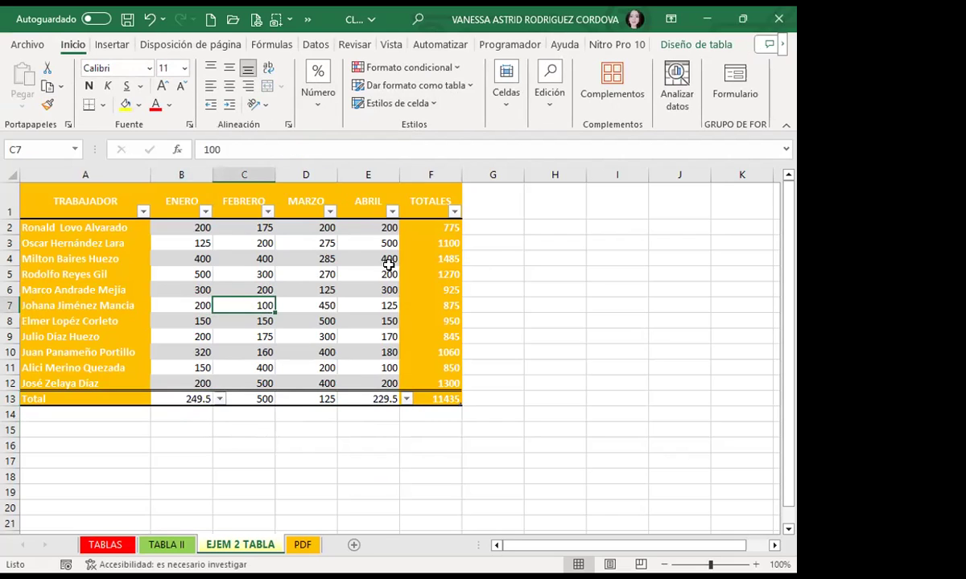
# Hide the worksheet gridlines from the Vista tab's Mostrar options.
pyautogui.click(314, 45)
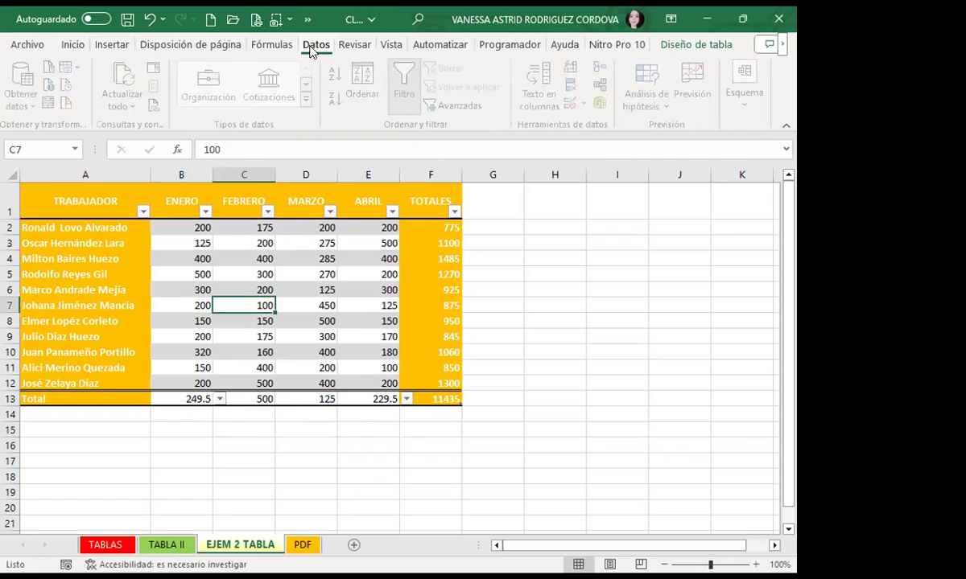
pyautogui.click(391, 45)
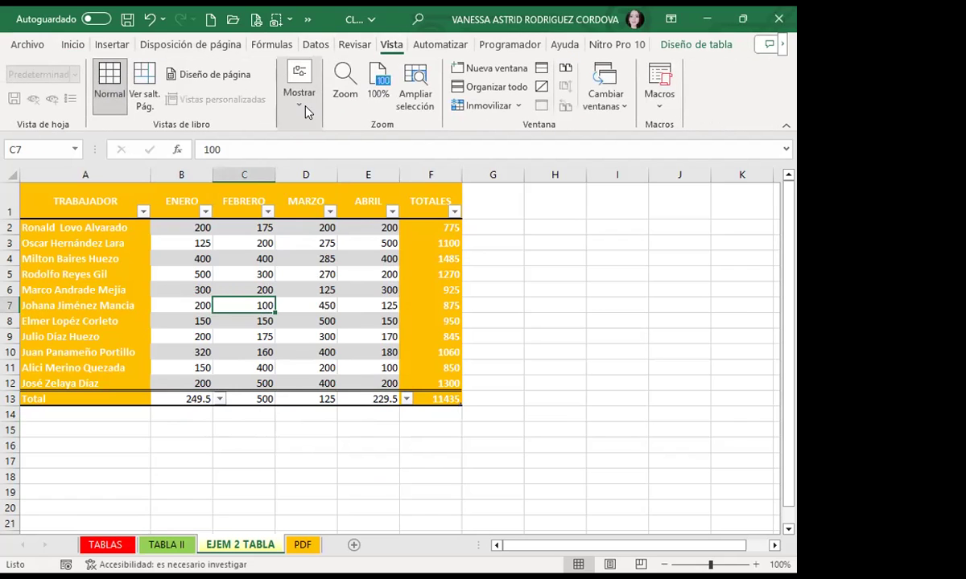
pyautogui.click(302, 117)
pyautogui.click(343, 158)
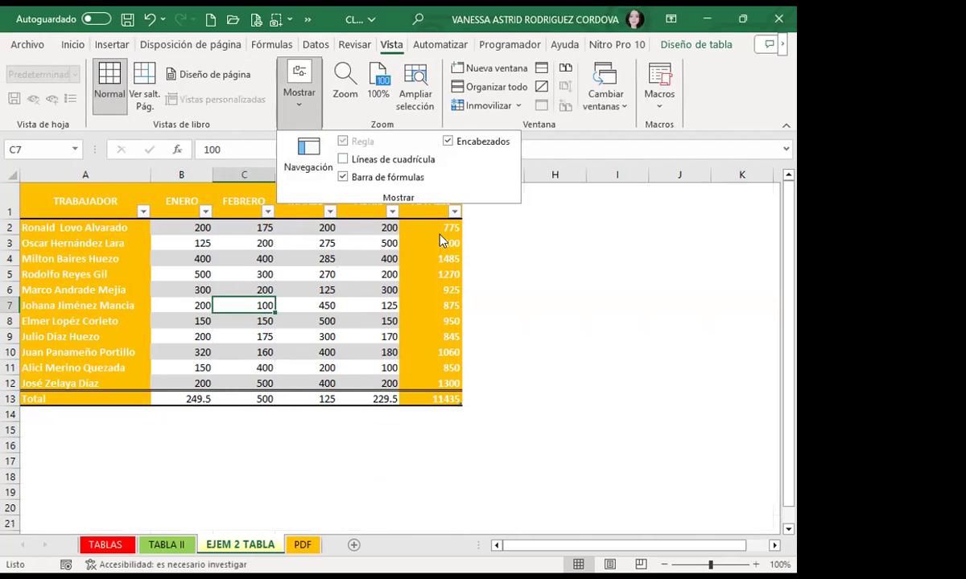
pyautogui.click(258, 261)
pyautogui.click(258, 259)
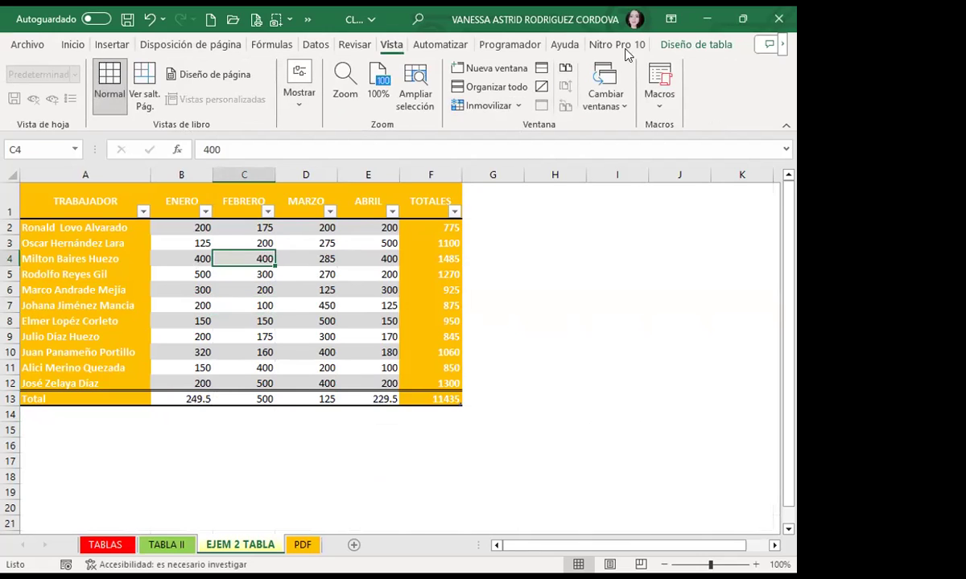
# Check the January values and the TOTALES sum formula in the table.
pyautogui.click(689, 48)
pyautogui.click(346, 283)
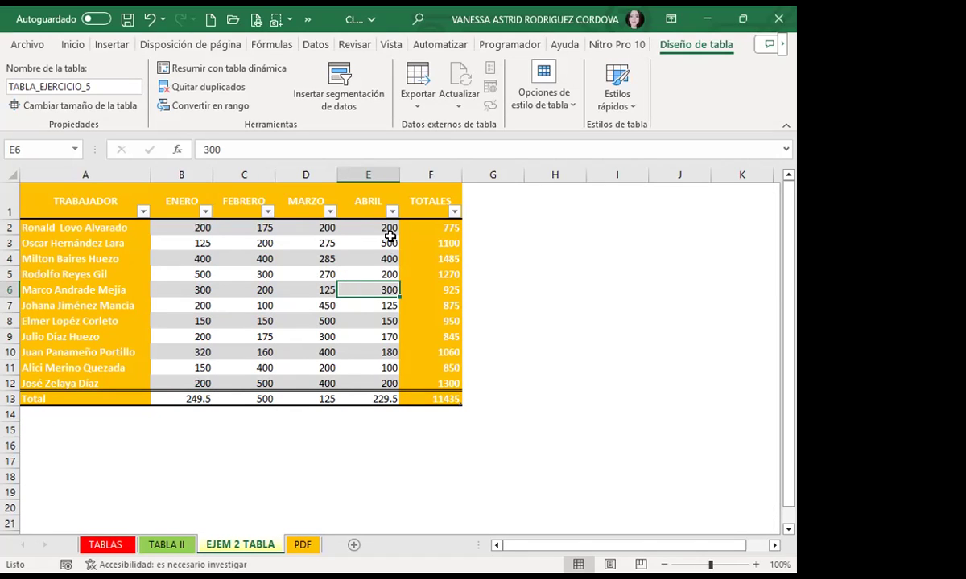
pyautogui.click(201, 227)
pyautogui.click(440, 230)
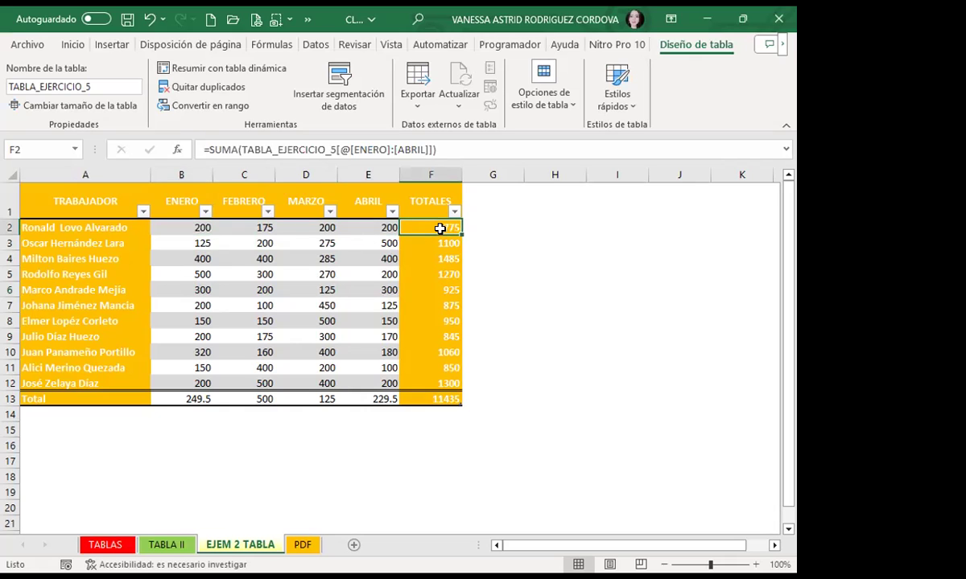
pyautogui.click(94, 226)
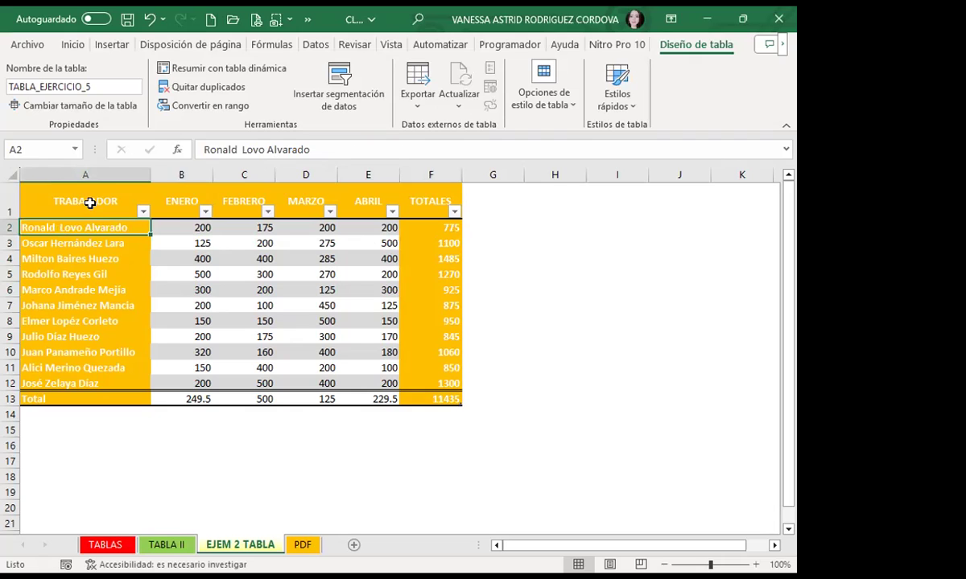
# Insert a TRABAJADOR slicer and drag it beside the table into columns H–I.
pyautogui.click(326, 89)
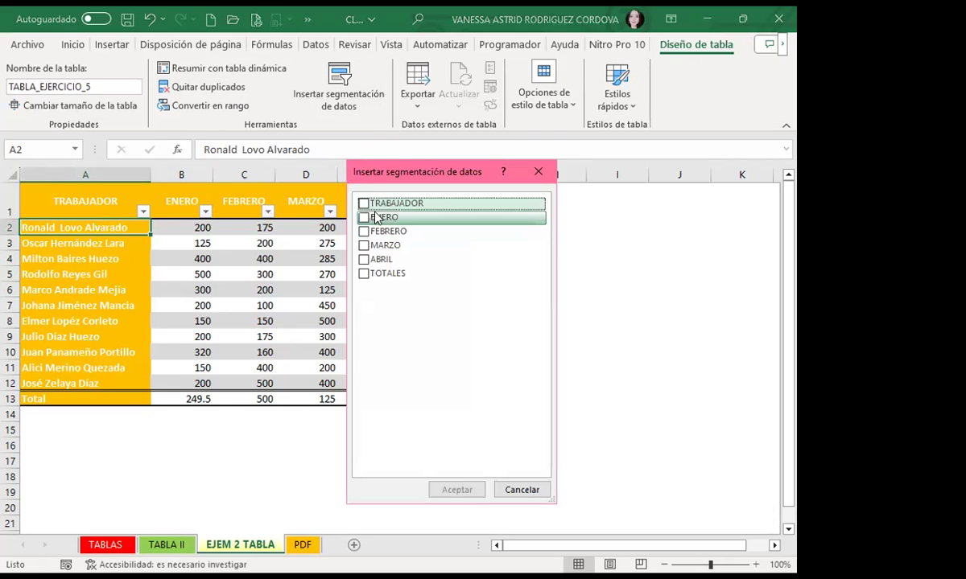
pyautogui.click(364, 204)
pyautogui.click(448, 487)
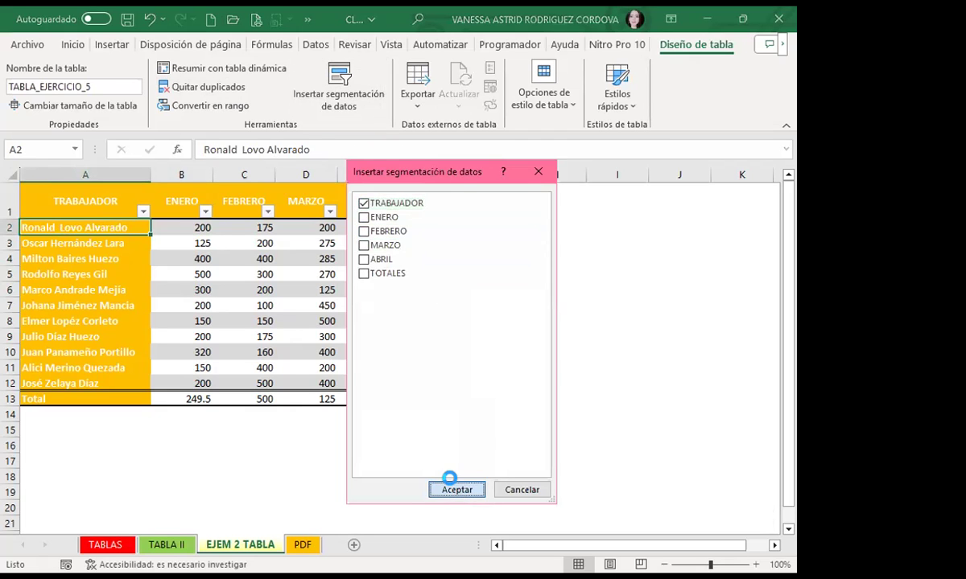
pyautogui.moveTo(394, 261); pyautogui.dragTo(578, 197)
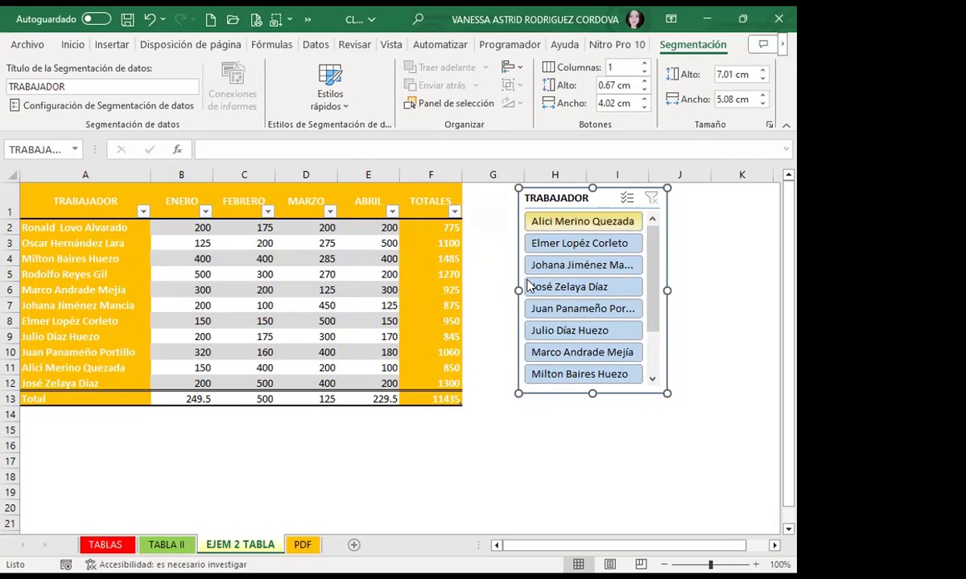
pyautogui.click(567, 269)
pyautogui.moveTo(566, 273); pyautogui.dragTo(583, 350)
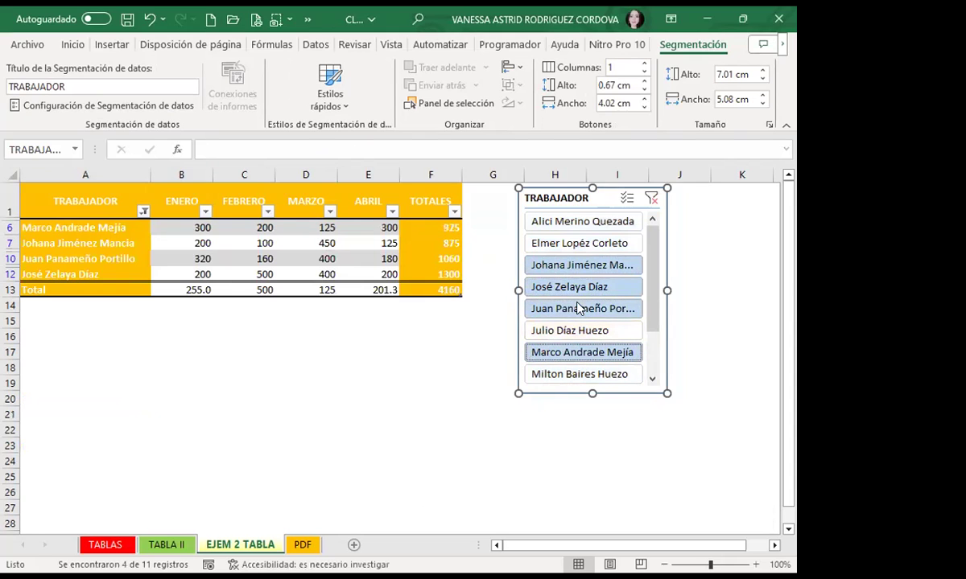
pyautogui.click(652, 198)
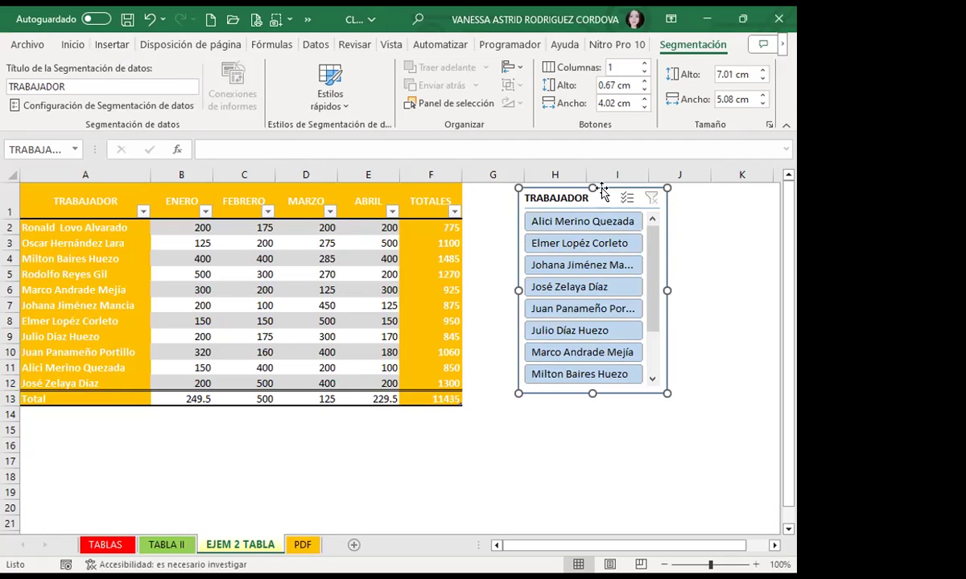
# Move the TRABAJADOR slicer below the table and apply a dark orange slicer style.
pyautogui.moveTo(607, 193); pyautogui.dragTo(267, 427)
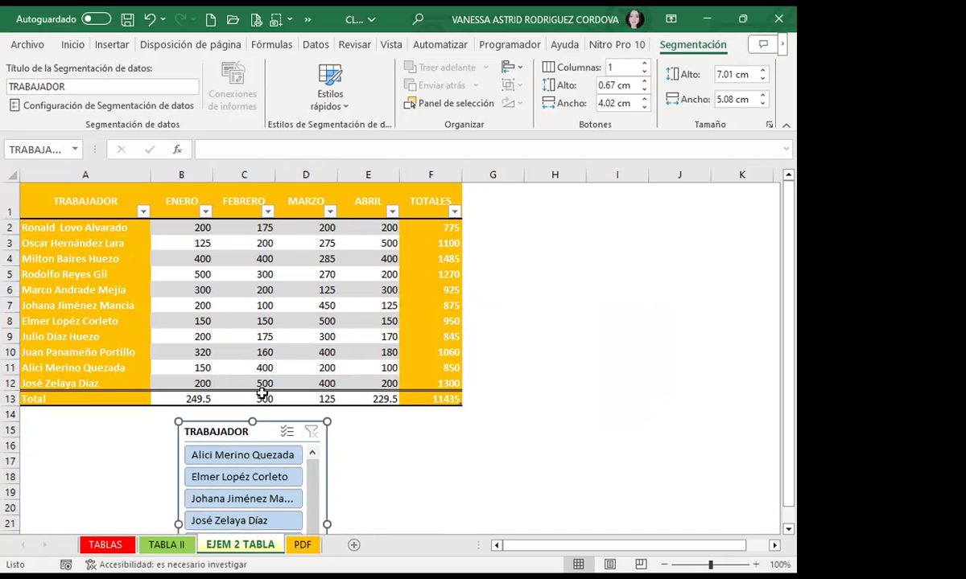
pyautogui.click(328, 84)
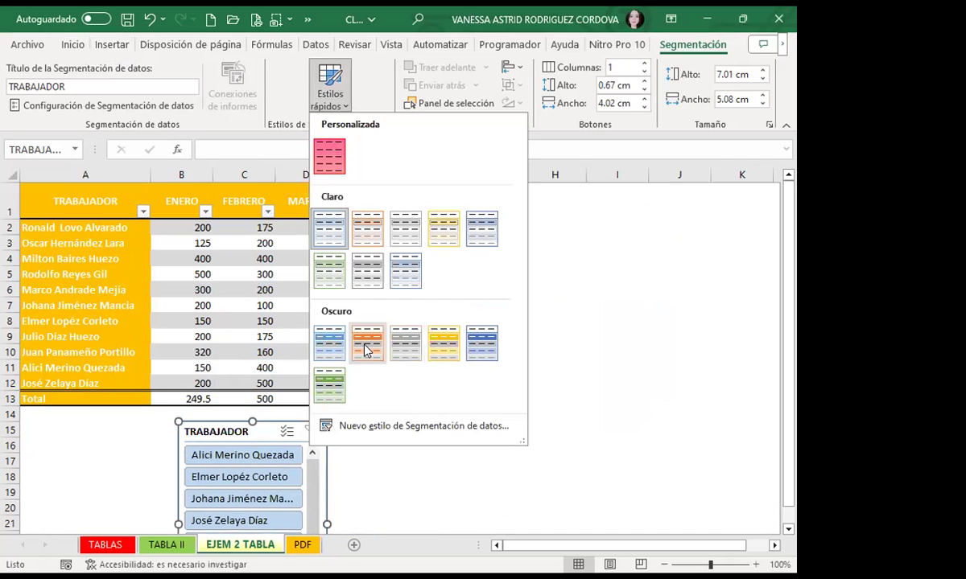
pyautogui.click(471, 345)
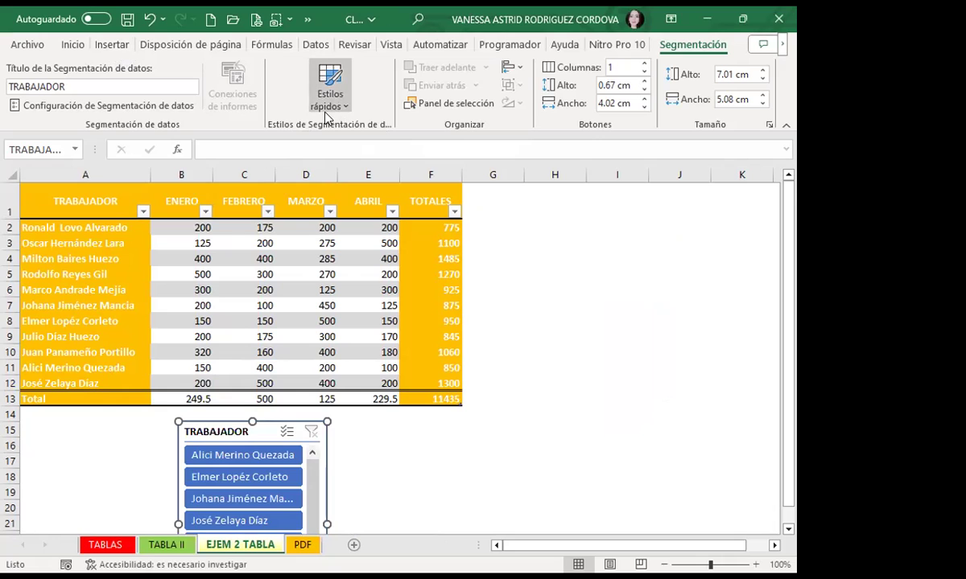
pyautogui.click(358, 447)
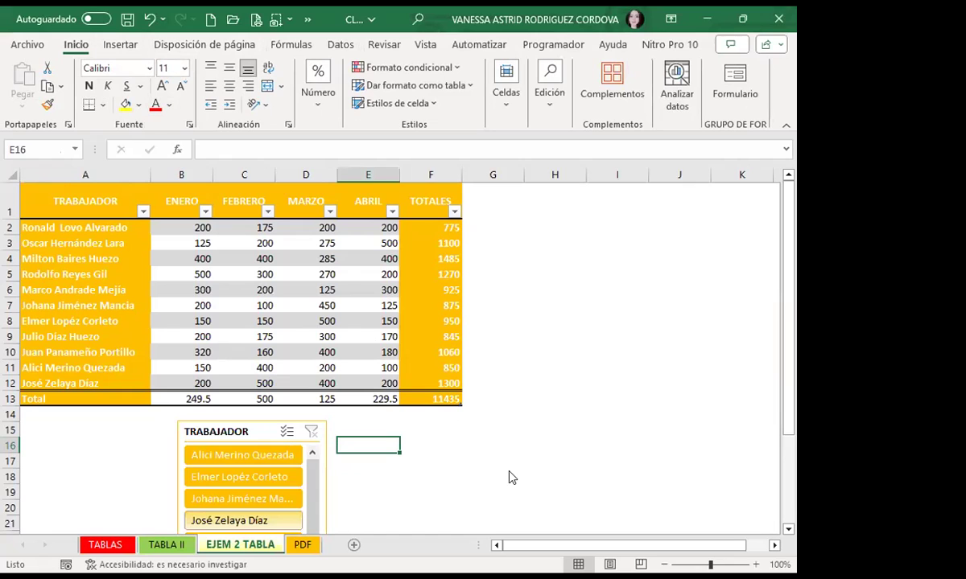
# Print-preview the TABLAS sheet, then return to the EJEM 2 TABLA sheet.
pyautogui.click(105, 546)
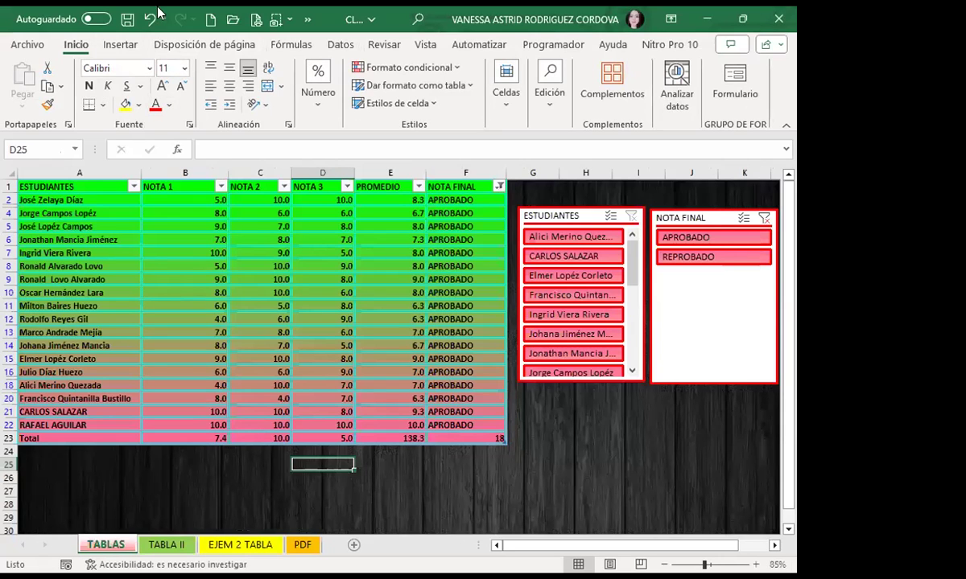
pyautogui.click(255, 21)
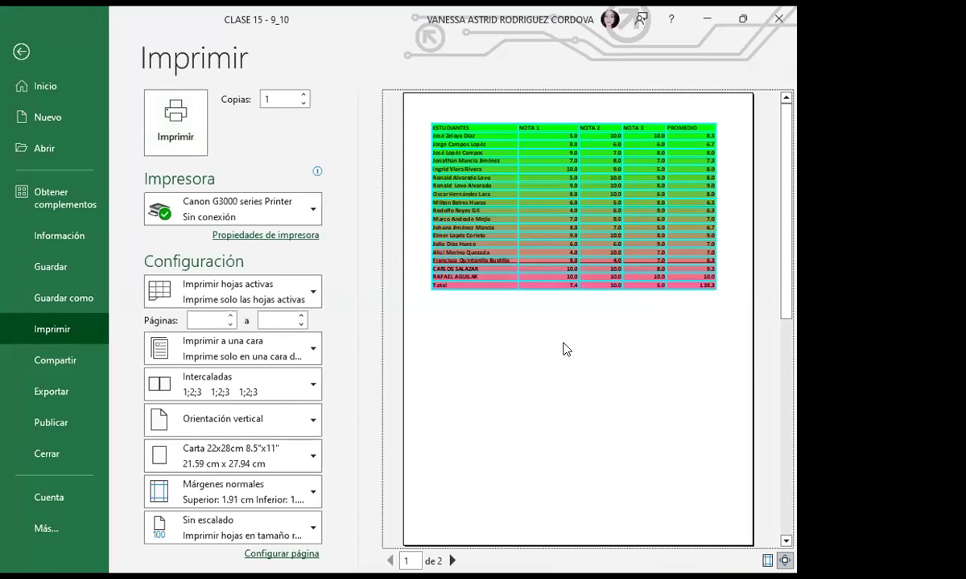
pyautogui.click(20, 51)
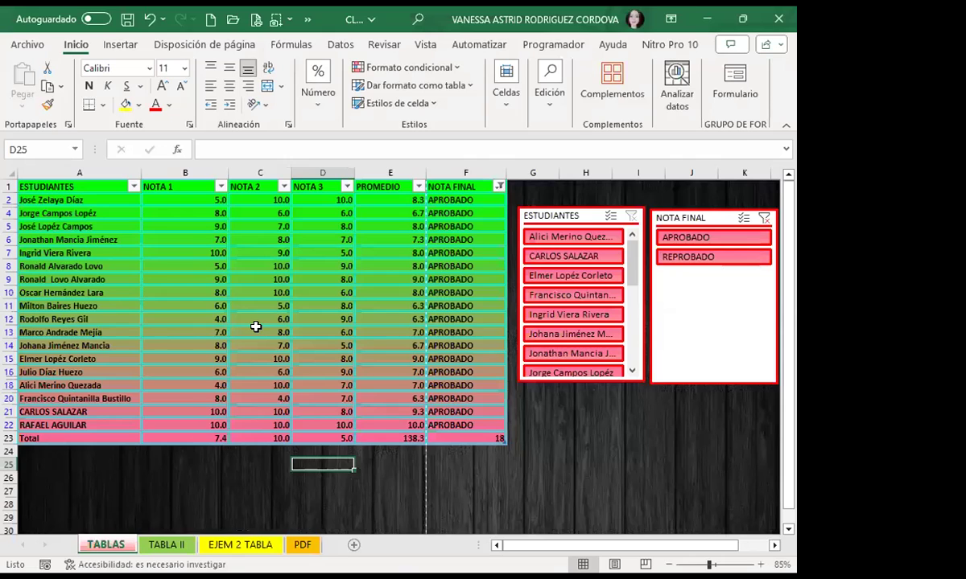
pyautogui.click(237, 545)
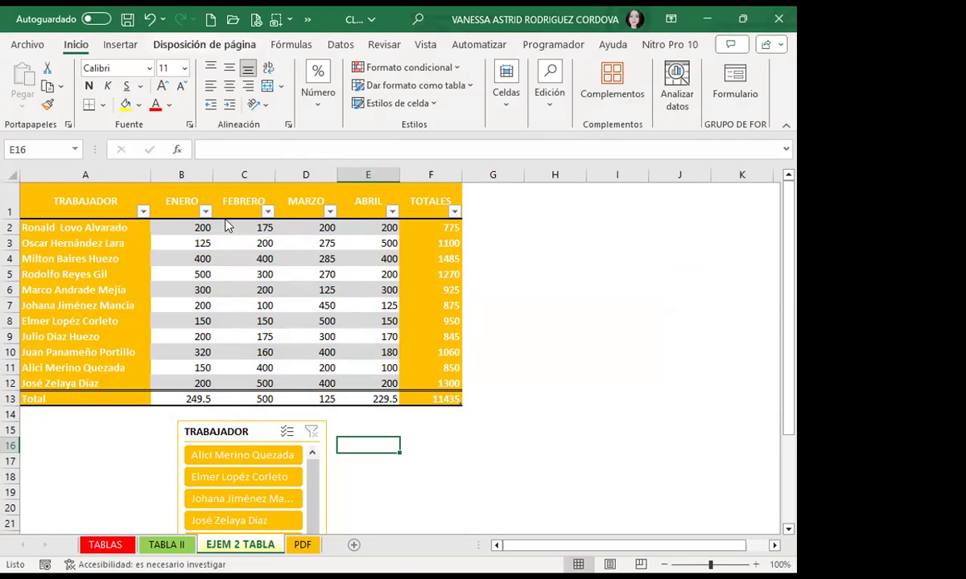
# Open the EJEM 2 TABLA page header for editing and pick Imagen for the centre section.
pyautogui.click(121, 46)
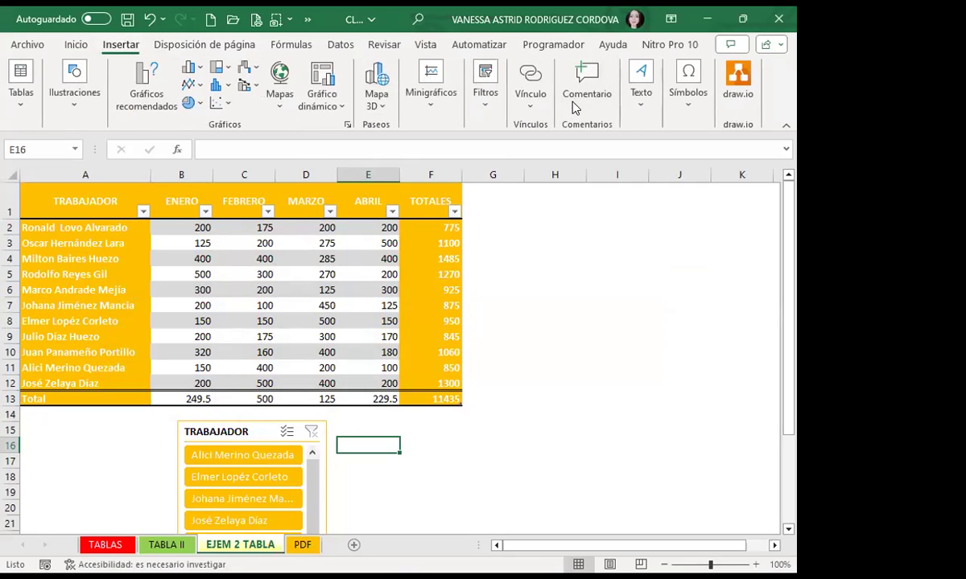
pyautogui.click(640, 92)
pyautogui.click(660, 155)
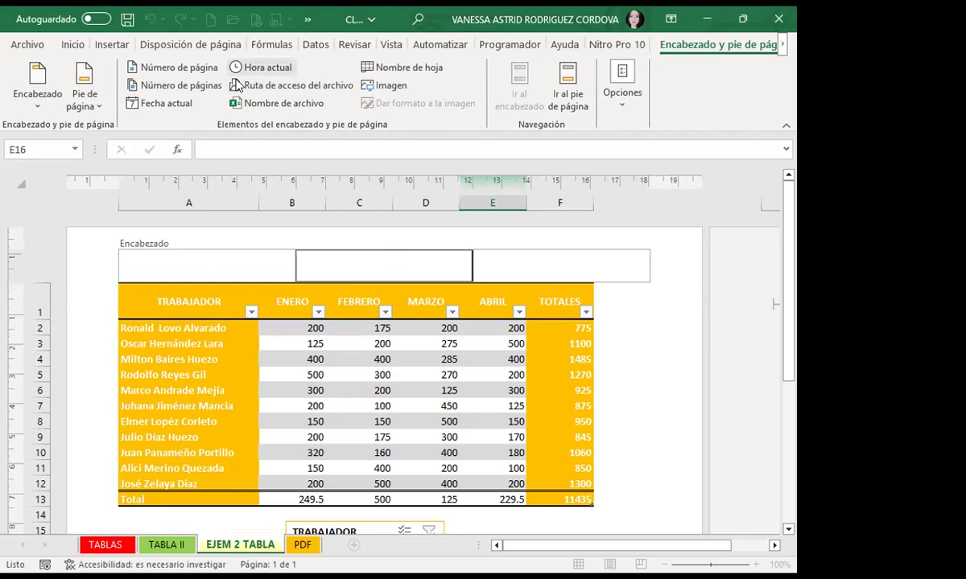
pyautogui.click(389, 87)
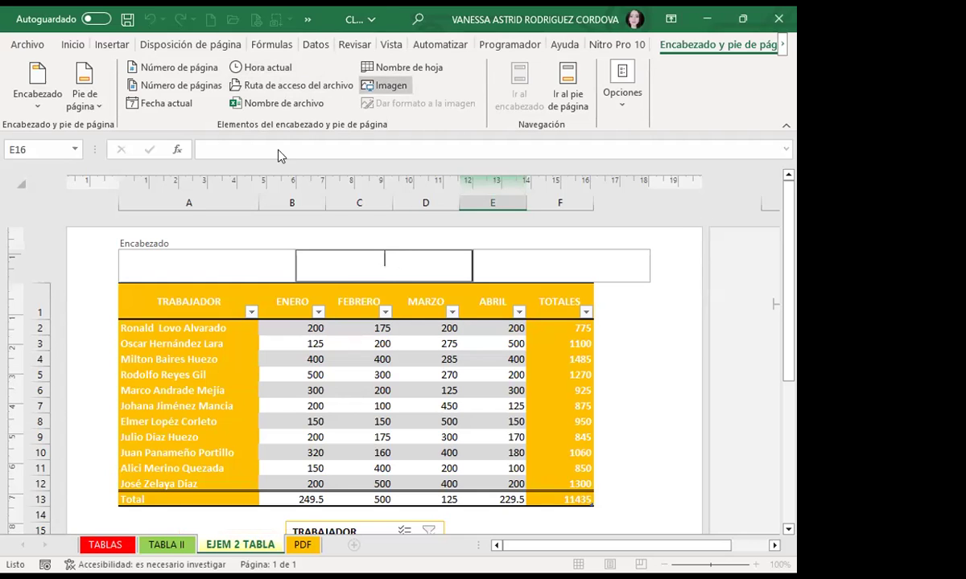
# Choose Desde un archivo and browse to C:\Archivos de programa\Microsoft Office\root\CLIPART\PUB60COR.
pyautogui.click(244, 216)
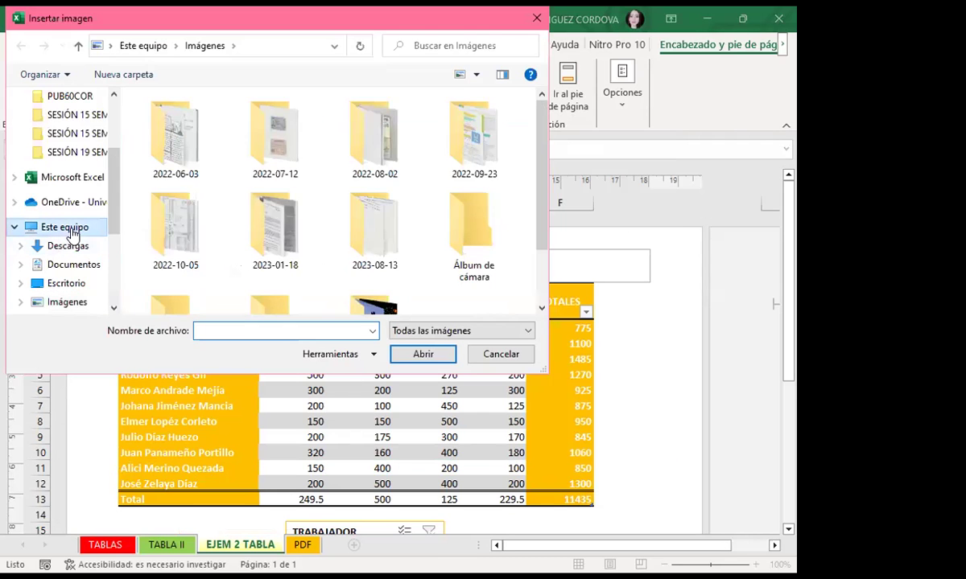
pyautogui.click(71, 233)
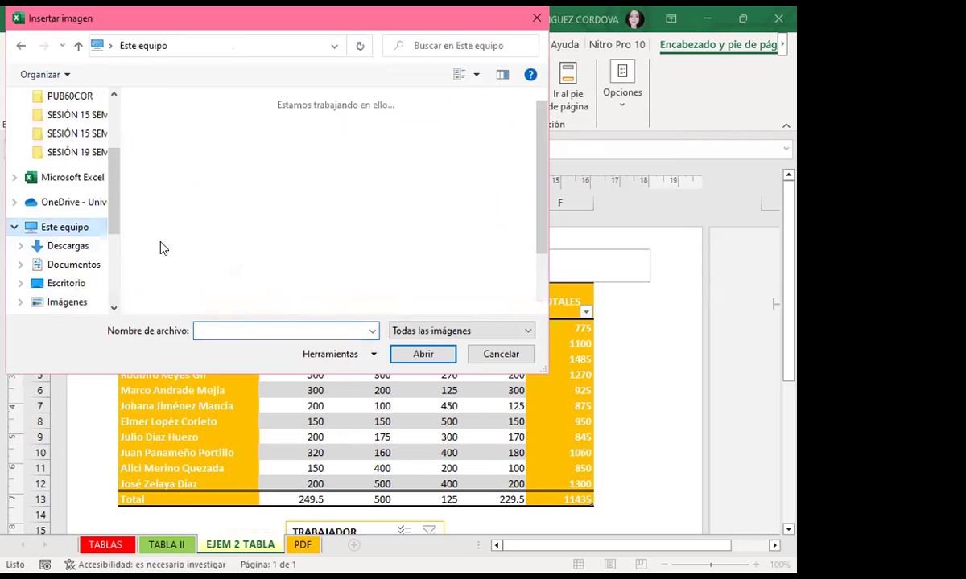
pyautogui.scroll(-2, 153, 249)
pyautogui.doubleClick(201, 250)
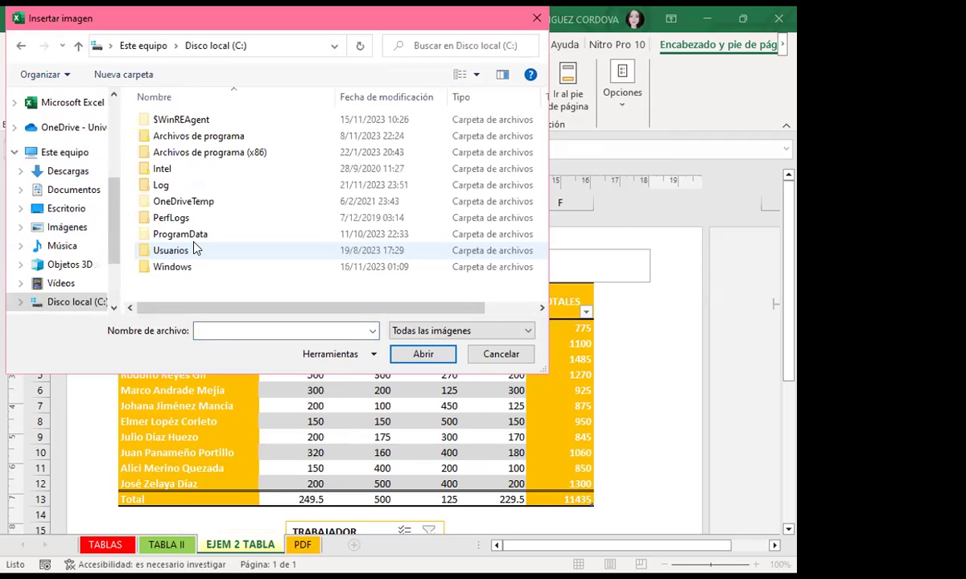
pyautogui.doubleClick(214, 142)
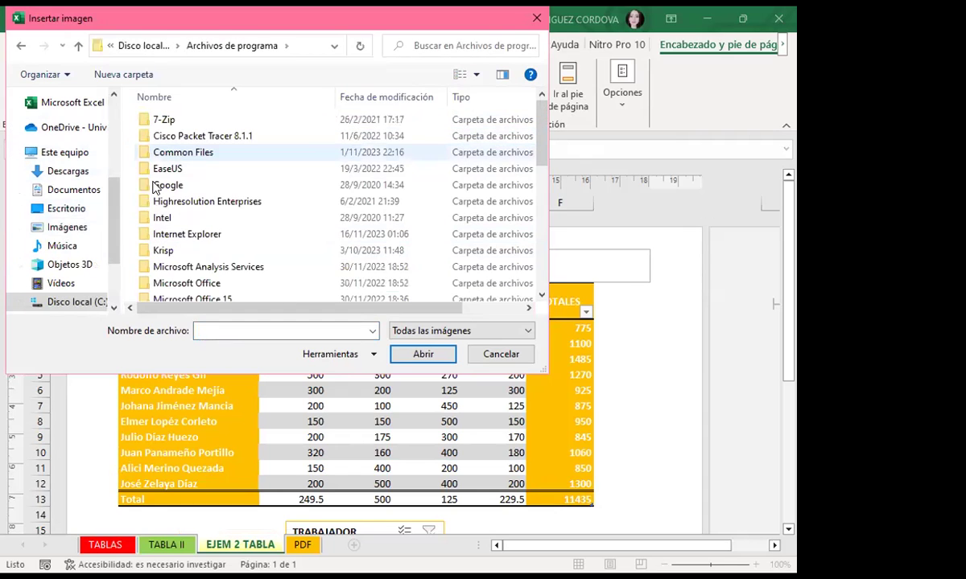
pyautogui.doubleClick(182, 284)
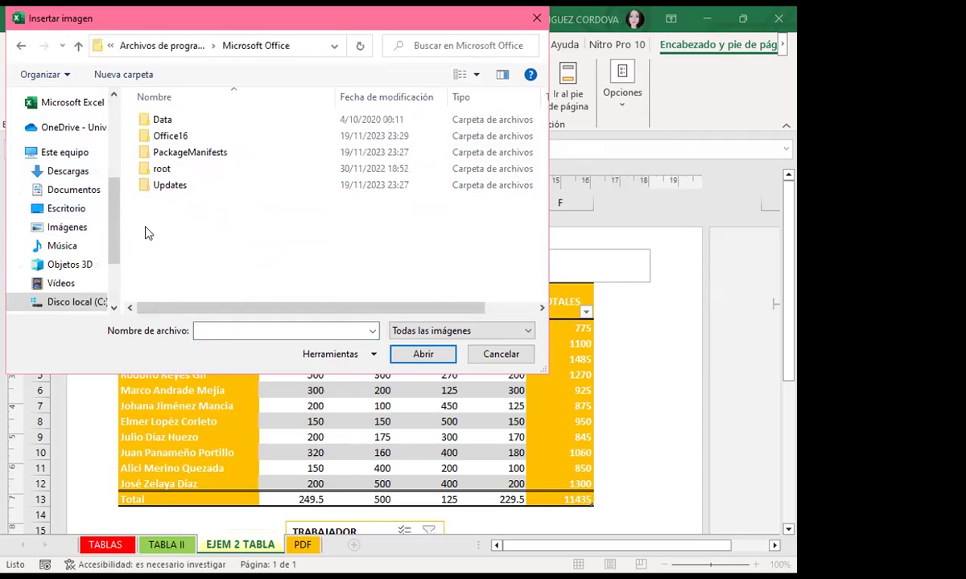
pyautogui.doubleClick(177, 170)
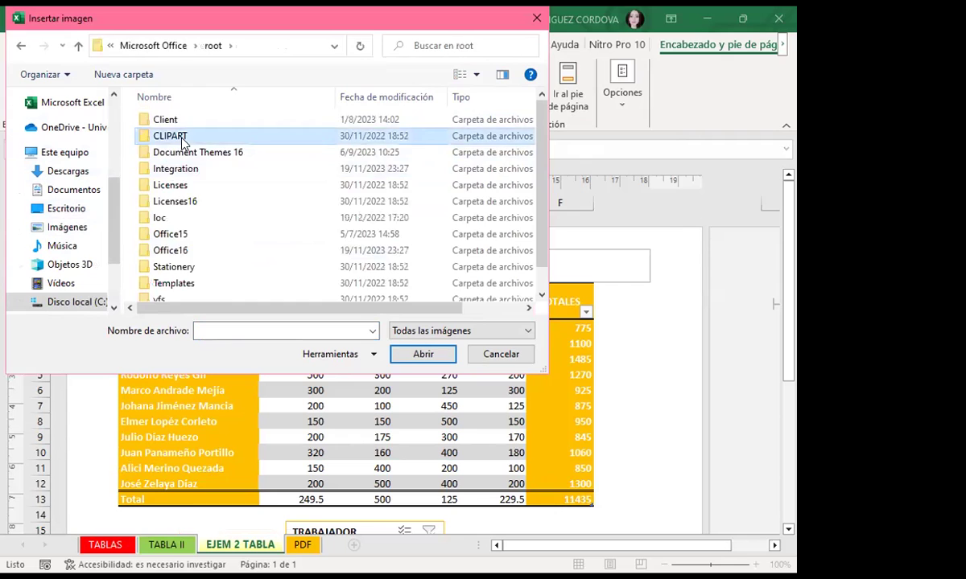
pyautogui.doubleClick(182, 138)
pyautogui.doubleClick(190, 121)
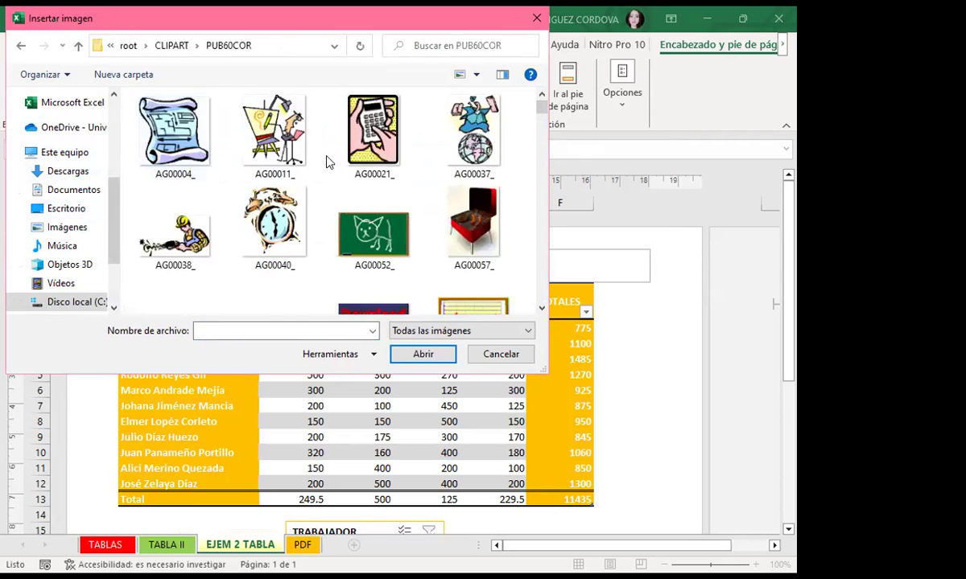
# Select the J0179963 picture and insert it into the centre header.
pyautogui.scroll(-10, 327, 161)
pyautogui.moveTo(542, 168); pyautogui.dragTo(543, 190)
pyautogui.scroll(-6, 420, 243)
pyautogui.scroll(-3, 362, 216)
pyautogui.scroll(-5, 302, 206)
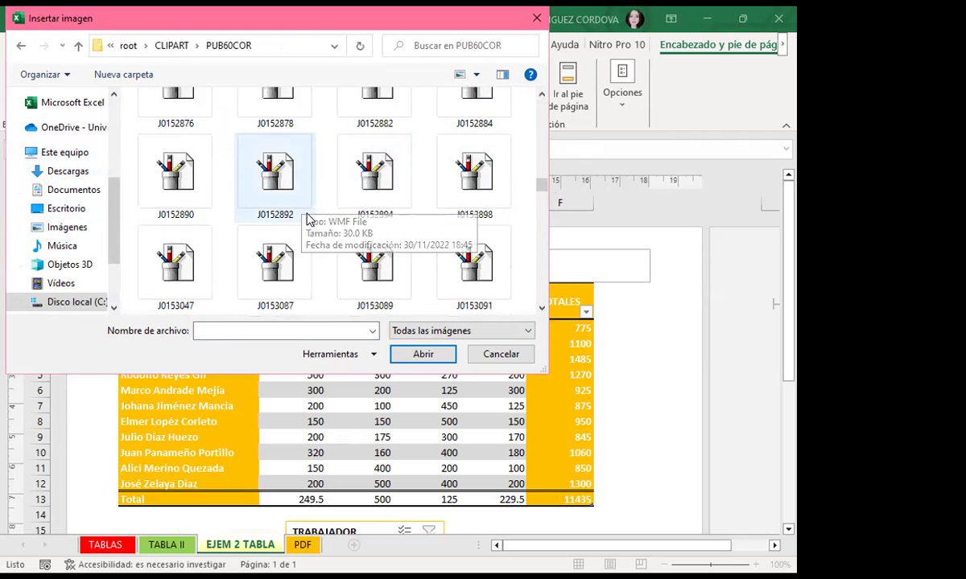
pyautogui.scroll(-8, 387, 237)
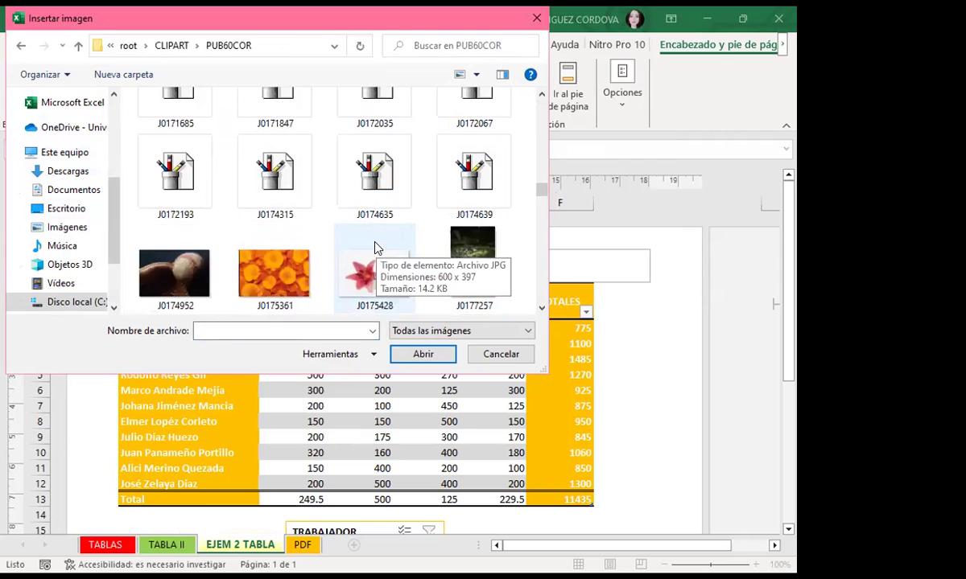
pyautogui.scroll(-1, 292, 256)
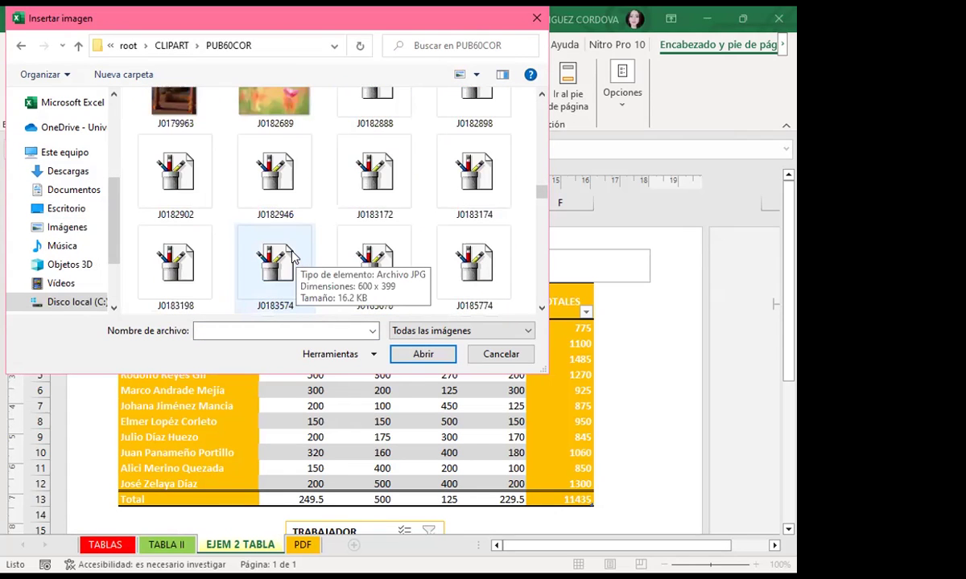
pyautogui.scroll(1, 204, 222)
pyautogui.scroll(-1, 203, 225)
pyautogui.scroll(-3, 202, 230)
pyautogui.scroll(4, 197, 234)
pyautogui.click(174, 221)
pyautogui.click(422, 354)
# Add line breaks before &[Imagen] so the picture sits behind the table, then reopen the header.
pyautogui.click(355, 258)
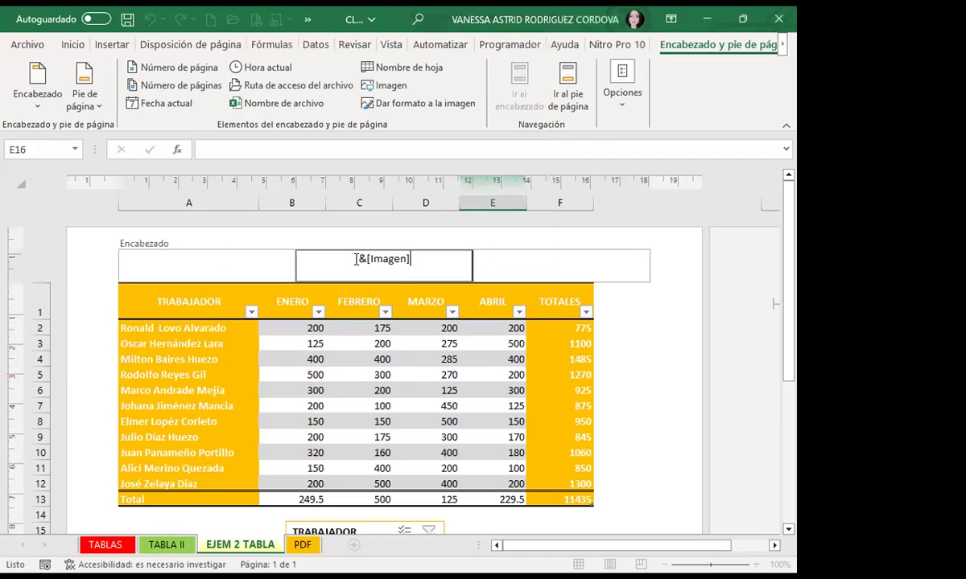
pyautogui.press('Return')
pyautogui.press('Return')
pyautogui.press('Return')
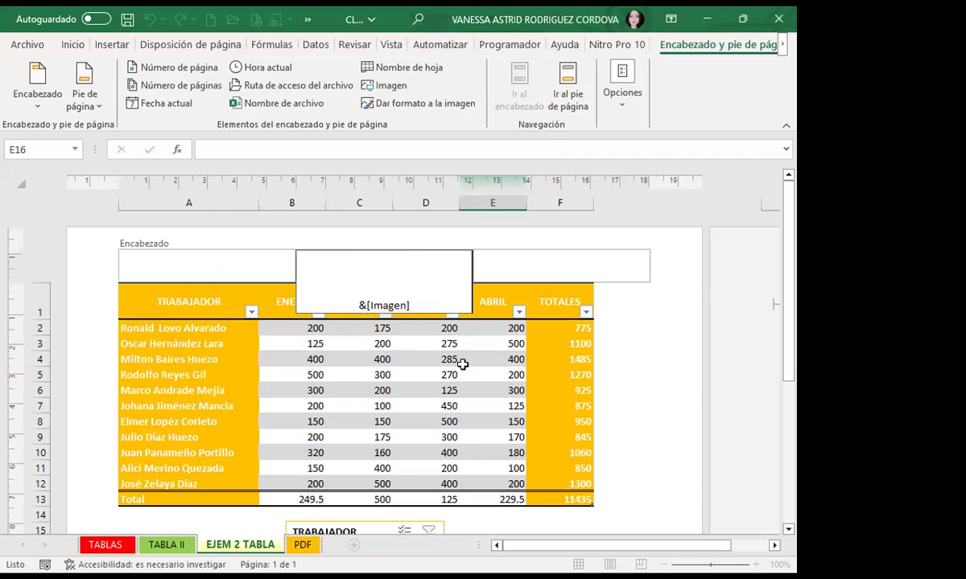
pyautogui.click(608, 371)
pyautogui.scroll(-5, 609, 397)
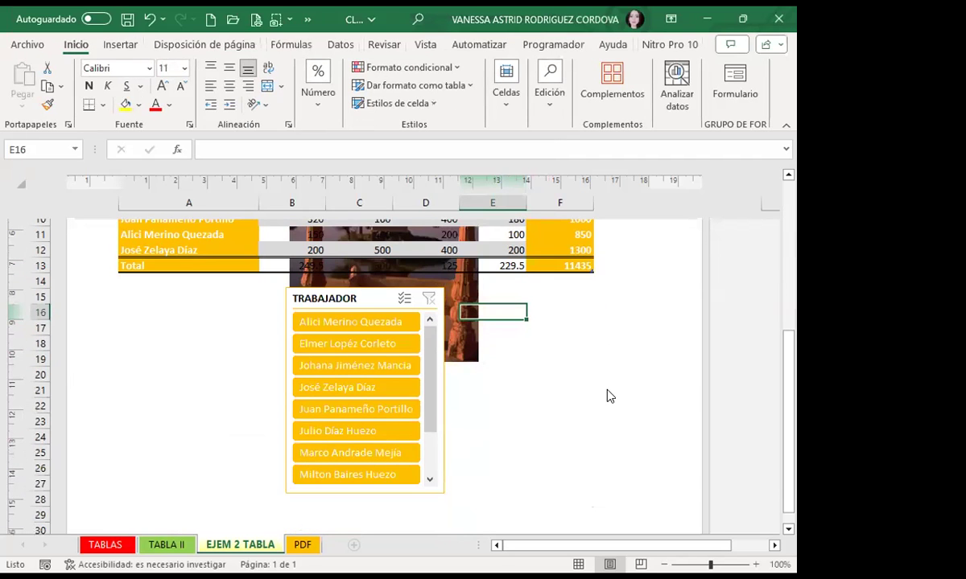
pyautogui.scroll(5, 608, 396)
pyautogui.scroll(-4, 384, 298)
pyautogui.scroll(4, 315, 283)
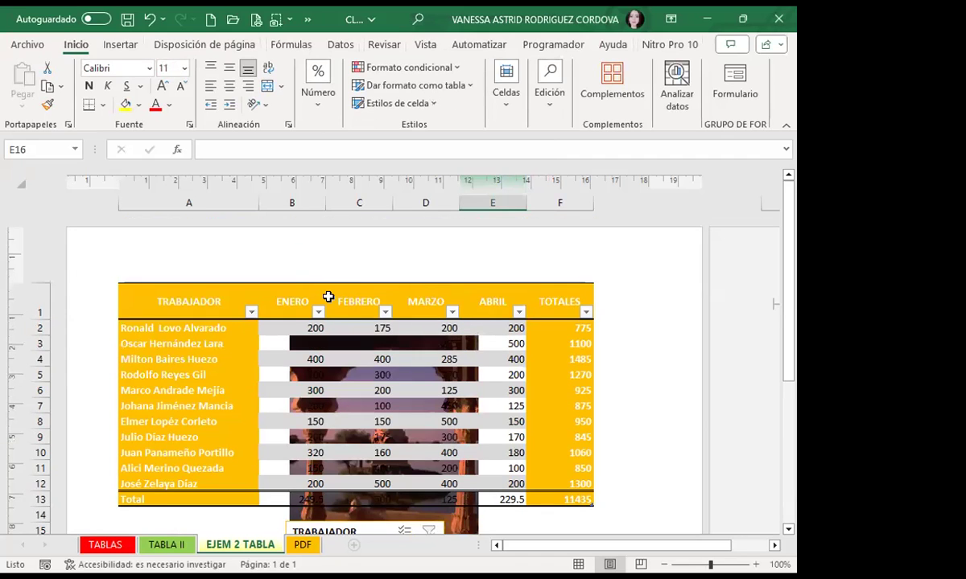
pyautogui.click(374, 255)
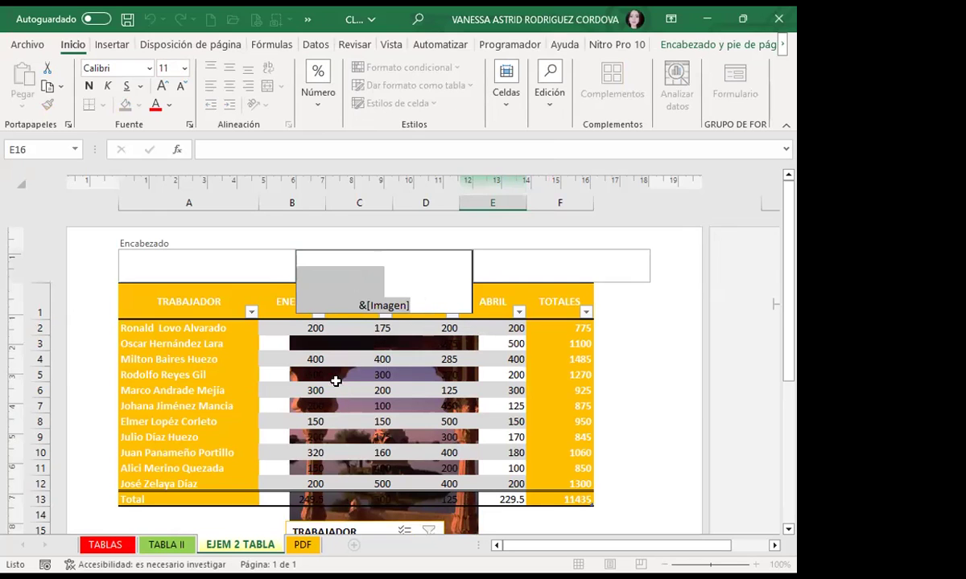
pyautogui.click(669, 45)
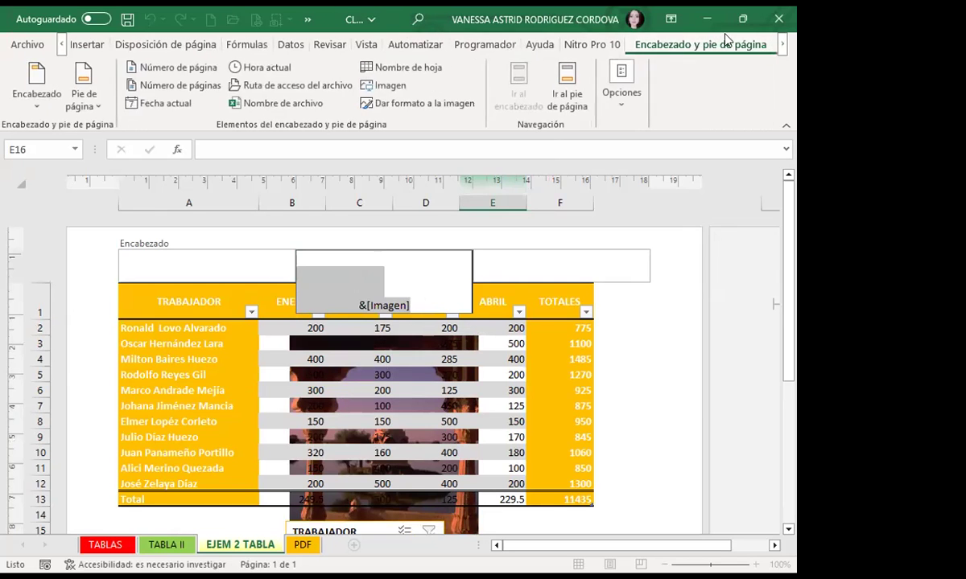
# Set the header picture's Imagen colour to Marca de agua so it fades.
pyautogui.click(403, 103)
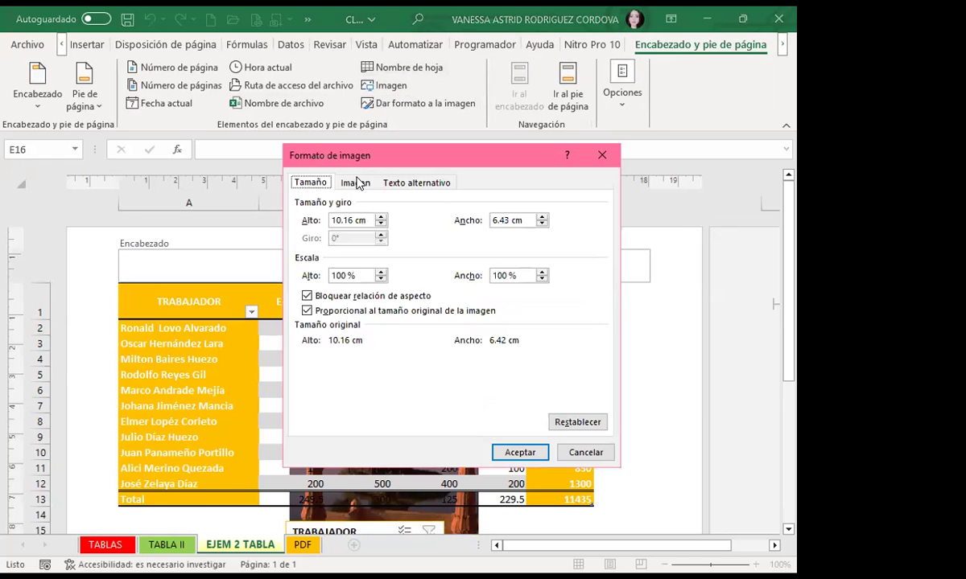
pyautogui.click(356, 182)
pyautogui.click(453, 276)
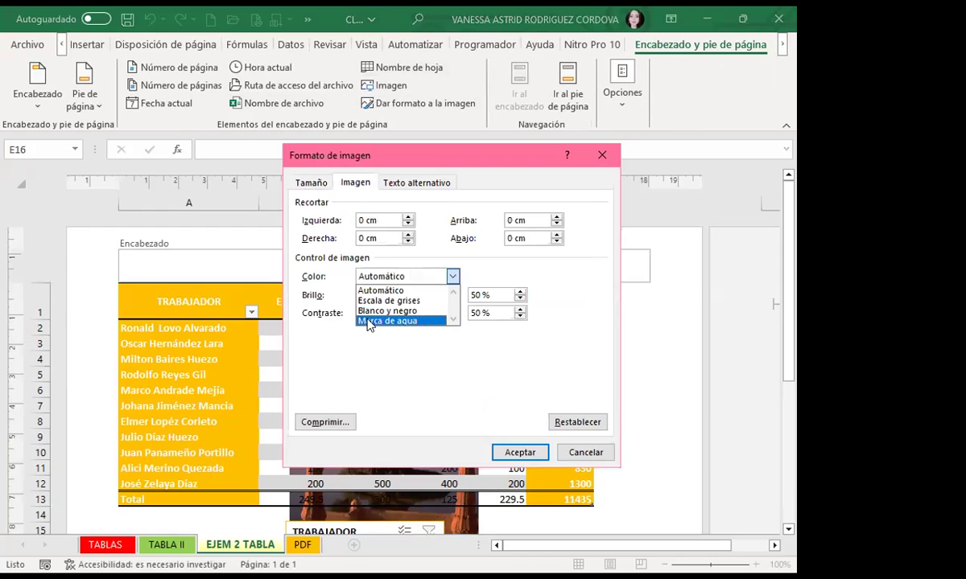
pyautogui.click(367, 321)
pyautogui.click(517, 452)
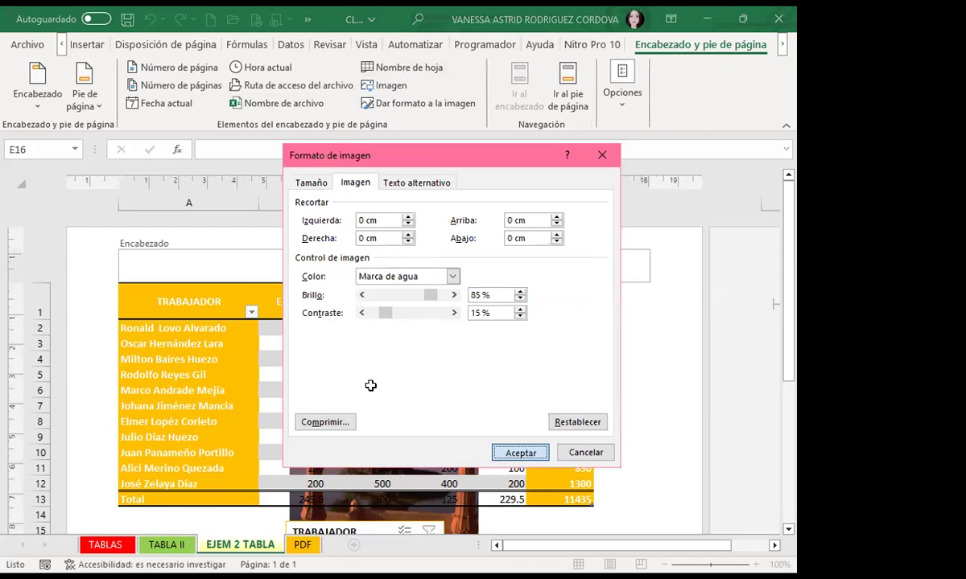
pyautogui.click(661, 378)
pyautogui.scroll(-2, 485, 360)
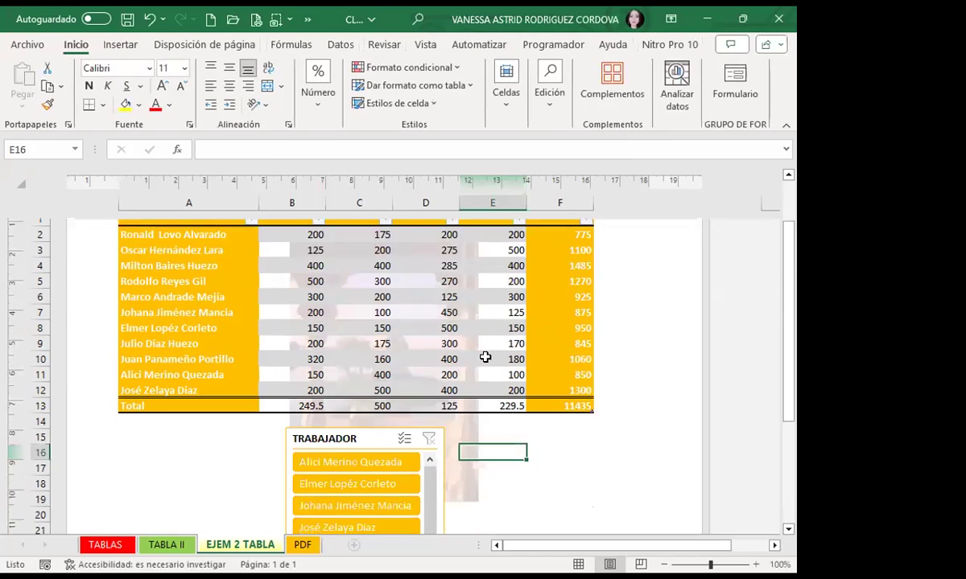
pyautogui.scroll(-3, 472, 384)
pyautogui.scroll(5, 405, 373)
pyautogui.scroll(-2, 398, 364)
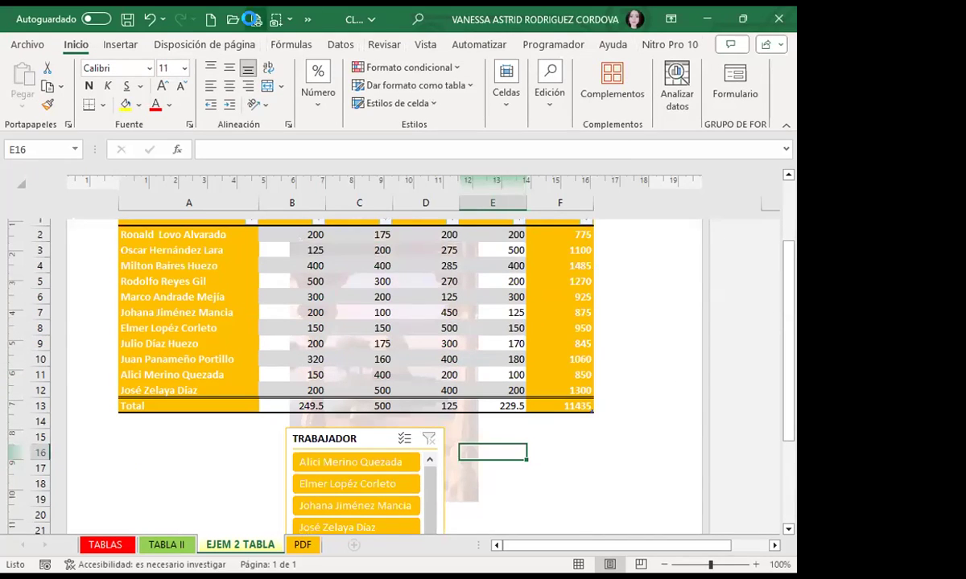
pyautogui.click(234, 19)
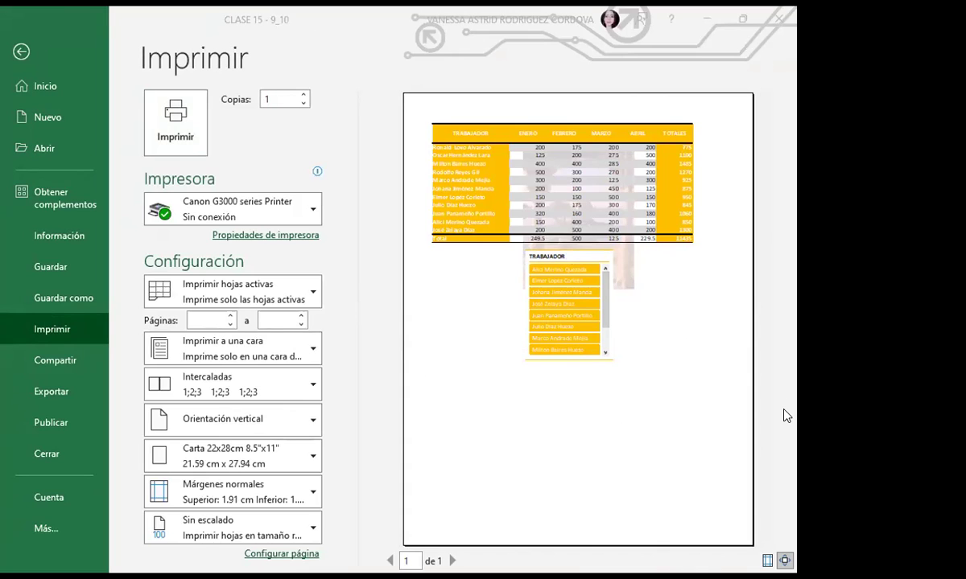
# Close the print preview once the table, slicer and watermark are confirmed on one page.
pyautogui.click(23, 51)
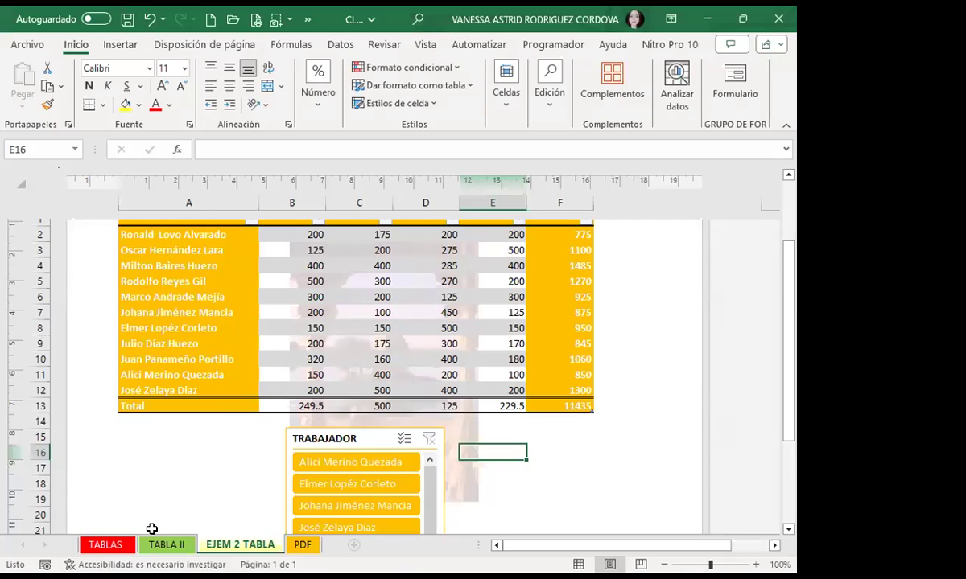
# Group all sheets from the TABLA II tab and look at the Insertar > Texto options.
pyautogui.rightClick(176, 550)
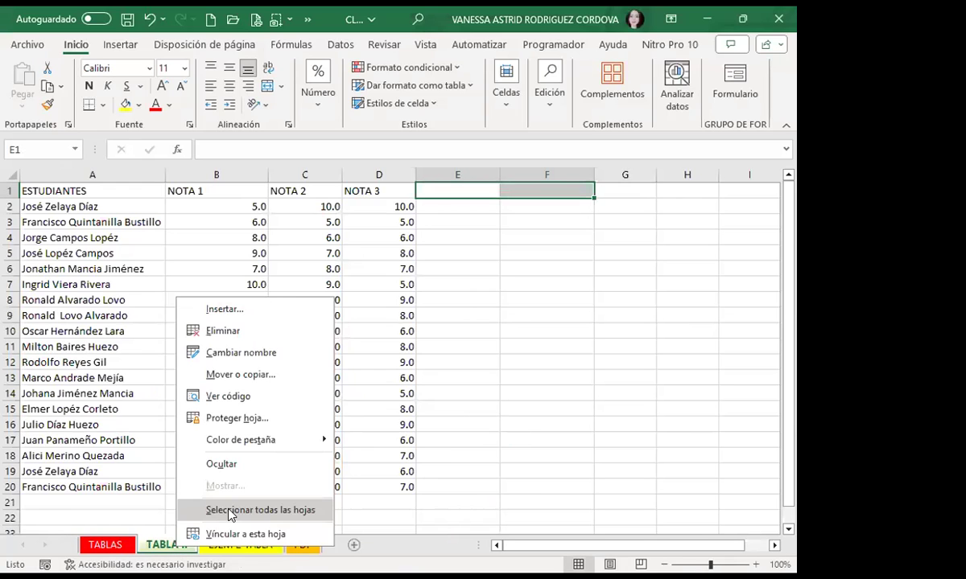
pyautogui.click(230, 511)
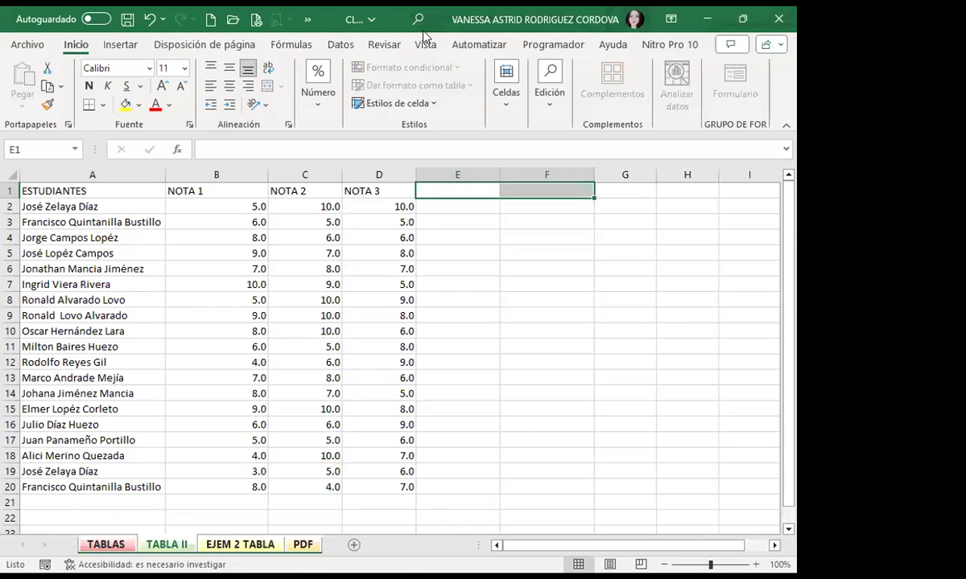
pyautogui.click(121, 44)
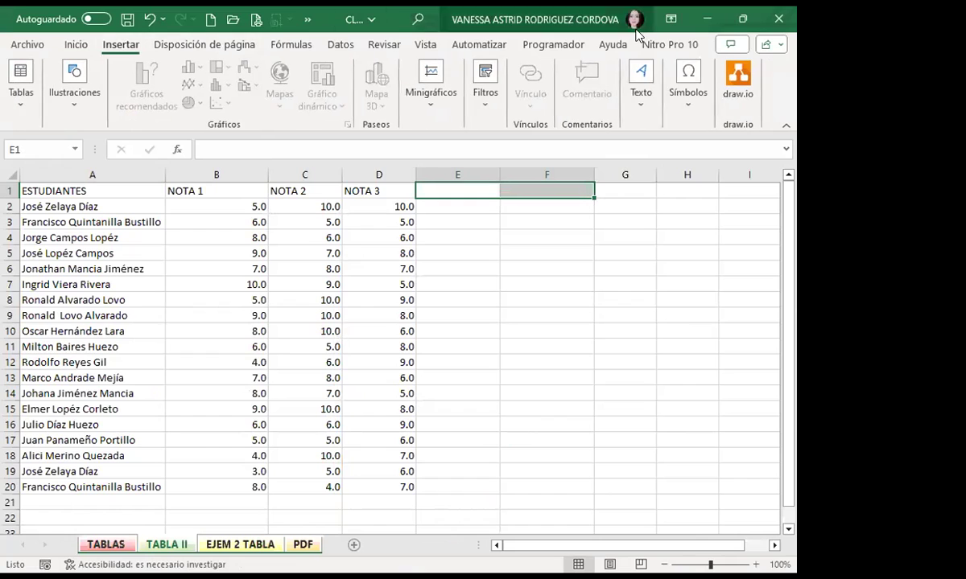
pyautogui.click(630, 109)
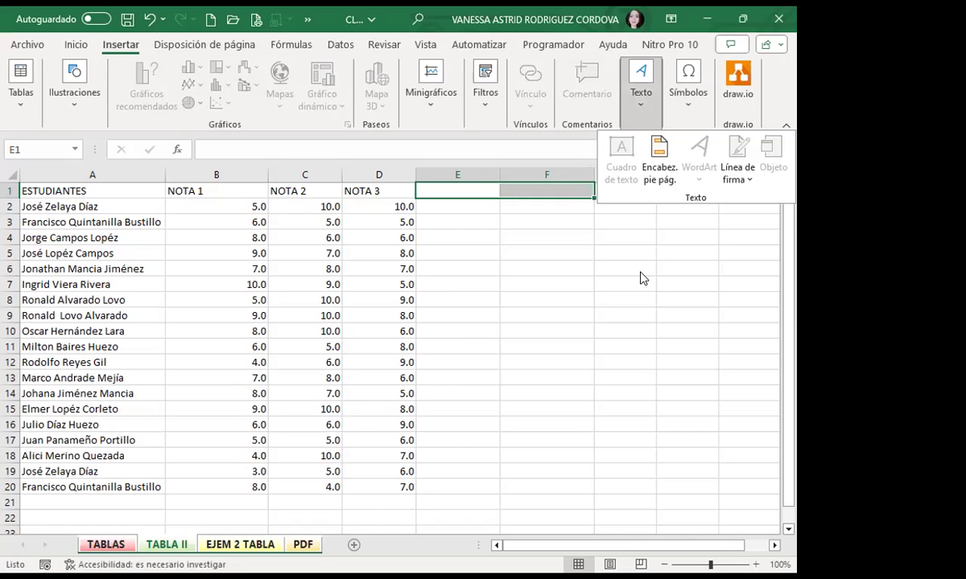
pyautogui.click(543, 317)
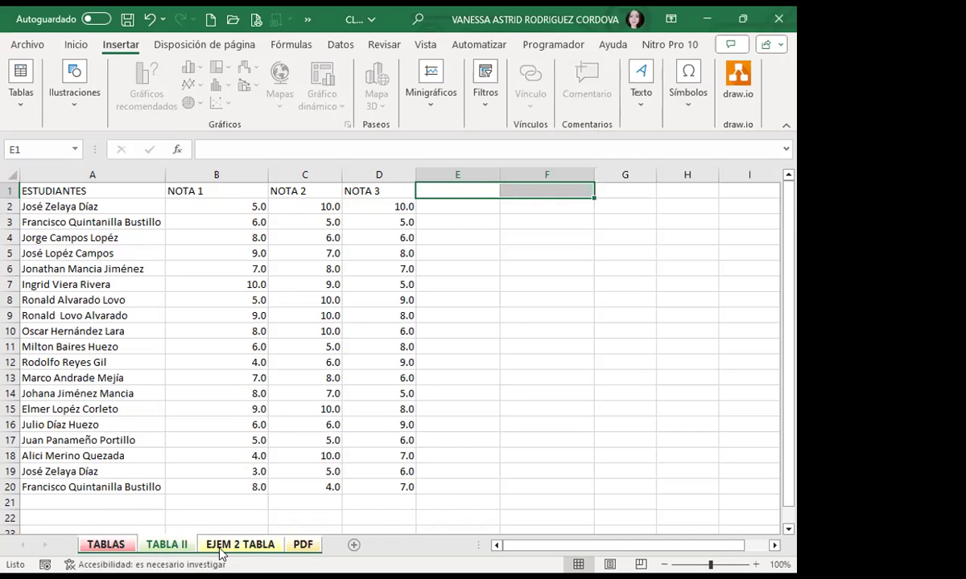
# Switch to the EJEM 2 TABLA sheet and set it to Normal view.
pyautogui.click(220, 549)
pyautogui.click(314, 359)
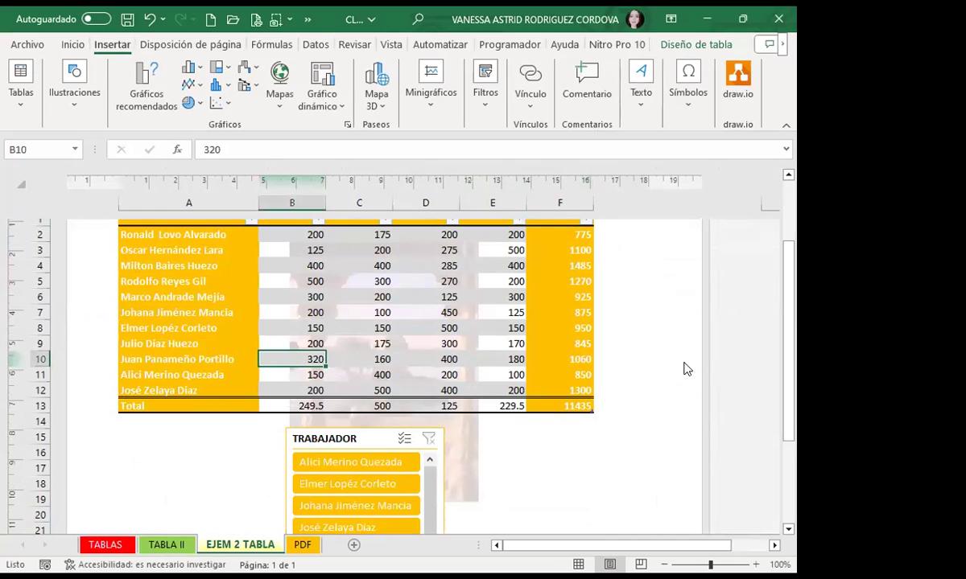
pyautogui.click(391, 47)
pyautogui.click(106, 86)
pyautogui.click(581, 336)
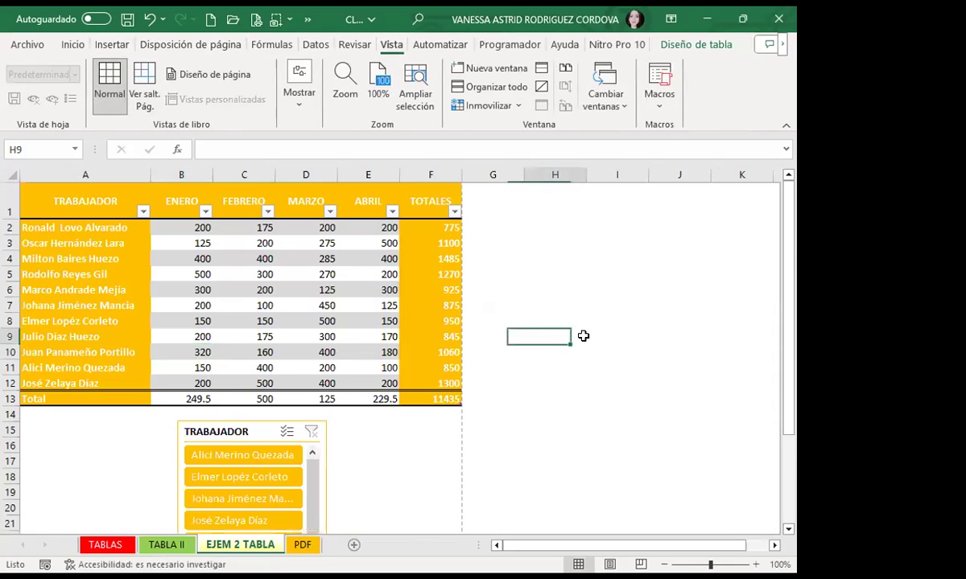
pyautogui.scroll(-14, 280, 371)
pyautogui.scroll(10, 373, 386)
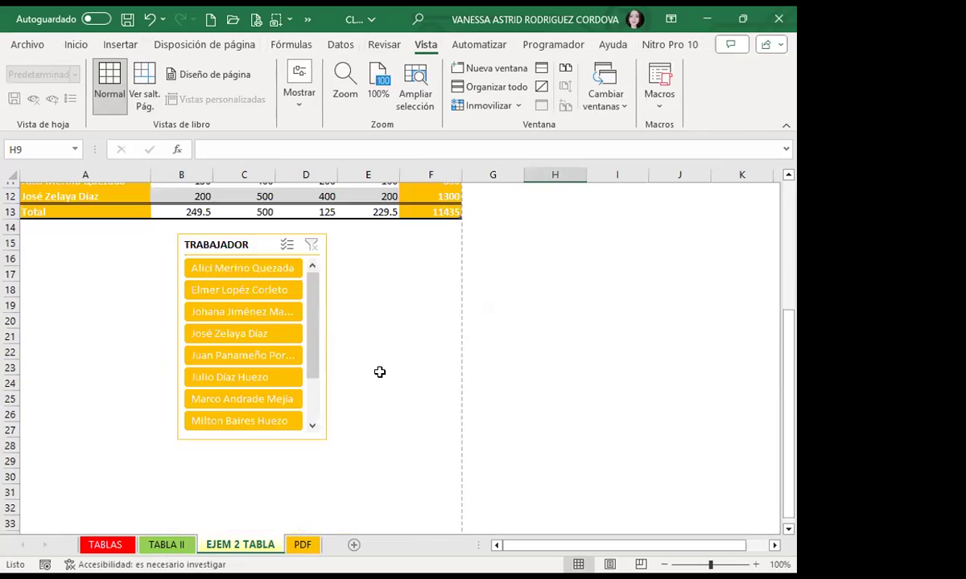
pyautogui.scroll(3, 379, 372)
pyautogui.click(525, 304)
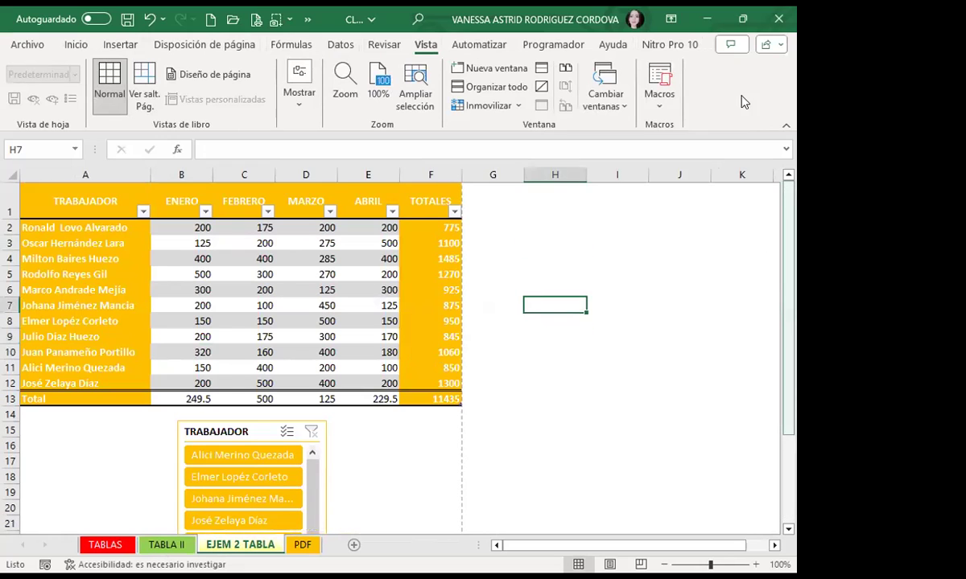
pyautogui.click(210, 19)
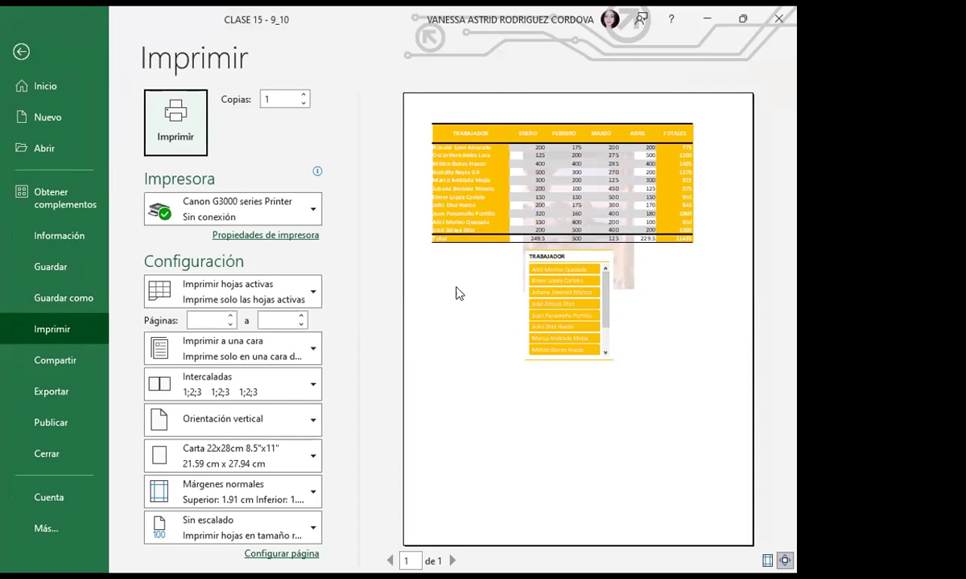
pyautogui.click(13, 51)
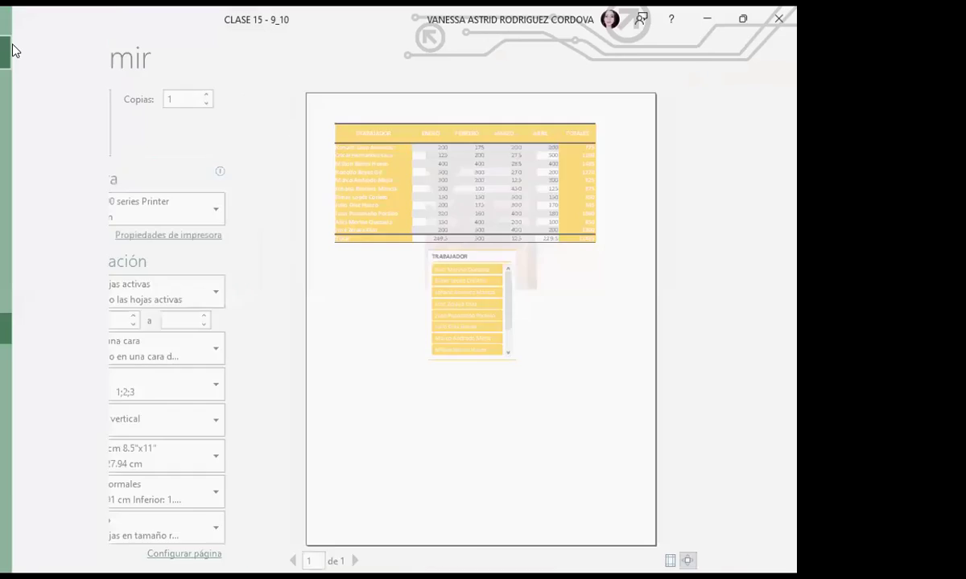
pyautogui.click(392, 338)
pyautogui.scroll(-4, 362, 330)
# Drag the TRABAJADOR slicer up over G1:I12, to the right of TOTALES.
pyautogui.click(391, 338)
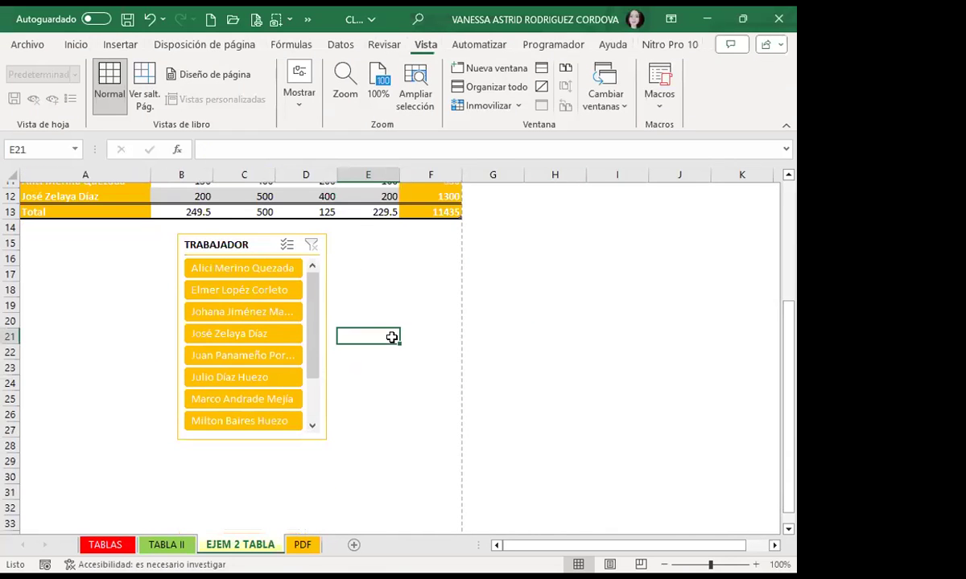
pyautogui.scroll(4, 392, 338)
pyautogui.moveTo(255, 428); pyautogui.dragTo(534, 332)
pyautogui.moveTo(558, 291); pyautogui.dragTo(588, 200)
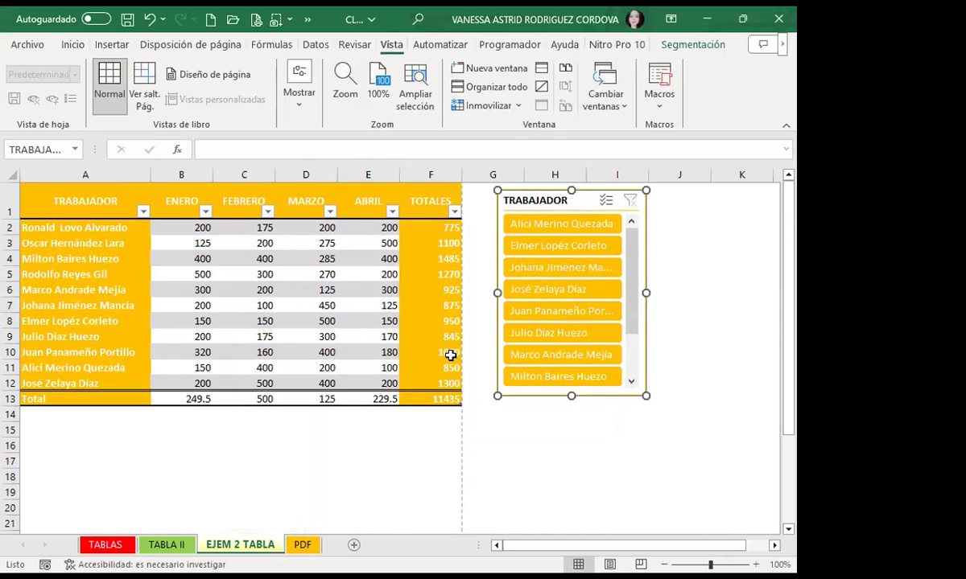
pyautogui.click(209, 319)
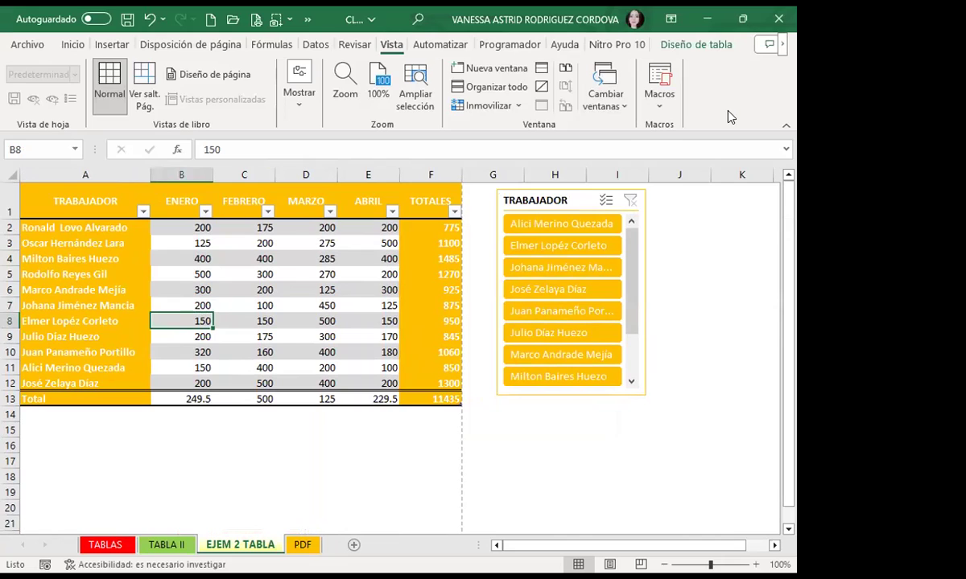
pyautogui.click(694, 44)
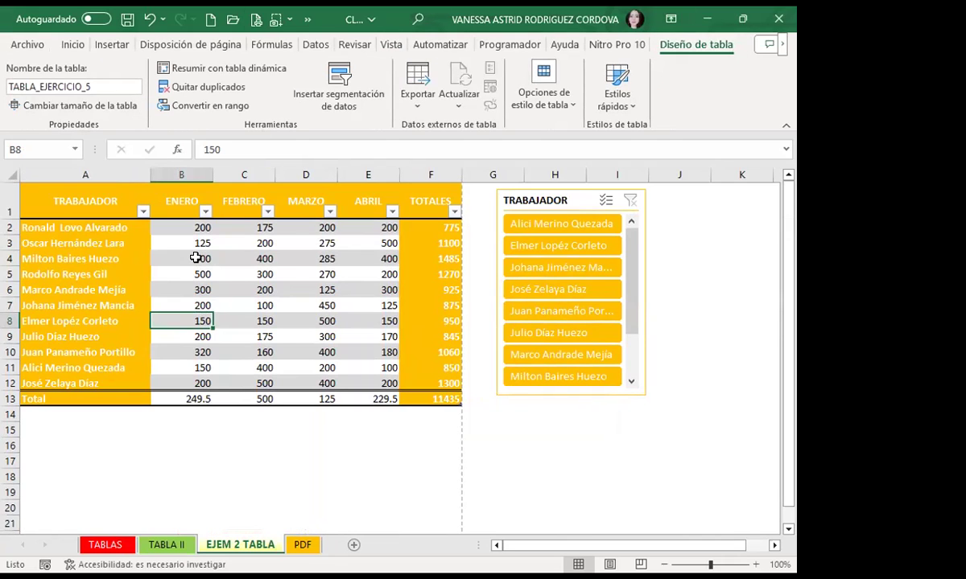
# Try the table style options, leaving Última columna and Columnas con bandas both unchecked.
pyautogui.click(566, 111)
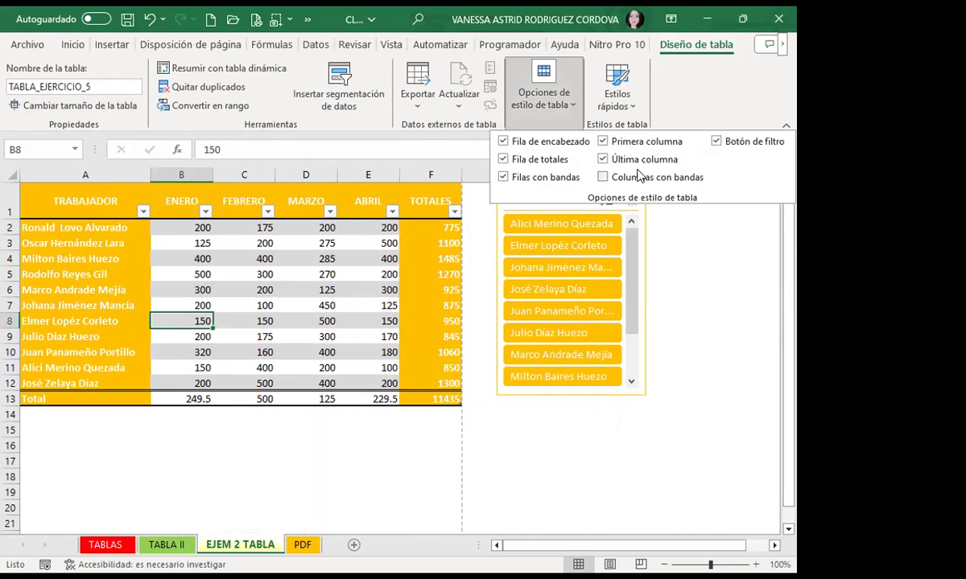
pyautogui.click(604, 159)
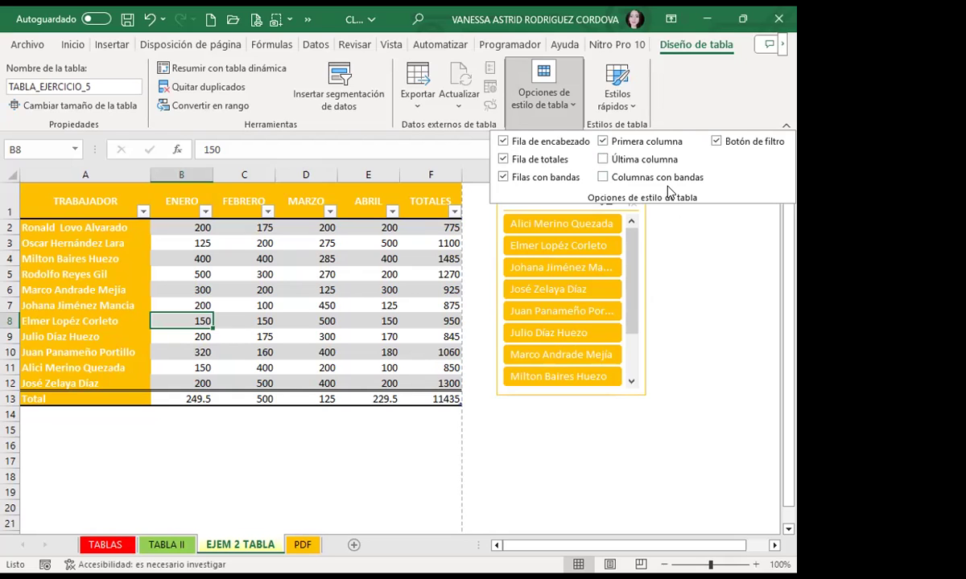
pyautogui.click(603, 178)
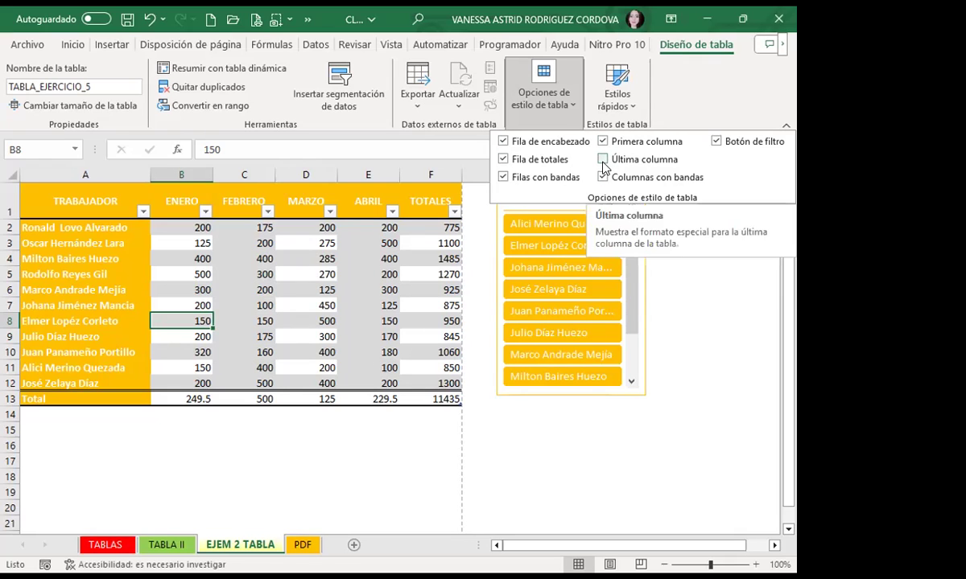
pyautogui.click(603, 160)
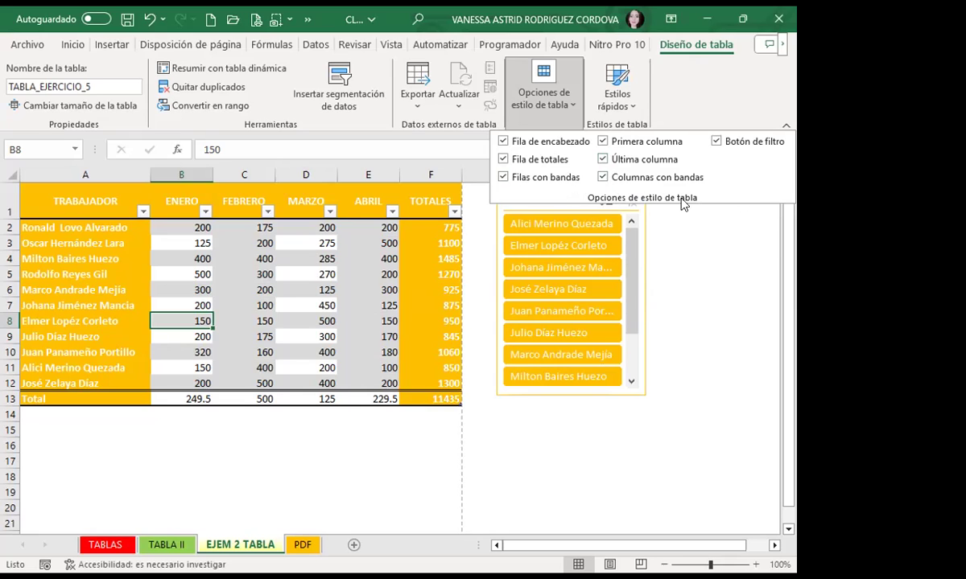
pyautogui.click(603, 178)
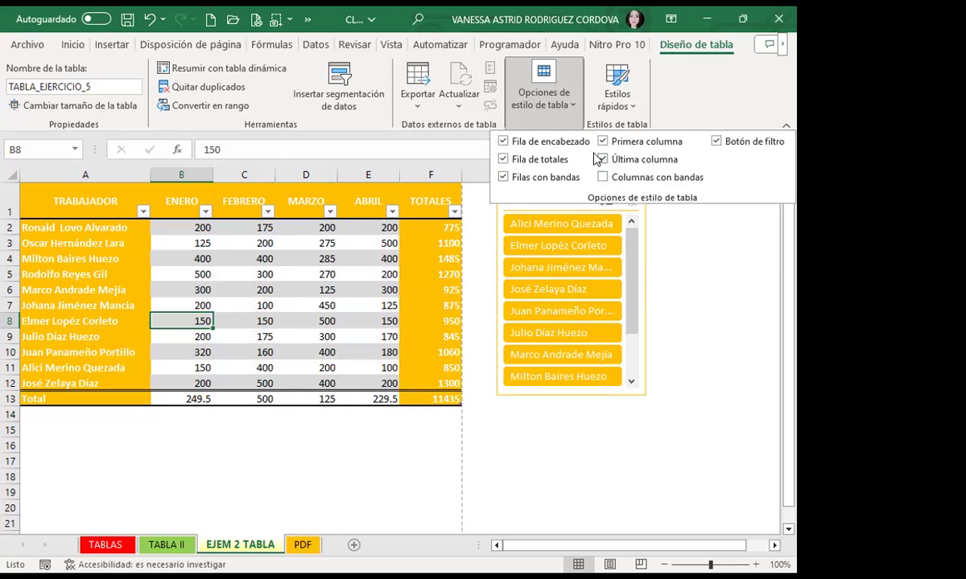
pyautogui.click(603, 161)
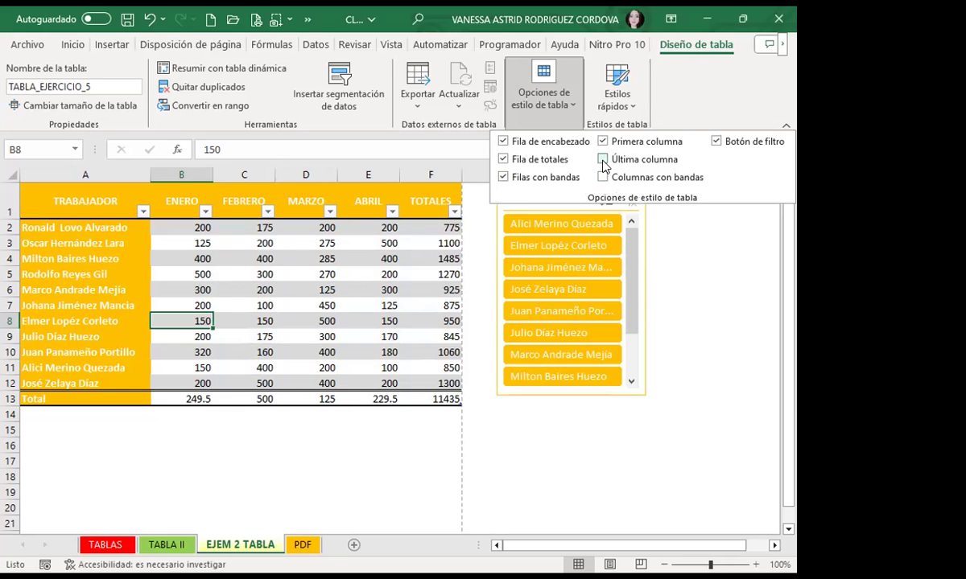
pyautogui.click(610, 107)
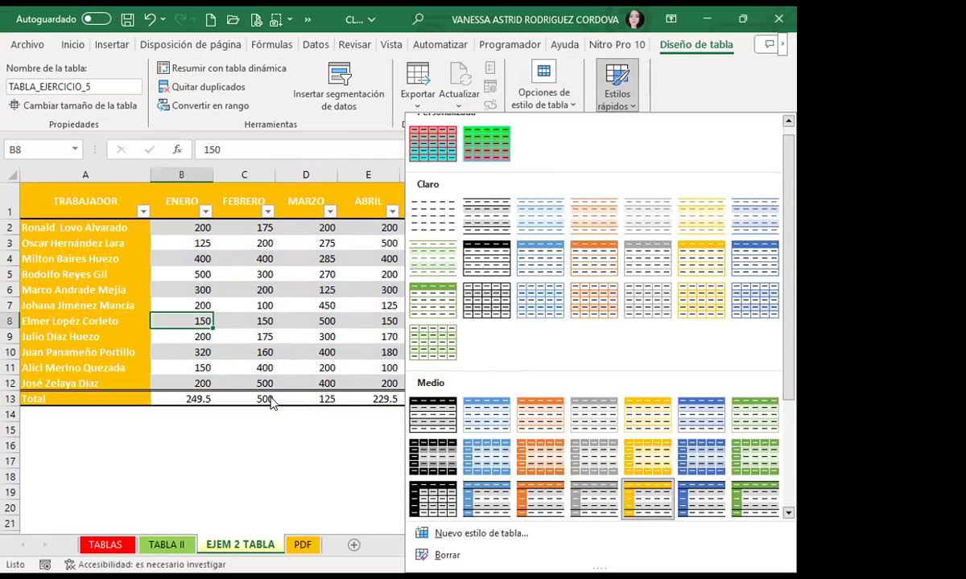
# Dismiss the Estilos rápidos gallery, keeping the orange banded-row table style.
pyautogui.click(194, 375)
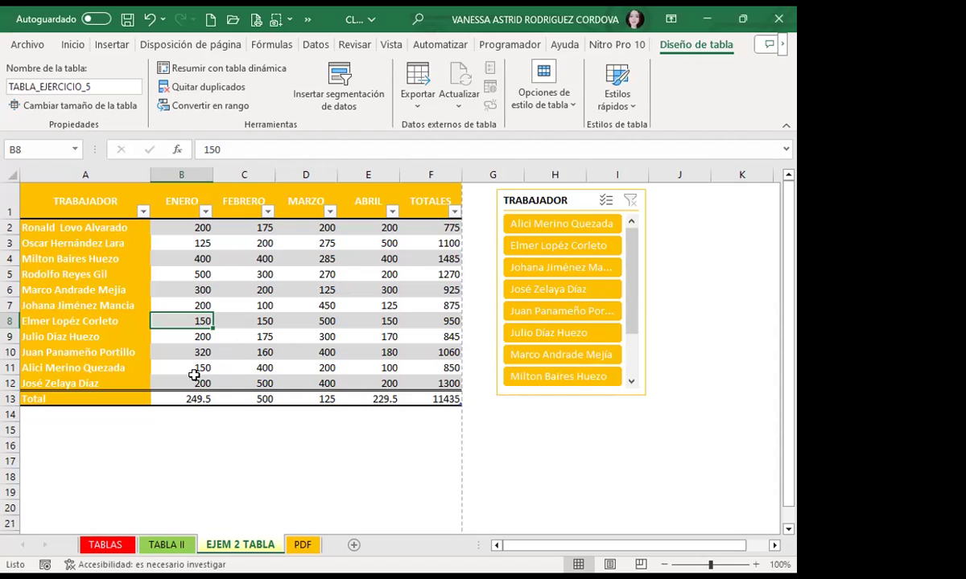
# Copy the worker data rows A2:F12.
pyautogui.click(10, 337)
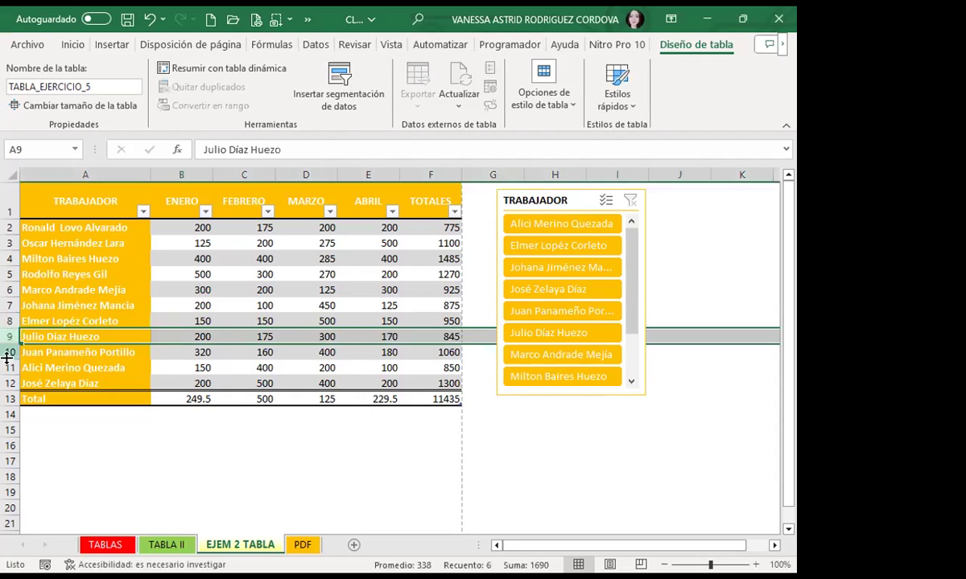
pyautogui.click(9, 351)
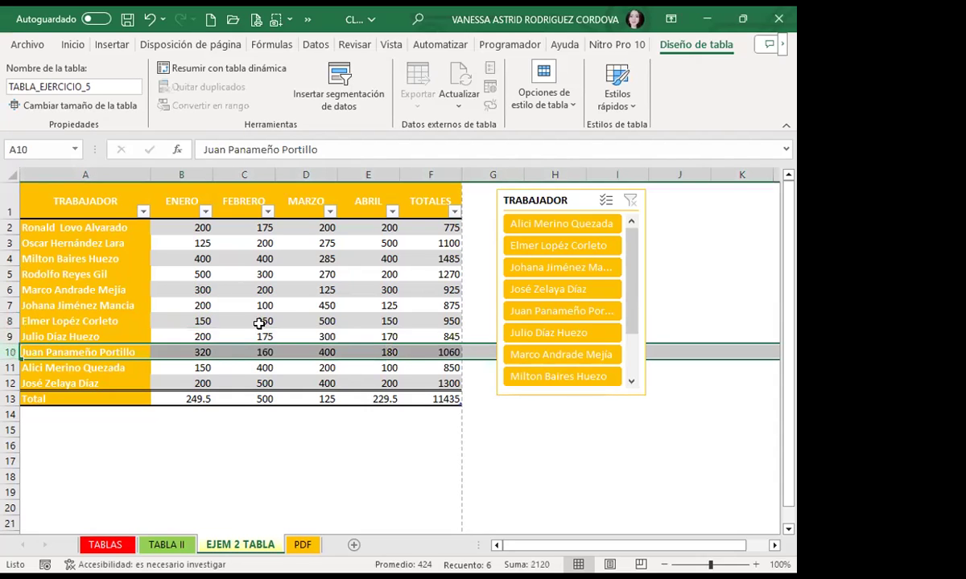
pyautogui.click(227, 336)
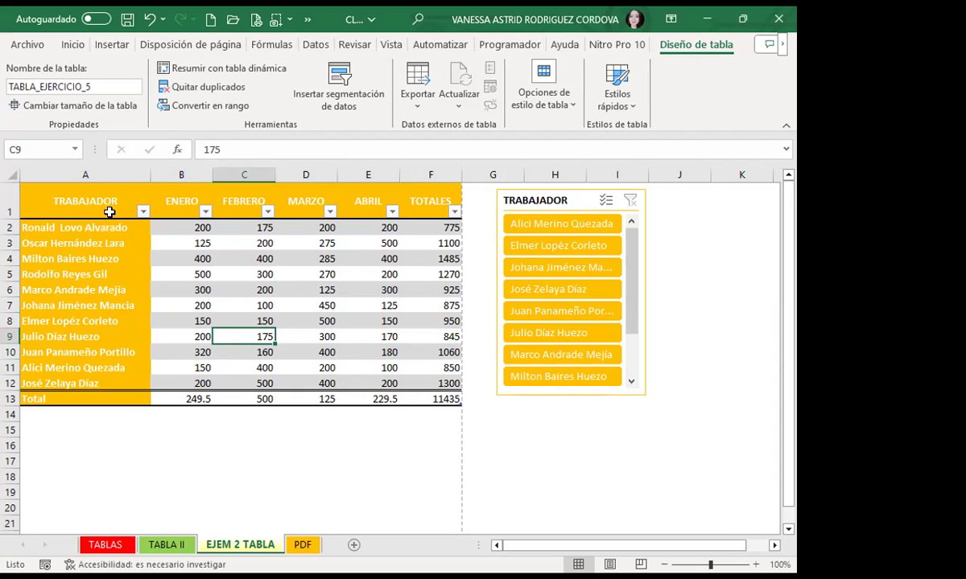
pyautogui.moveTo(36, 227); pyautogui.dragTo(448, 385)
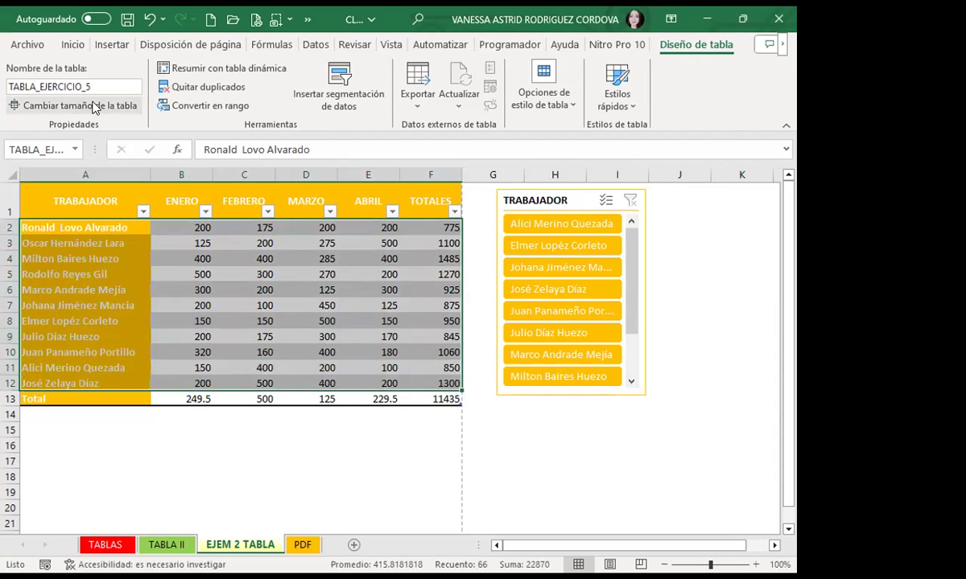
pyautogui.click(73, 44)
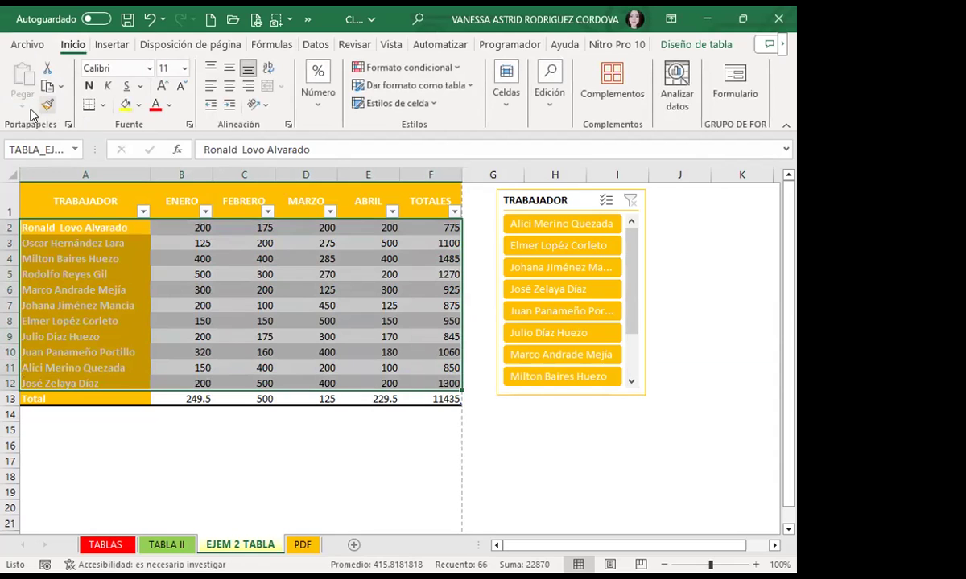
pyautogui.click(46, 86)
# Extend the table downward, paste the copied rows at A13, and undo the last resize.
pyautogui.click(428, 383)
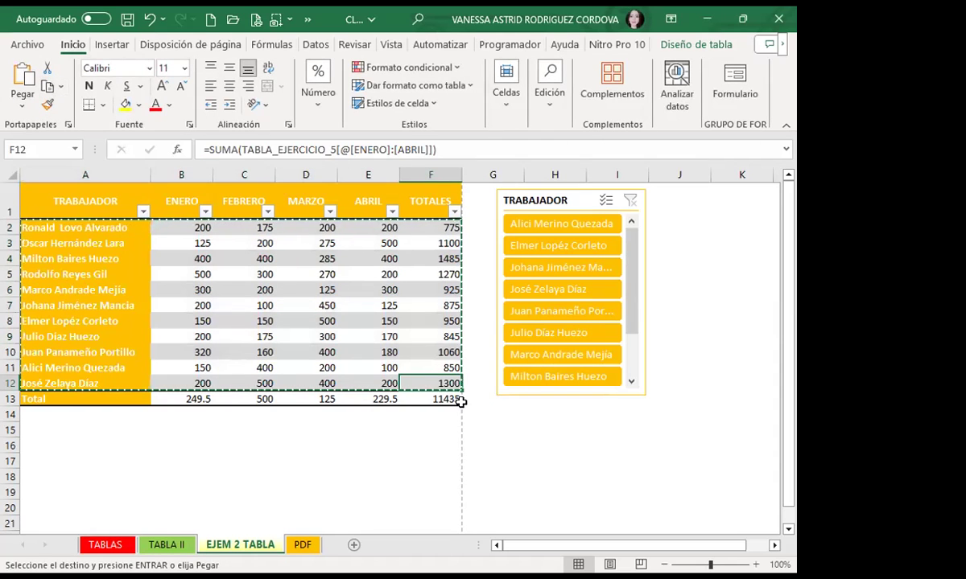
pyautogui.moveTo(459, 402); pyautogui.dragTo(398, 440)
pyautogui.scroll(-1, 138, 390)
pyautogui.scroll(-2, 368, 381)
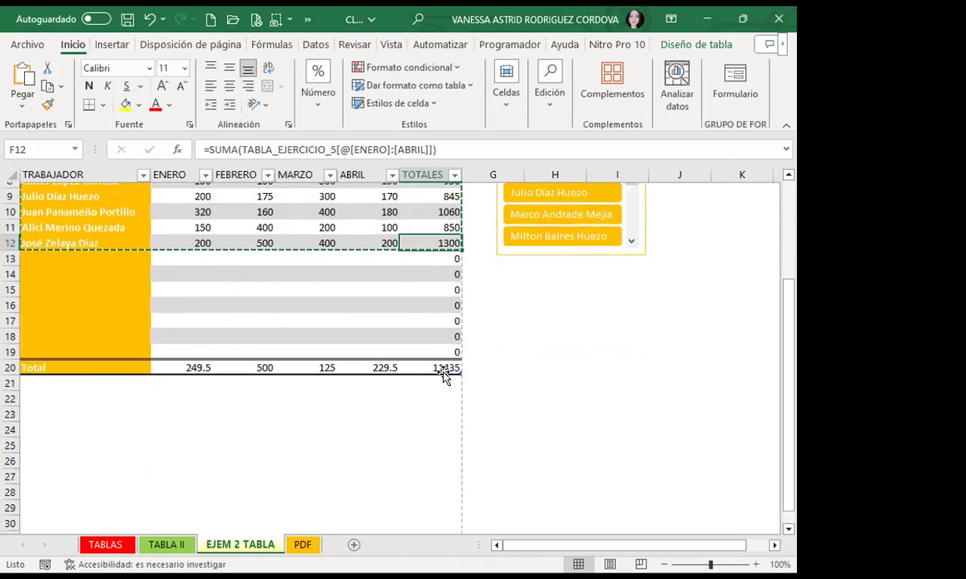
pyautogui.moveTo(458, 374); pyautogui.dragTo(453, 523)
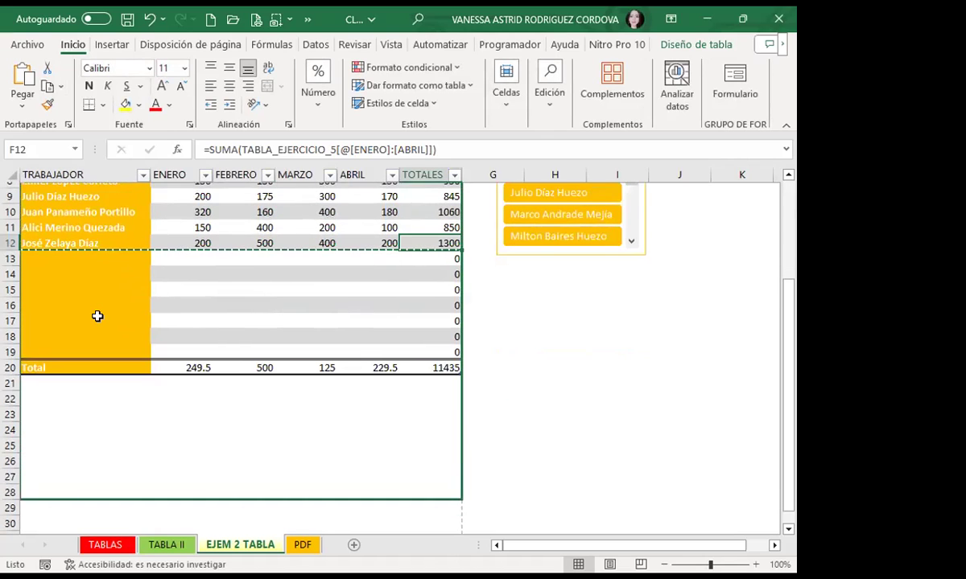
pyautogui.click(71, 263)
pyautogui.hotkey('ctrl', 'v')
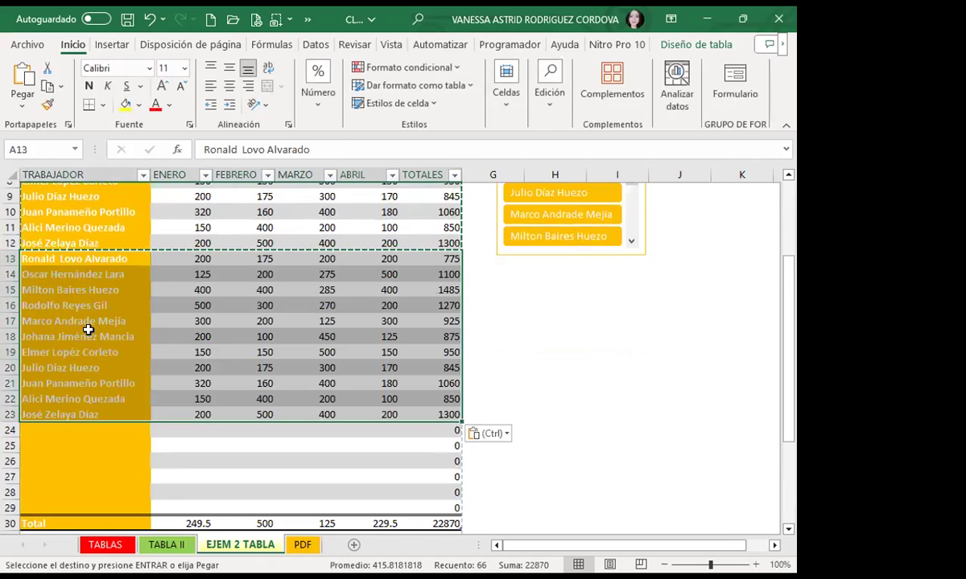
pyautogui.scroll(-4, 73, 322)
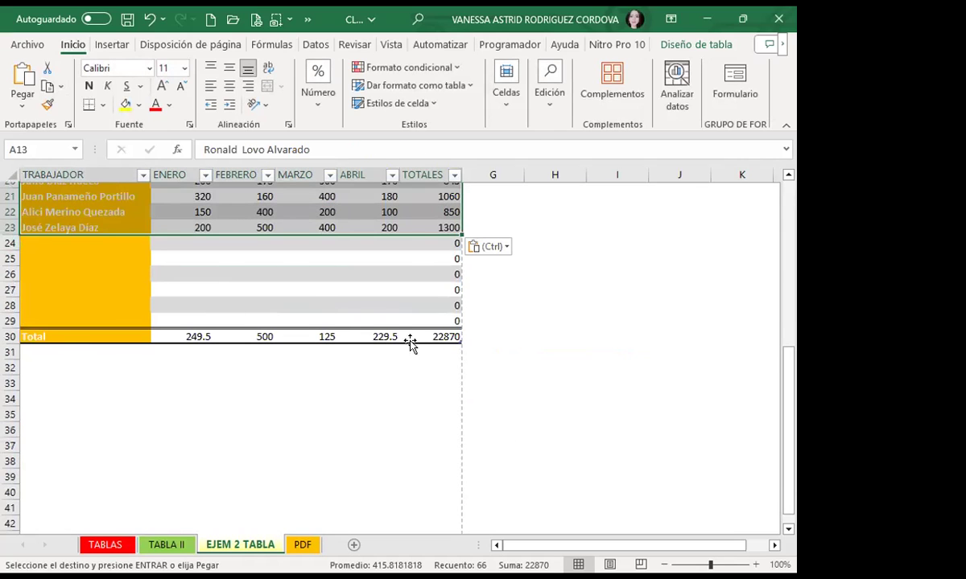
pyautogui.moveTo(457, 339); pyautogui.dragTo(455, 266)
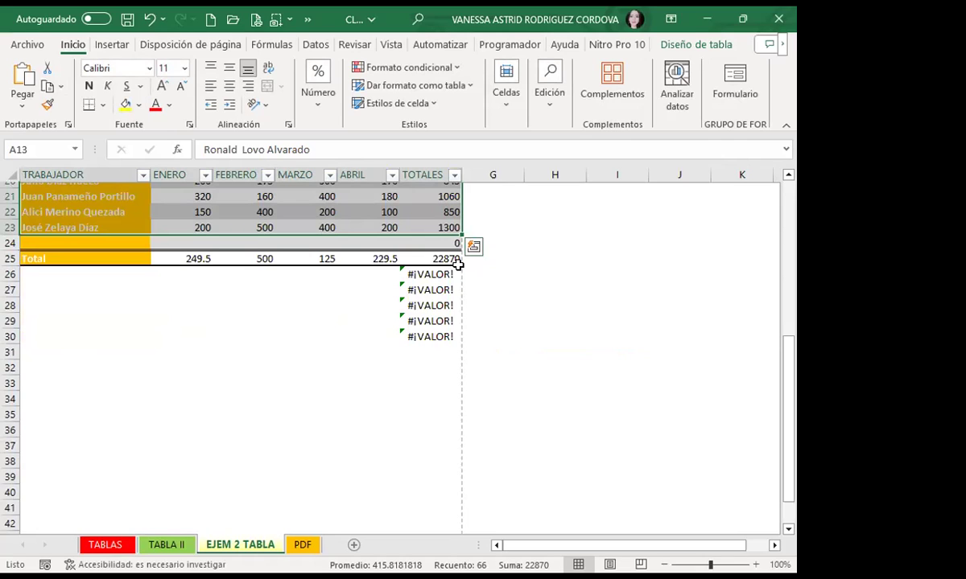
pyautogui.moveTo(459, 265); pyautogui.dragTo(459, 236)
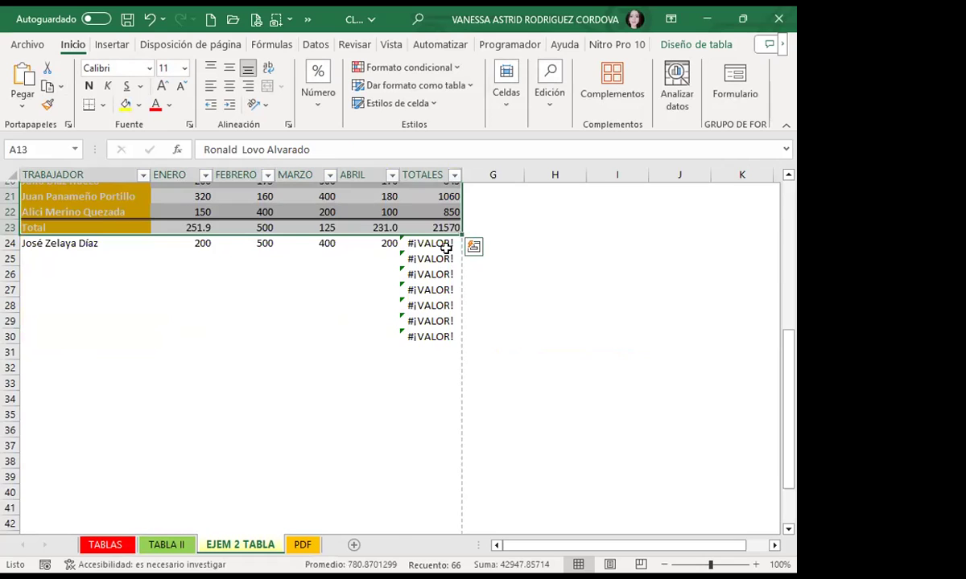
pyautogui.scroll(5, 444, 245)
pyautogui.hotkey('ctrl', 'z')
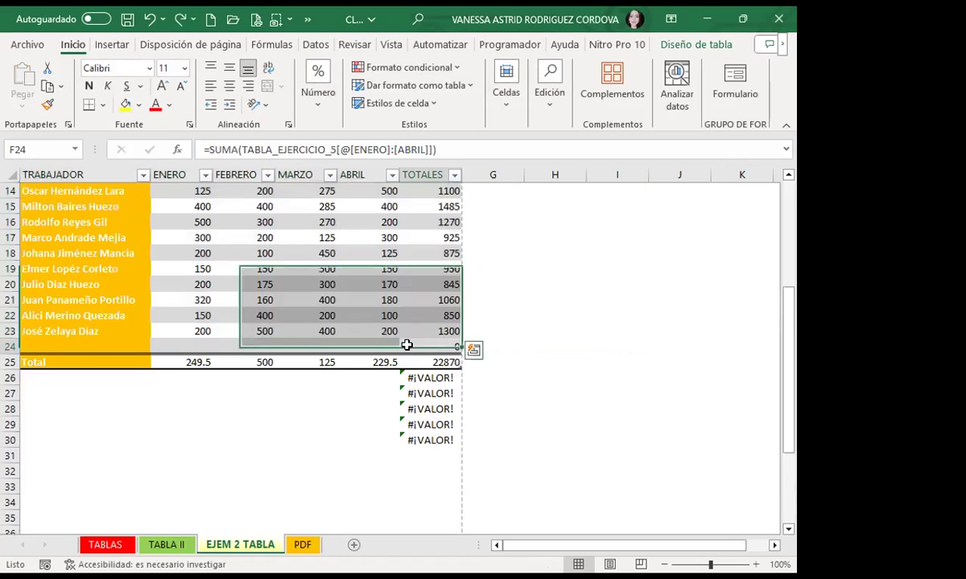
# Delete blank row 24 and the #VALOR! rows 25–35.
pyautogui.click(10, 346)
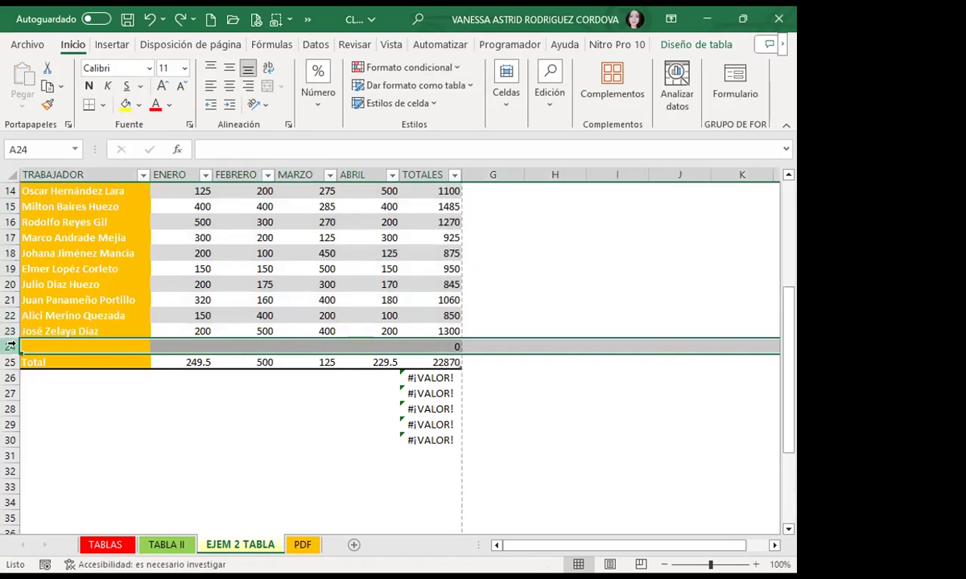
pyautogui.rightClick(10, 346)
pyautogui.click(59, 225)
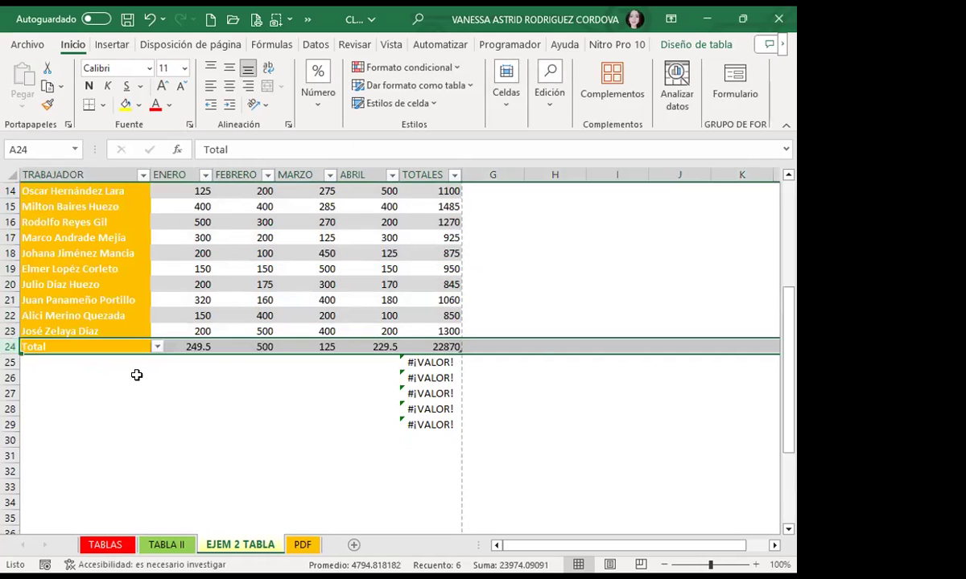
pyautogui.click(121, 373)
pyautogui.click(12, 362)
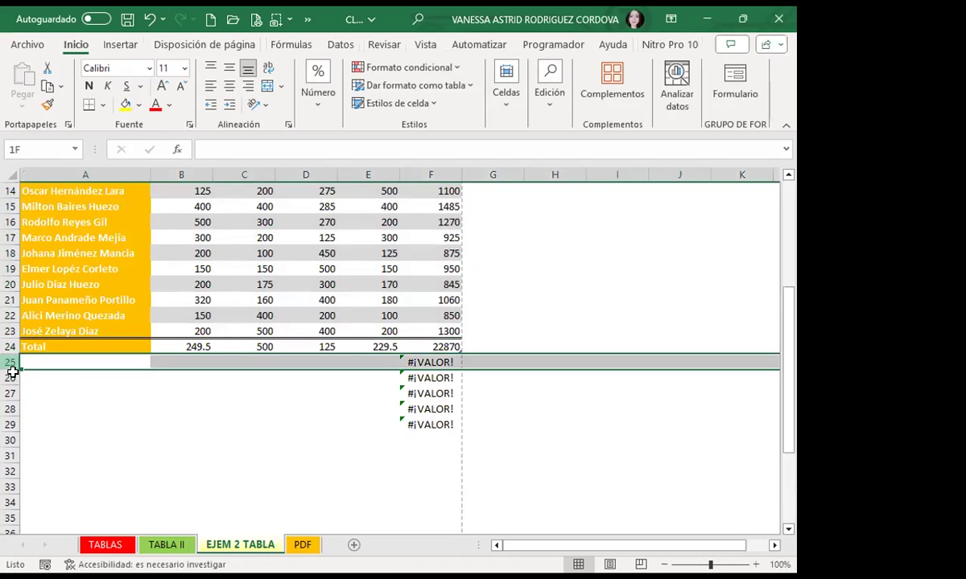
pyautogui.keyDown('shift'); pyautogui.click(10, 515); pyautogui.keyUp('shift')
pyautogui.rightClick(77, 391)
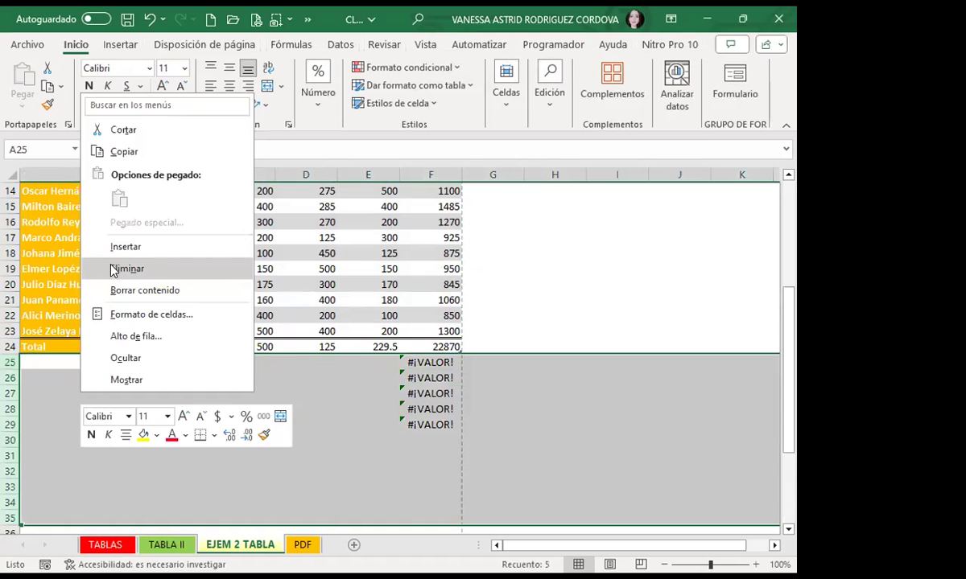
pyautogui.click(126, 269)
pyautogui.scroll(5, 211, 379)
# Scroll through the doubled worker rows, check Datos > Quitar duplicados, then return to Diseño de tabla.
pyautogui.click(100, 350)
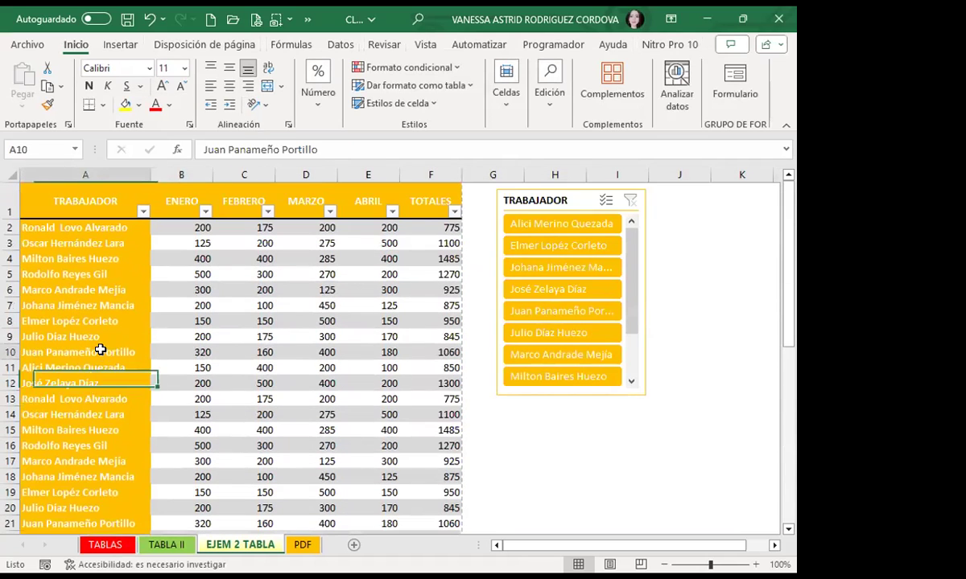
pyautogui.scroll(-3, 110, 338)
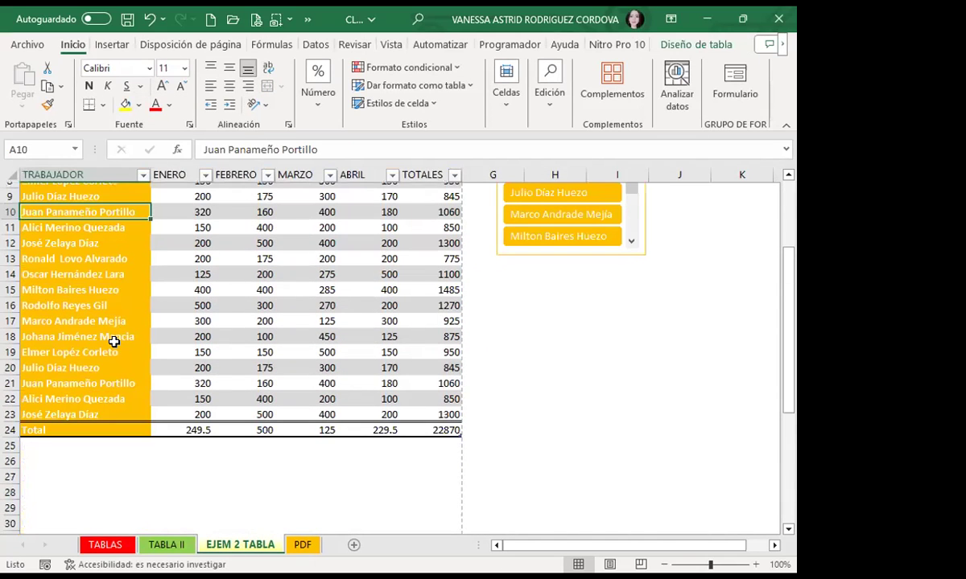
pyautogui.scroll(3, 115, 342)
pyautogui.click(114, 320)
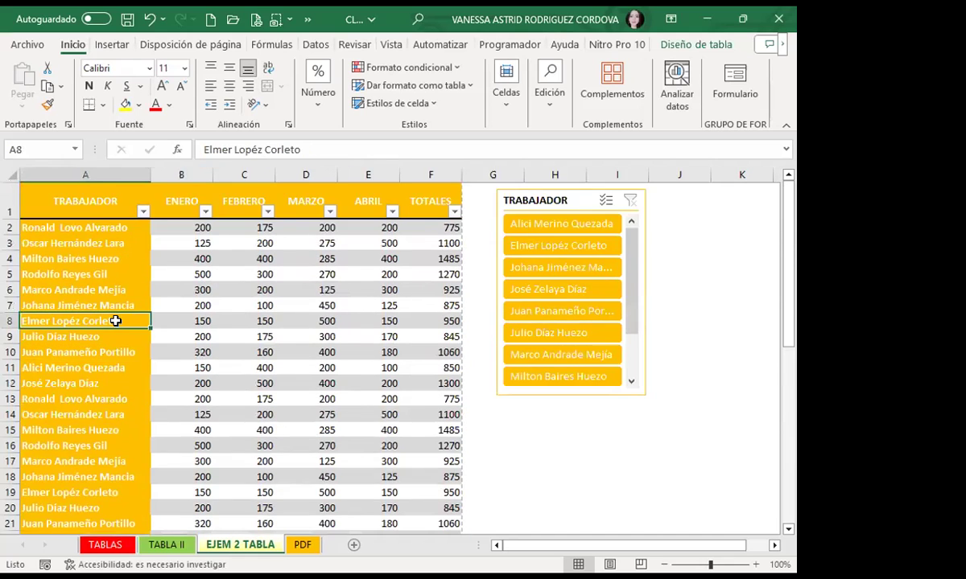
pyautogui.scroll(-3, 114, 321)
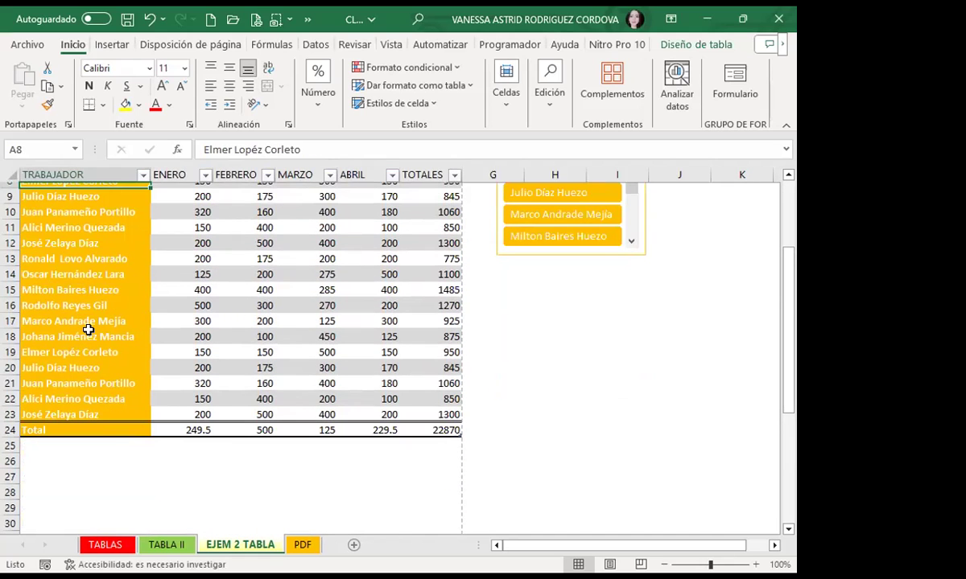
pyautogui.scroll(3, 95, 310)
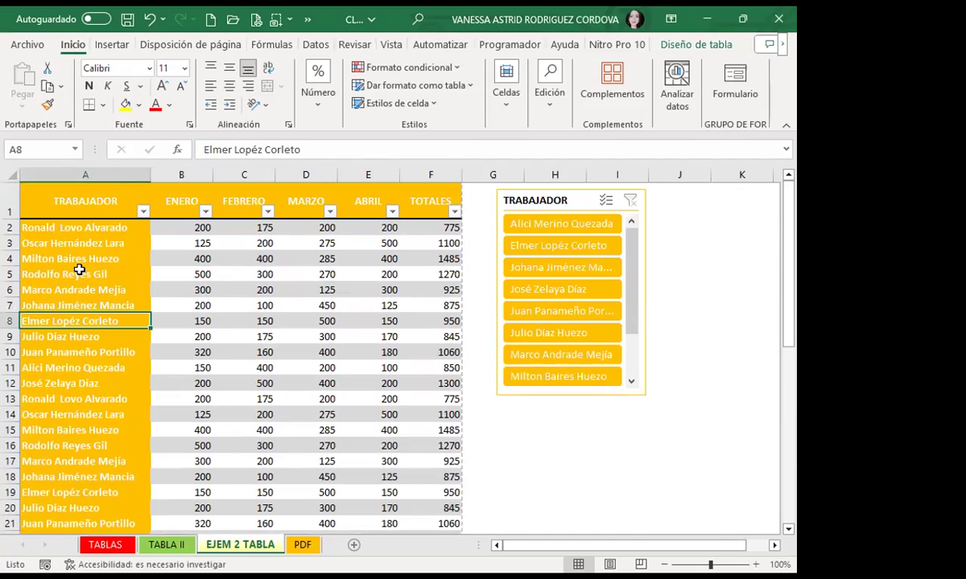
pyautogui.click(692, 45)
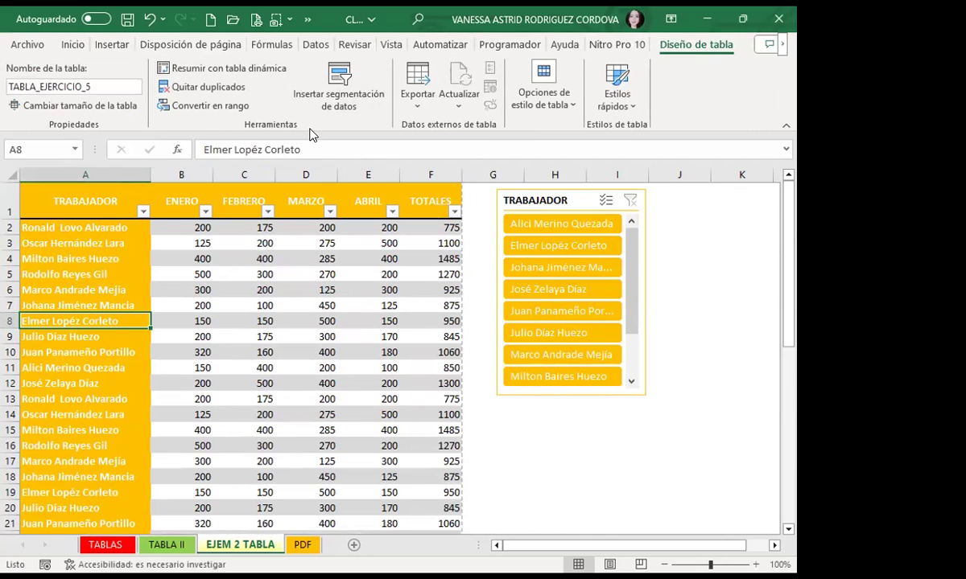
pyautogui.click(316, 44)
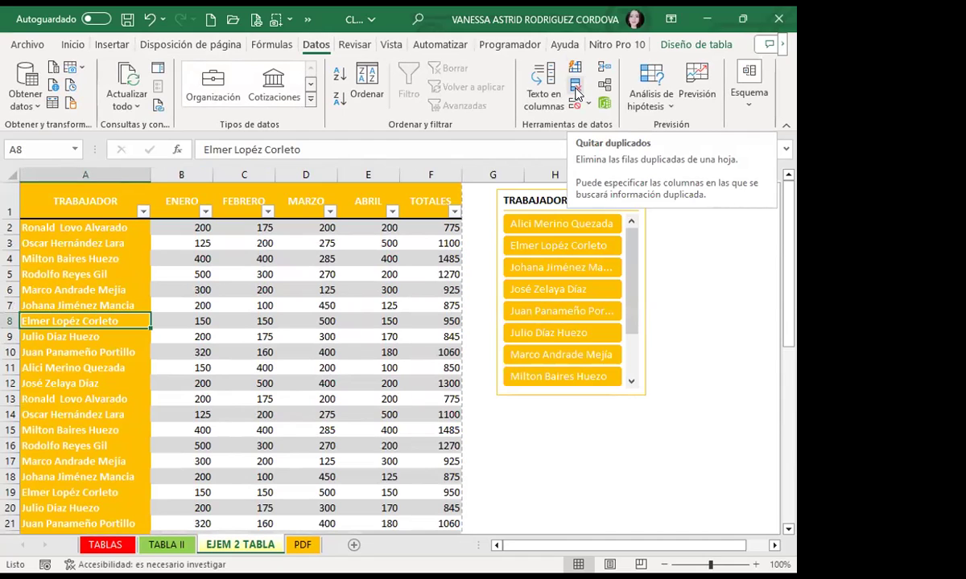
pyautogui.click(673, 46)
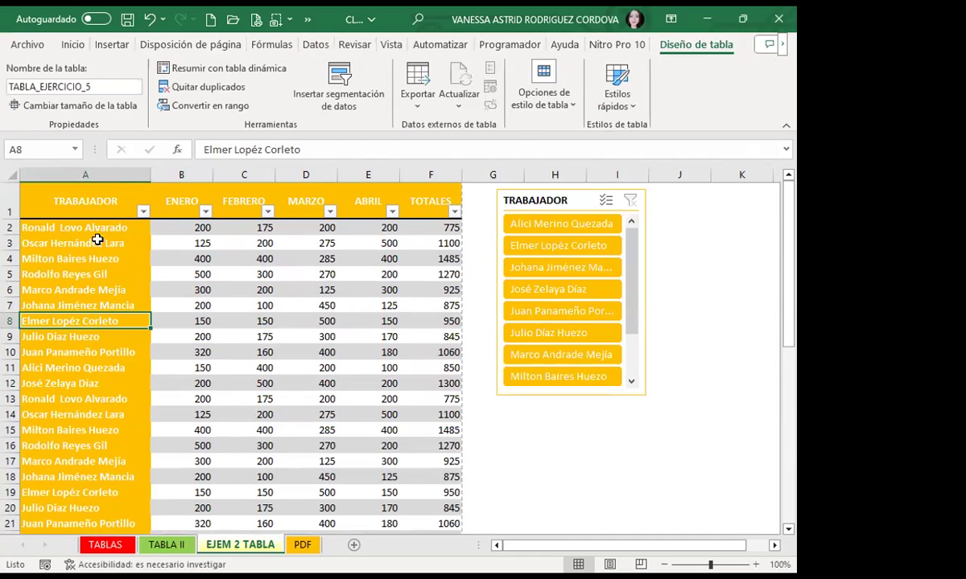
pyautogui.click(92, 241)
pyautogui.click(81, 196)
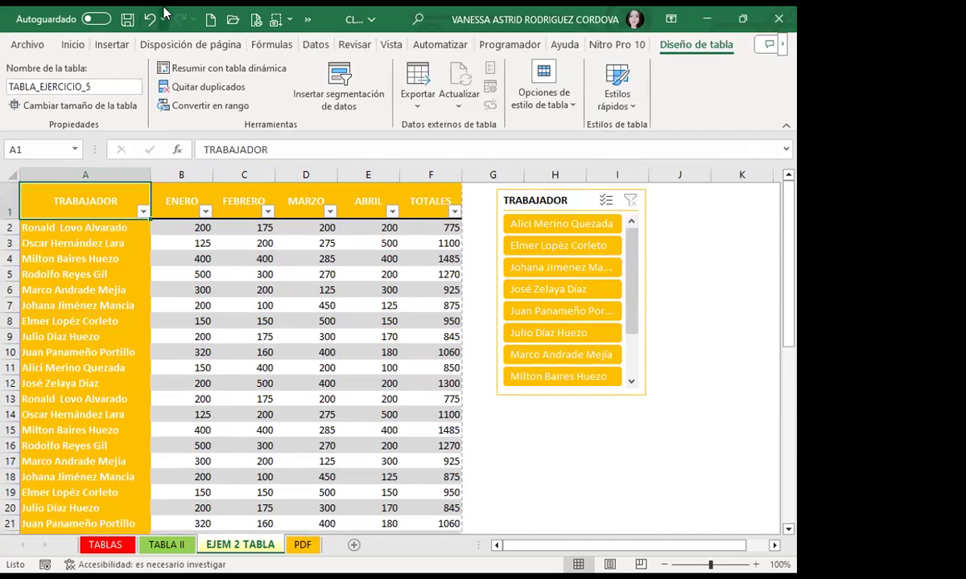
# Run Quitar duplicados on all columns with headers, leaving 11 workers and a 11435 total.
pyautogui.click(207, 89)
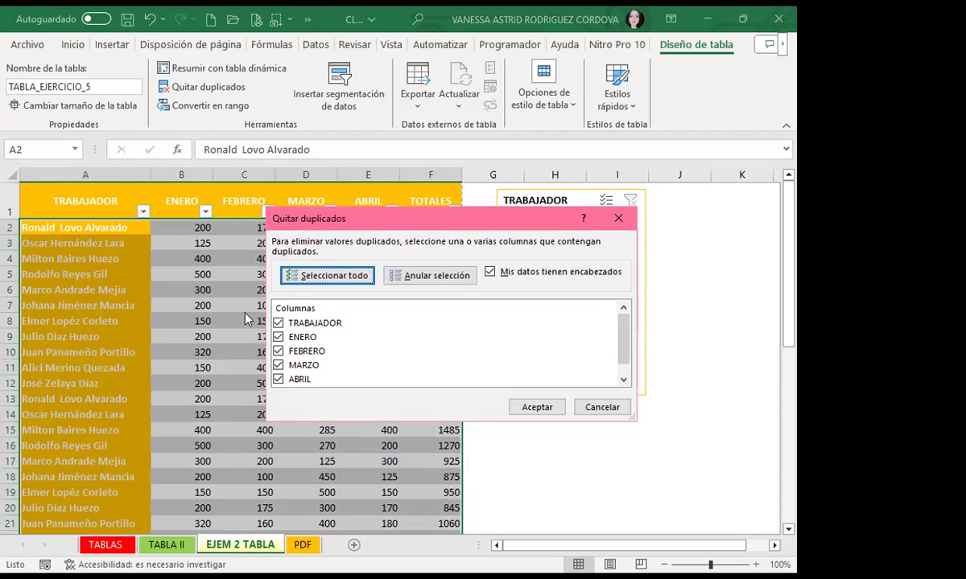
pyautogui.click(491, 273)
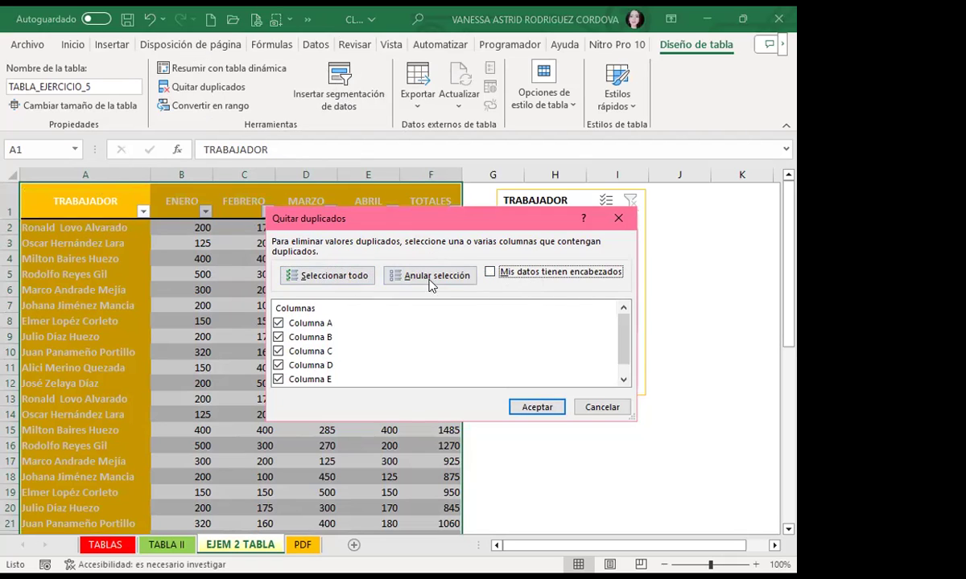
pyautogui.scroll(-1, 310, 372)
pyautogui.scroll(1, 310, 372)
pyautogui.click(491, 273)
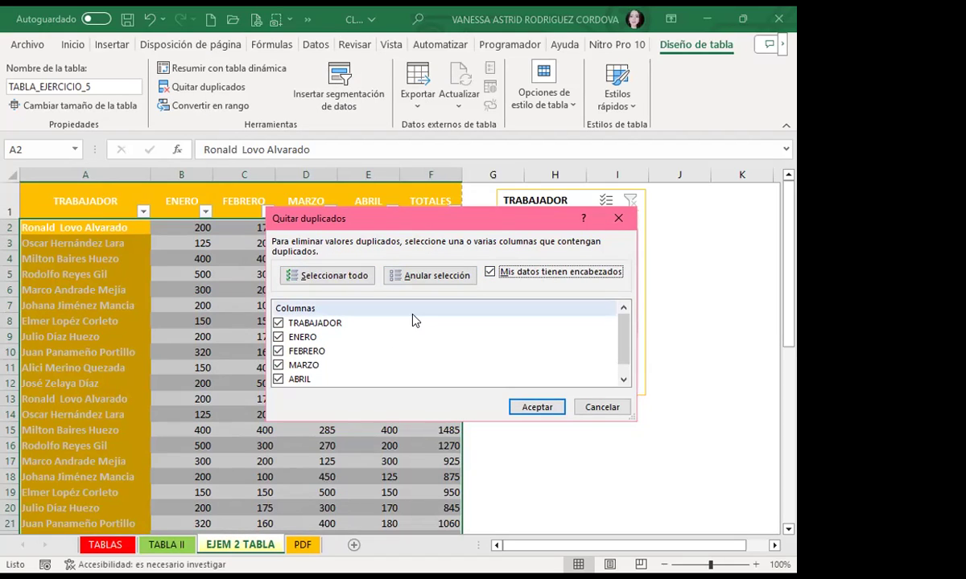
pyautogui.click(531, 405)
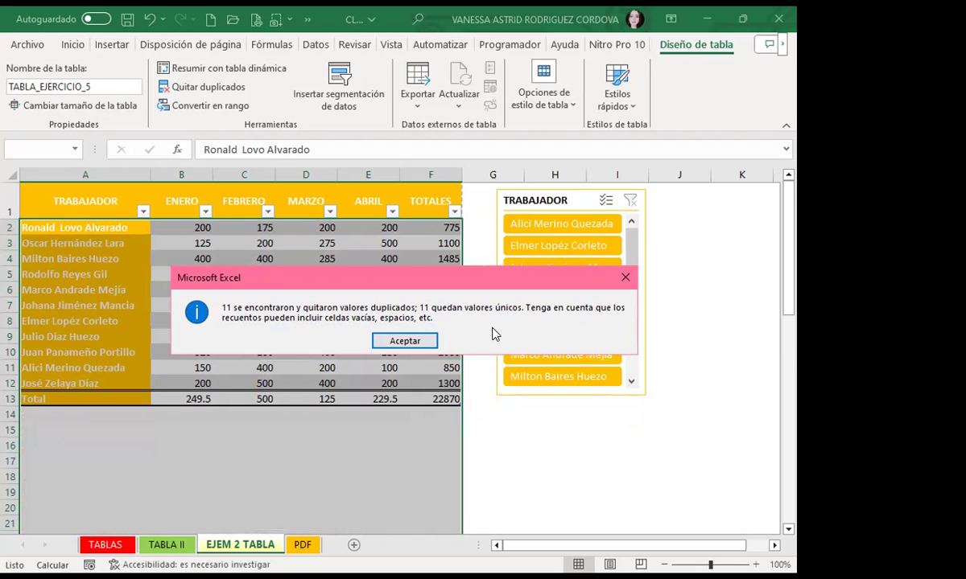
pyautogui.click(405, 340)
pyautogui.click(307, 424)
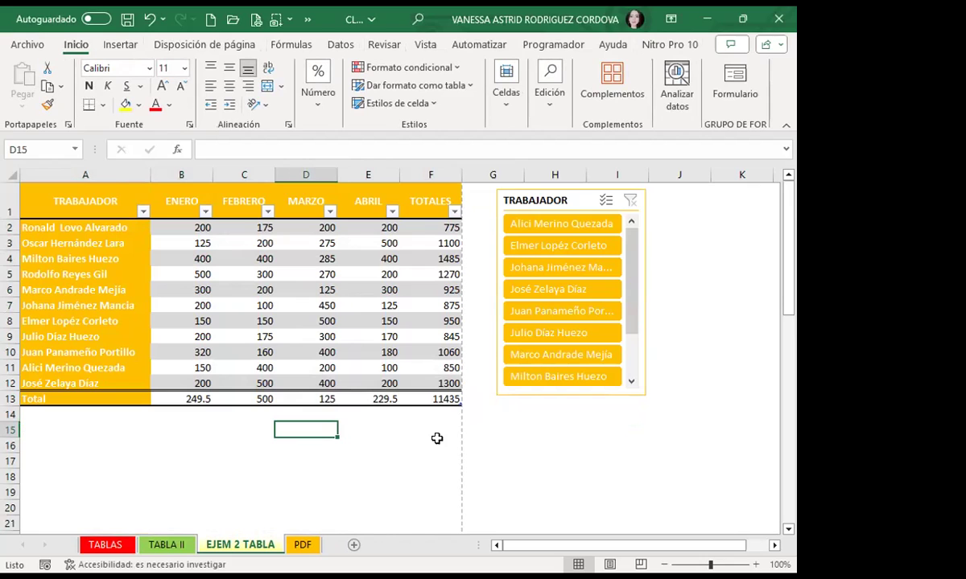
# Review the finished sales table's worker names and monthly values, such as B8 holding 150.
pyautogui.click(108, 306)
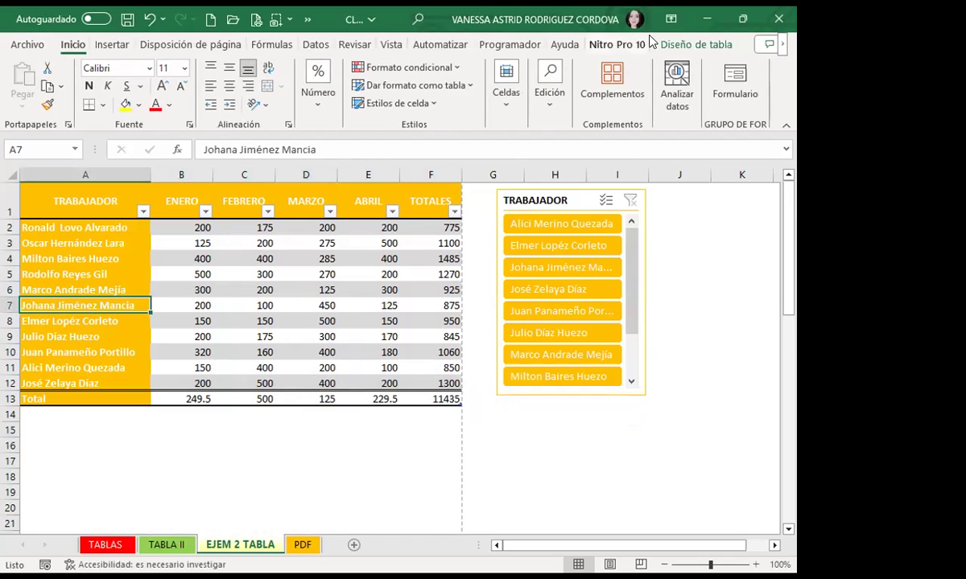
pyautogui.click(672, 44)
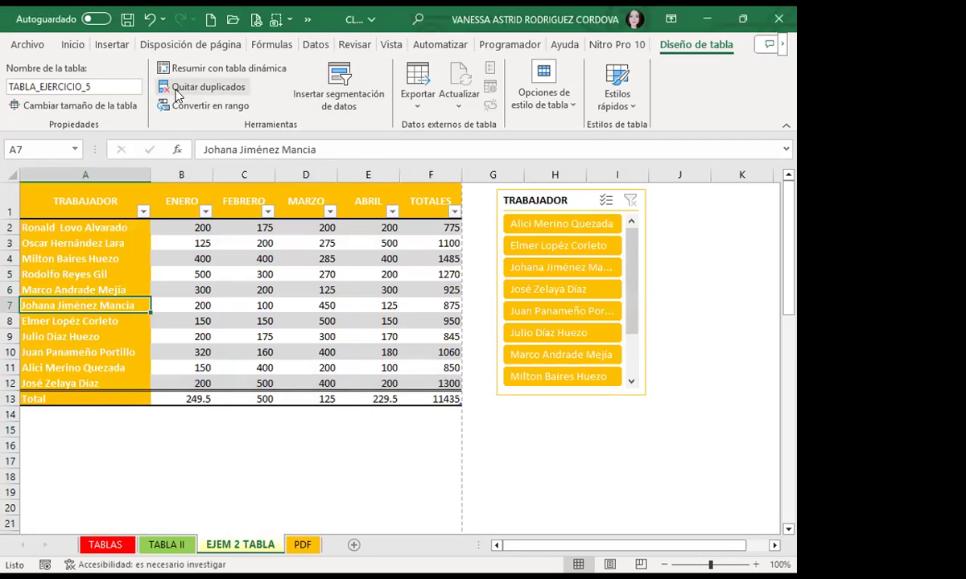
pyautogui.click(98, 277)
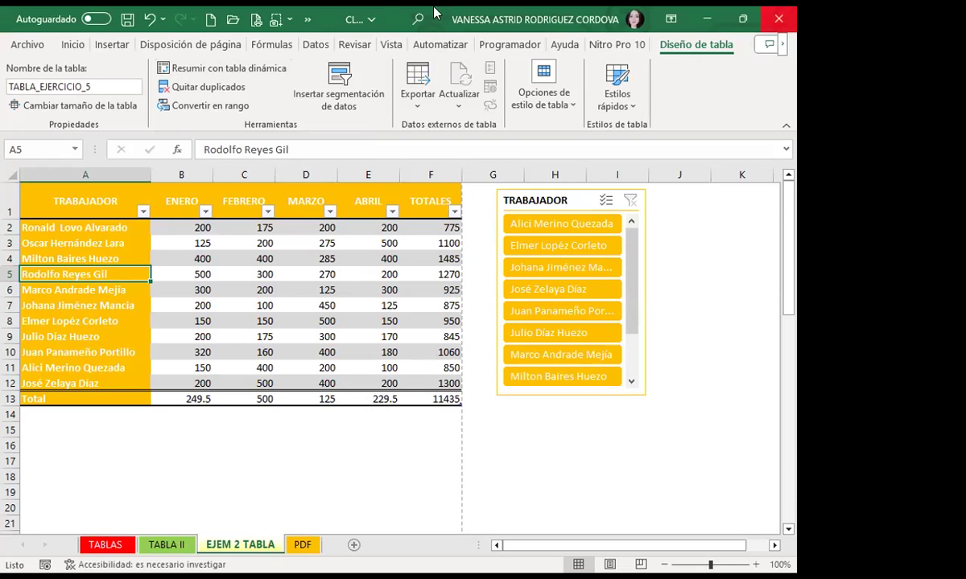
pyautogui.click(160, 318)
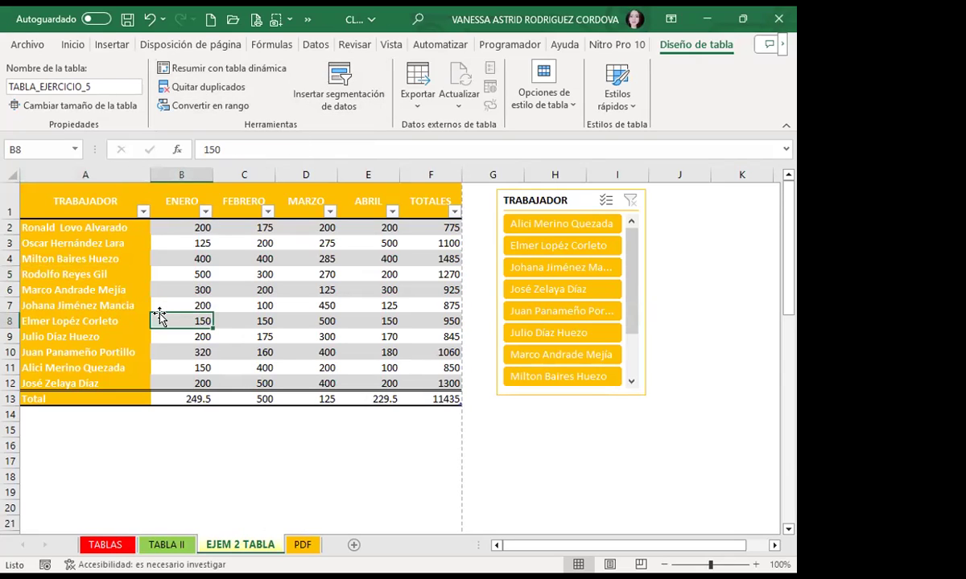
pyautogui.click(169, 305)
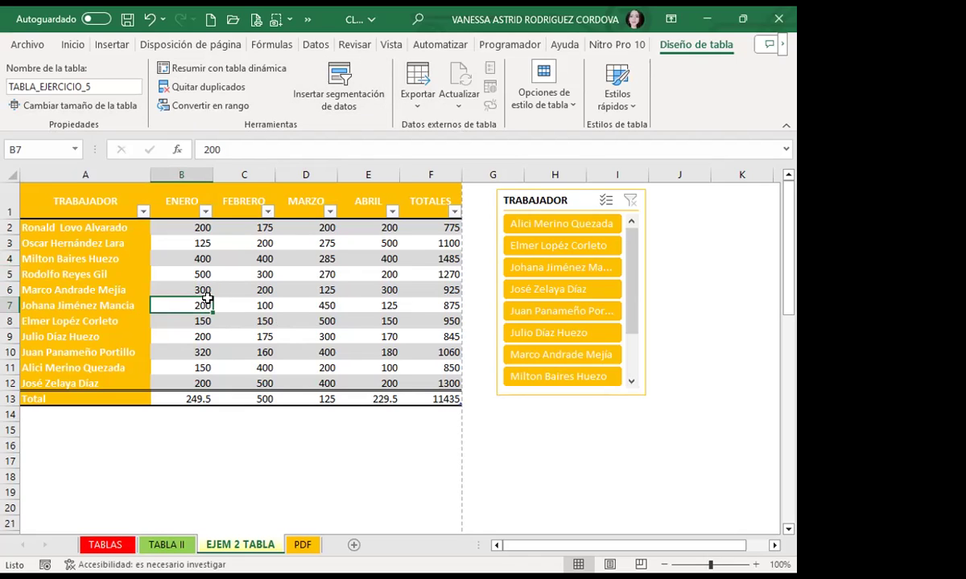
pyautogui.click(378, 320)
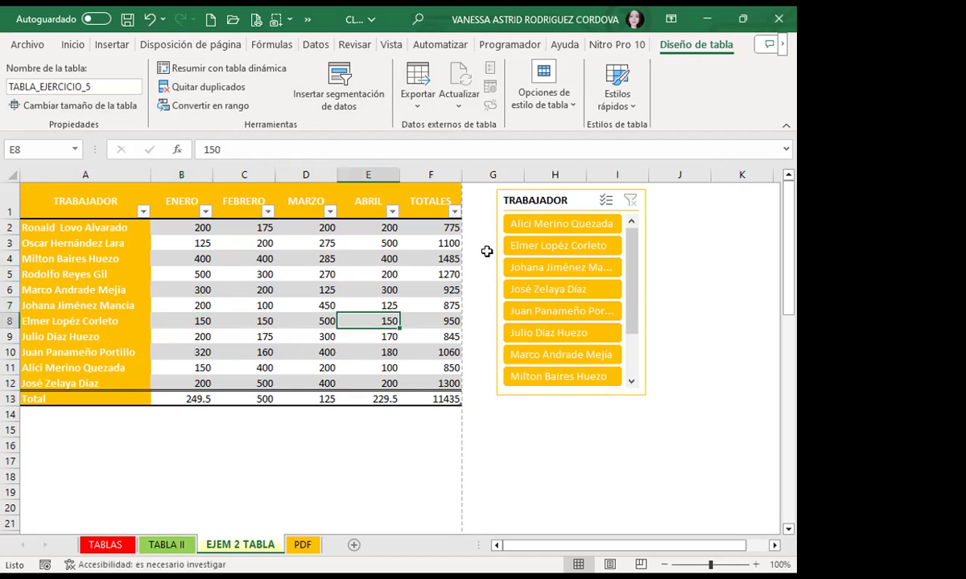
pyautogui.click(479, 336)
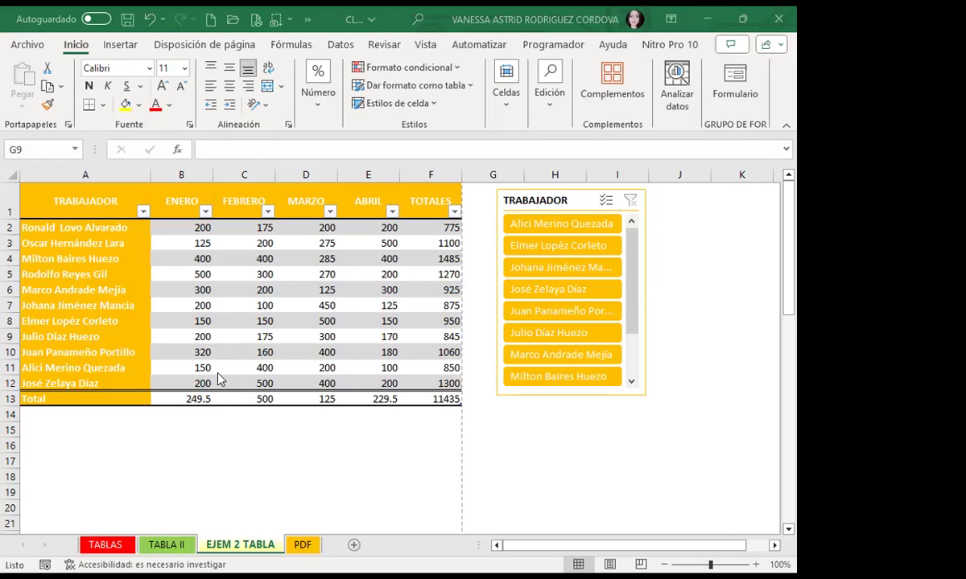
pyautogui.click(266, 430)
# Switch to the empty PDF sheet, then bring the SESIÓN 15 SEMANA 4 folder forward.
pyautogui.click(298, 545)
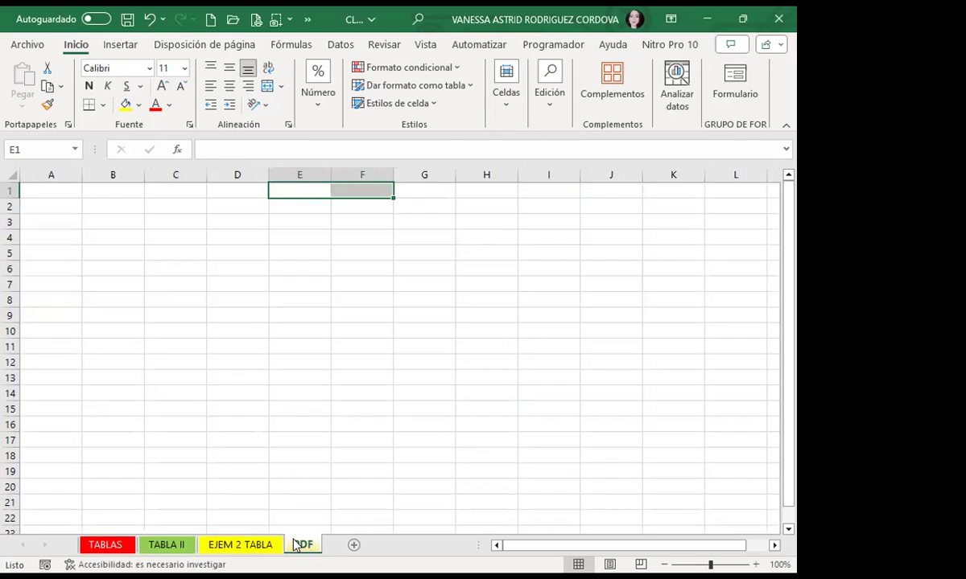
pyautogui.click(263, 263)
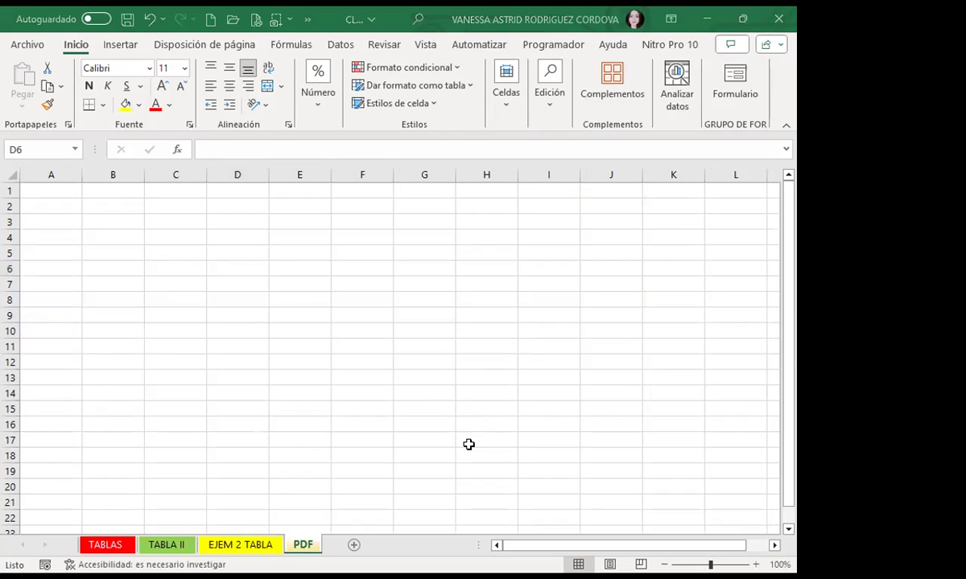
pyautogui.click(400, 565)
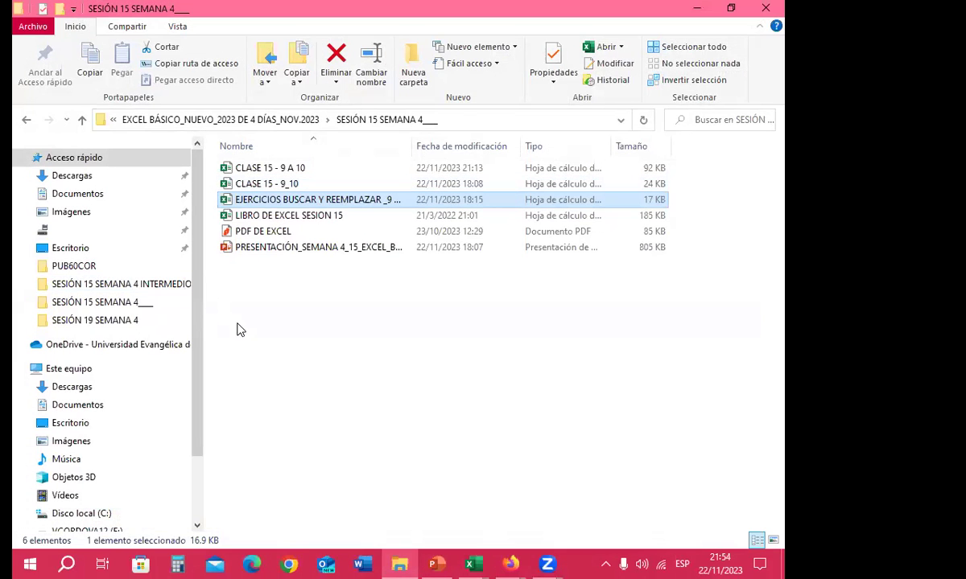
# Select the PDF DE EXCEL file in the SESIÓN 15 SEMANA 4 folder.
pyautogui.click(274, 233)
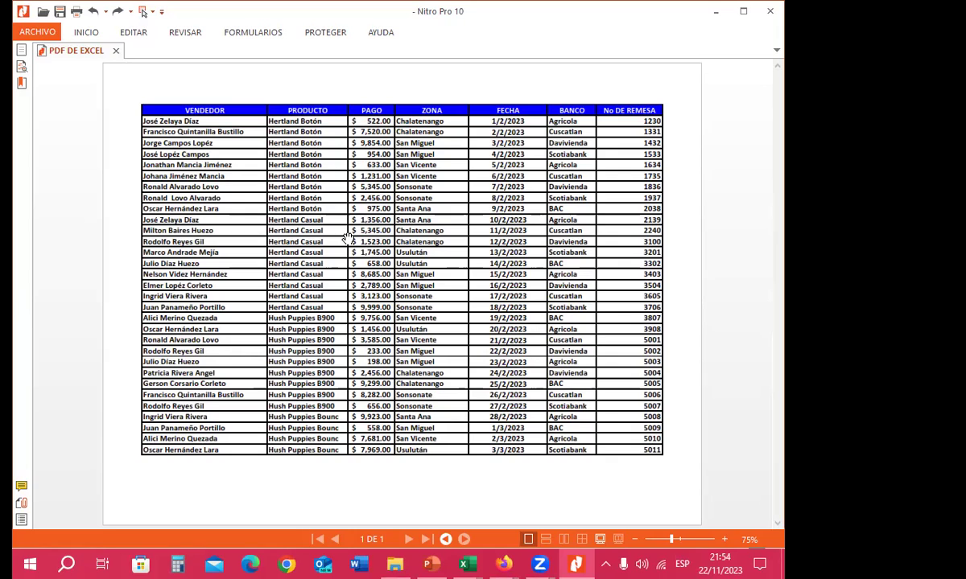
# Look over the PDF DE EXCEL table's EDITAR and INICIO tools in Nitro Pro, then close it.
pyautogui.hotkey('ctrl', 's')
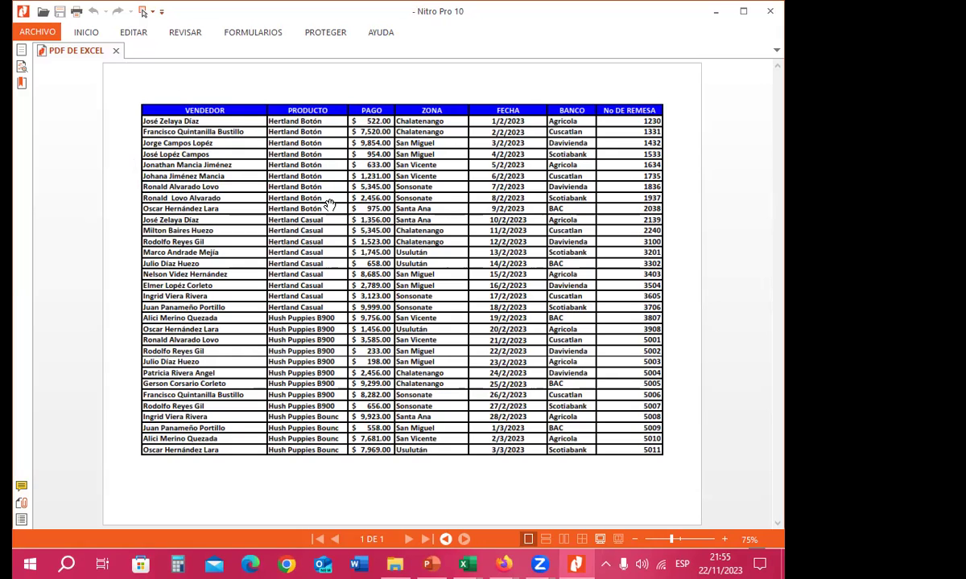
pyautogui.click(133, 32)
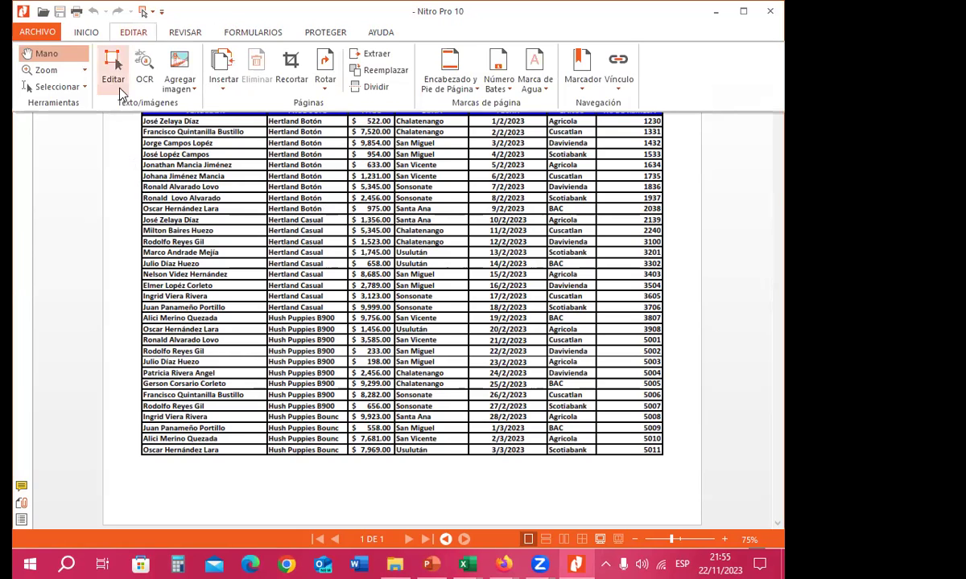
pyautogui.click(83, 35)
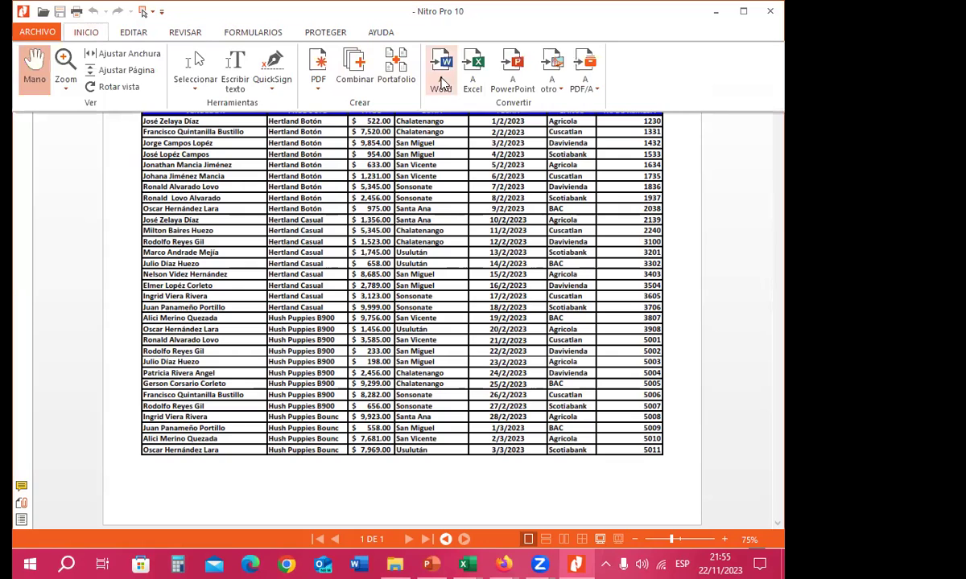
pyautogui.click(471, 208)
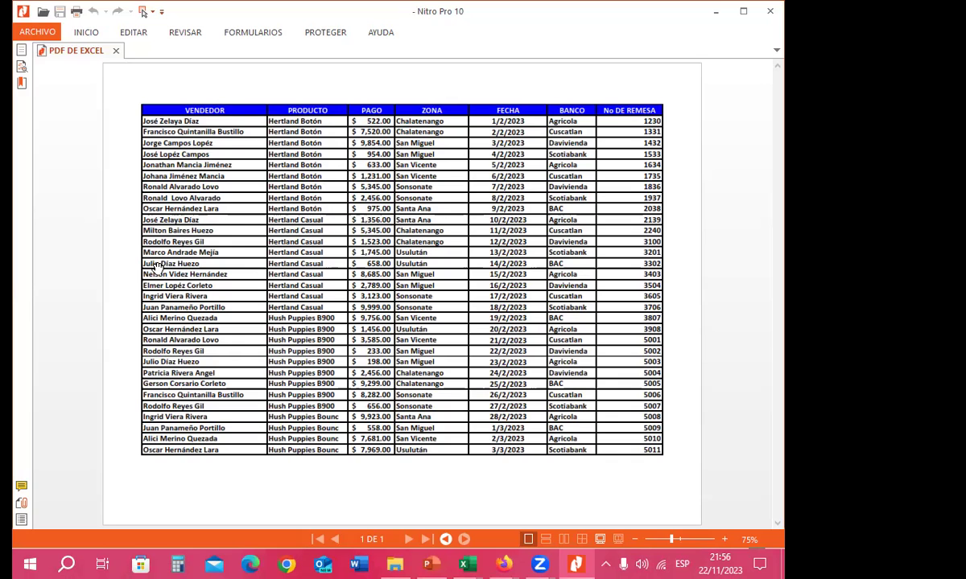
pyautogui.click(87, 33)
pyautogui.click(93, 33)
pyautogui.click(769, 10)
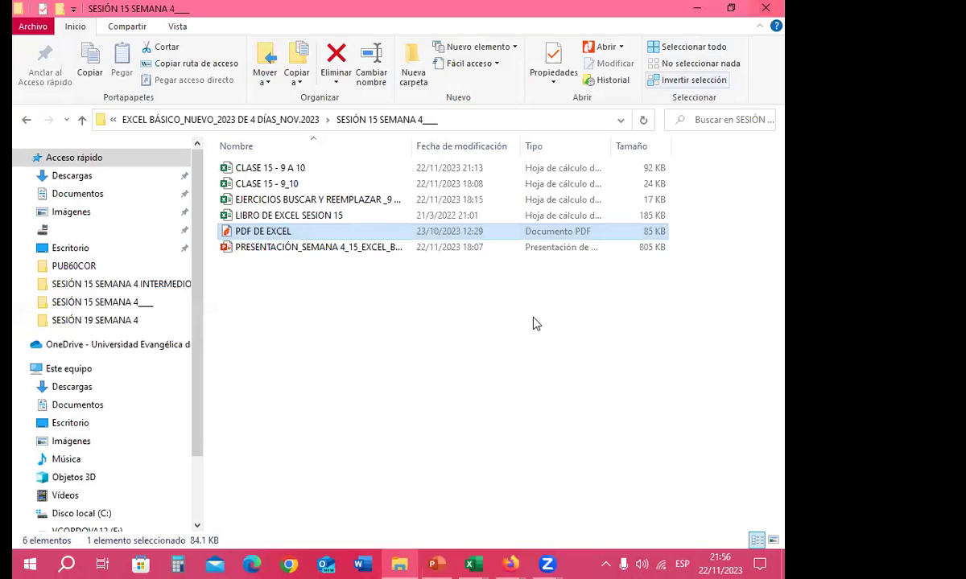
# Return to the CLASE 15 - 9_10 workbook and select a cell on the PDF sheet.
pyautogui.click(473, 564)
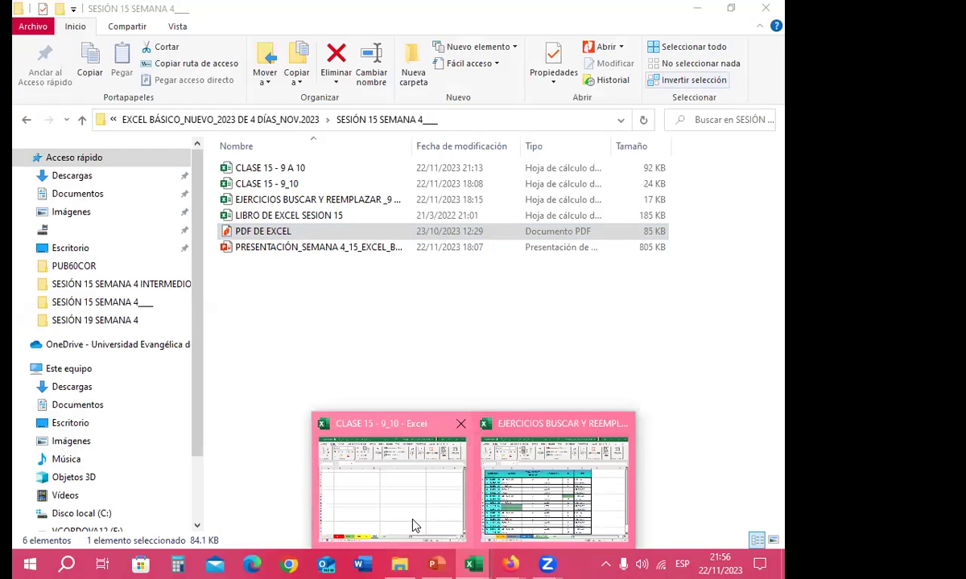
pyautogui.click(375, 502)
pyautogui.click(346, 269)
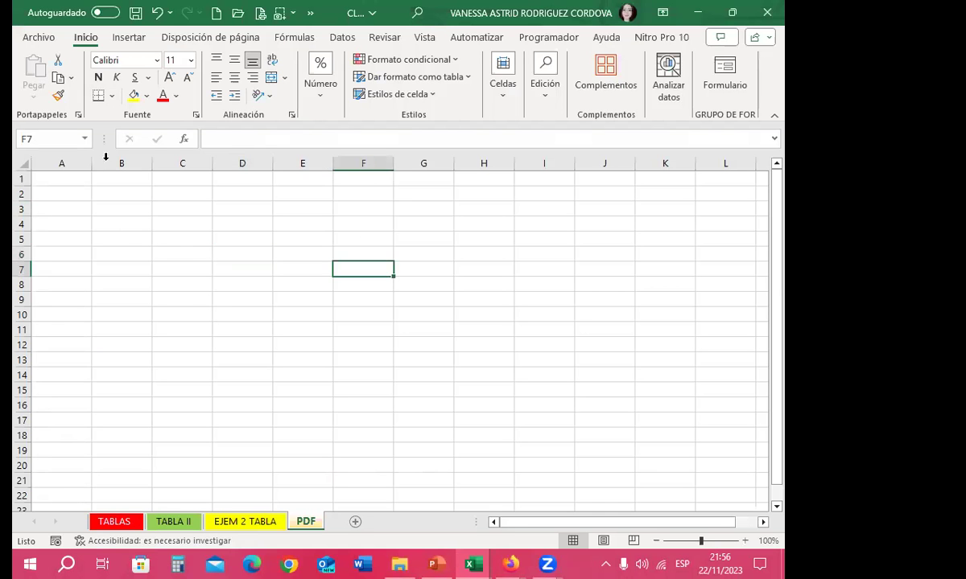
pyautogui.click(116, 224)
# Choose Datos > Obtener datos > De un archivo > De PDF to start a PDF import.
pyautogui.click(338, 37)
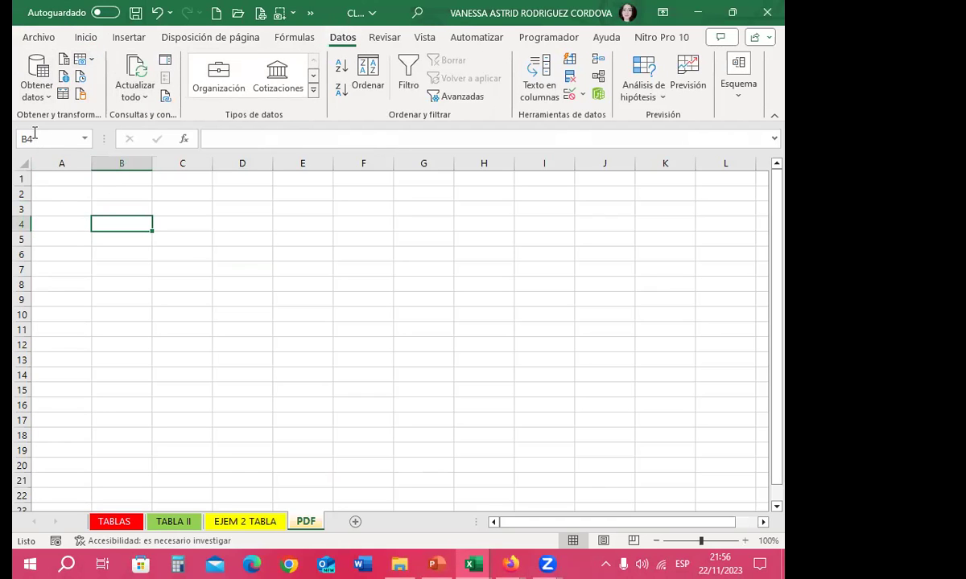
pyautogui.click(41, 90)
pyautogui.moveTo(88, 123)
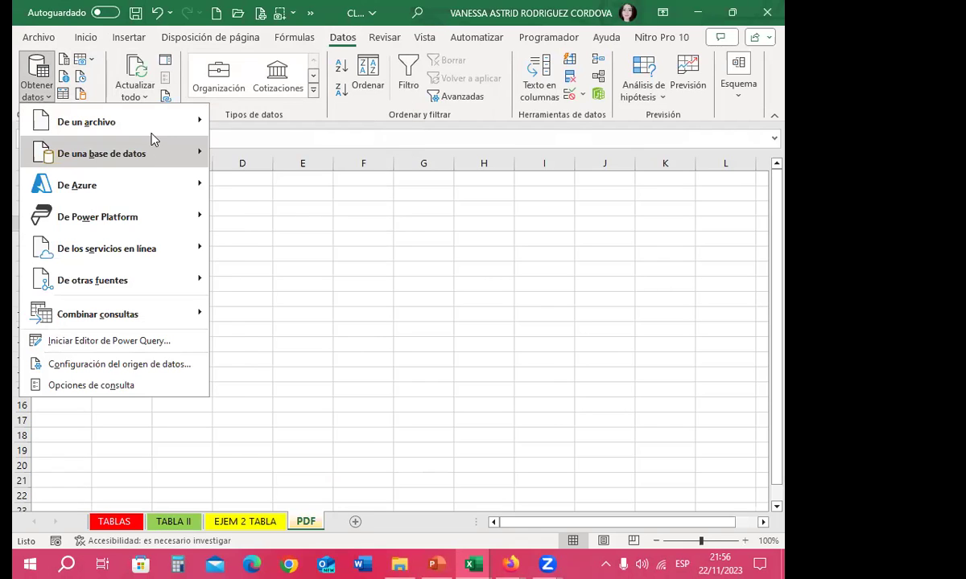
pyautogui.moveTo(145, 122)
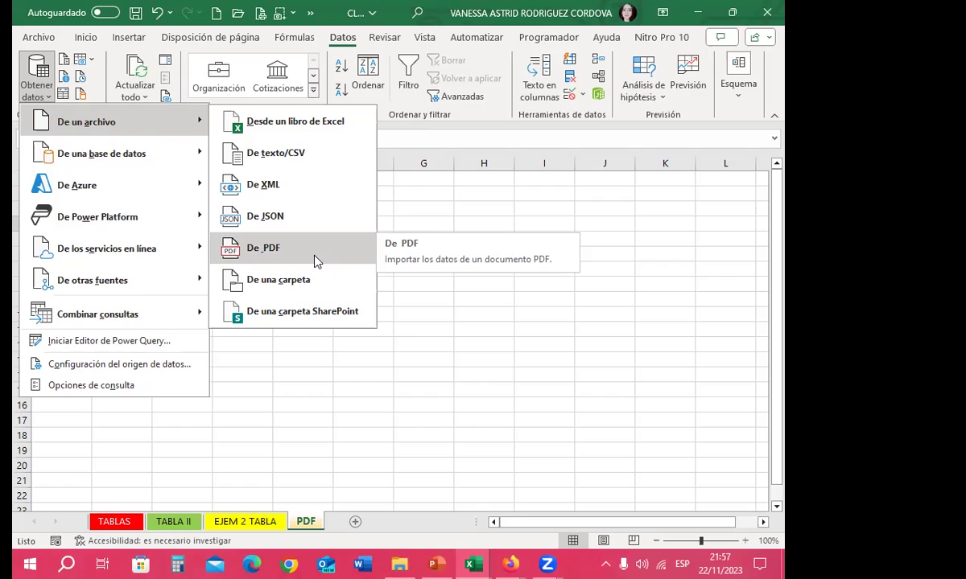
pyautogui.click(134, 434)
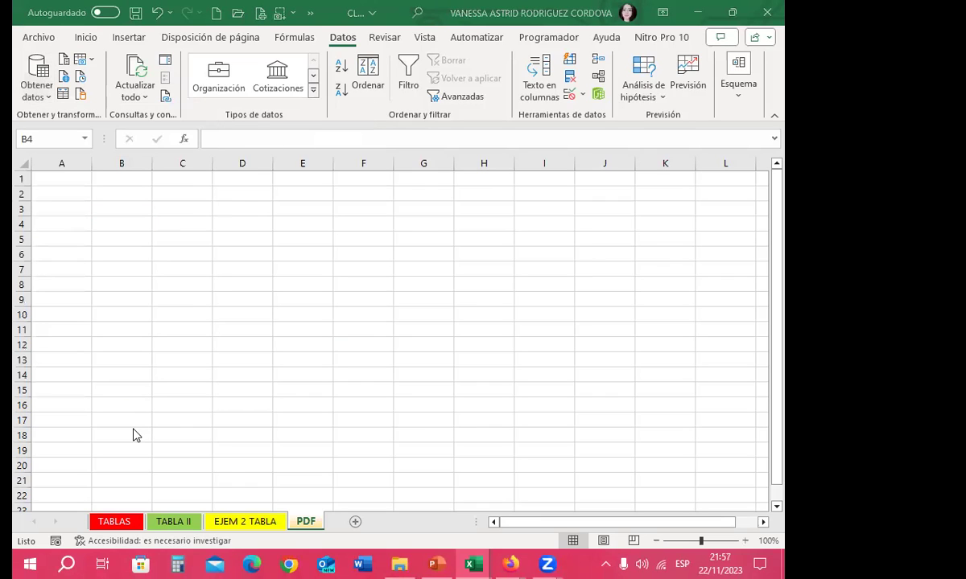
pyautogui.click(47, 103)
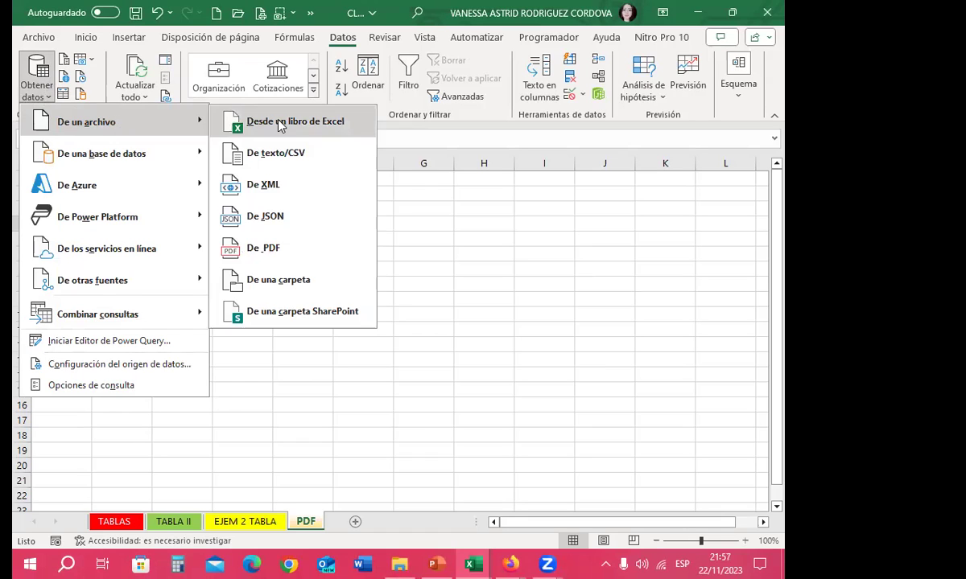
pyautogui.click(269, 249)
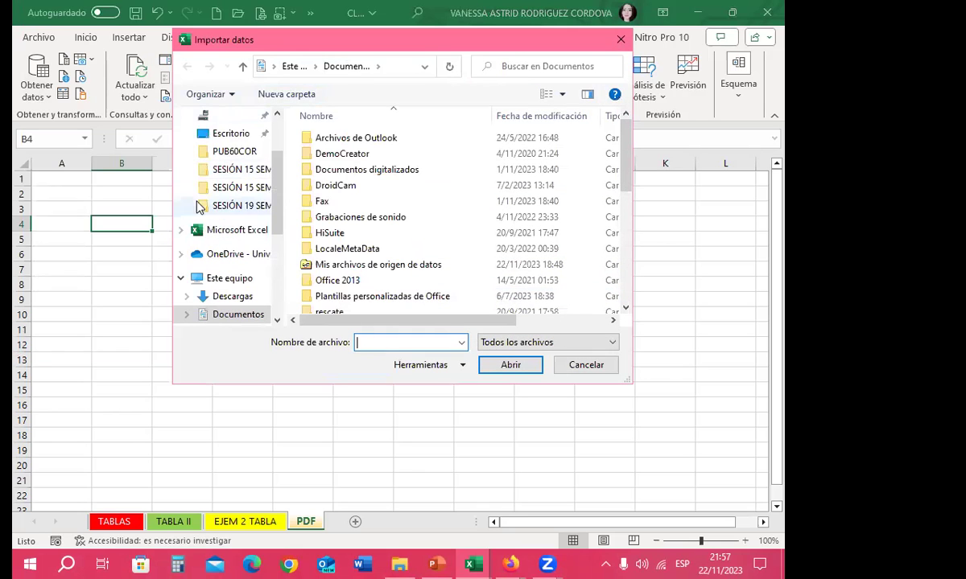
# Browse from the desktop through the corporate English and Excel course folders.
pyautogui.click(228, 133)
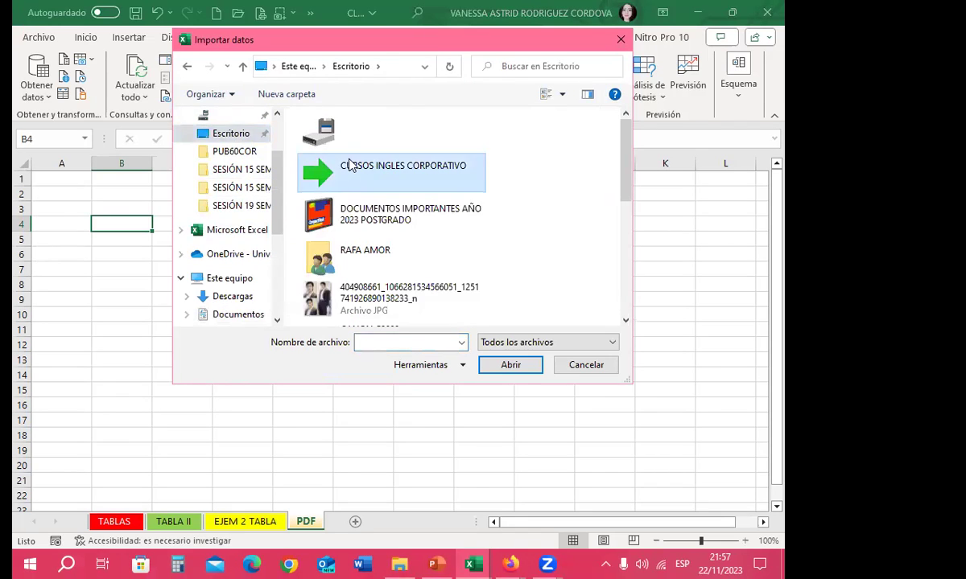
pyautogui.doubleClick(344, 165)
pyautogui.scroll(-15, 386, 259)
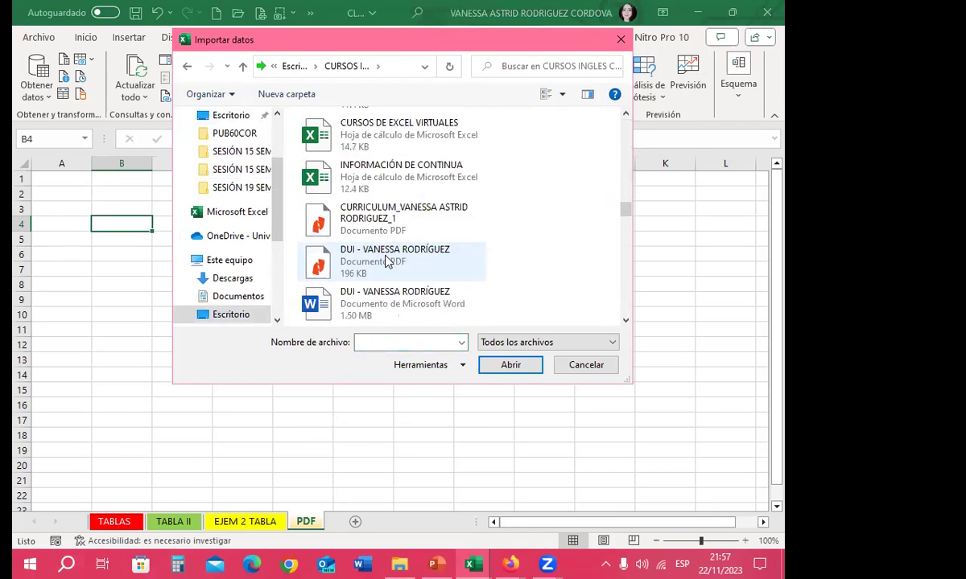
pyautogui.scroll(3, 383, 252)
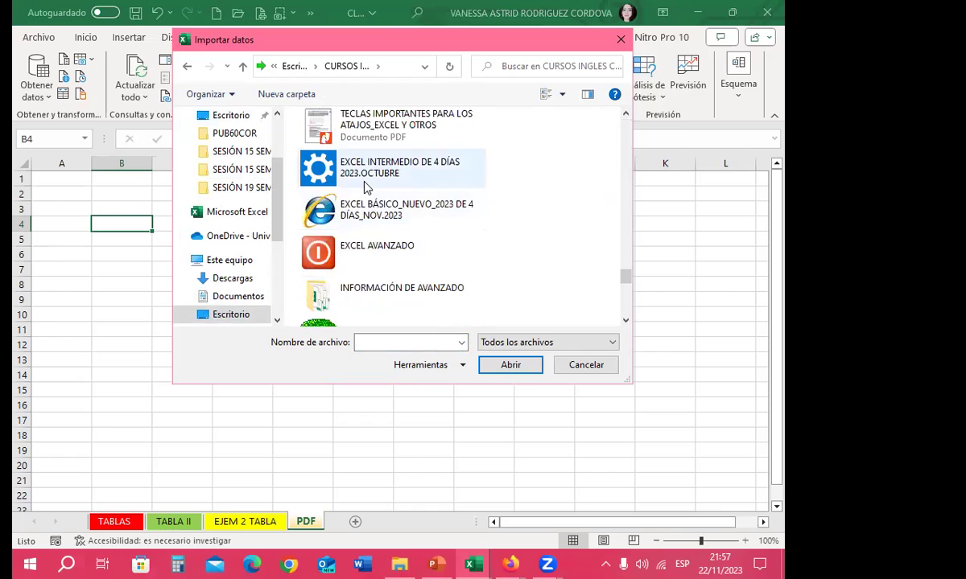
pyautogui.doubleClick(381, 171)
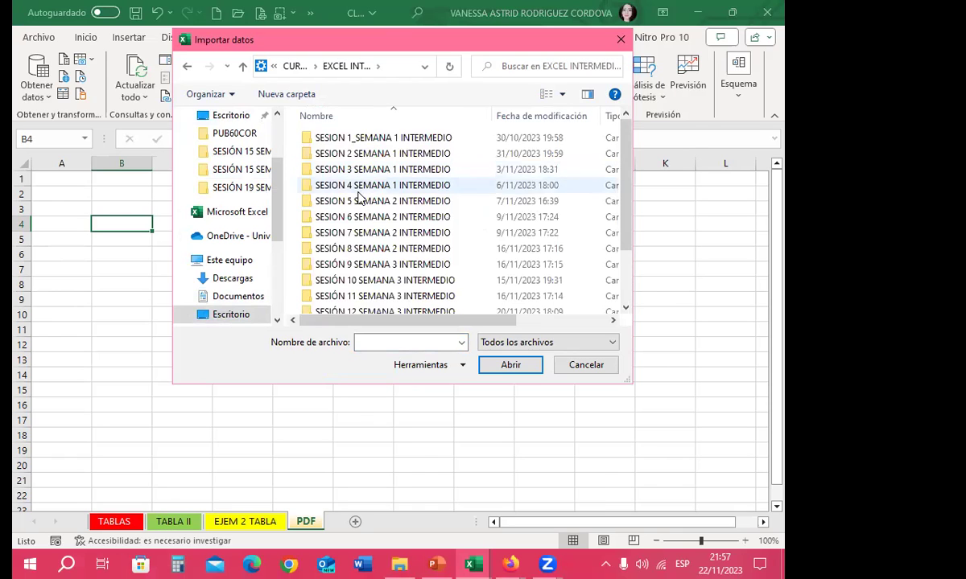
pyautogui.scroll(-2, 383, 170)
pyautogui.click(186, 67)
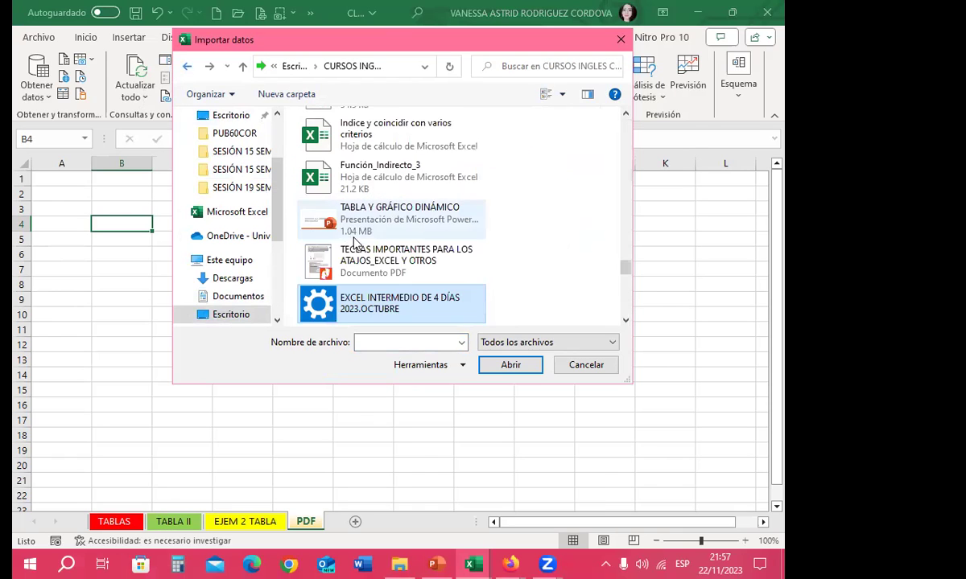
pyautogui.scroll(-3, 406, 246)
pyautogui.scroll(3, 406, 244)
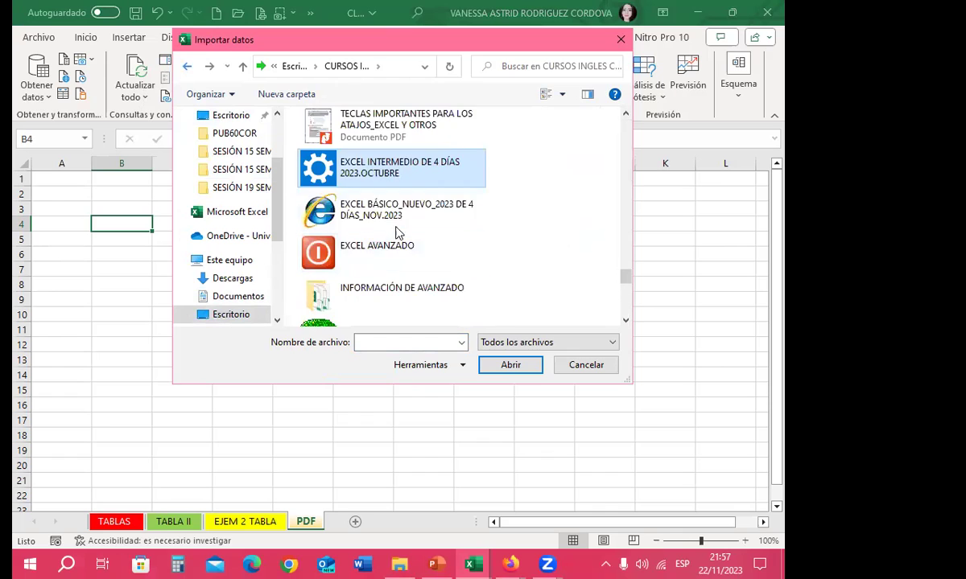
# Open the basic Excel course's SESIÓN 15 SEMANA 4 folder and import PDF DE EXCEL.
pyautogui.doubleClick(338, 211)
pyautogui.scroll(-3, 379, 271)
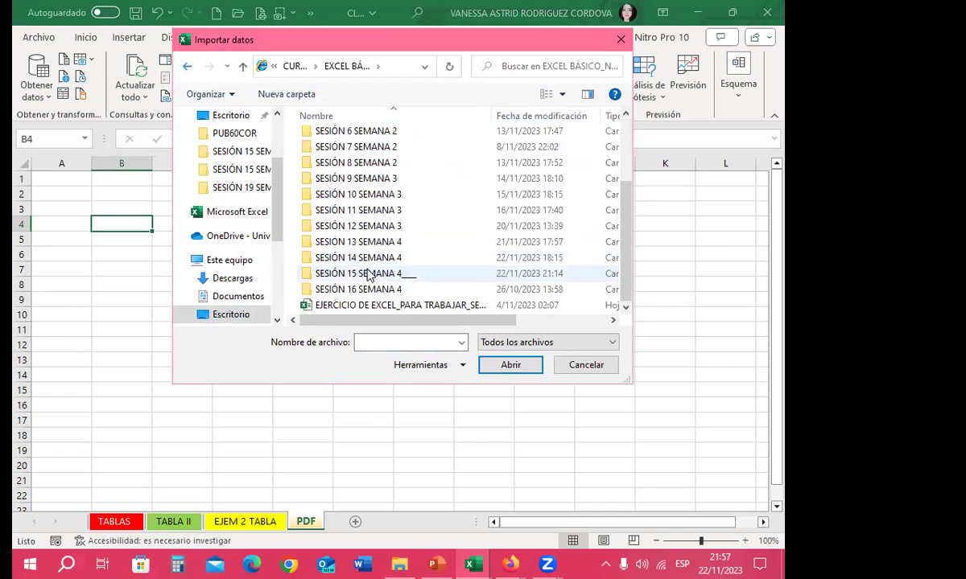
pyautogui.doubleClick(358, 273)
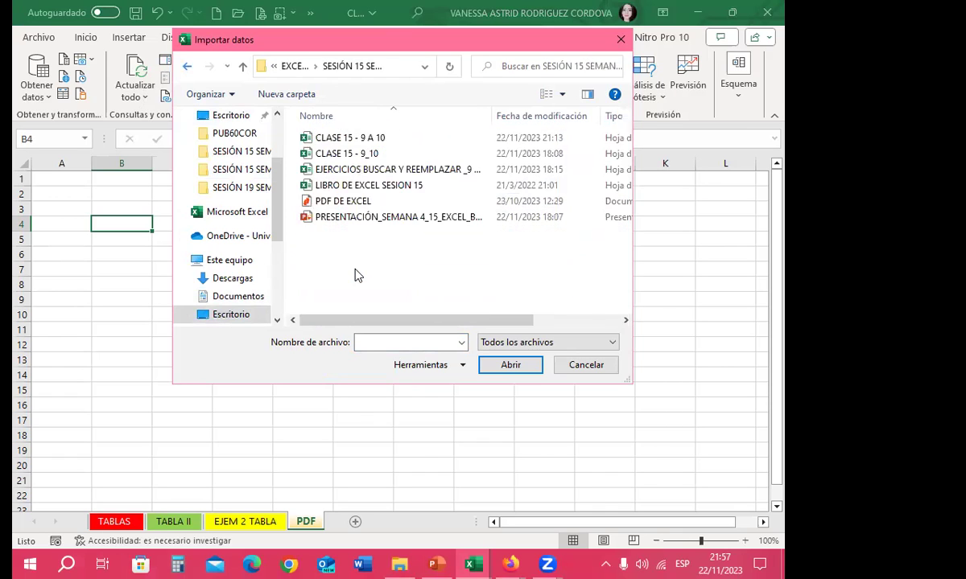
pyautogui.click(346, 202)
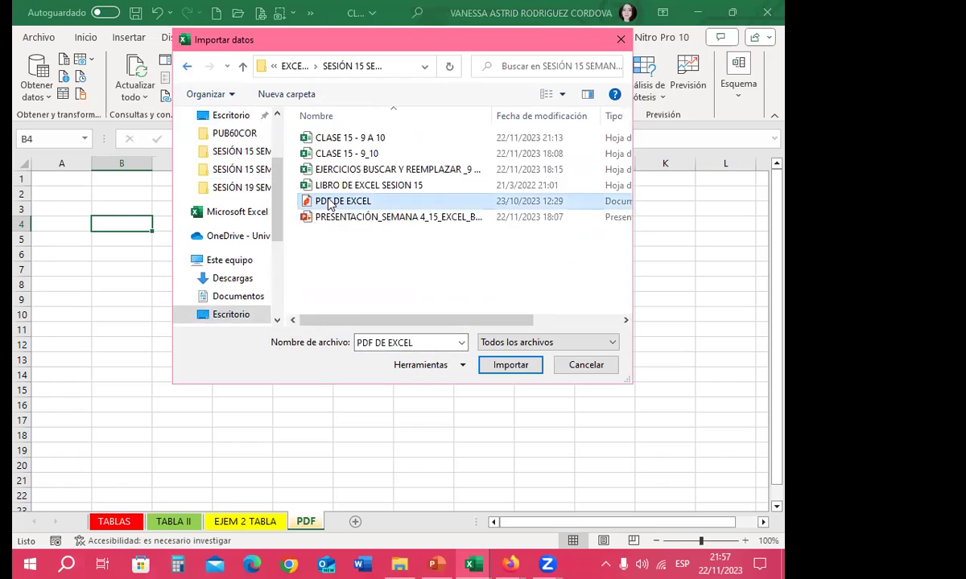
pyautogui.click(484, 362)
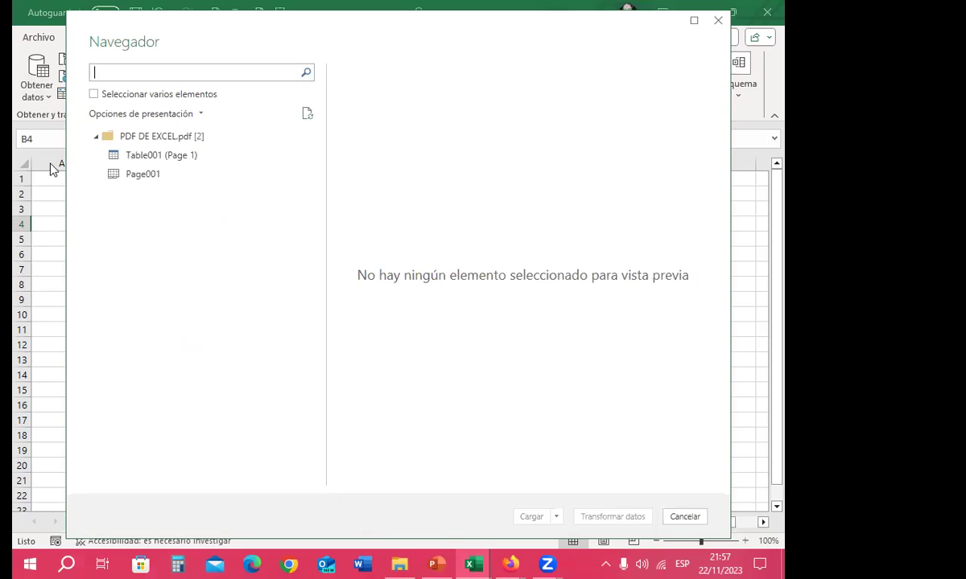
# Compare Table001 (Page 1) and Page001 previews in the Navegador, keeping Table001 (Page 1).
pyautogui.click(146, 164)
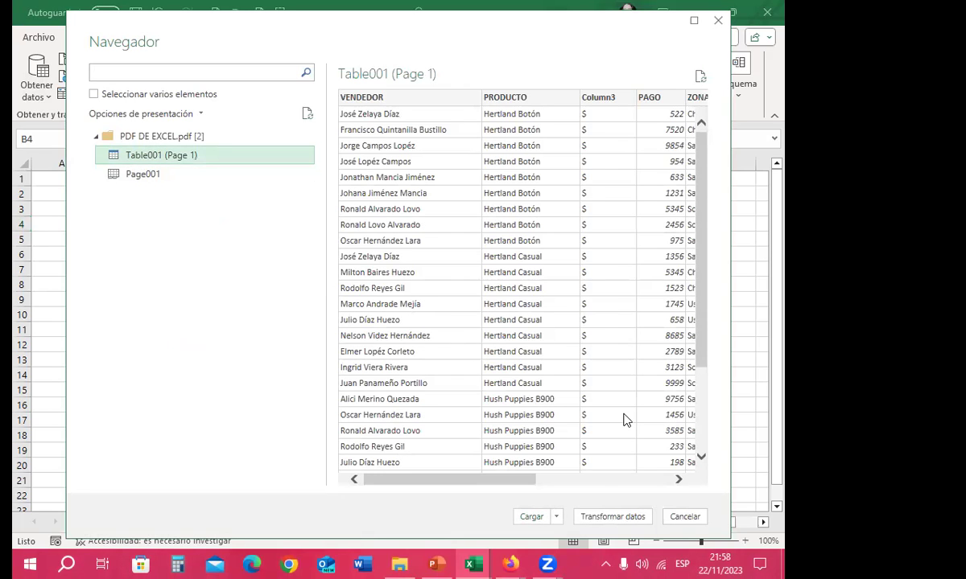
pyautogui.click(156, 178)
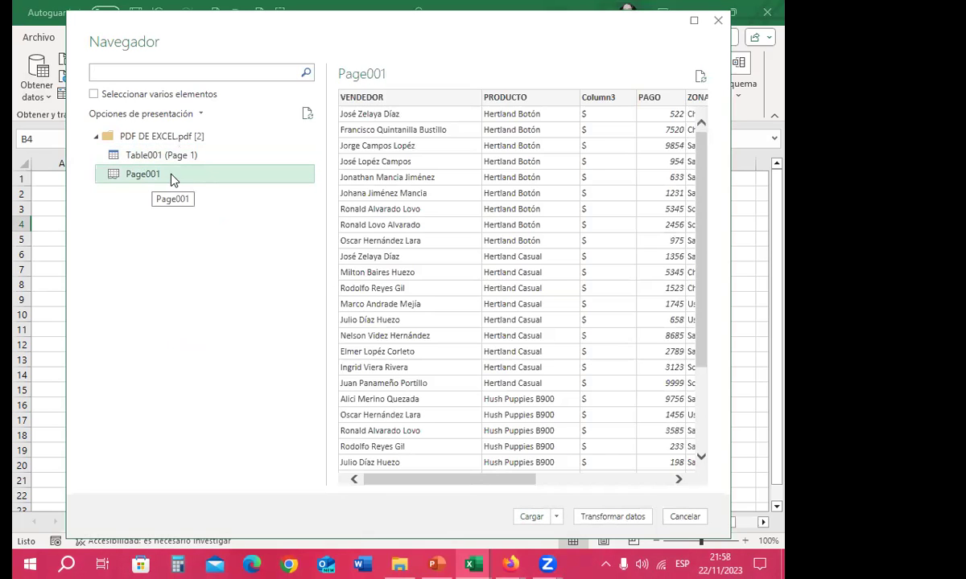
pyautogui.click(151, 160)
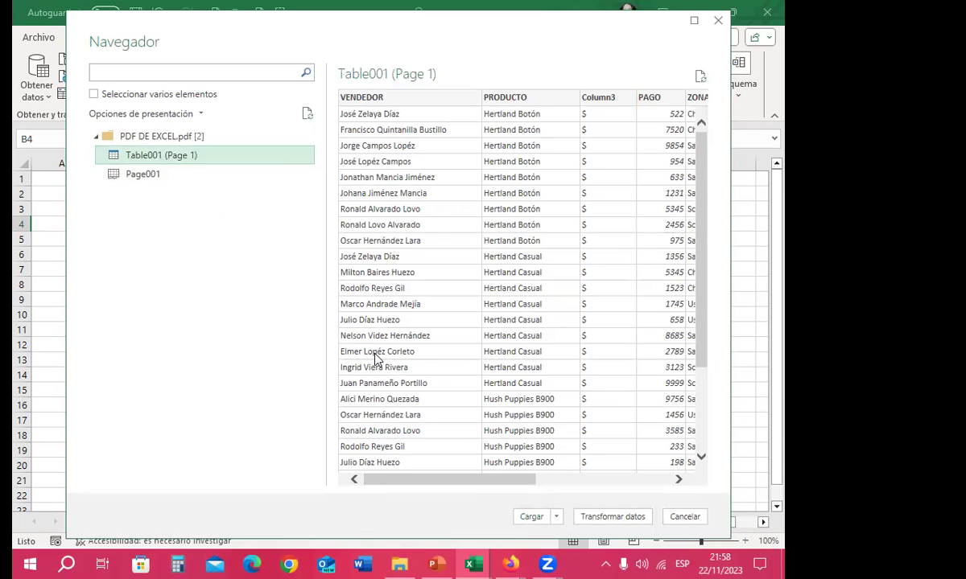
# Load the table via Cargar en... into the existing PDF sheet at =PDF!$A$2.
pyautogui.click(556, 517)
pyautogui.click(596, 539)
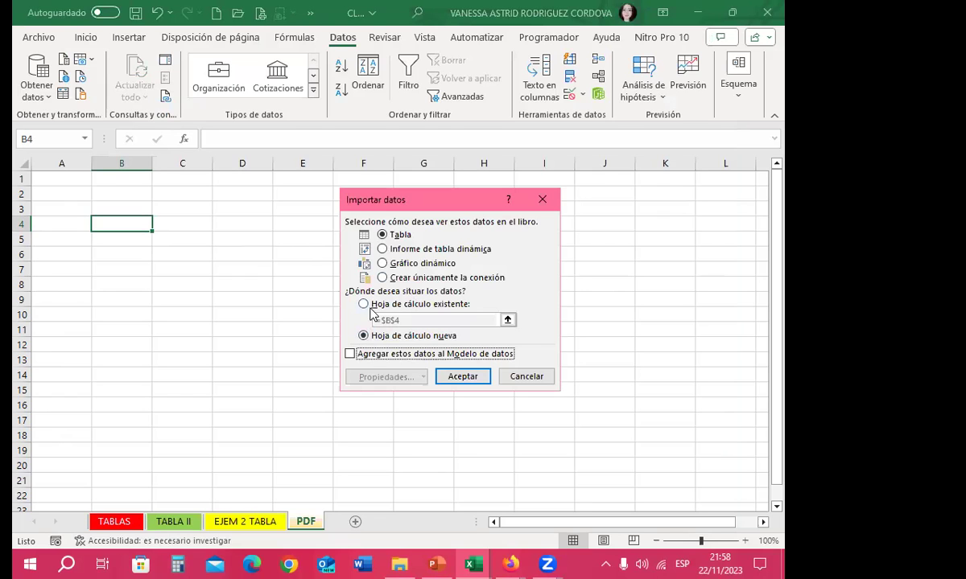
pyautogui.click(363, 303)
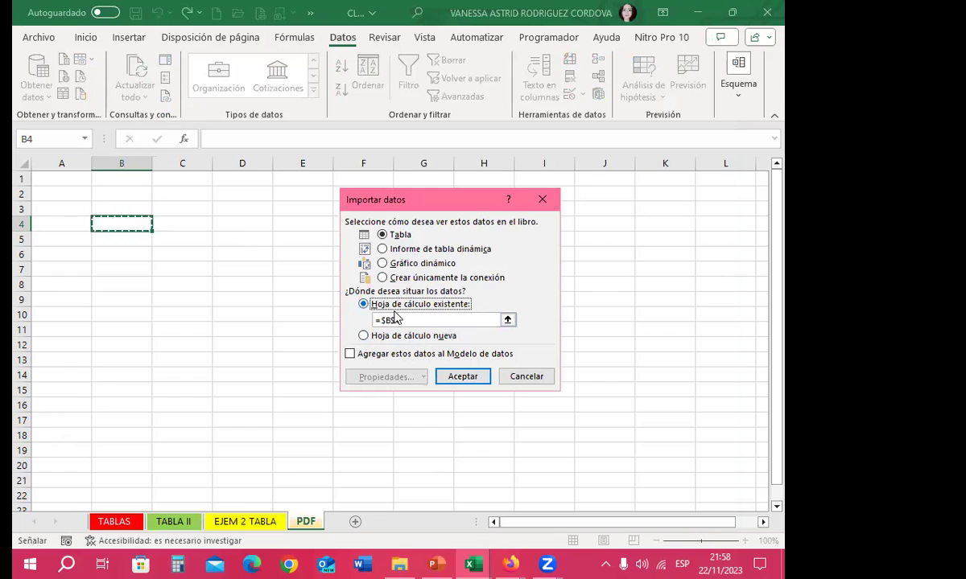
pyautogui.click(128, 223)
pyautogui.click(72, 194)
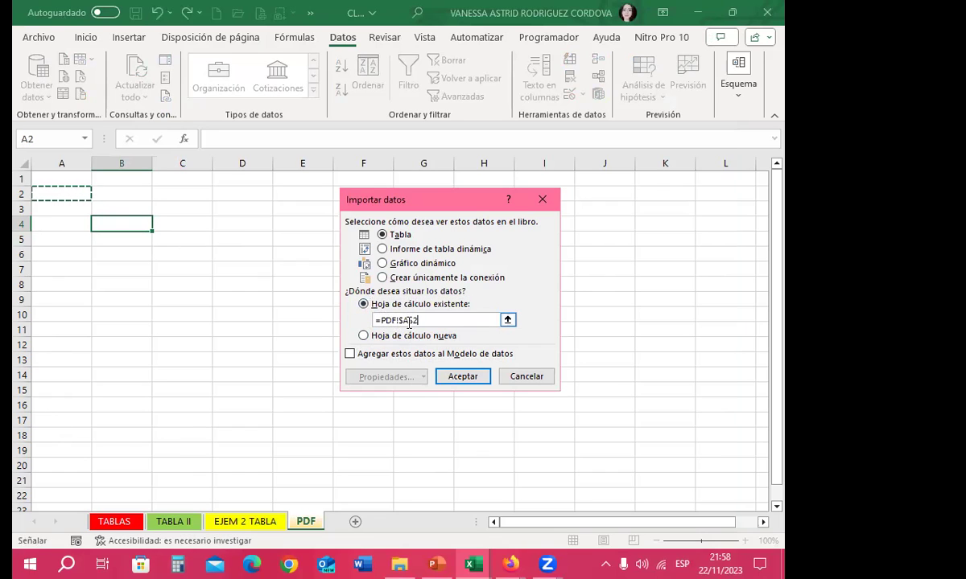
pyautogui.click(397, 321)
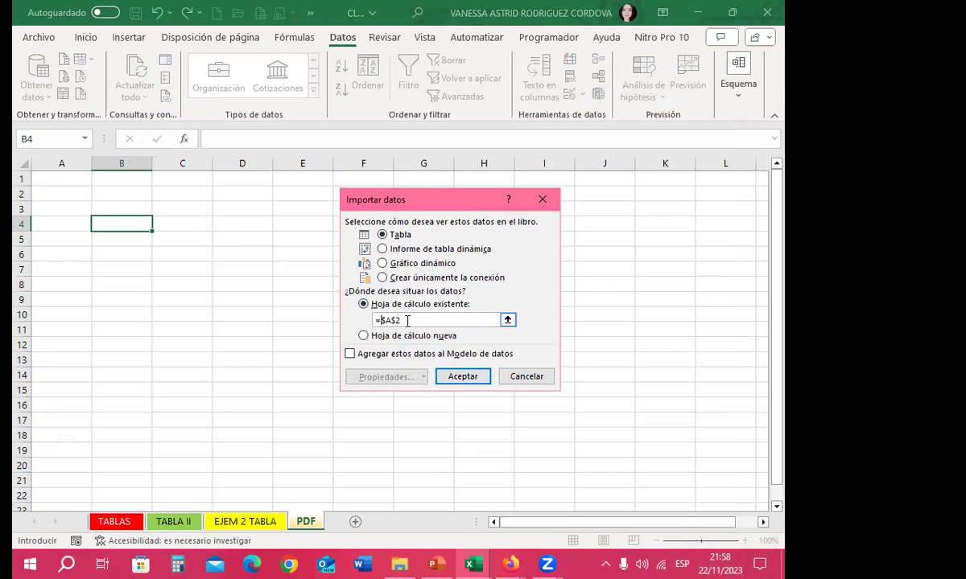
pyautogui.click(462, 376)
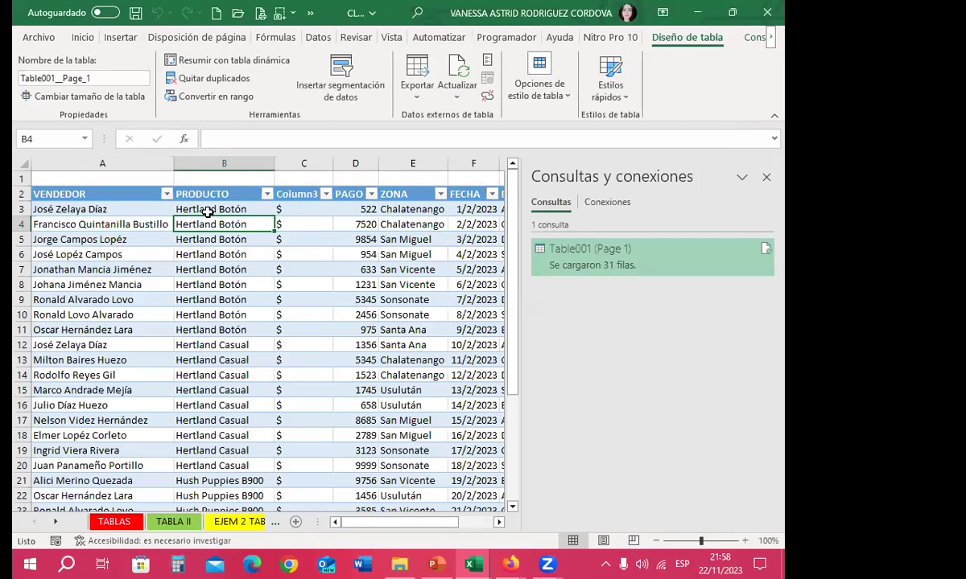
# Close the queries pane and delete the empty Column3 from the imported table.
pyautogui.click(765, 178)
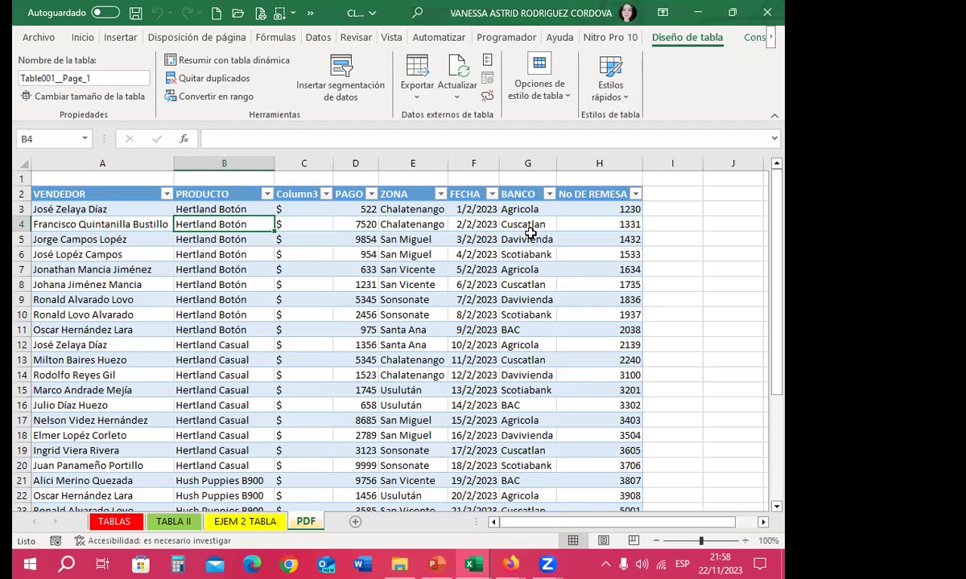
pyautogui.moveTo(310, 239); pyautogui.dragTo(329, 228)
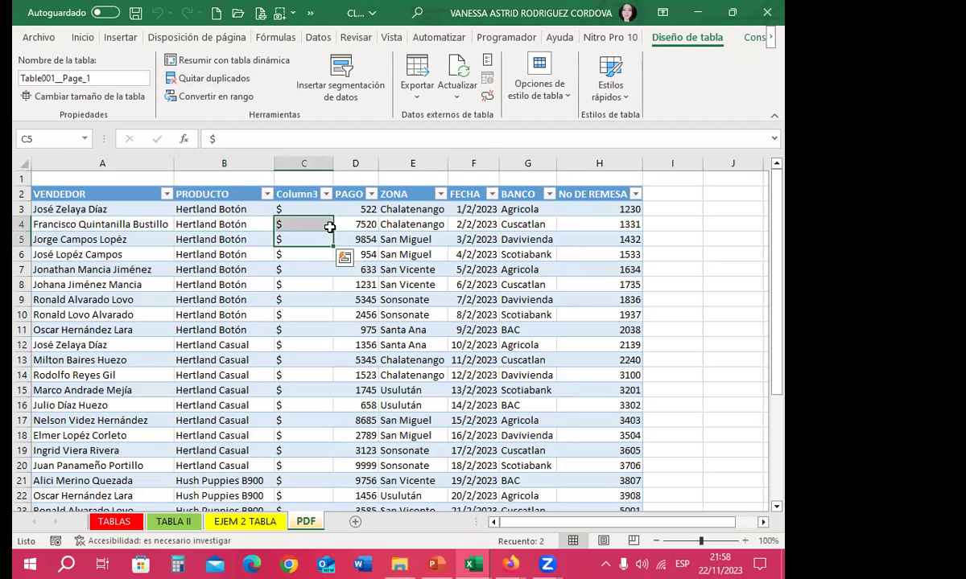
pyautogui.click(306, 164)
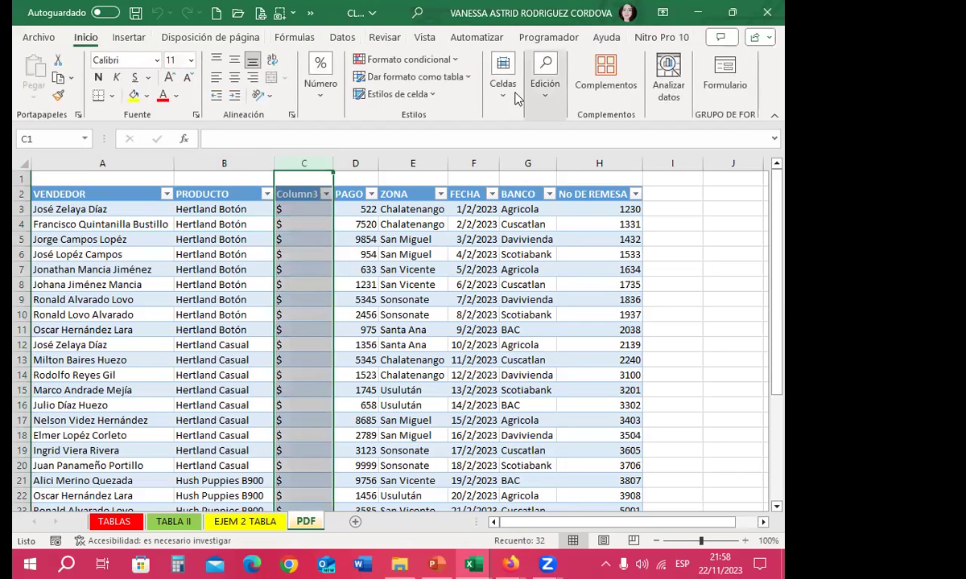
pyautogui.click(503, 85)
pyautogui.click(539, 149)
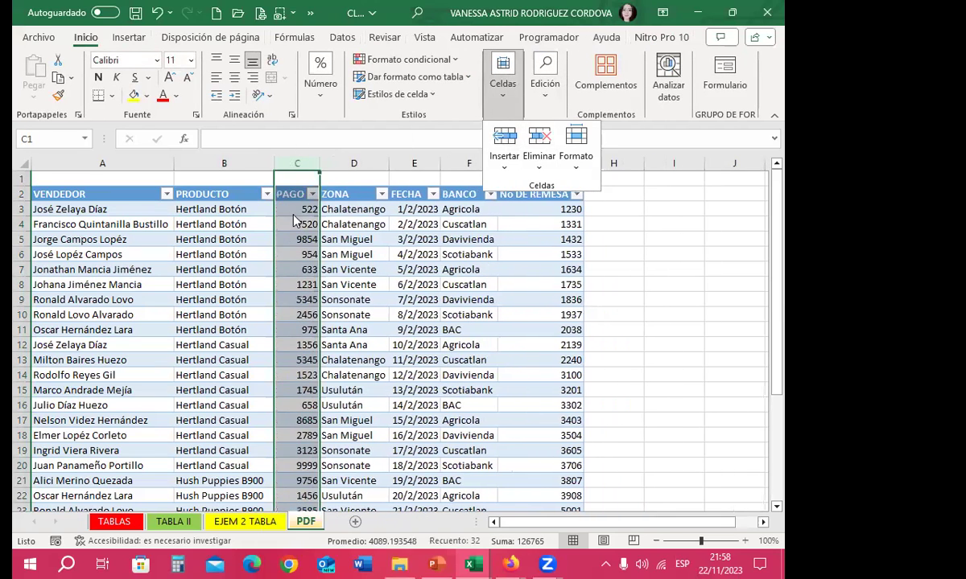
# Format the PAGO amounts as $ accounting currency.
pyautogui.moveTo(287, 208); pyautogui.dragTo(284, 479)
pyautogui.click(320, 81)
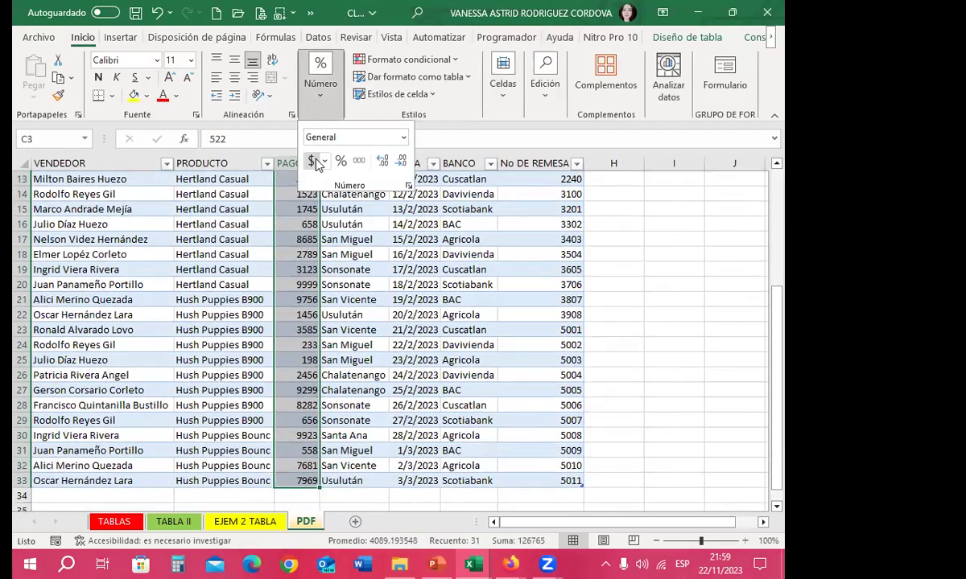
pyautogui.click(314, 161)
pyautogui.click(262, 172)
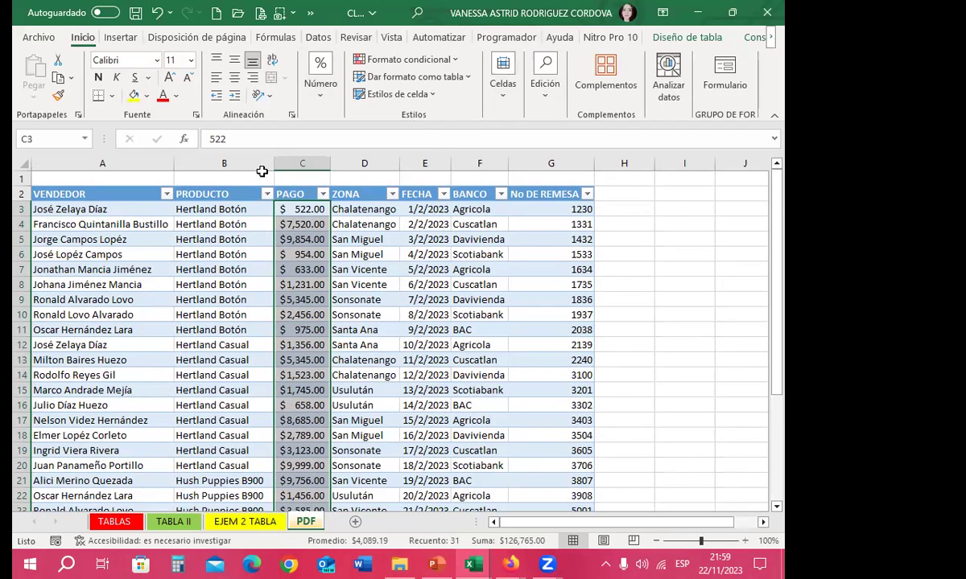
pyautogui.click(170, 221)
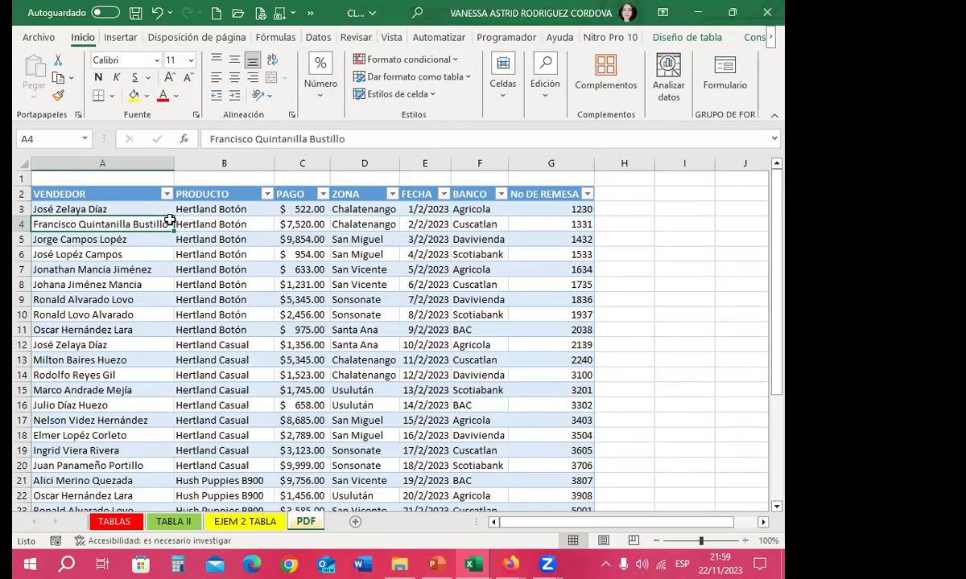
# Try red-bordered, green-gradient and gray-banded blue-header table styles on the sales table.
pyautogui.click(412, 76)
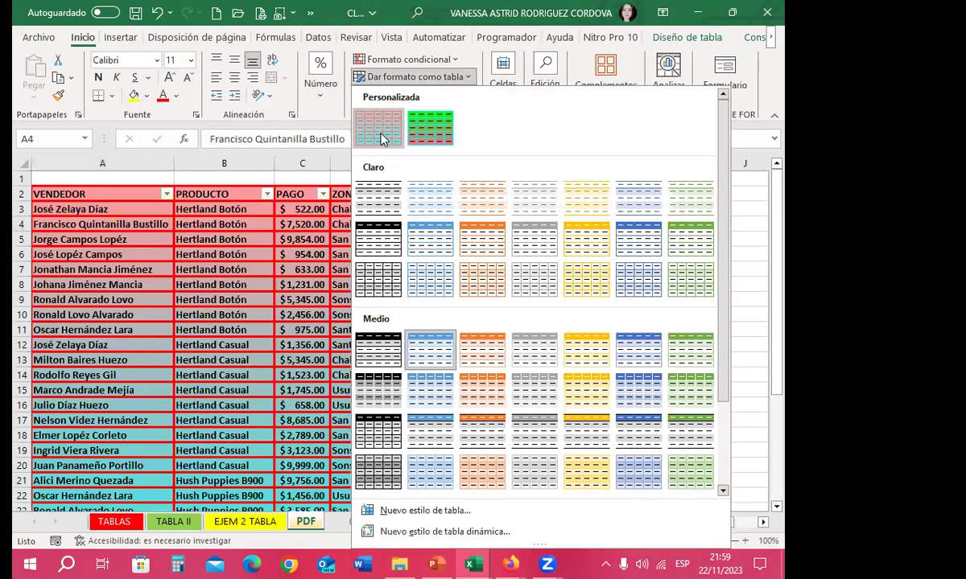
pyautogui.click(381, 125)
pyautogui.click(398, 74)
pyautogui.click(418, 124)
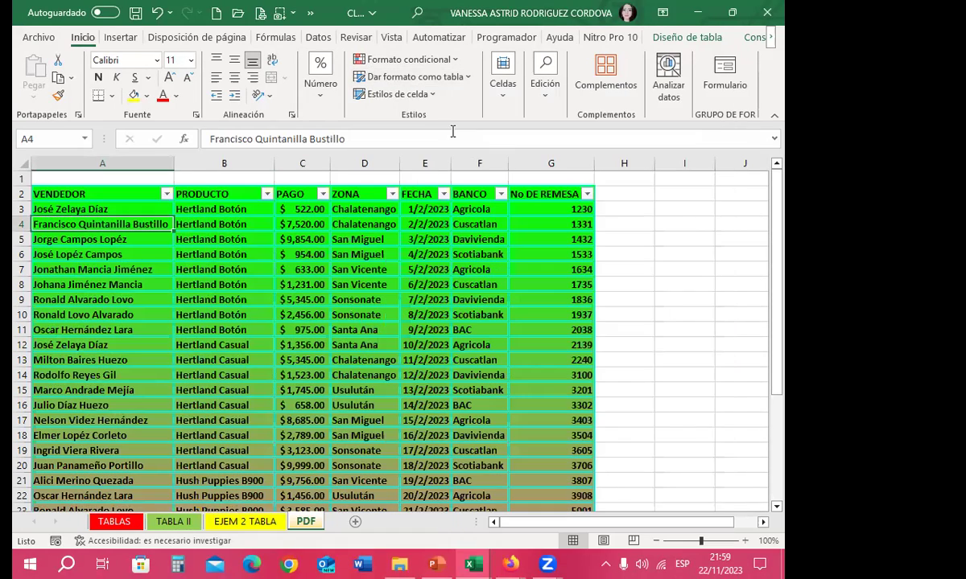
pyautogui.click(453, 78)
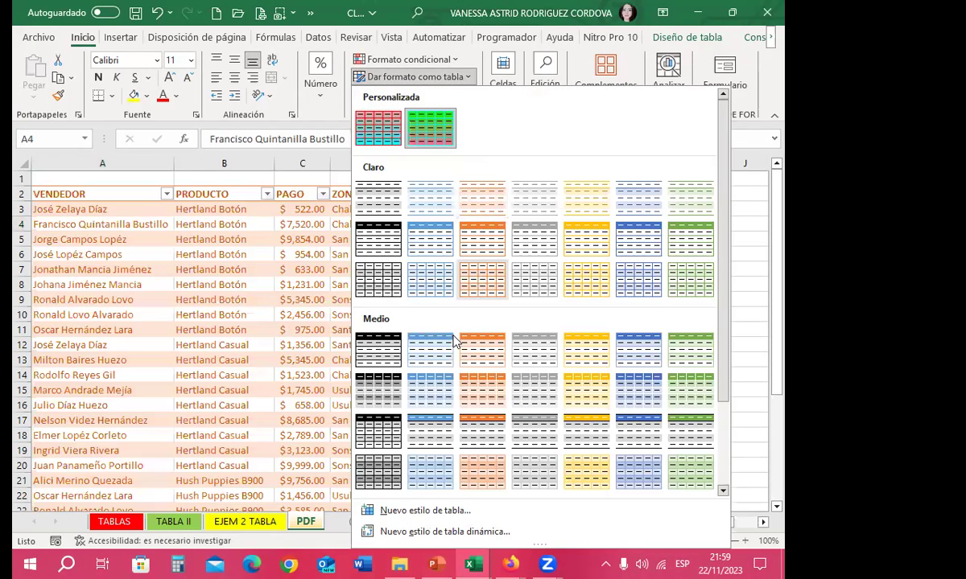
pyautogui.scroll(-3, 478, 385)
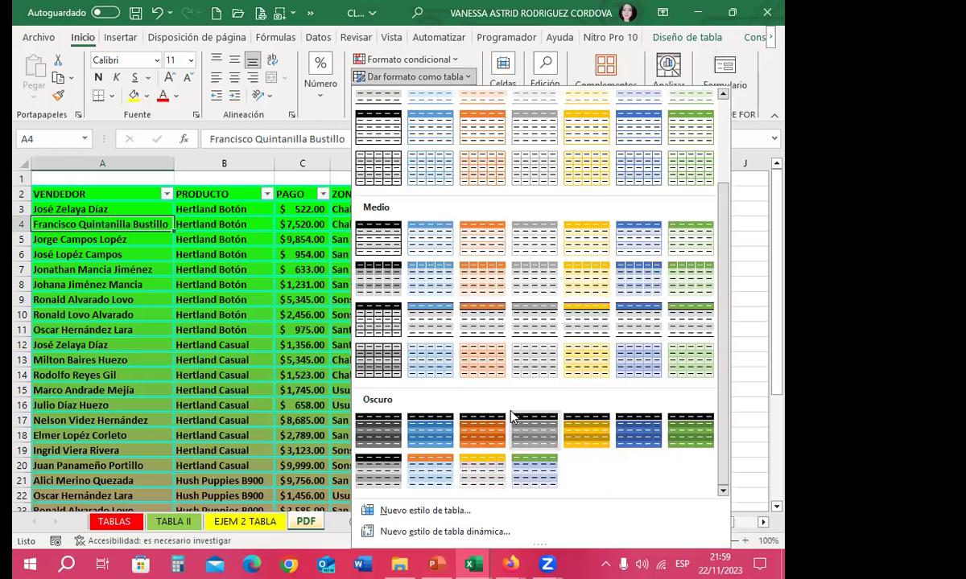
pyautogui.click(418, 331)
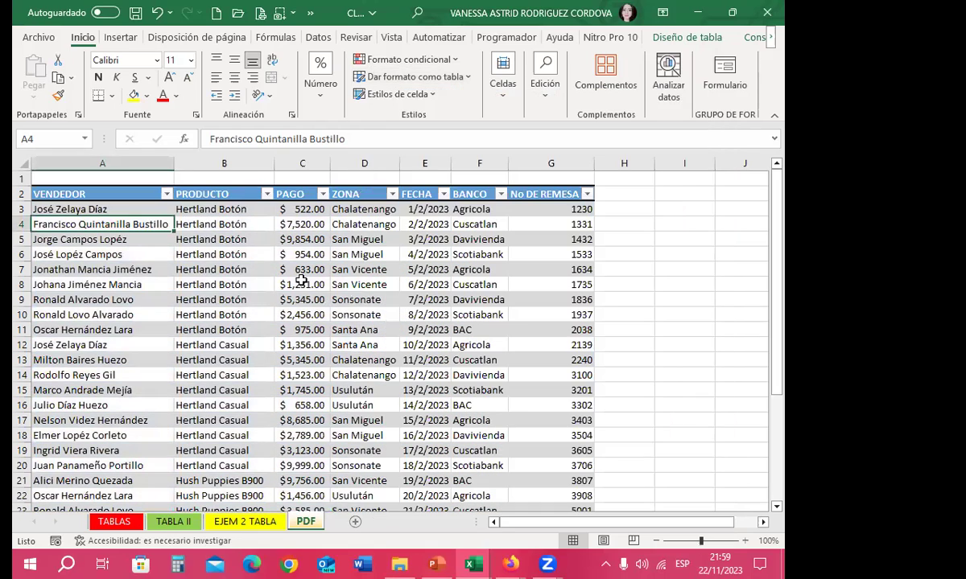
# Try light-blue banded and green-header blue-banded table styles instead.
pyautogui.click(313, 281)
pyautogui.click(402, 77)
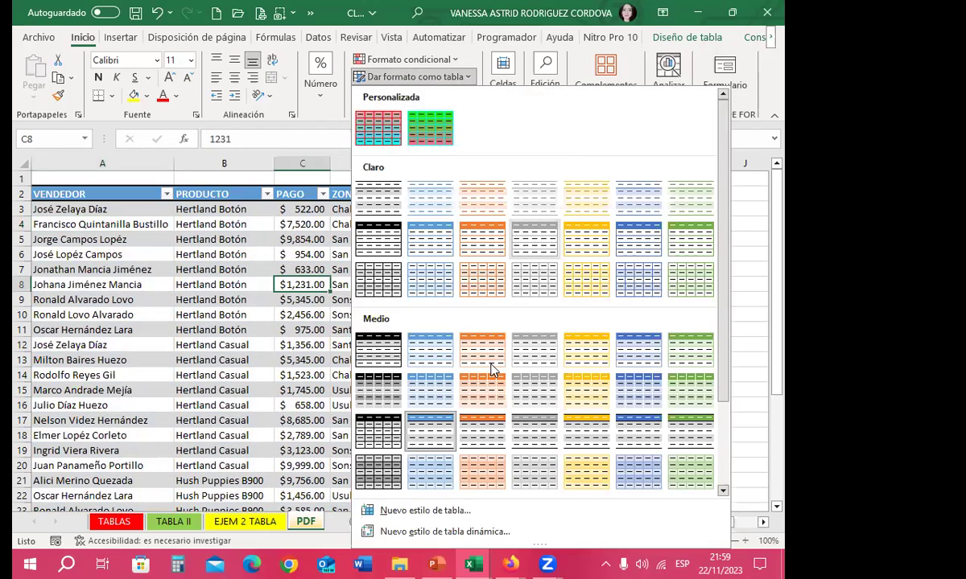
pyautogui.click(633, 405)
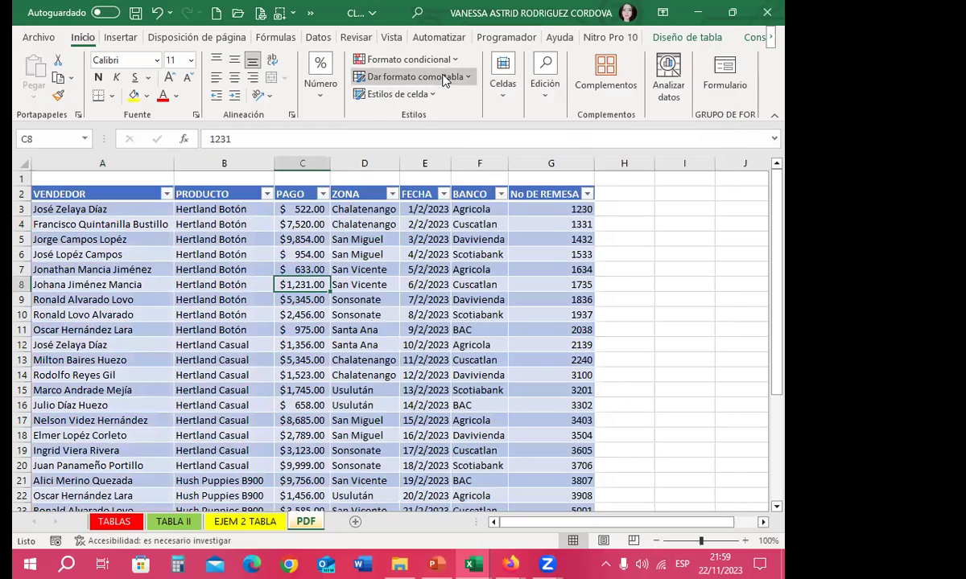
pyautogui.click(445, 77)
pyautogui.click(630, 436)
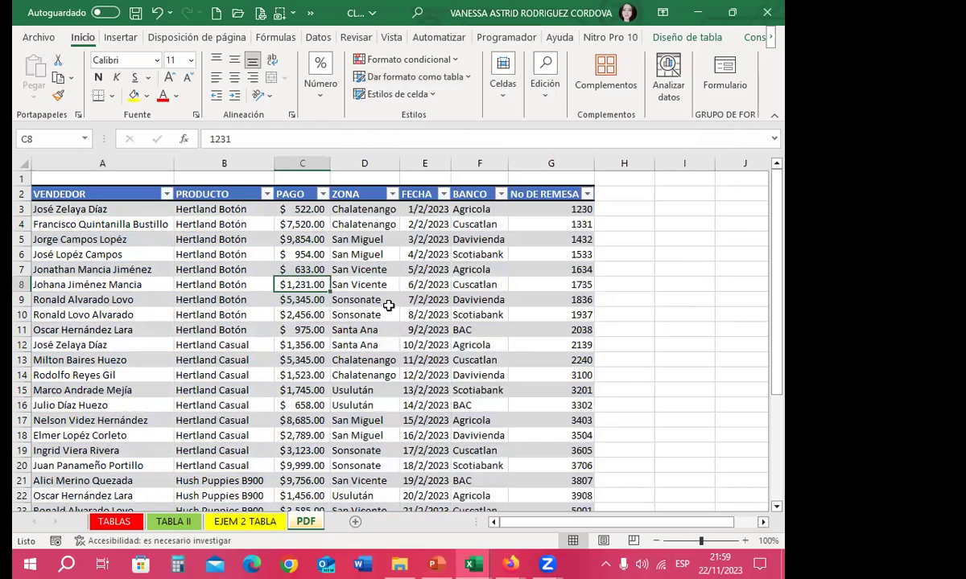
pyautogui.click(439, 77)
pyautogui.scroll(-3, 543, 362)
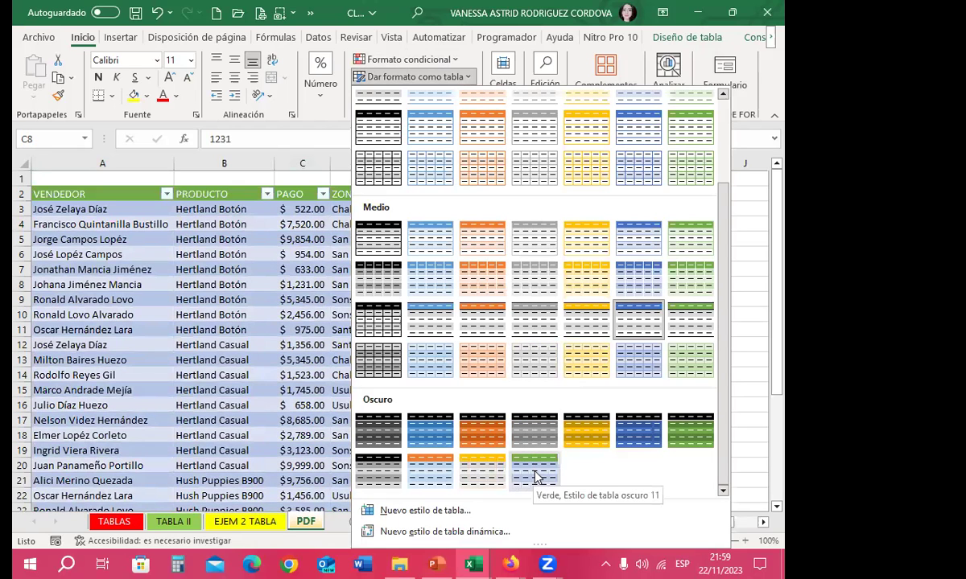
pyautogui.click(280, 296)
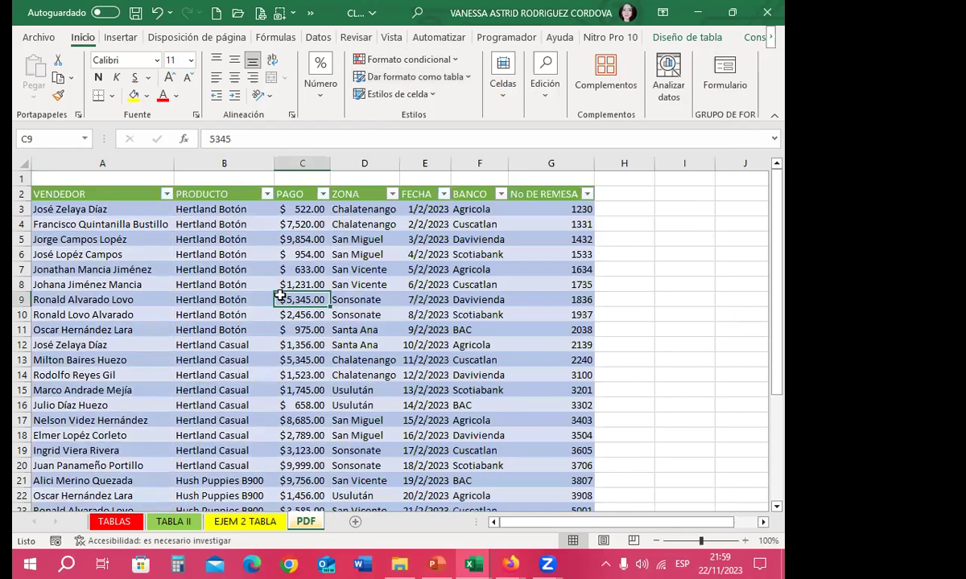
# Extend the table down to row 40, then undo the resize.
pyautogui.scroll(-9, 302, 344)
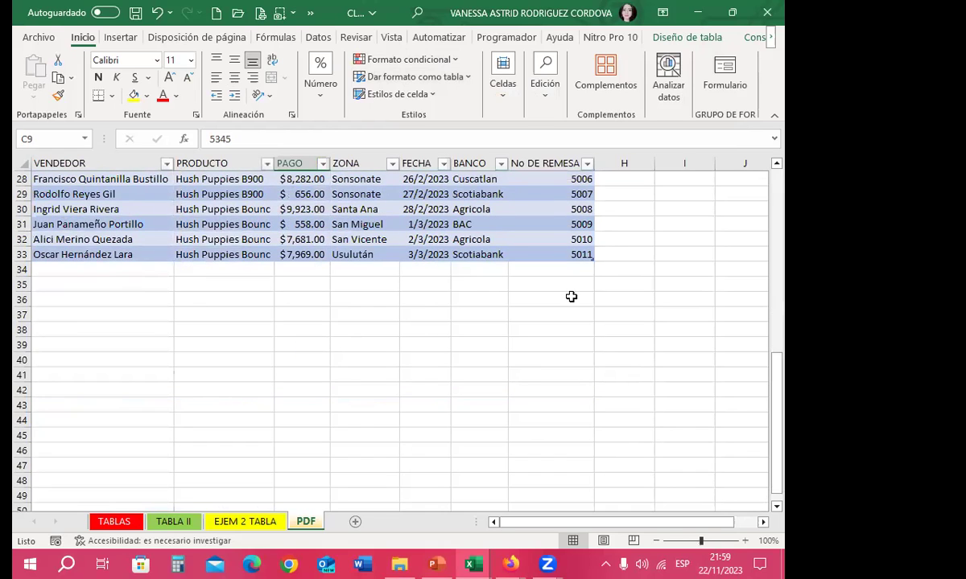
pyautogui.moveTo(591, 256); pyautogui.dragTo(596, 356)
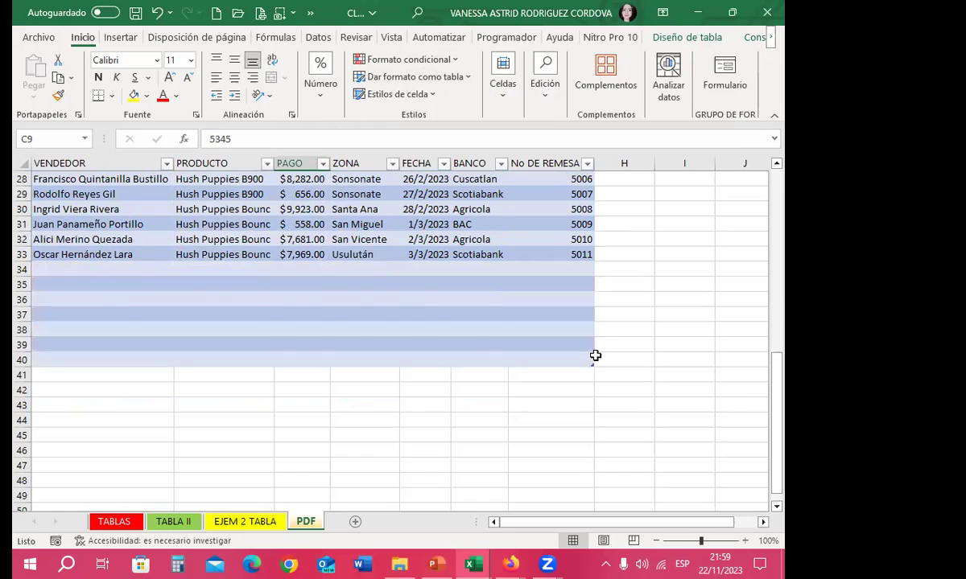
pyautogui.hotkey('ctrl', 'z')
pyautogui.scroll(9, 596, 356)
pyautogui.scroll(-9, 582, 349)
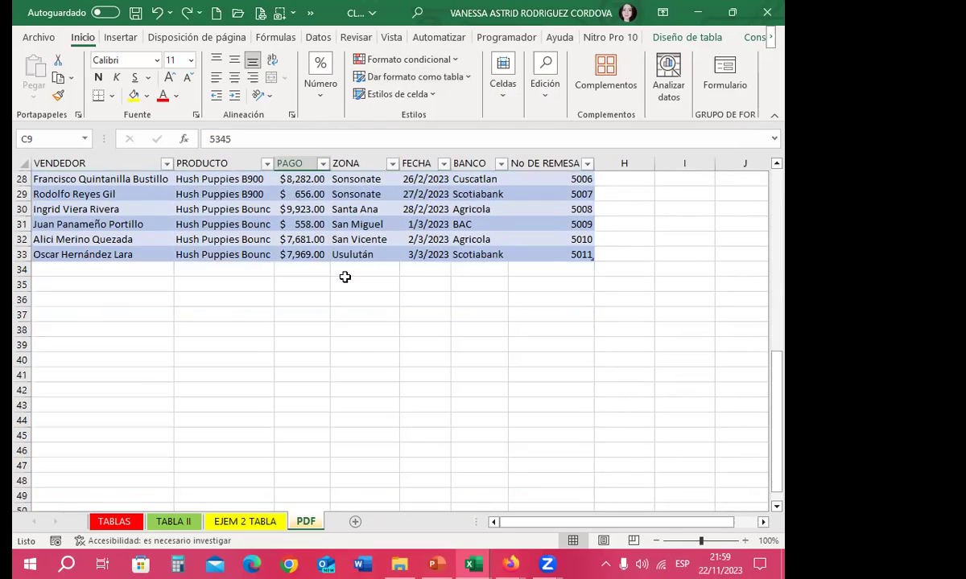
pyautogui.scroll(9, 344, 277)
# Try an orange Medio style, then settle on the red-and-cyan Personalizada table style.
pyautogui.click(357, 271)
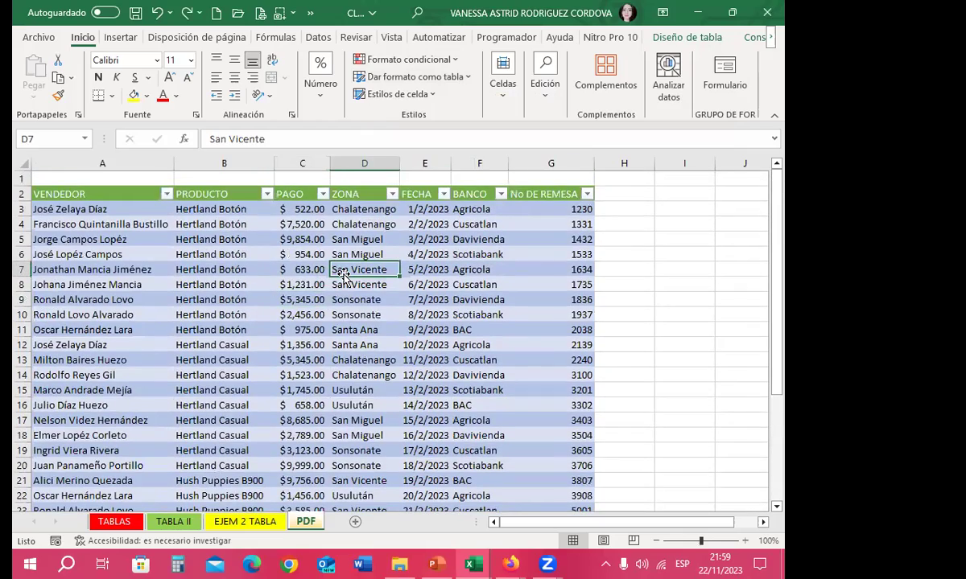
pyautogui.click(416, 76)
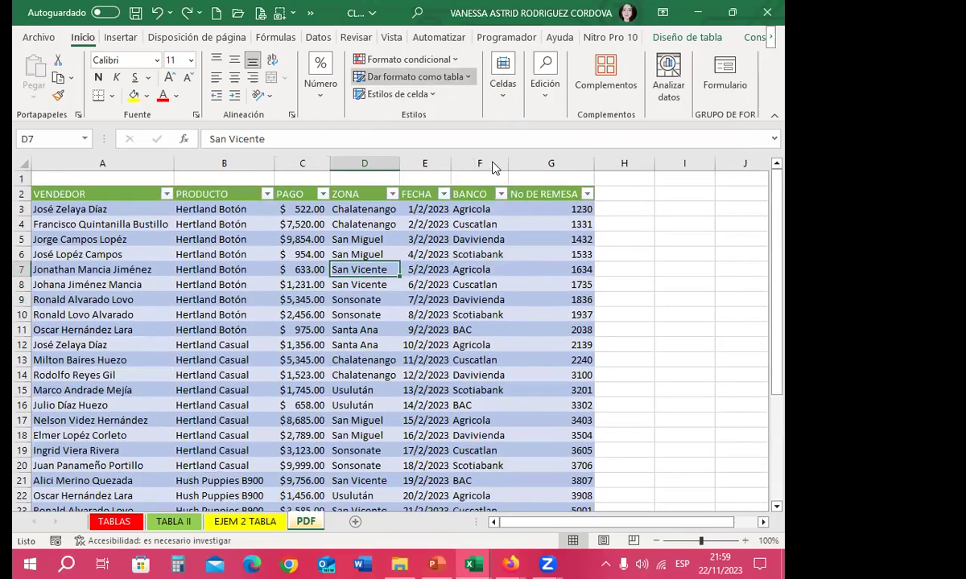
pyautogui.click(489, 291)
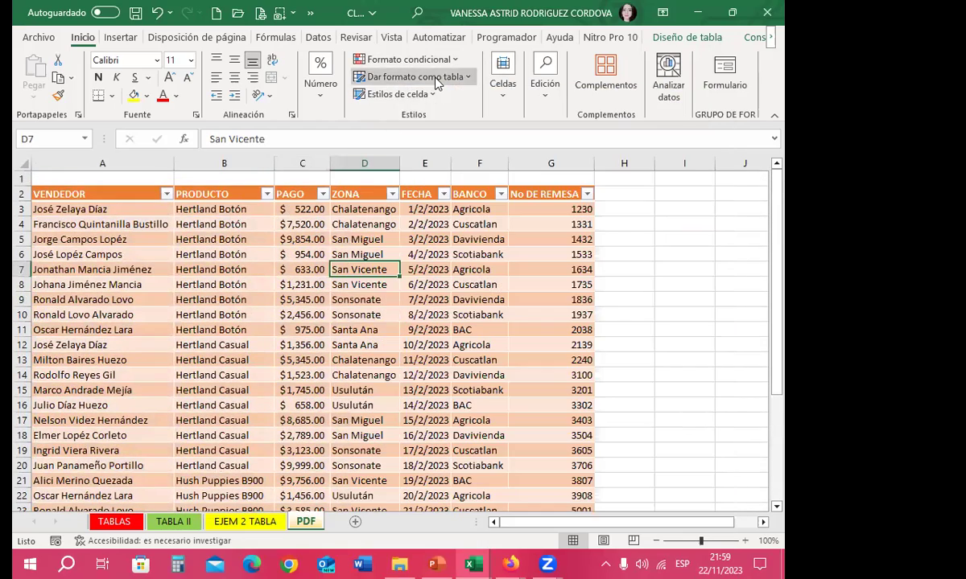
pyautogui.click(385, 77)
pyautogui.click(394, 131)
pyautogui.click(346, 298)
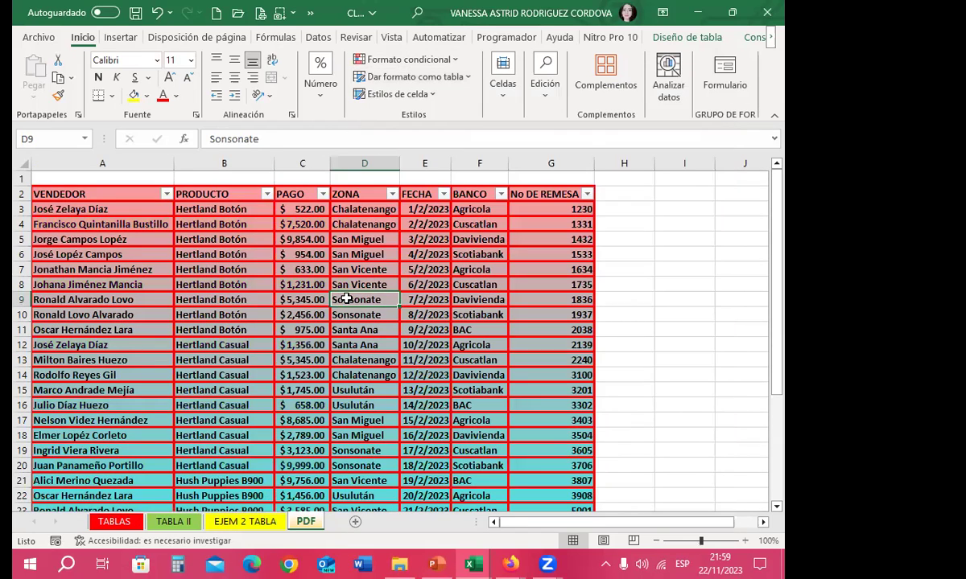
pyautogui.scroll(-6, 346, 298)
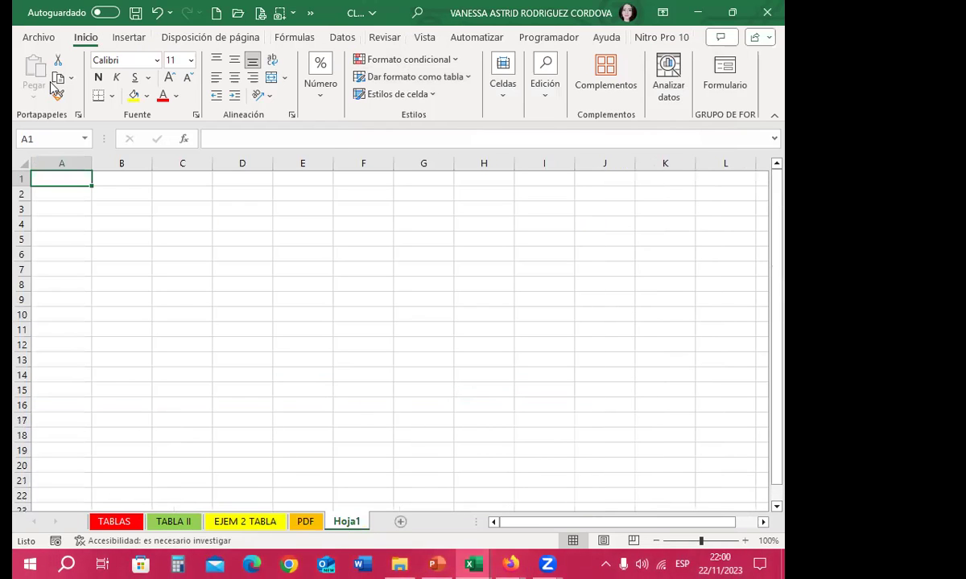
# Add a blank Hoja1 sheet and start a Datos import from a PDF file.
pyautogui.click(302, 284)
pyautogui.click(342, 37)
pyautogui.click(36, 84)
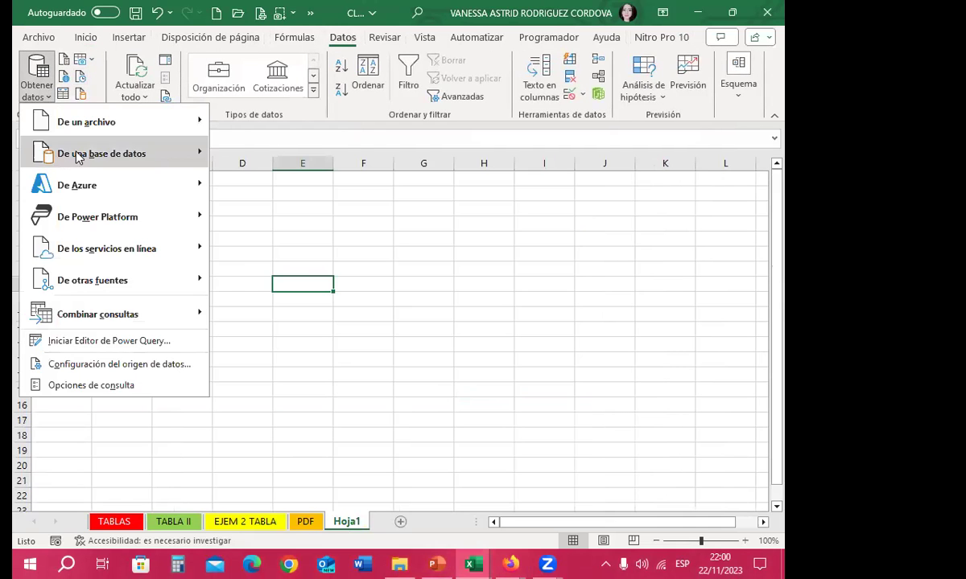
pyautogui.moveTo(124, 125)
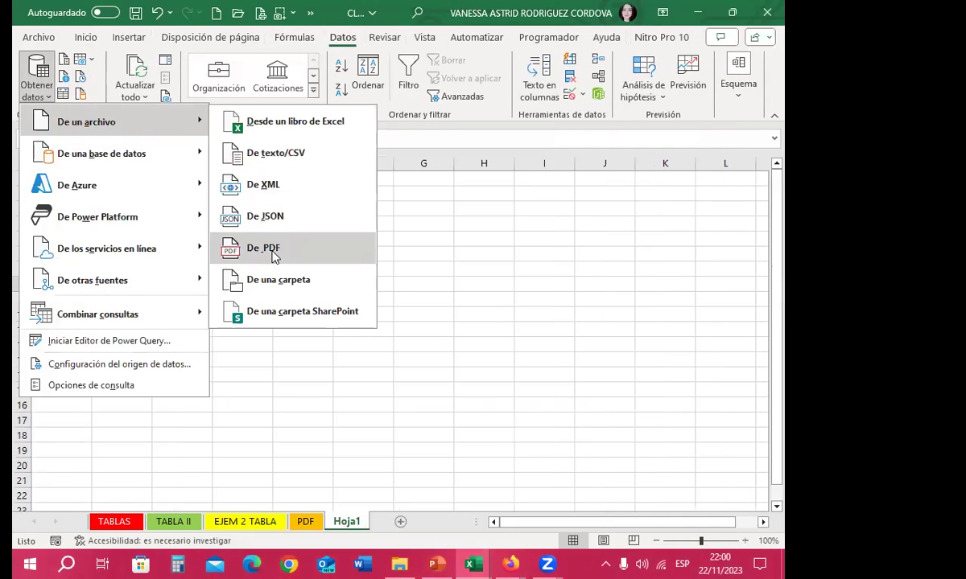
pyautogui.click(273, 256)
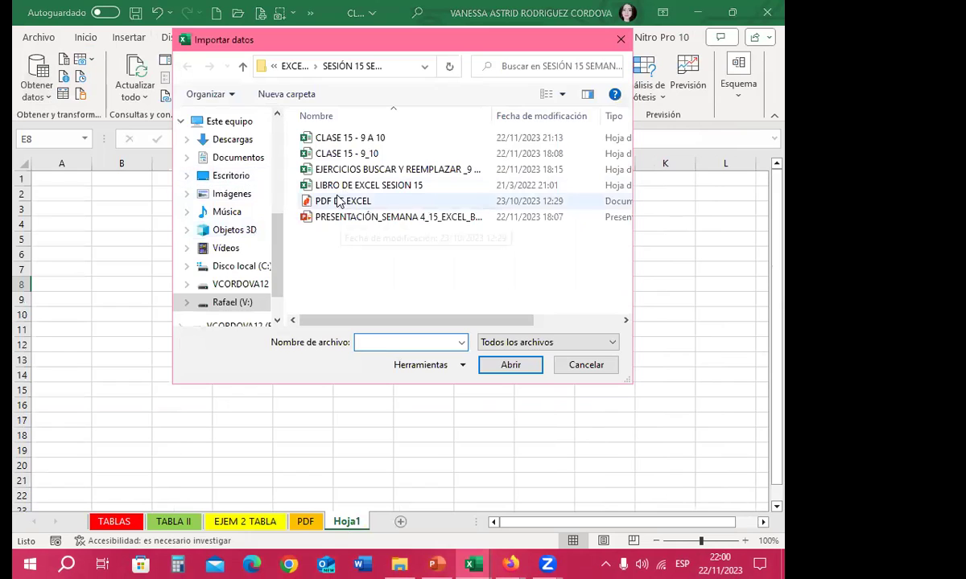
# Load PDF DE EXCEL's Page001 as a new sheet, then return to the blank Hoja1.
pyautogui.click(338, 203)
pyautogui.click(504, 367)
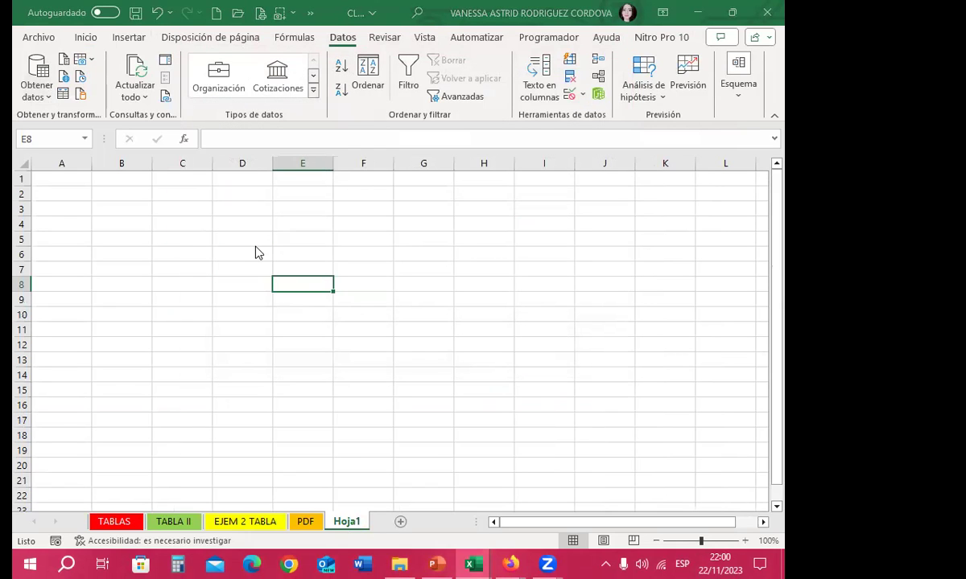
pyautogui.click(152, 181)
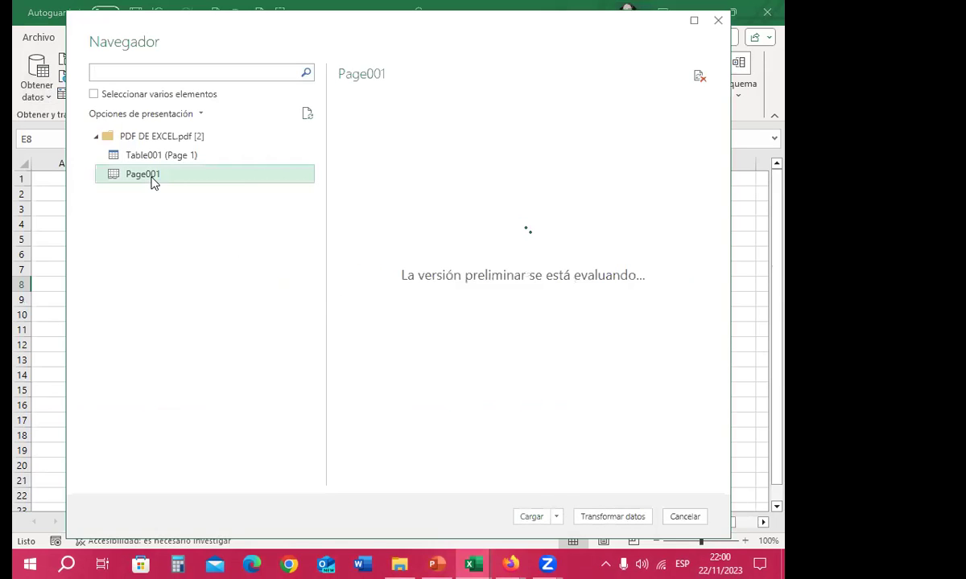
pyautogui.click(532, 517)
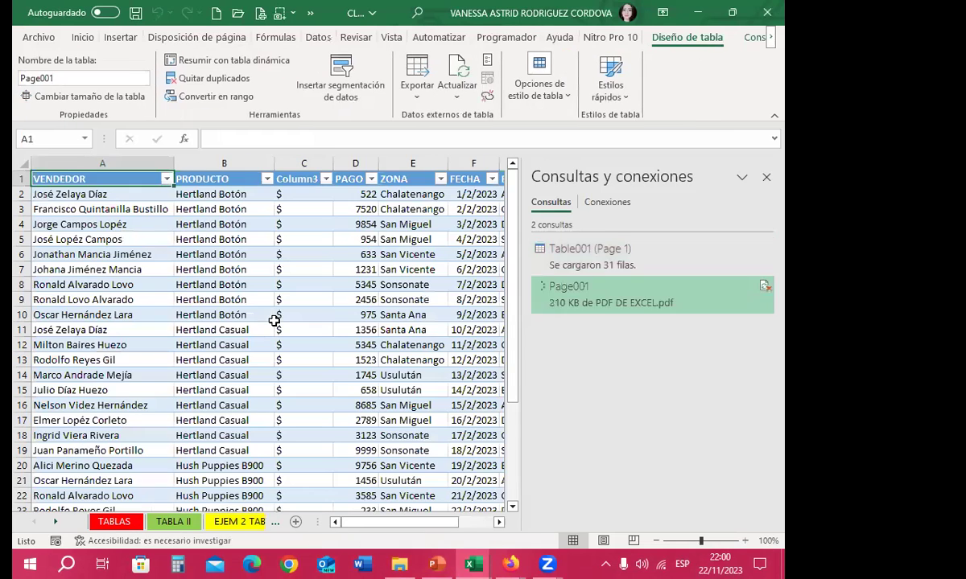
pyautogui.click(766, 177)
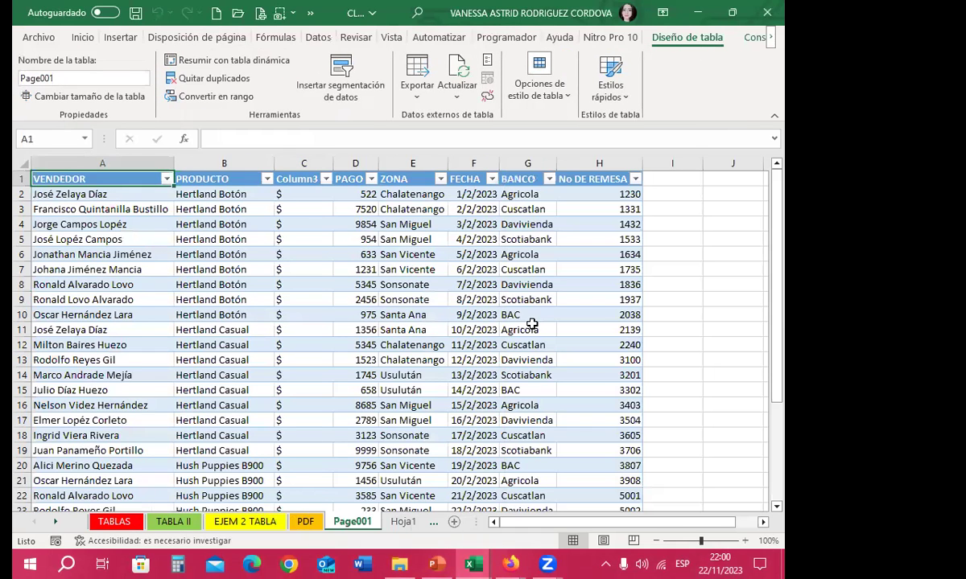
pyautogui.click(403, 524)
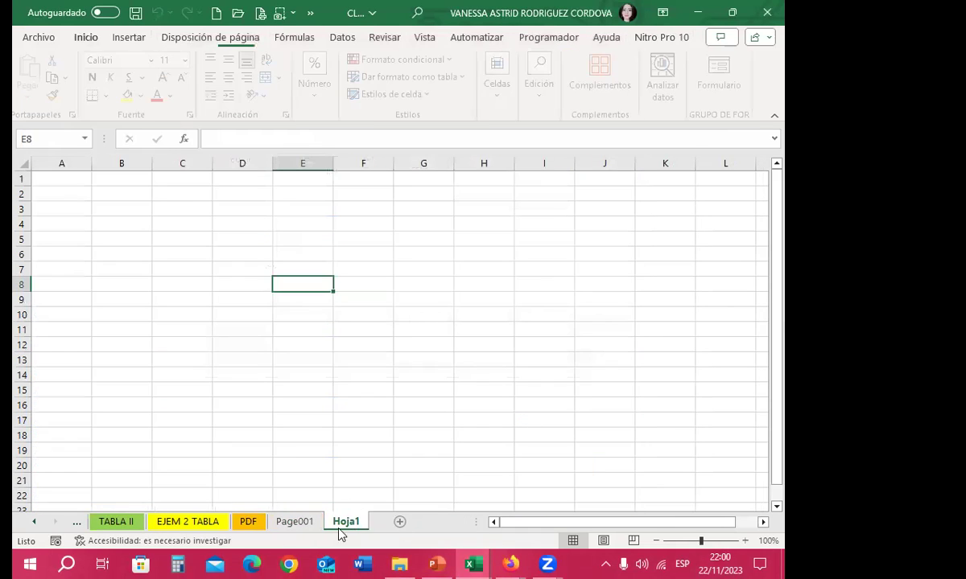
# Compare the Page001 table's dollar-sign Column3 and PRODUCTO cells with the empty Hoja1 sheet.
pyautogui.click(256, 328)
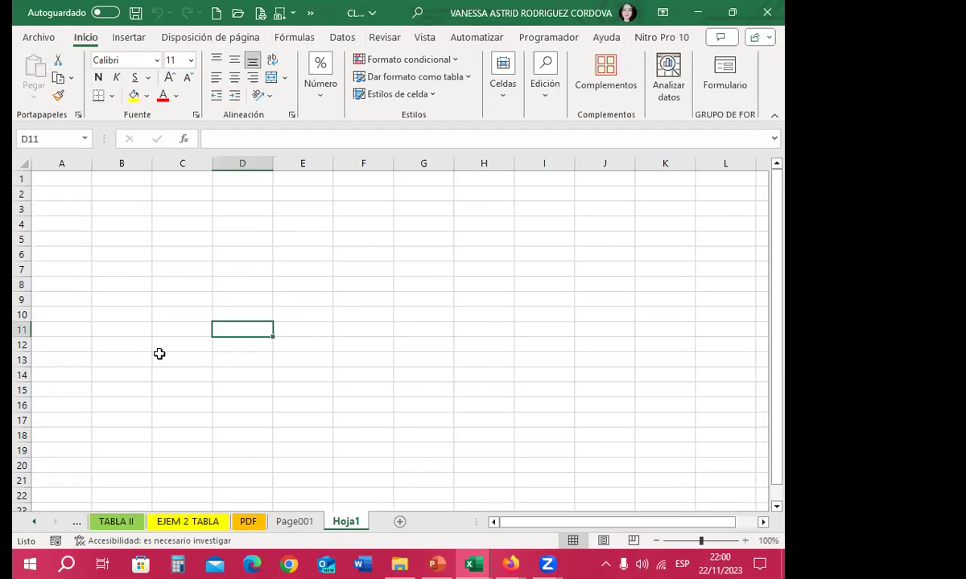
pyautogui.click(290, 525)
pyautogui.click(312, 313)
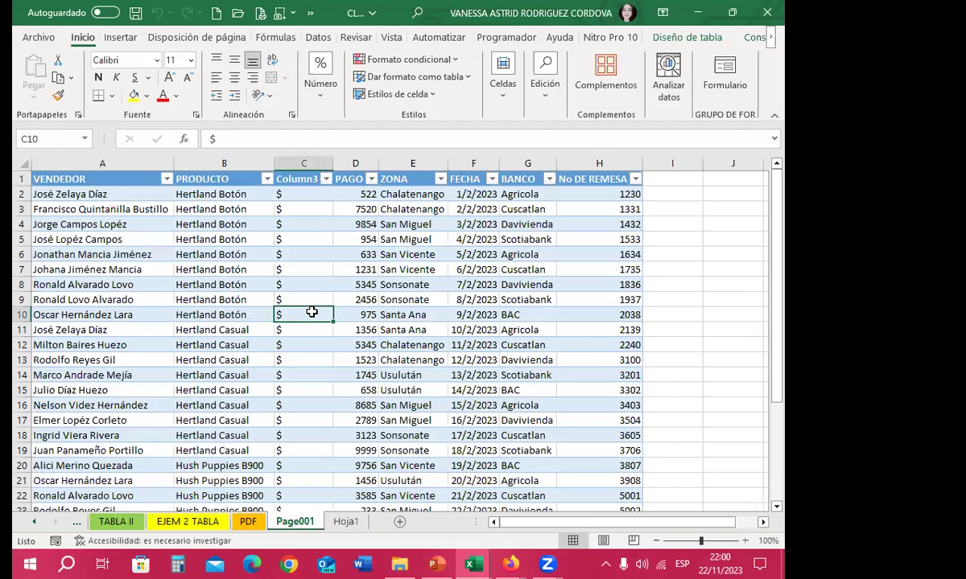
pyautogui.click(195, 283)
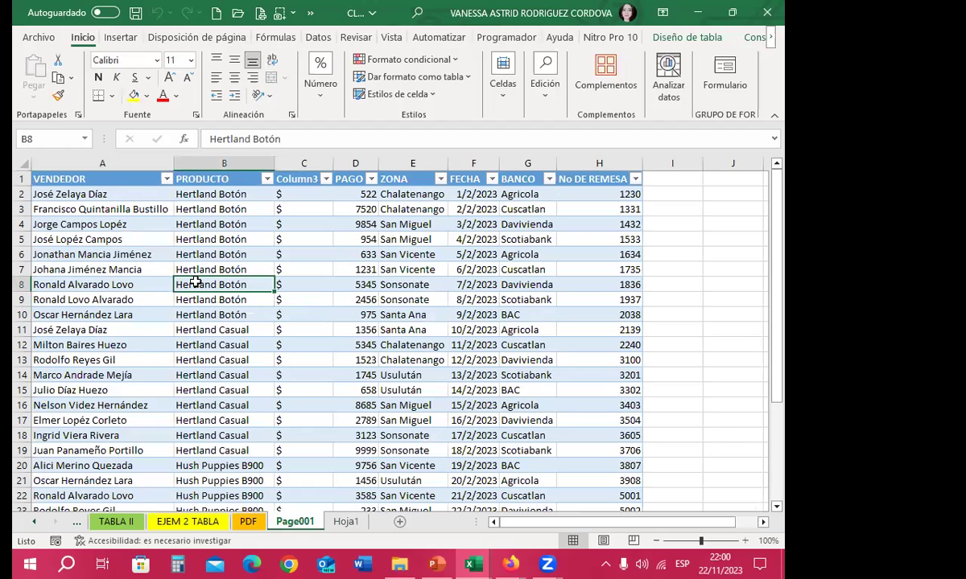
pyautogui.scroll(-8, 196, 284)
pyautogui.scroll(8, 215, 303)
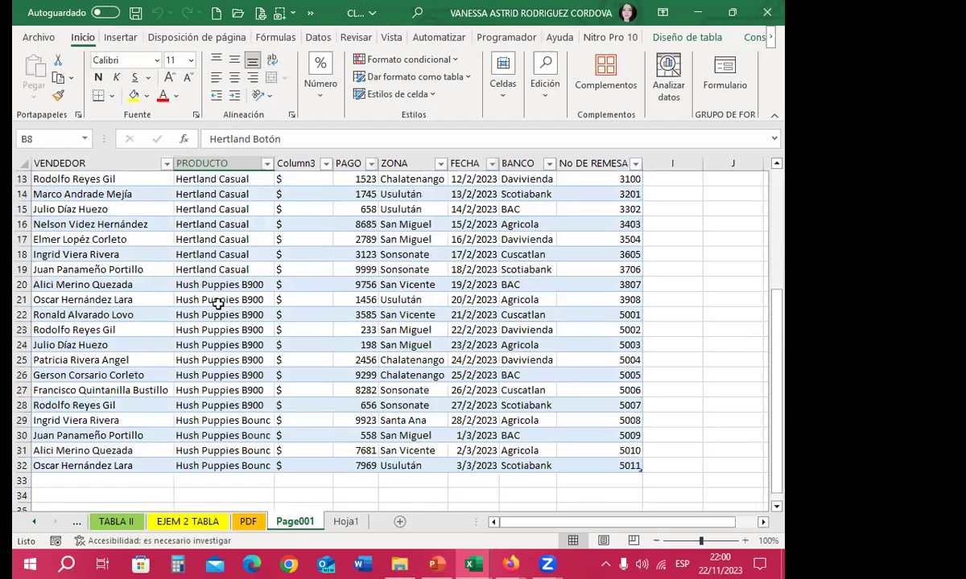
pyautogui.click(344, 521)
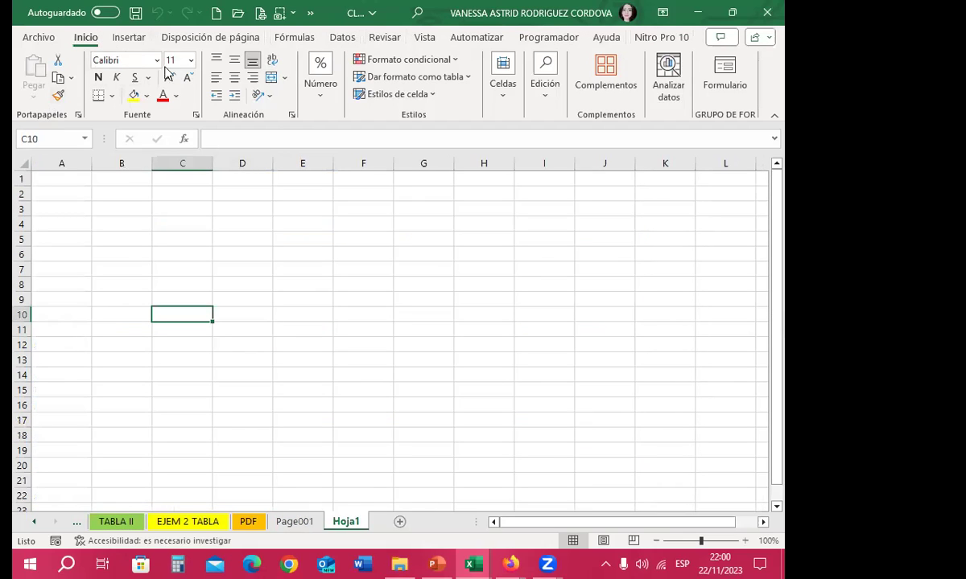
pyautogui.click(65, 193)
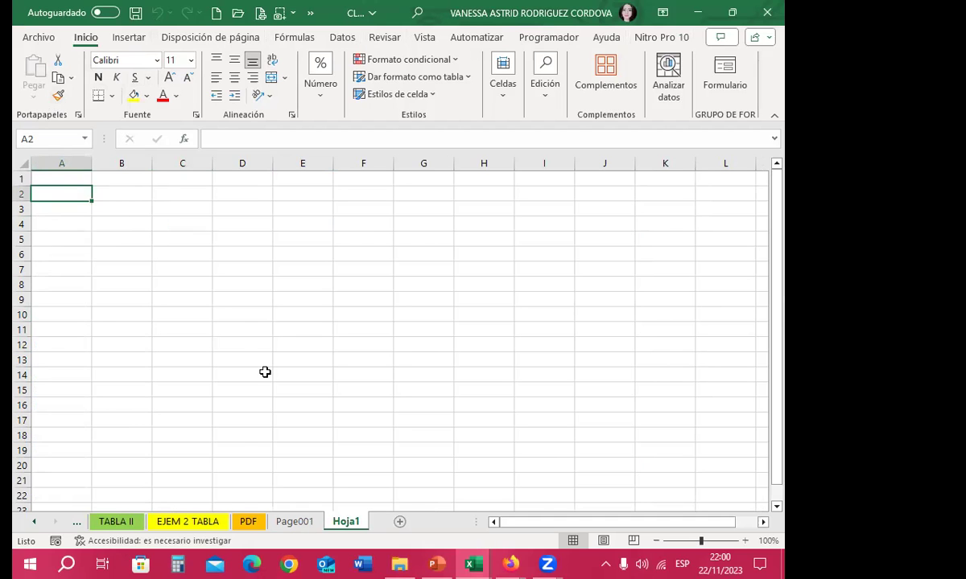
pyautogui.click(283, 523)
pyautogui.scroll(-11, 166, 271)
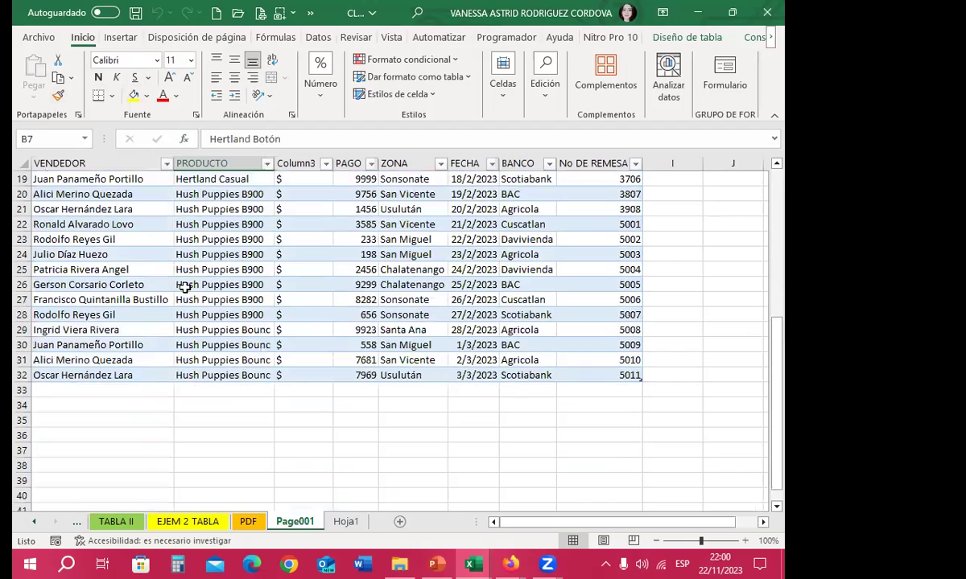
pyautogui.scroll(11, 336, 299)
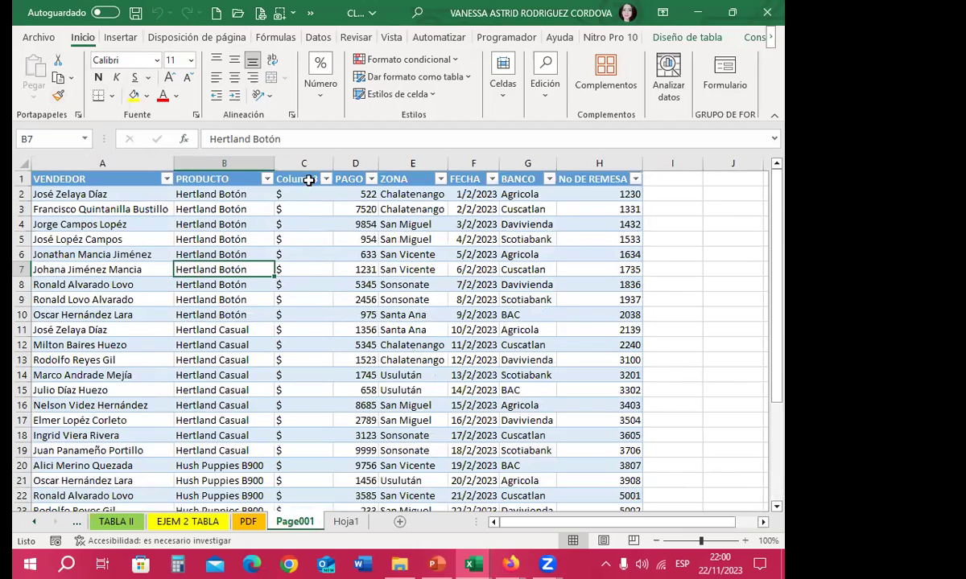
# Delete the dollar-sign Column3 column from the Page001 table.
pyautogui.click(299, 161)
pyautogui.click(502, 80)
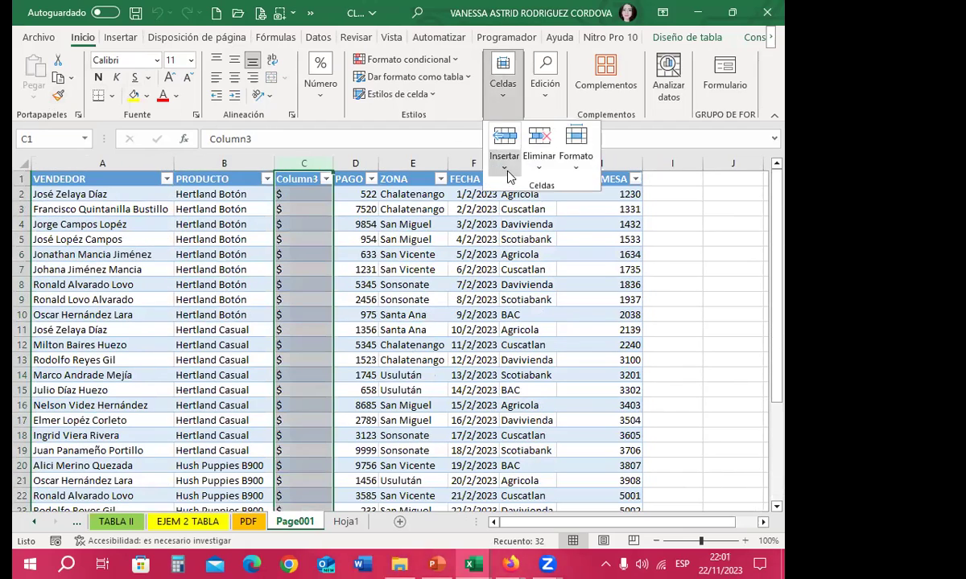
pyautogui.click(538, 137)
# Format the PAGO amounts in C2:C32 as dollar currency.
pyautogui.moveTo(289, 196); pyautogui.dragTo(298, 501)
pyautogui.click(320, 84)
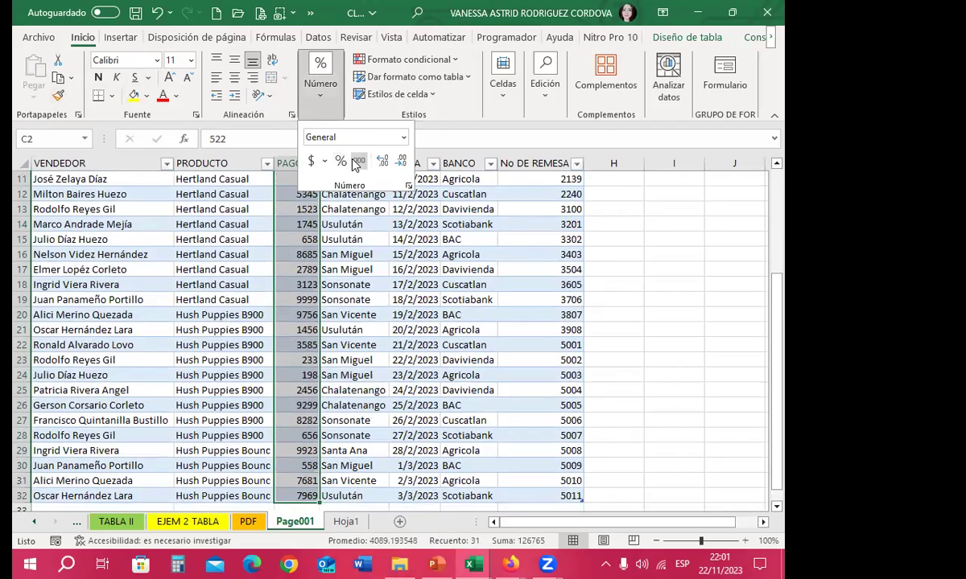
pyautogui.click(312, 162)
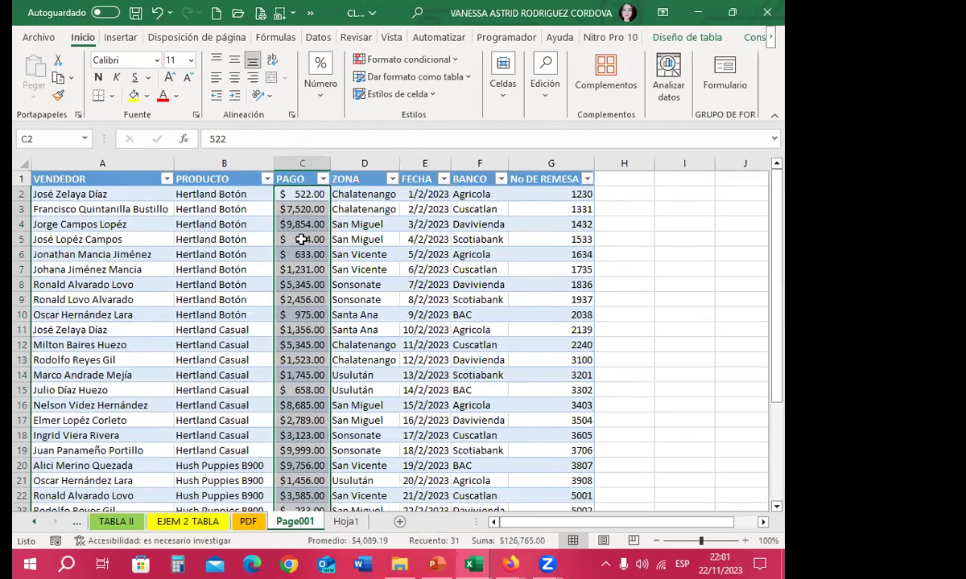
pyautogui.hotkey('alt', 'Tab')
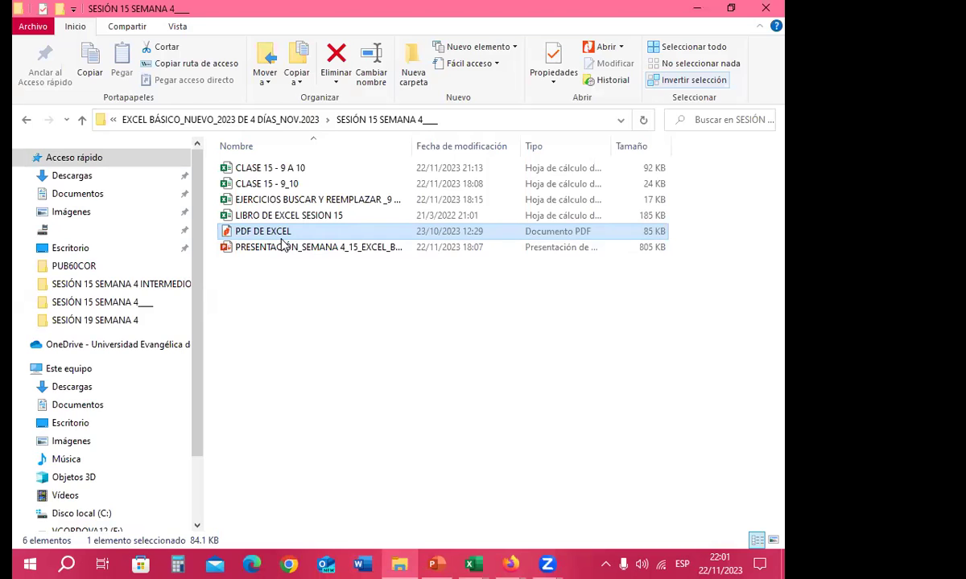
# Open PDF DE EXCEL in Nitro Pro 10, then return to the CLASE 15 - 9_10 workbook.
pyautogui.doubleClick(263, 231)
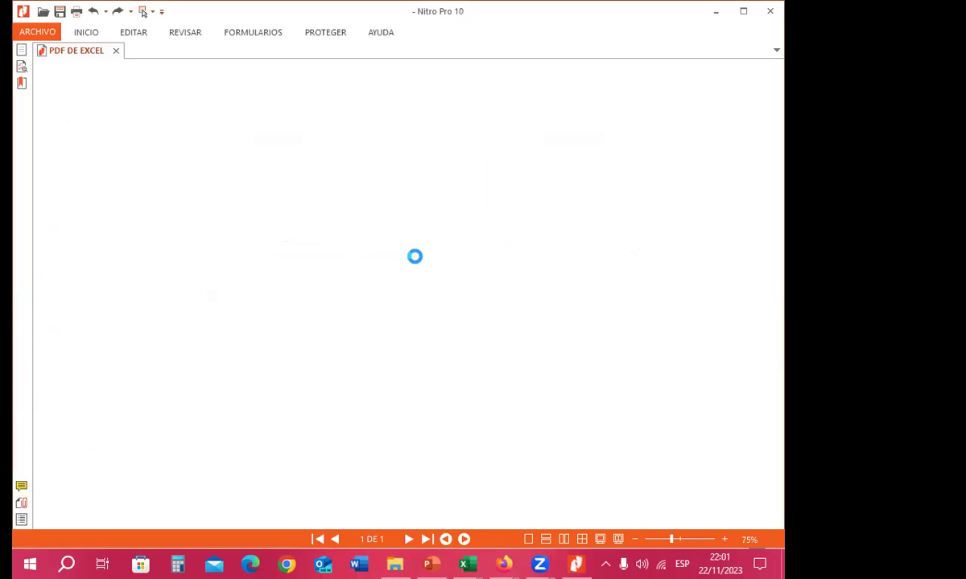
pyautogui.hotkey('ctrl', 's')
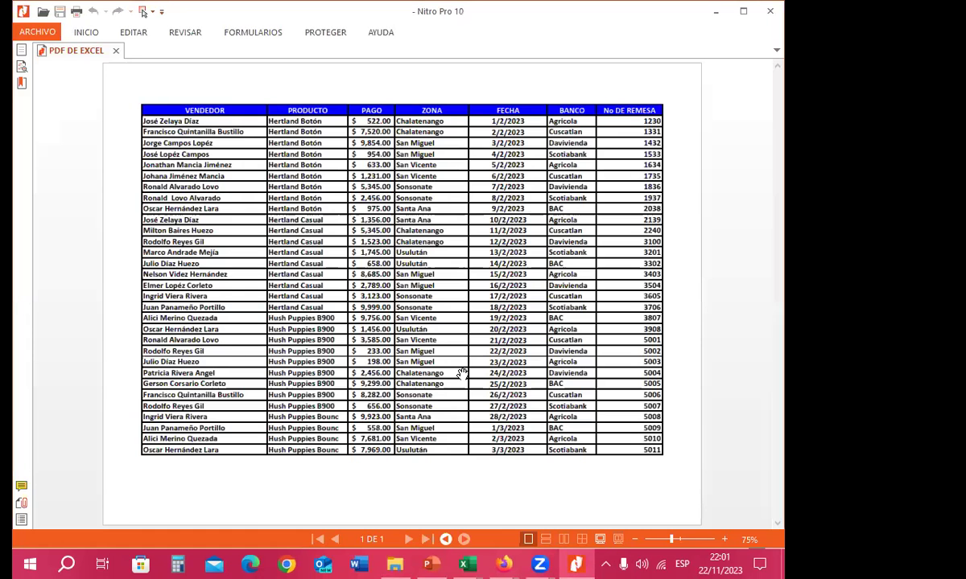
pyautogui.click(463, 564)
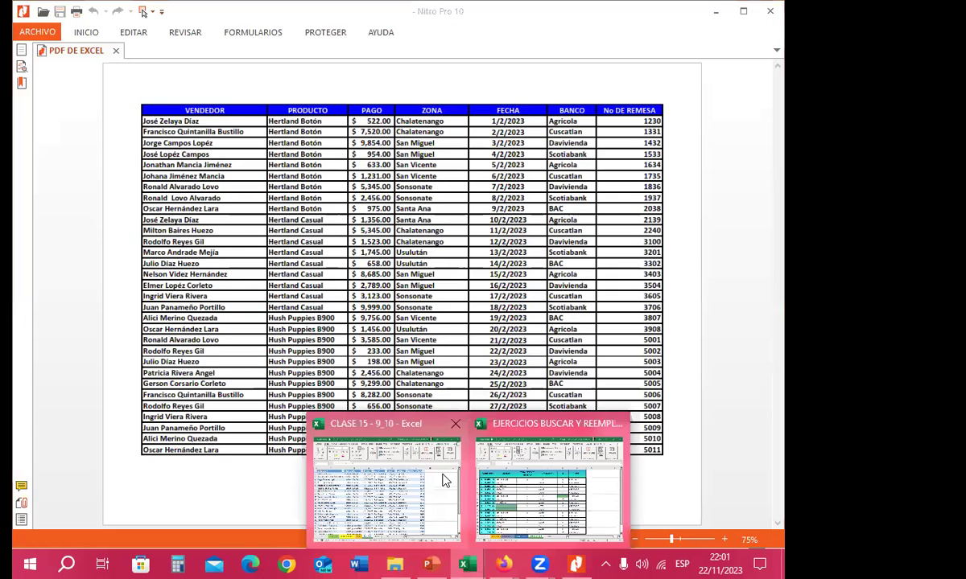
pyautogui.click(382, 439)
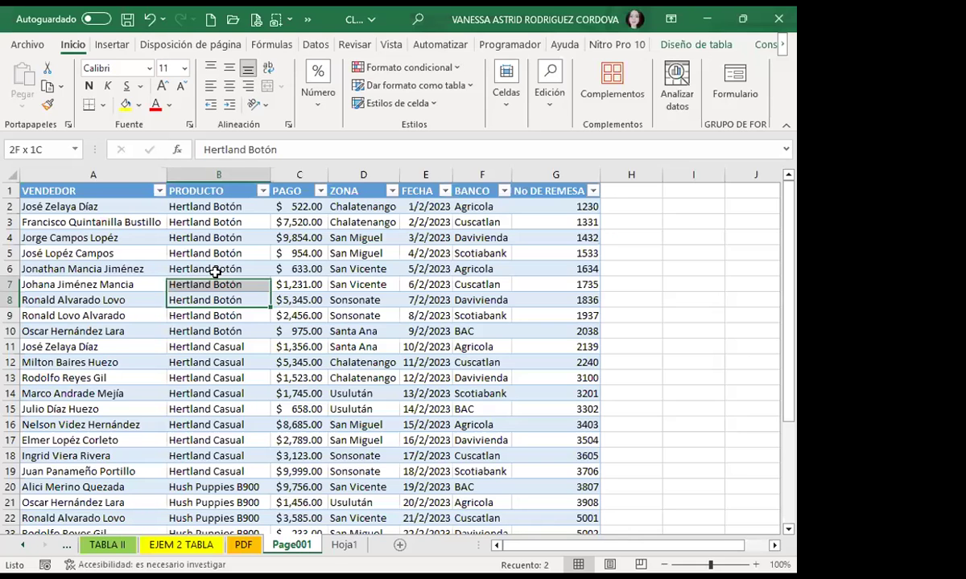
# Return to Excel's Page001 sales table and select cells F13, D9 and A4.
pyautogui.click(147, 233)
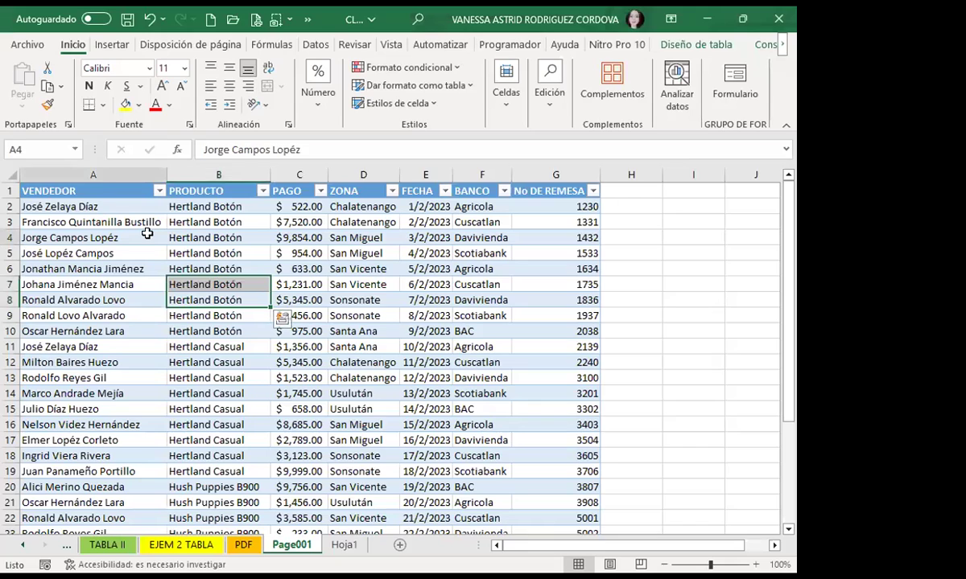
pyautogui.click(459, 377)
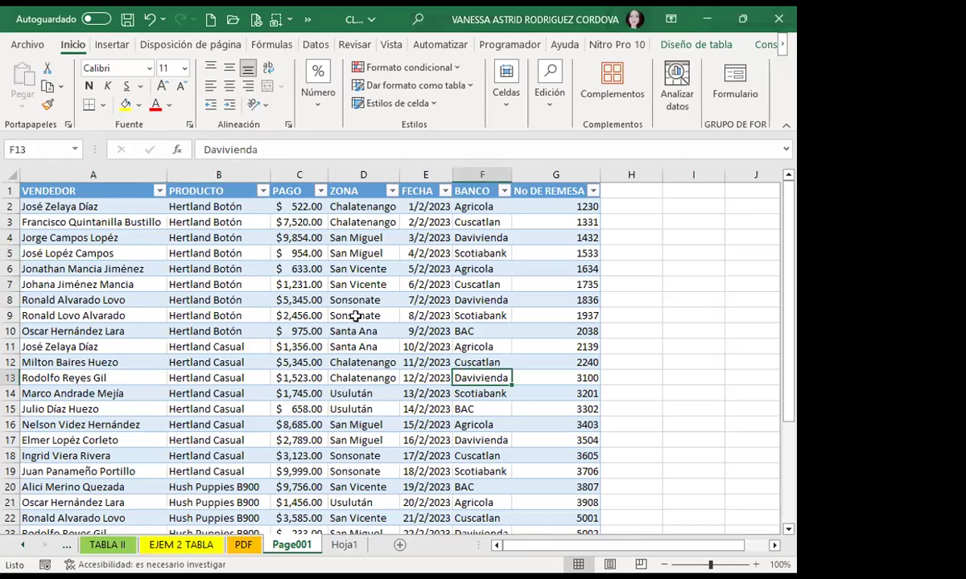
pyautogui.click(356, 314)
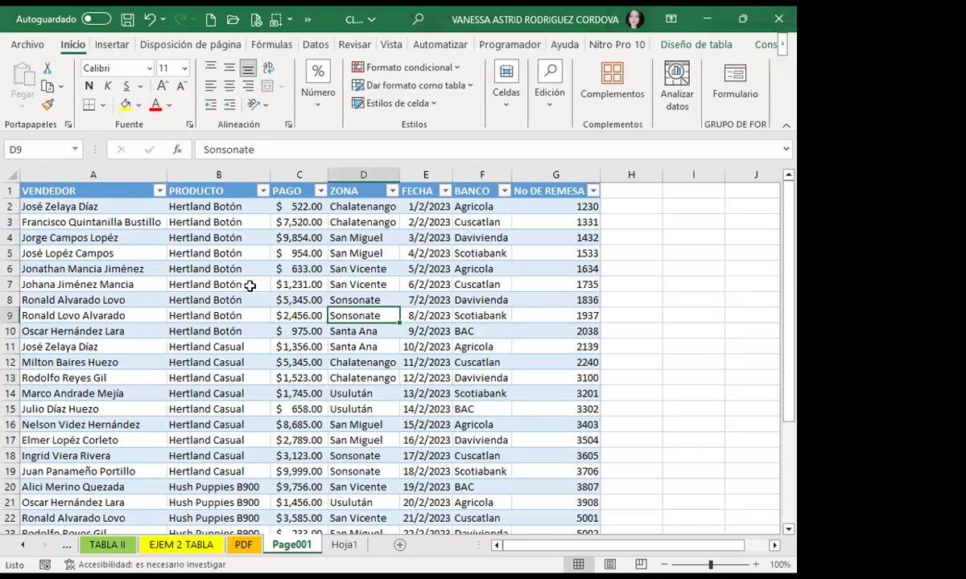
pyautogui.click(80, 235)
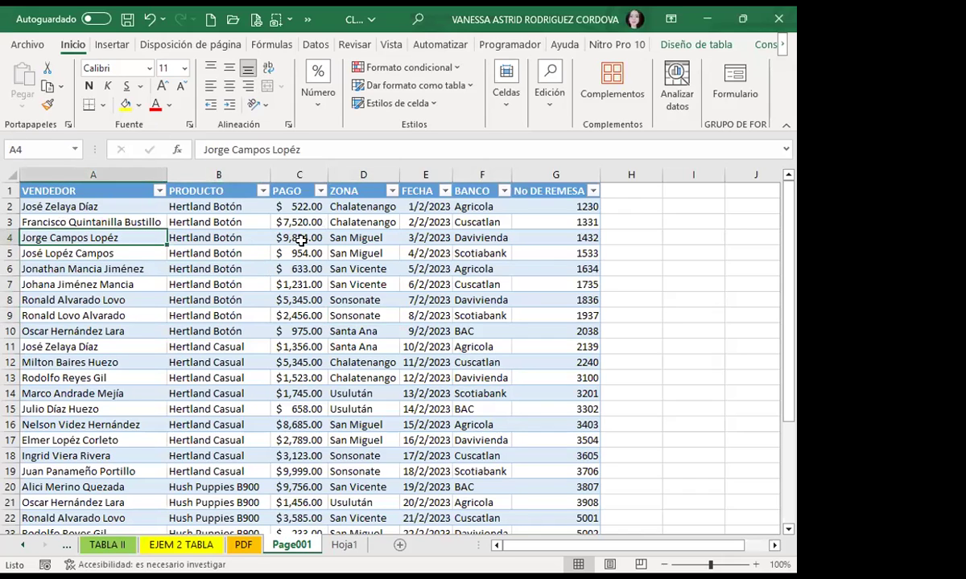
pyautogui.click(254, 20)
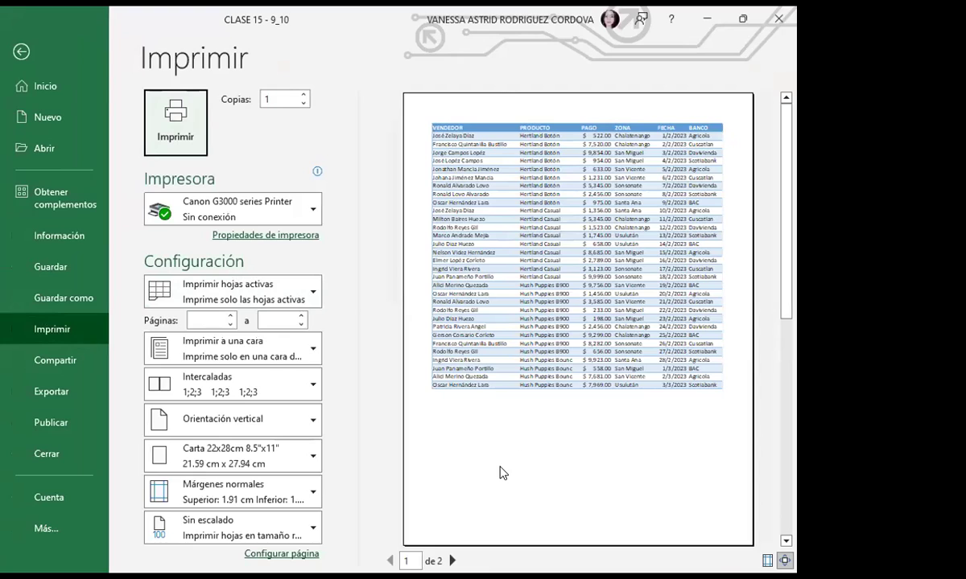
pyautogui.scroll(-1, 500, 474)
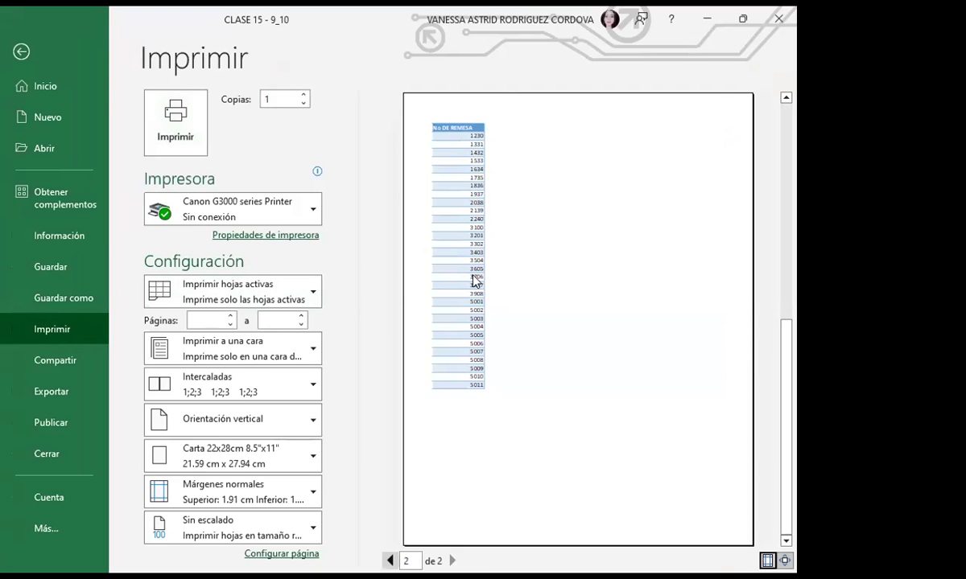
pyautogui.scroll(1, 412, 536)
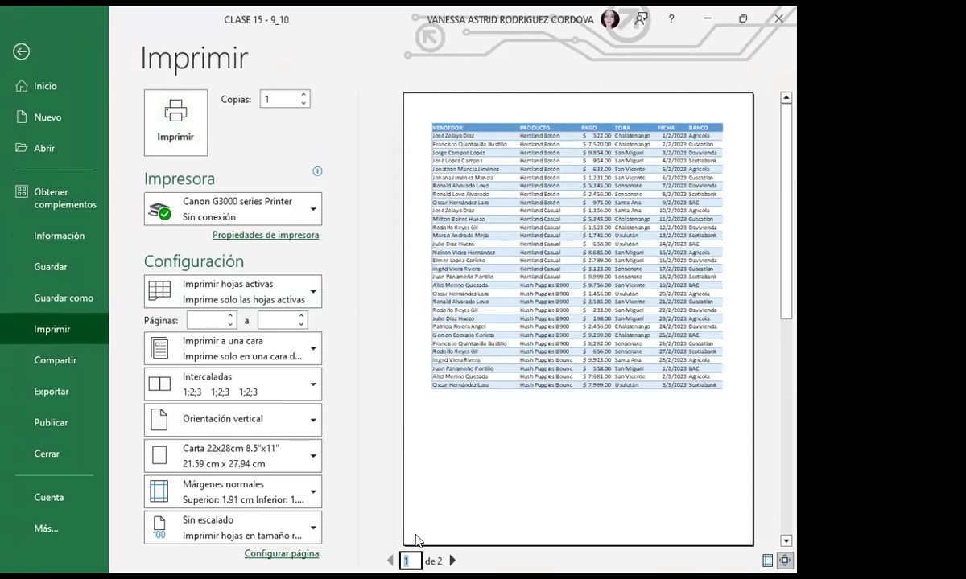
pyautogui.click(22, 51)
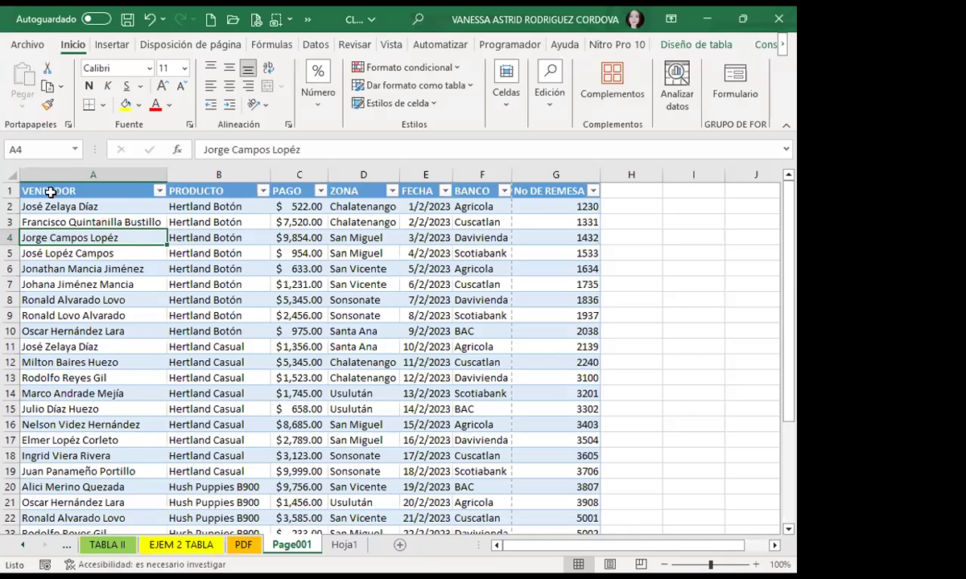
pyautogui.moveTo(67, 188); pyautogui.dragTo(525, 533)
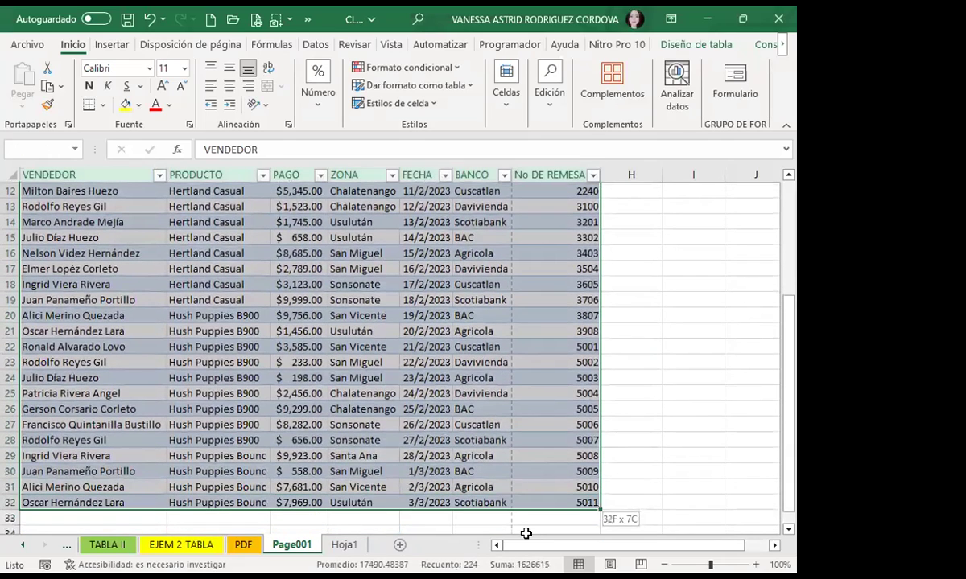
# Switch the Page001 sheet to landscape (Horizontal) orientation and check it in the print preview.
pyautogui.click(190, 44)
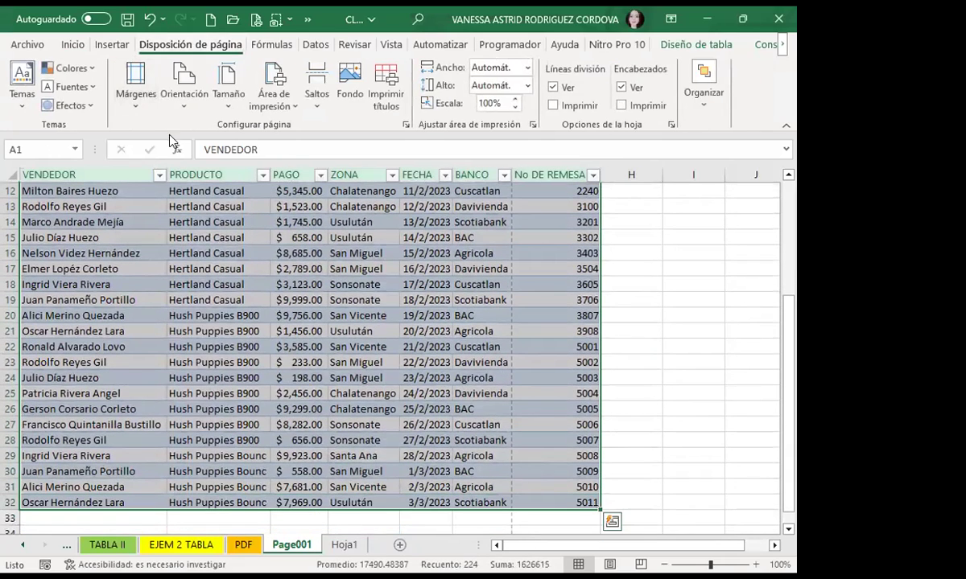
pyautogui.click(194, 105)
pyautogui.click(185, 178)
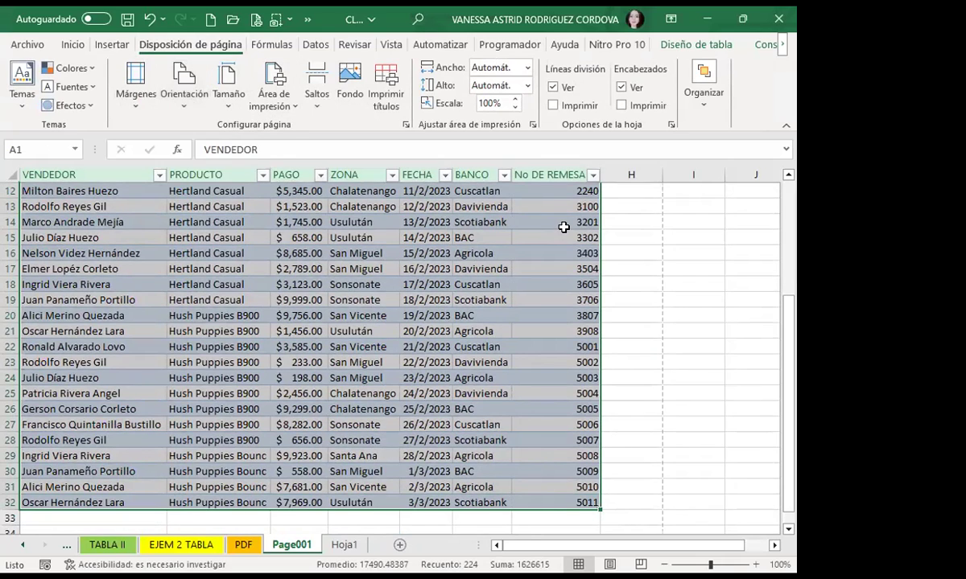
pyautogui.click(256, 18)
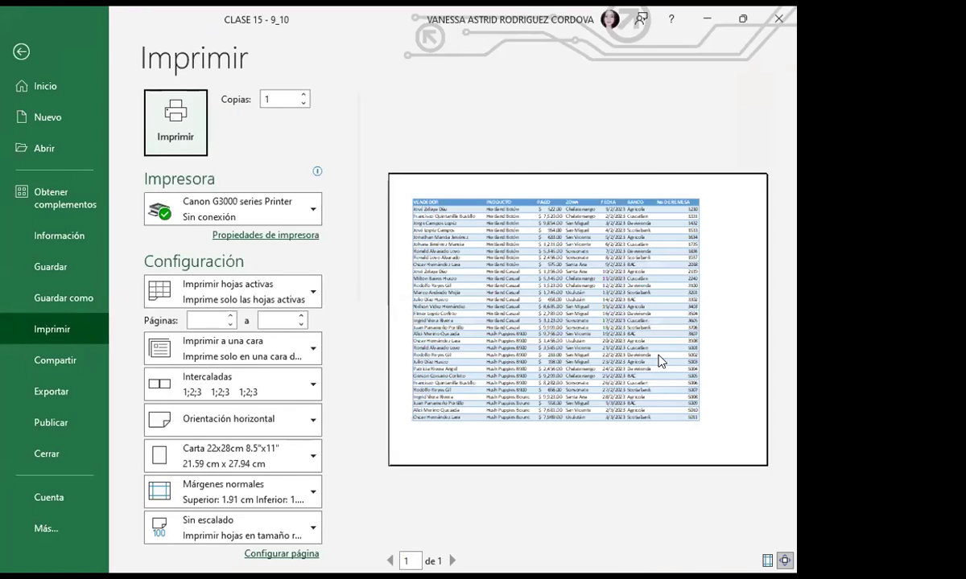
pyautogui.click(21, 52)
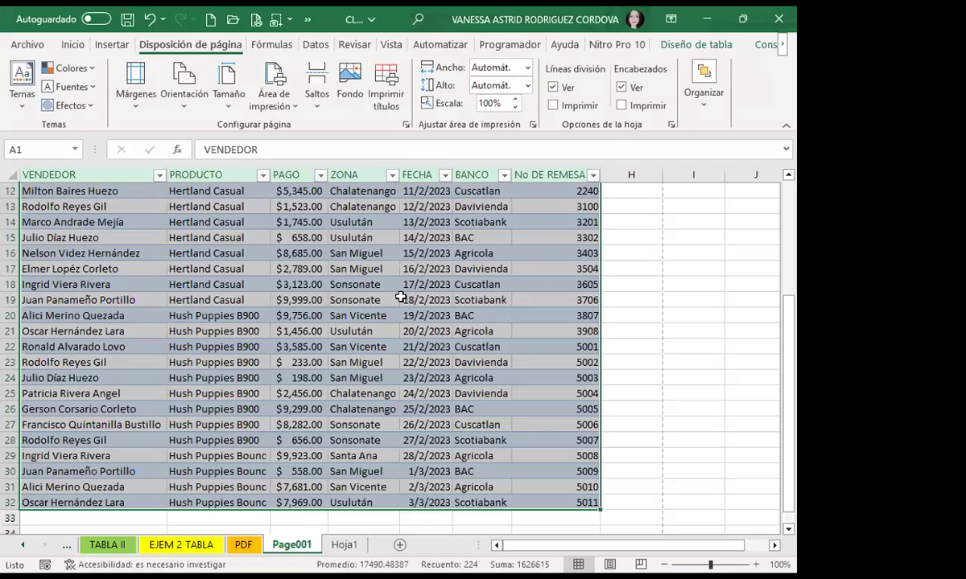
pyautogui.click(487, 298)
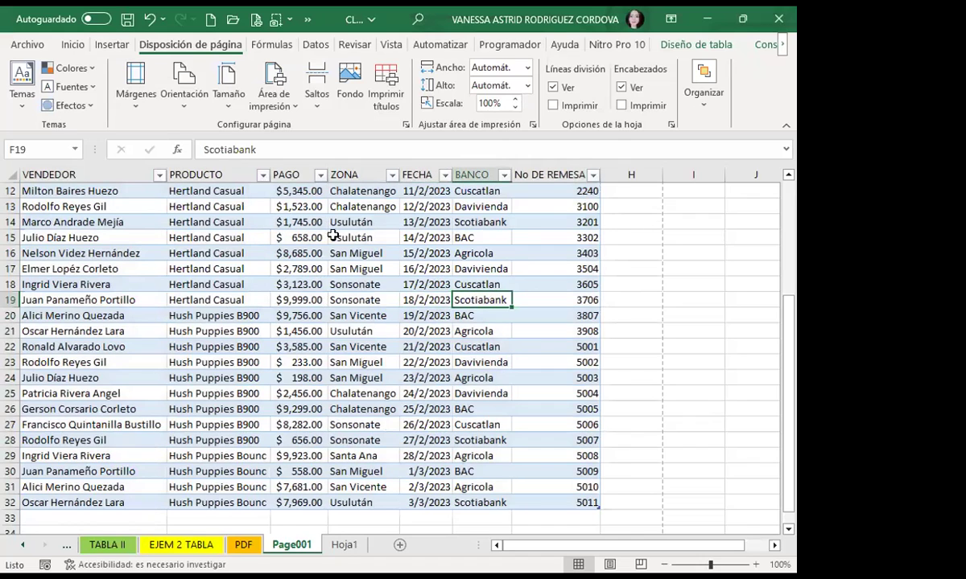
pyautogui.click(330, 303)
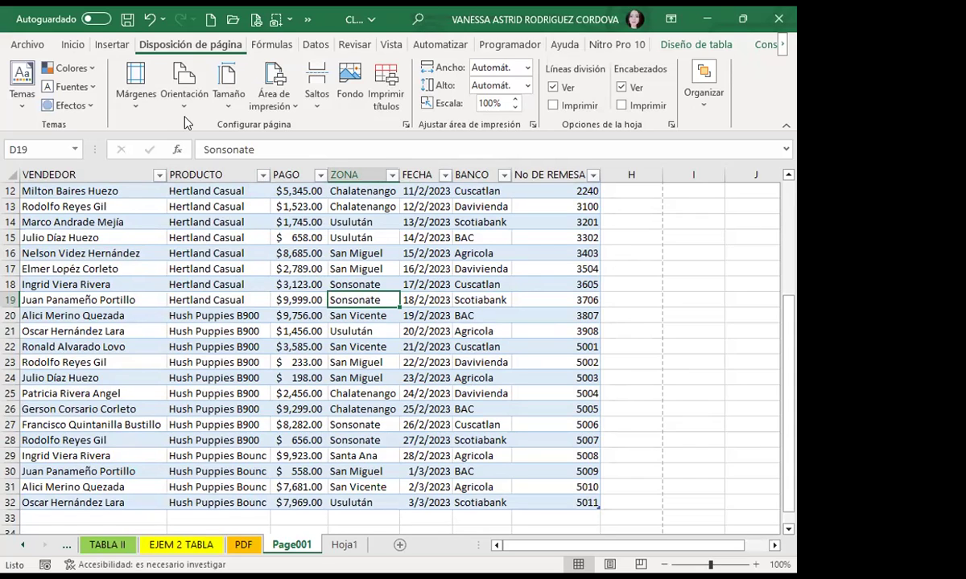
pyautogui.click(159, 272)
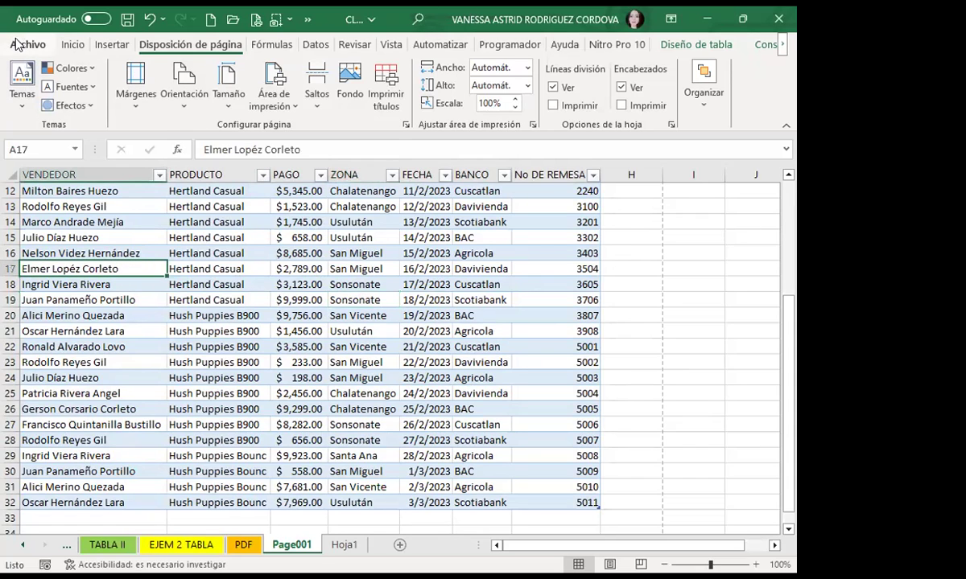
# Save the workbook to the Desktop (Escritorio) as a PDF named CLASE 15 - 9_10.
pyautogui.click(26, 44)
pyautogui.click(56, 300)
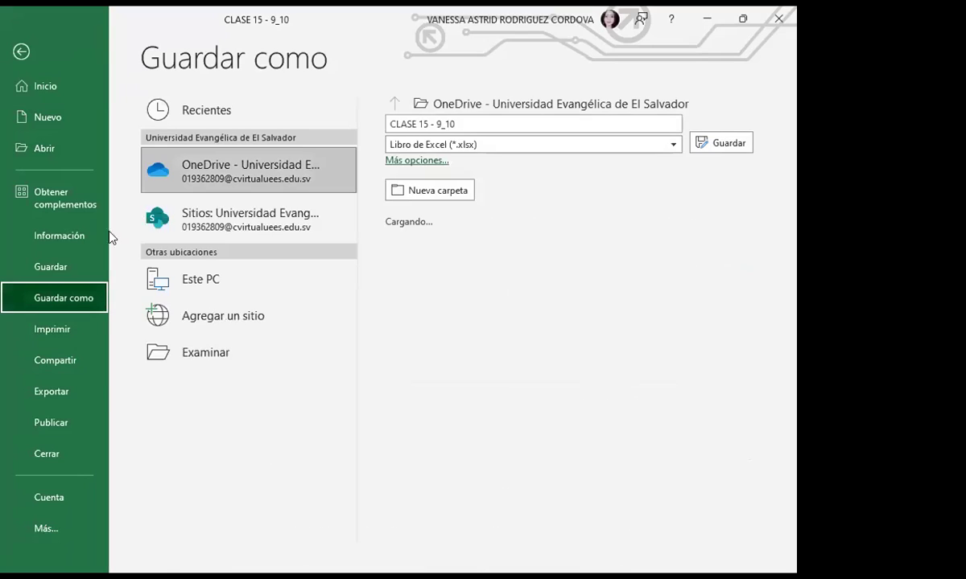
pyautogui.click(213, 346)
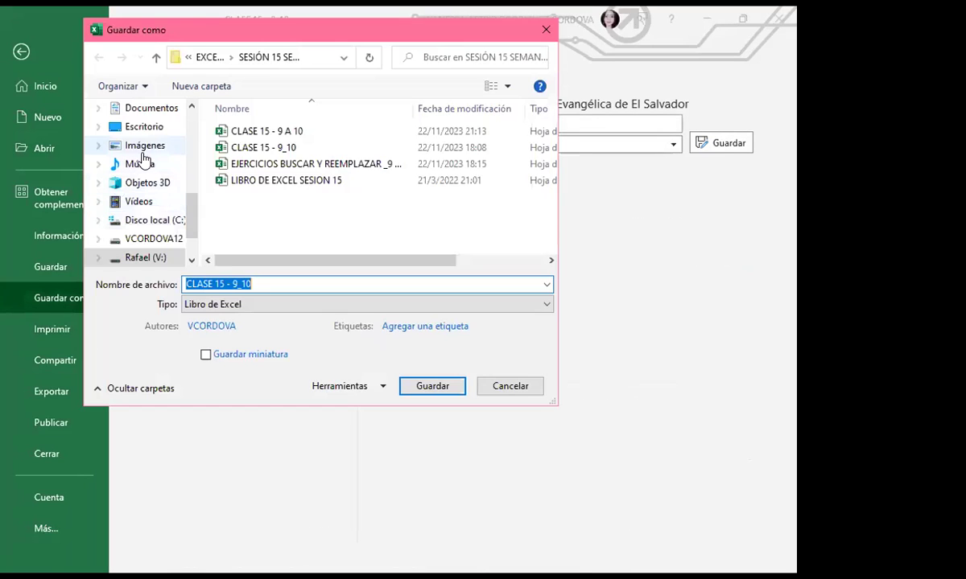
pyautogui.click(147, 127)
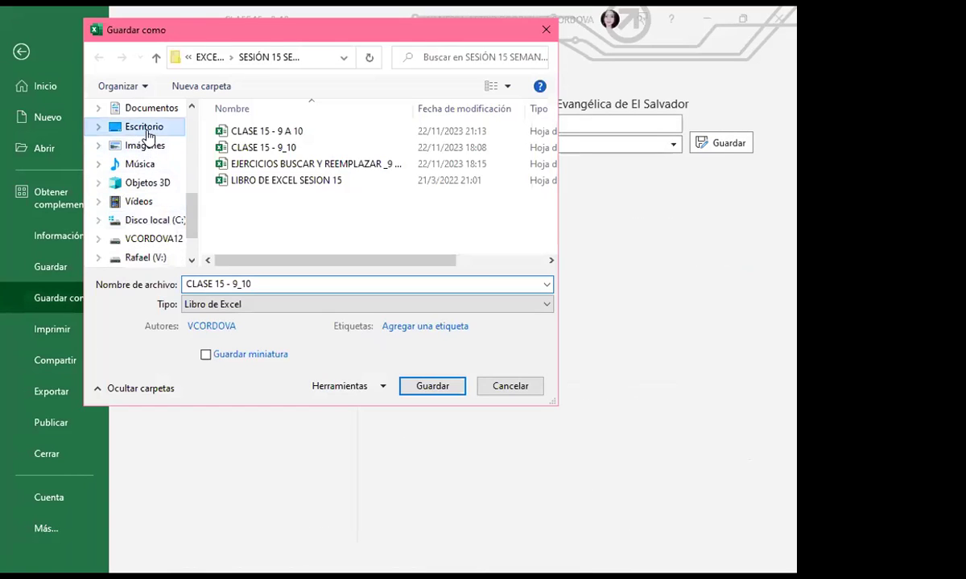
pyautogui.click(229, 308)
pyautogui.click(206, 308)
pyautogui.click(433, 452)
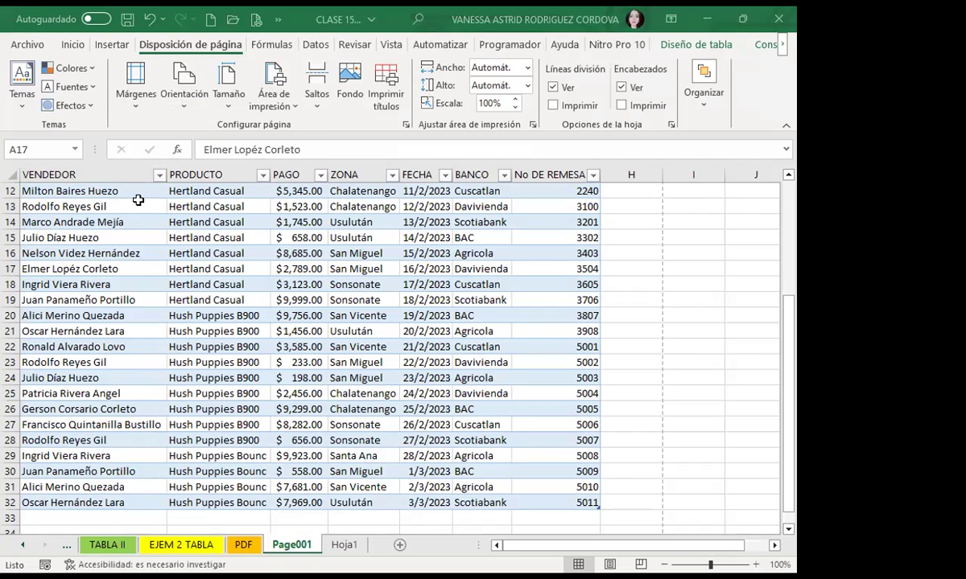
# Copy the sales table A1:G32 and bring up the blank Word document Documento1.
pyautogui.scroll(4, 138, 200)
pyautogui.moveTo(95, 187); pyautogui.dragTo(515, 499)
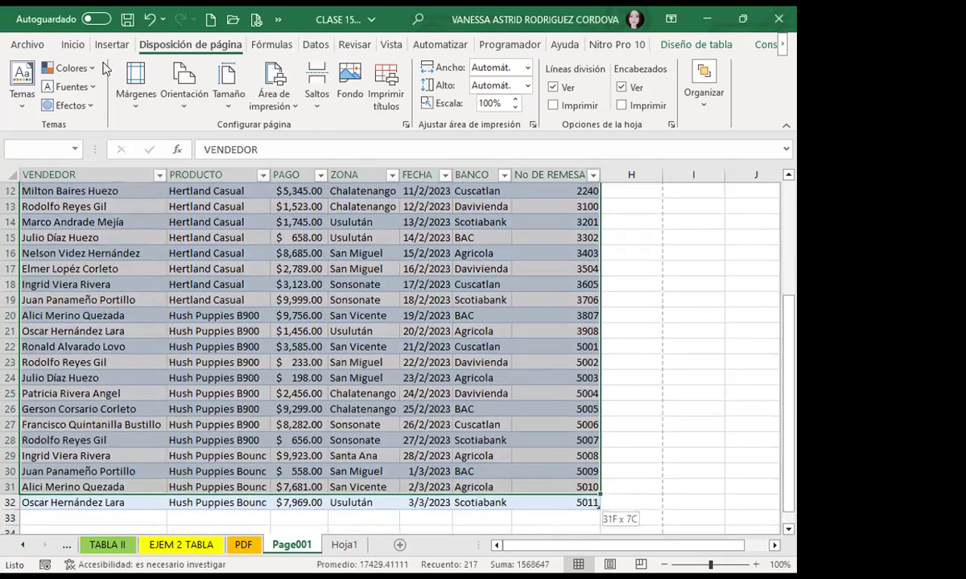
pyautogui.click(72, 44)
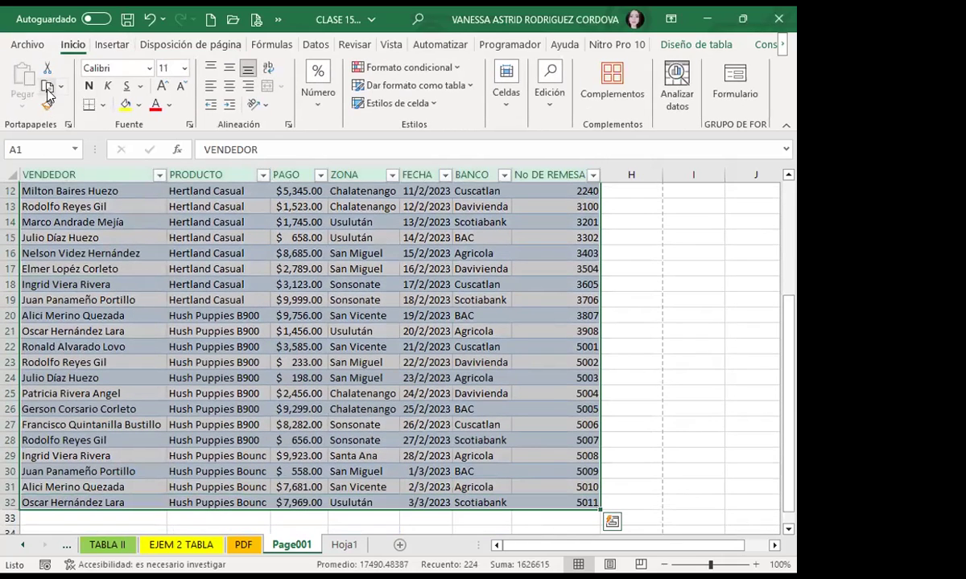
pyautogui.click(46, 86)
pyautogui.scroll(4, 236, 394)
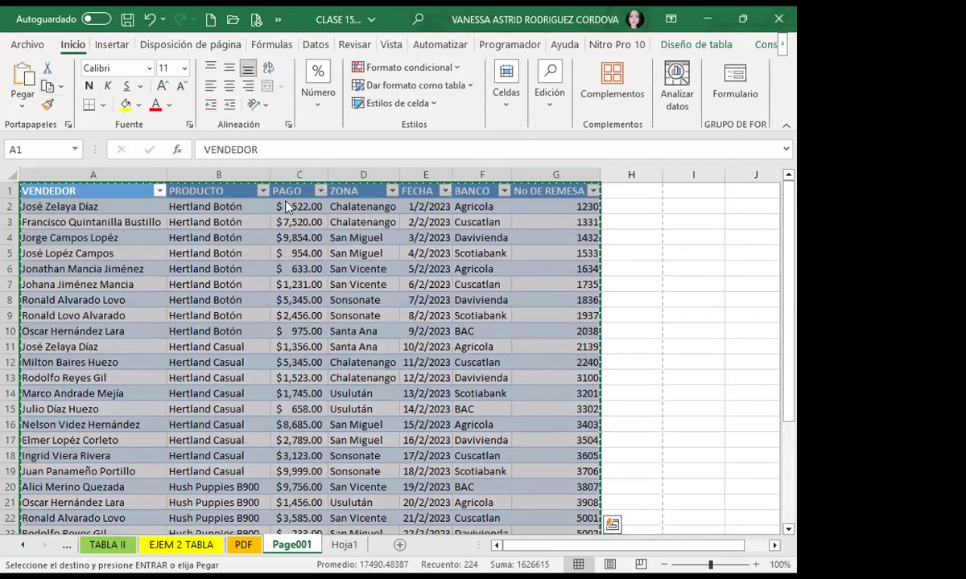
pyautogui.click(294, 197)
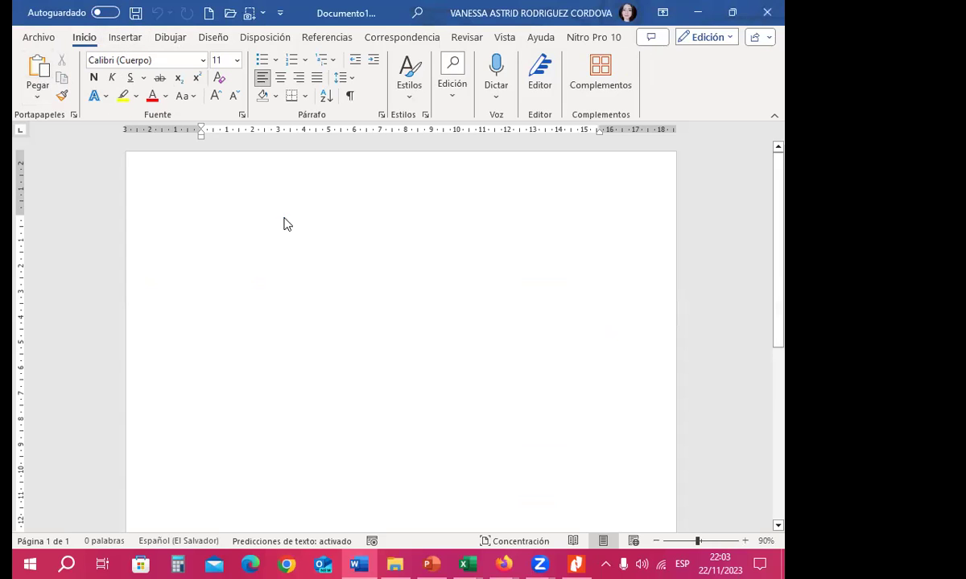
# Paste the copied sales table into Documento1.
pyautogui.hotkey('ctrl', 'v')
pyautogui.scroll(10, 338, 266)
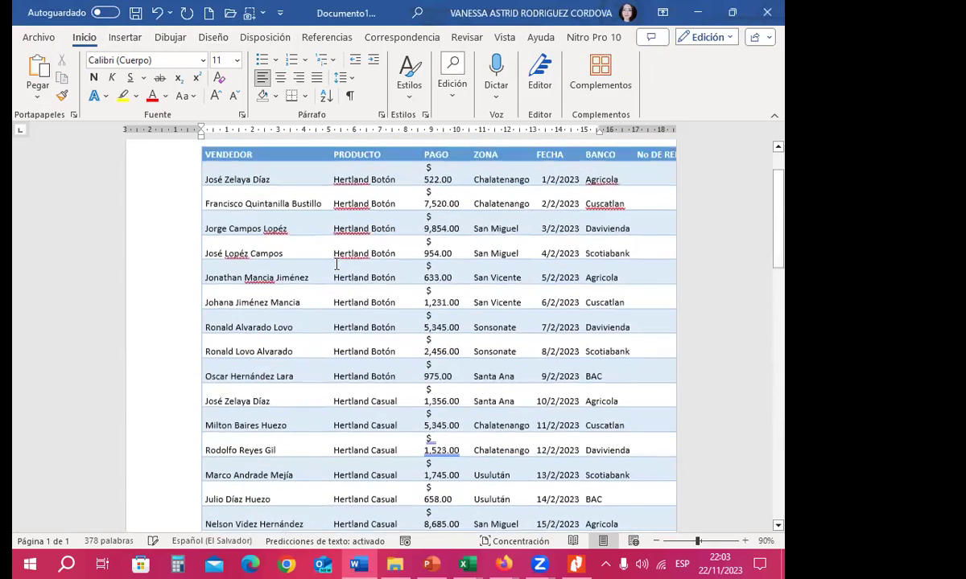
pyautogui.scroll(2, 336, 264)
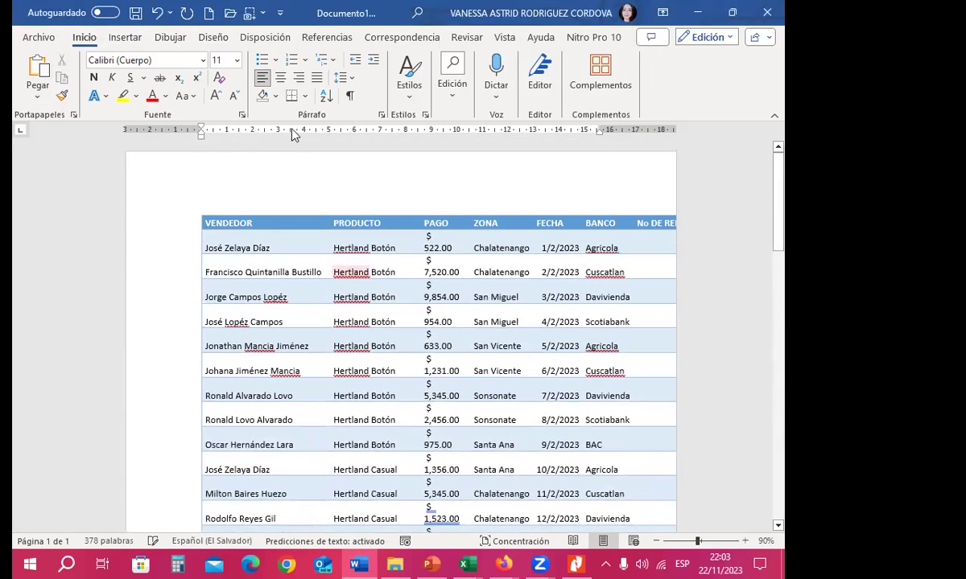
# Set the Word page orientation to landscape (Horizontal) and review the pasted table.
pyautogui.click(213, 38)
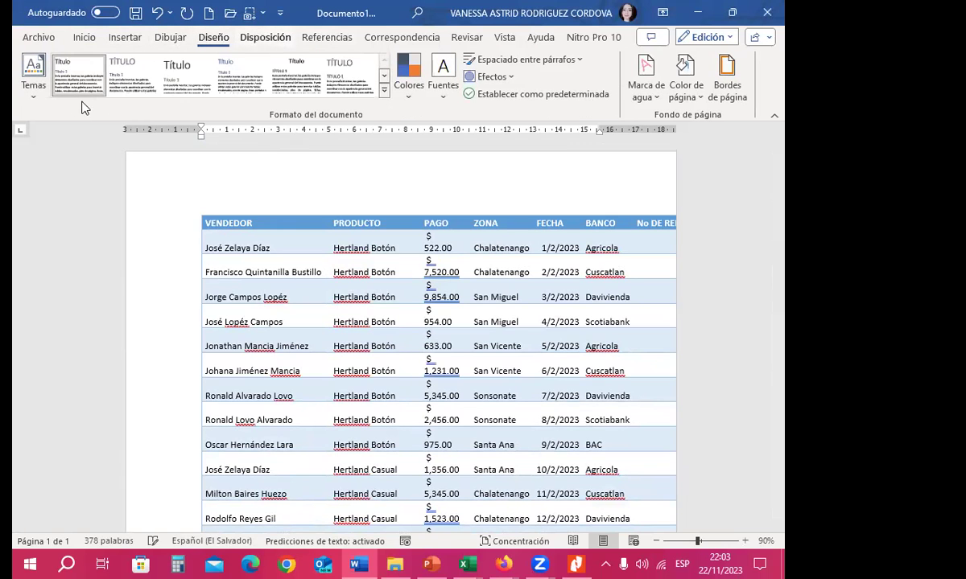
pyautogui.scroll(-1, 84, 108)
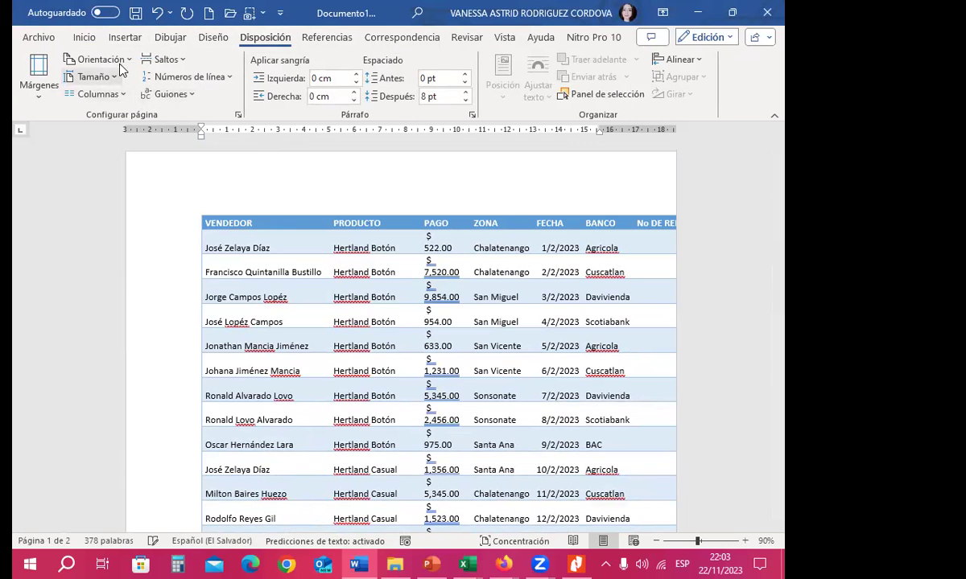
pyautogui.click(93, 77)
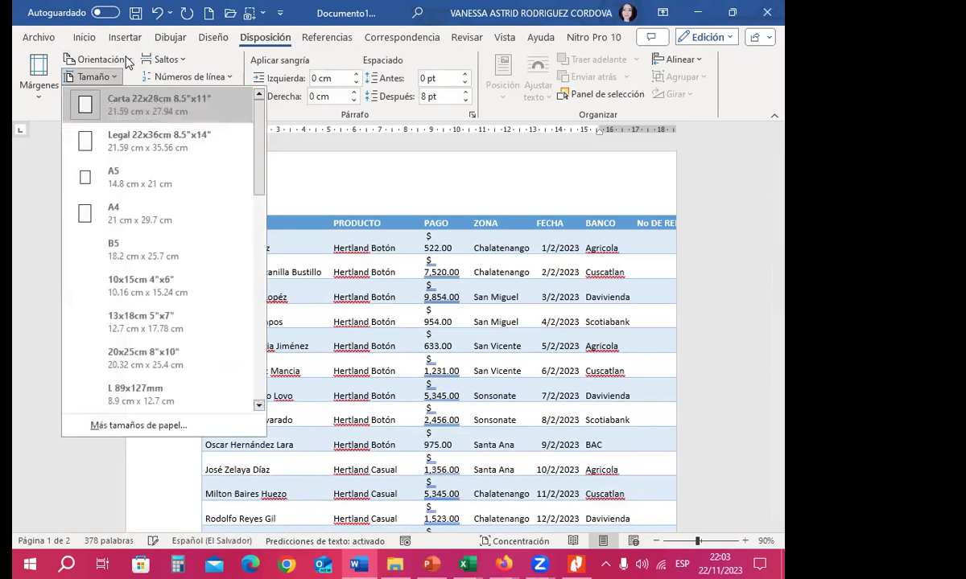
pyautogui.click(96, 60)
pyautogui.press('Escape')
pyautogui.scroll(-10, 292, 252)
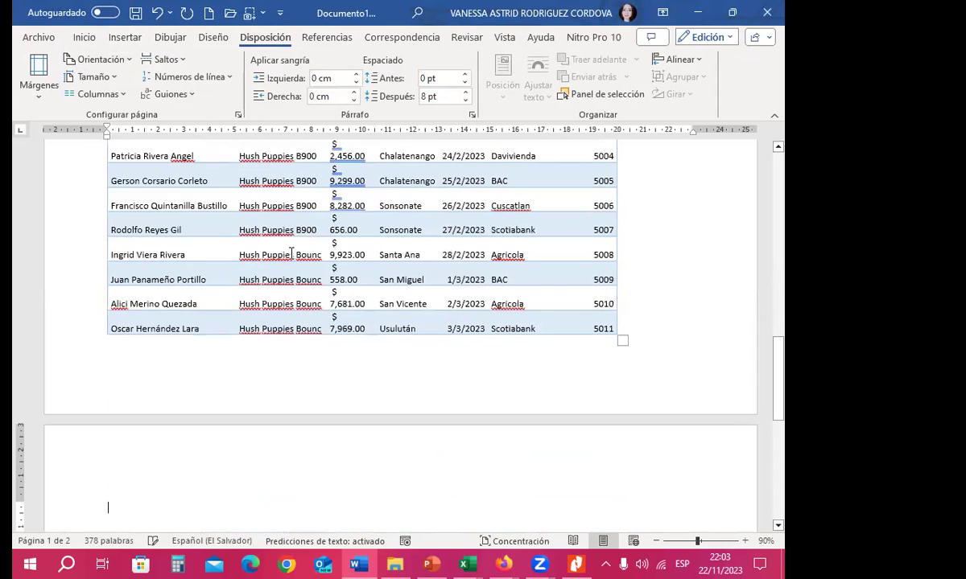
pyautogui.scroll(-2, 377, 347)
pyautogui.scroll(10, 388, 337)
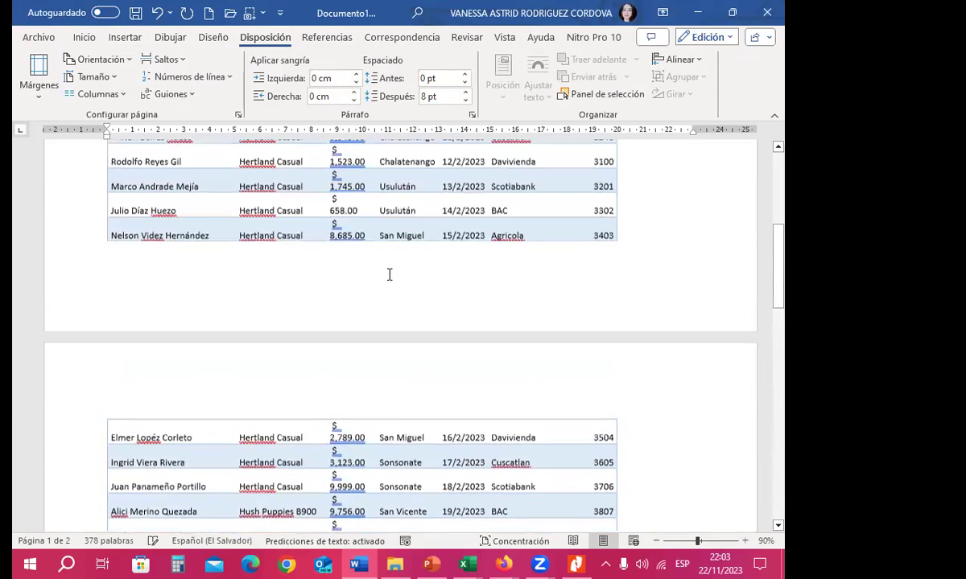
pyautogui.scroll(5, 390, 265)
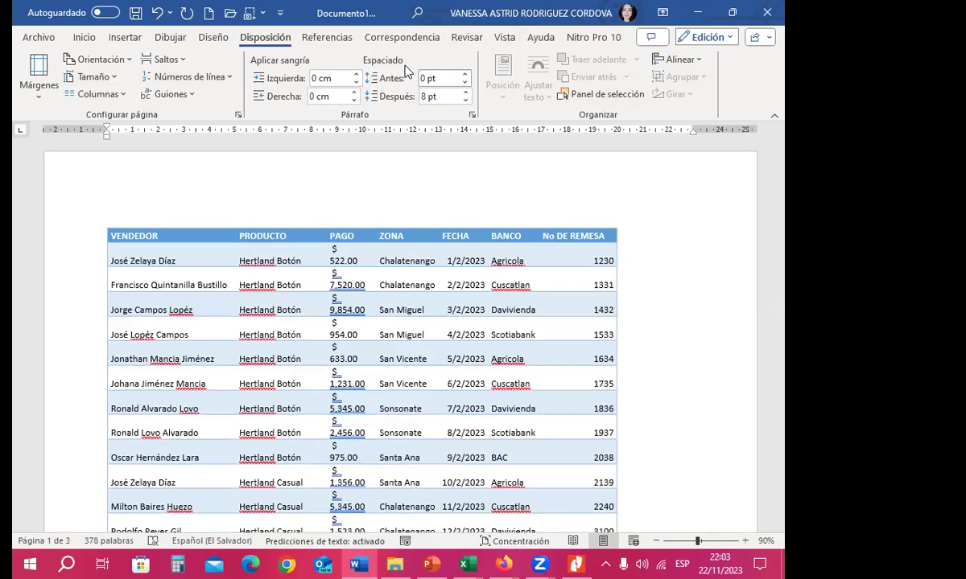
pyautogui.click(469, 38)
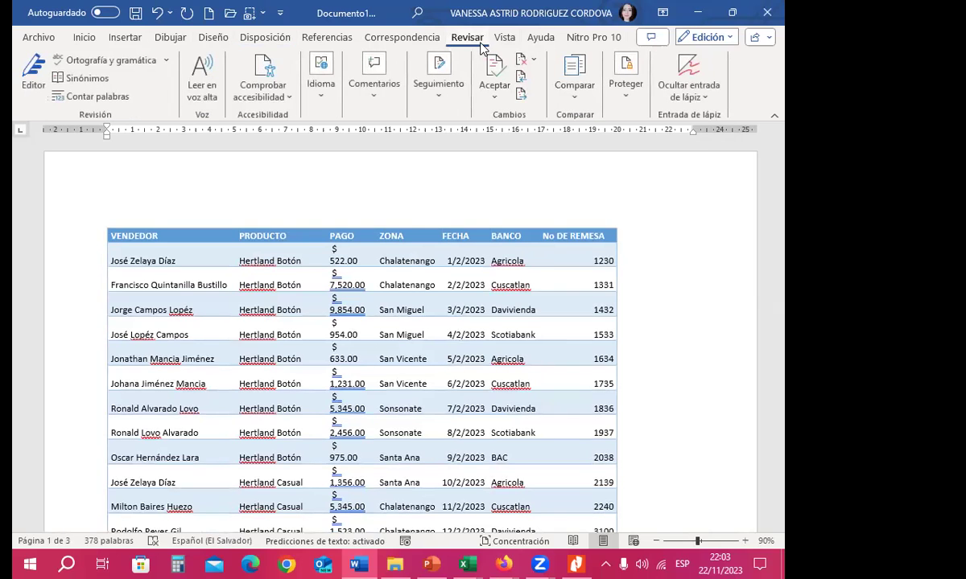
# Select the pasted table and apply Autoajustar al contenido to fit columns to their contents.
pyautogui.click(404, 39)
pyautogui.click(330, 39)
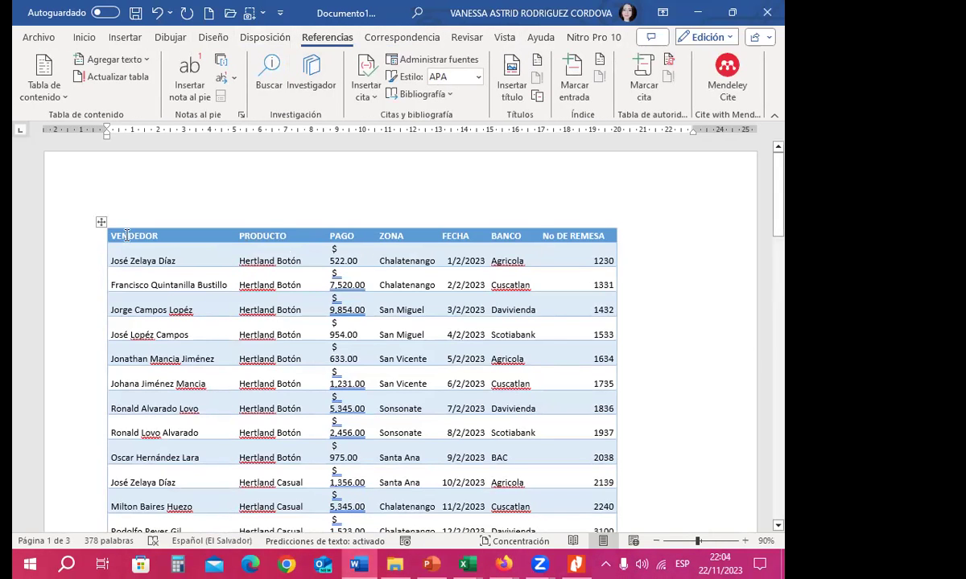
pyautogui.click(101, 222)
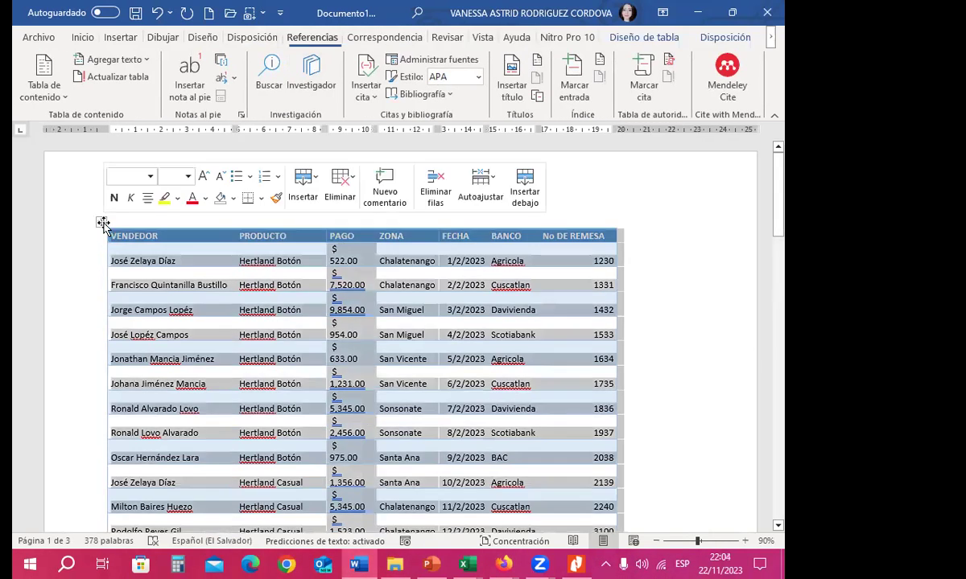
pyautogui.click(643, 38)
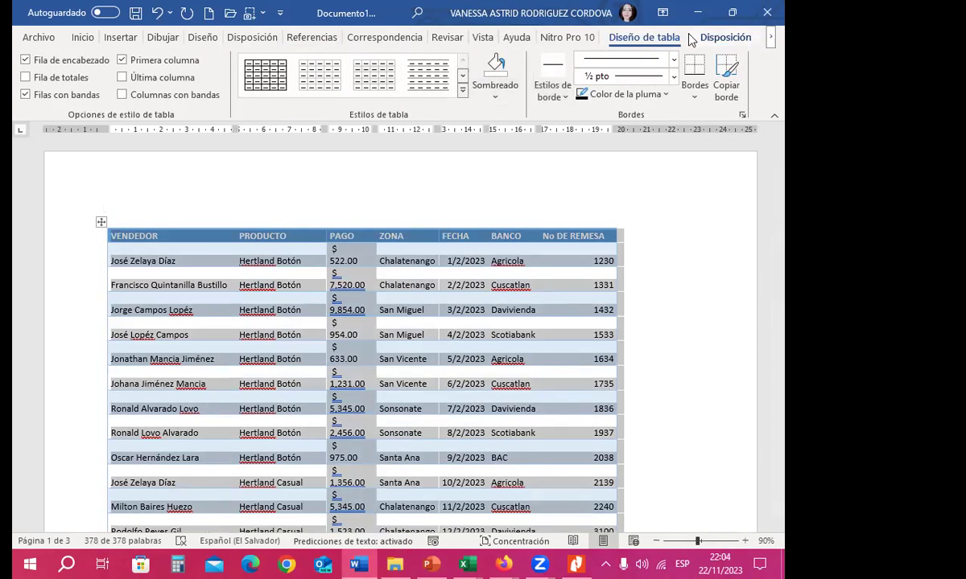
pyautogui.click(724, 38)
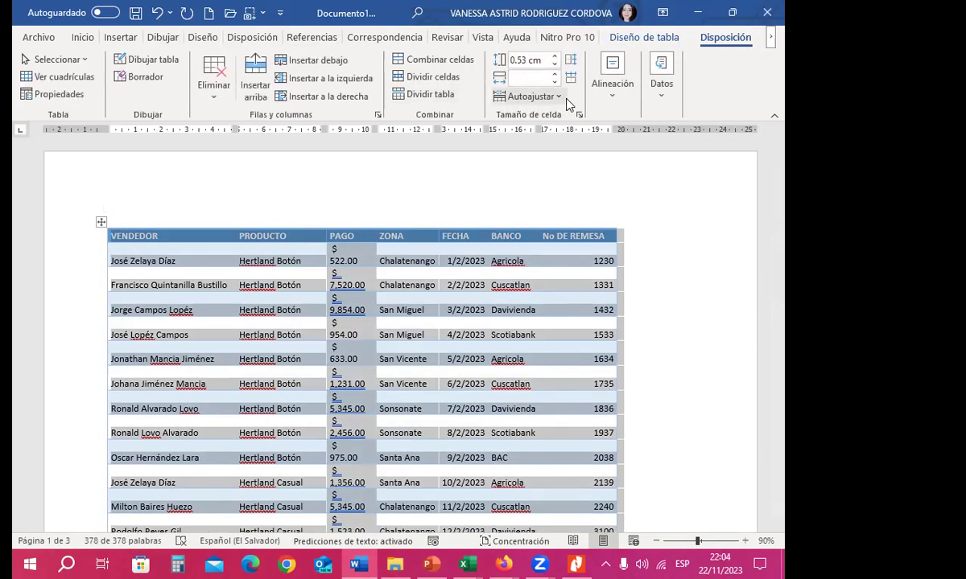
pyautogui.click(541, 97)
pyautogui.click(541, 119)
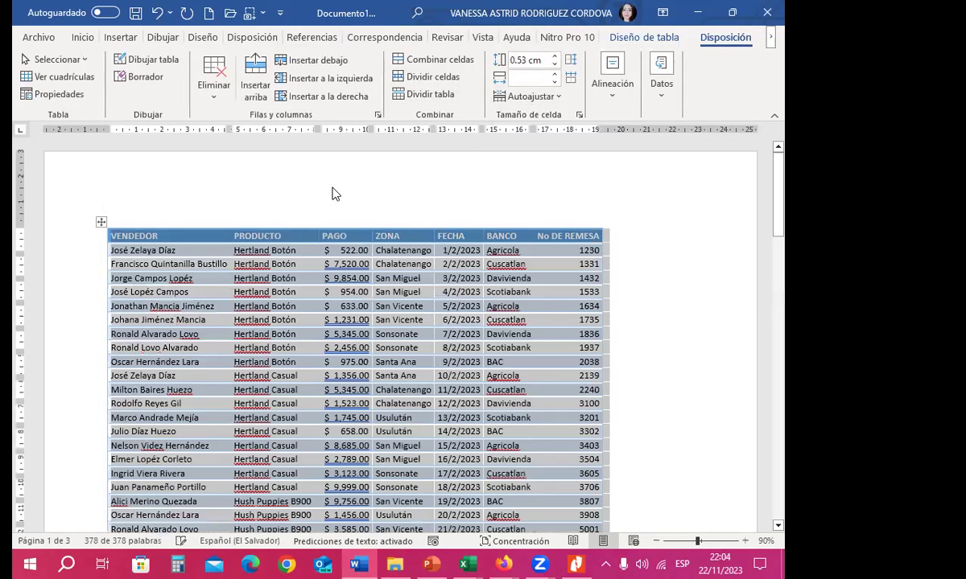
pyautogui.scroll(-1, 298, 268)
pyautogui.scroll(-10, 300, 267)
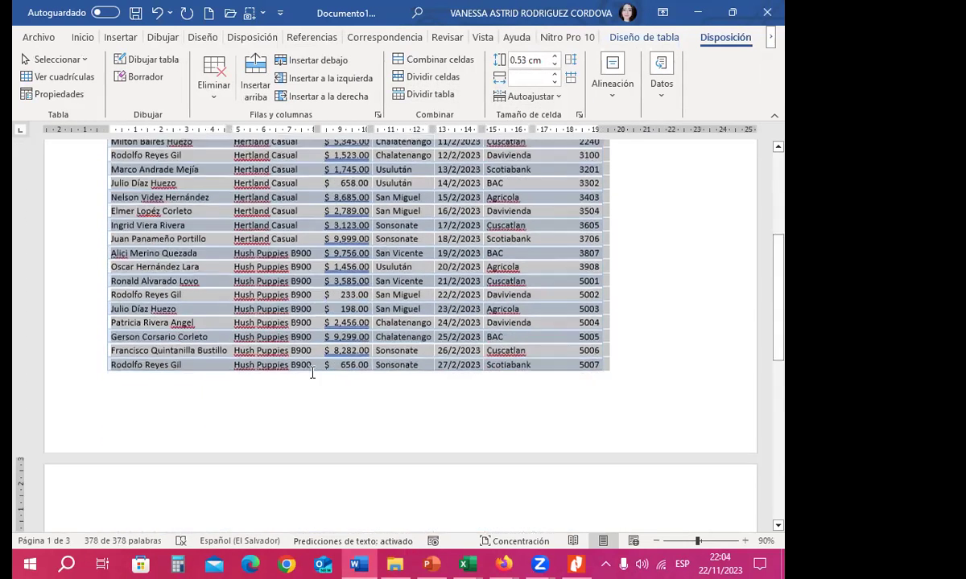
pyautogui.scroll(5, 313, 373)
pyautogui.scroll(5, 226, 330)
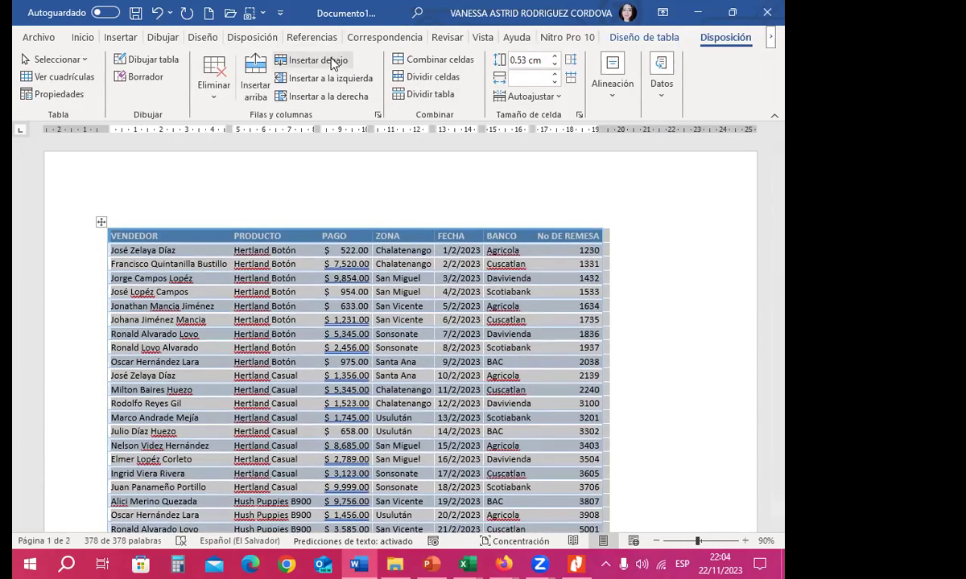
# Drag the bottom margin on the vertical ruler so the table fits on 2 pages.
pyautogui.click(483, 37)
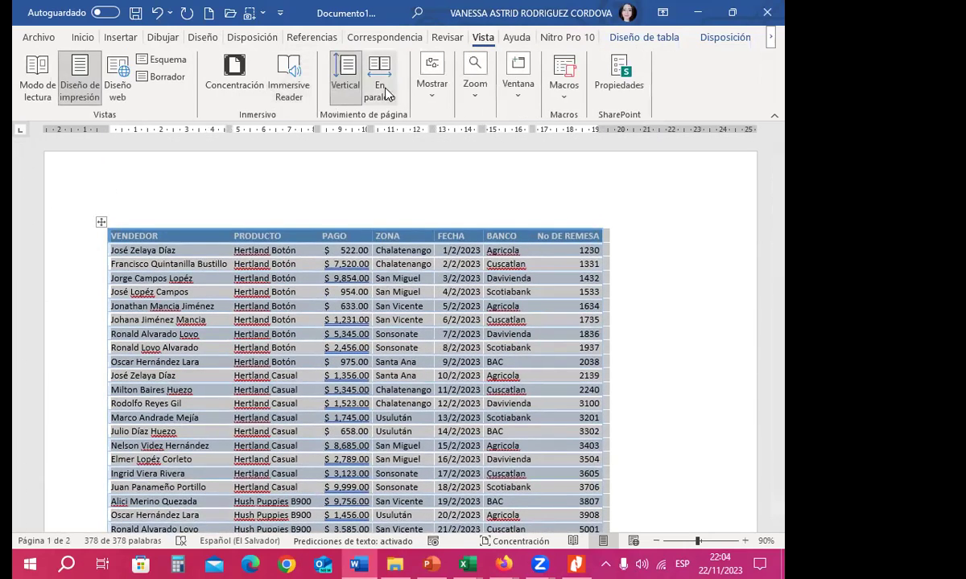
pyautogui.click(432, 87)
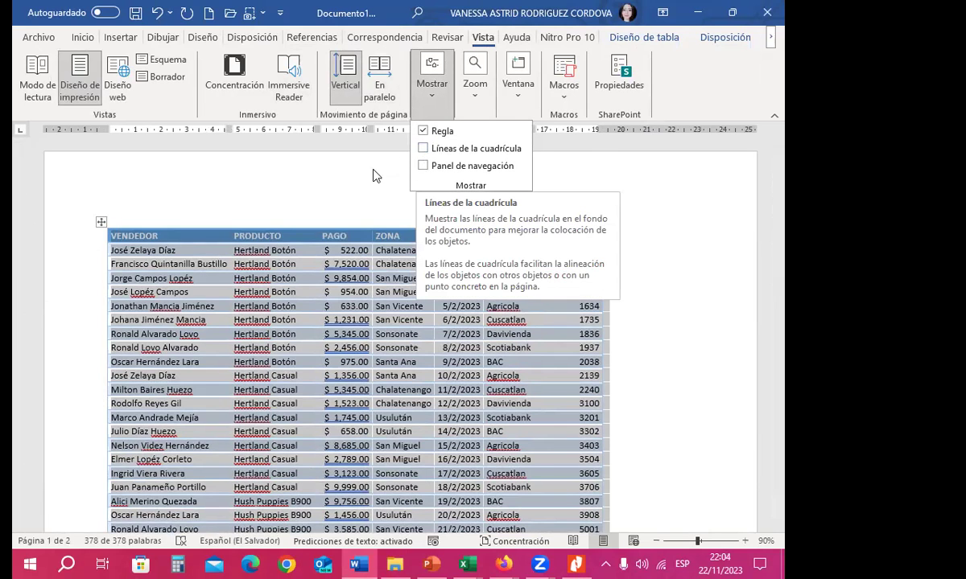
pyautogui.click(105, 185)
pyautogui.click(22, 193)
pyautogui.click(57, 233)
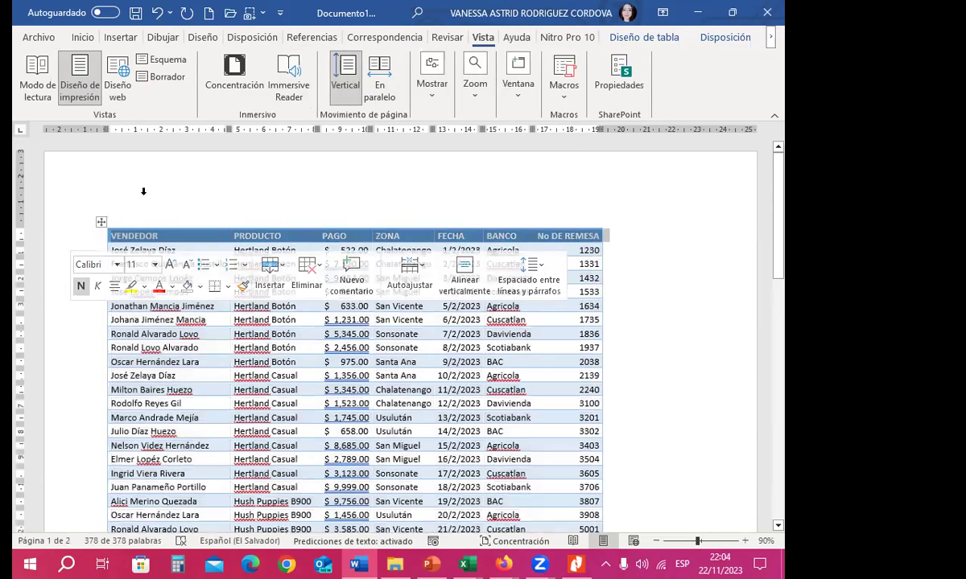
pyautogui.click(17, 229)
pyautogui.scroll(-8, 38, 366)
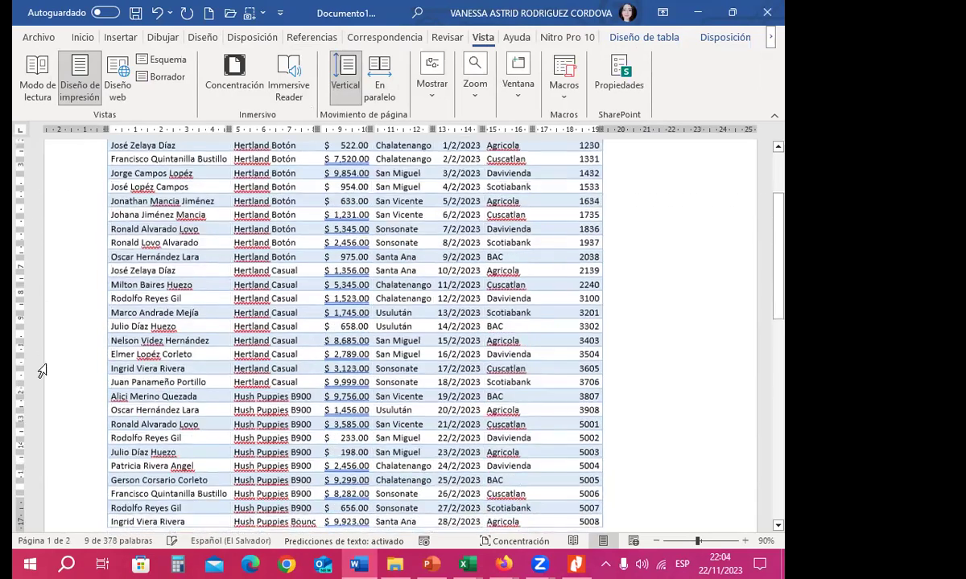
pyautogui.scroll(-1, 41, 373)
pyautogui.moveTo(18, 277); pyautogui.dragTo(18, 324)
pyautogui.moveTo(17, 278); pyautogui.dragTo(22, 326)
pyautogui.moveTo(22, 313); pyautogui.dragTo(22, 290)
pyautogui.scroll(8, 389, 256)
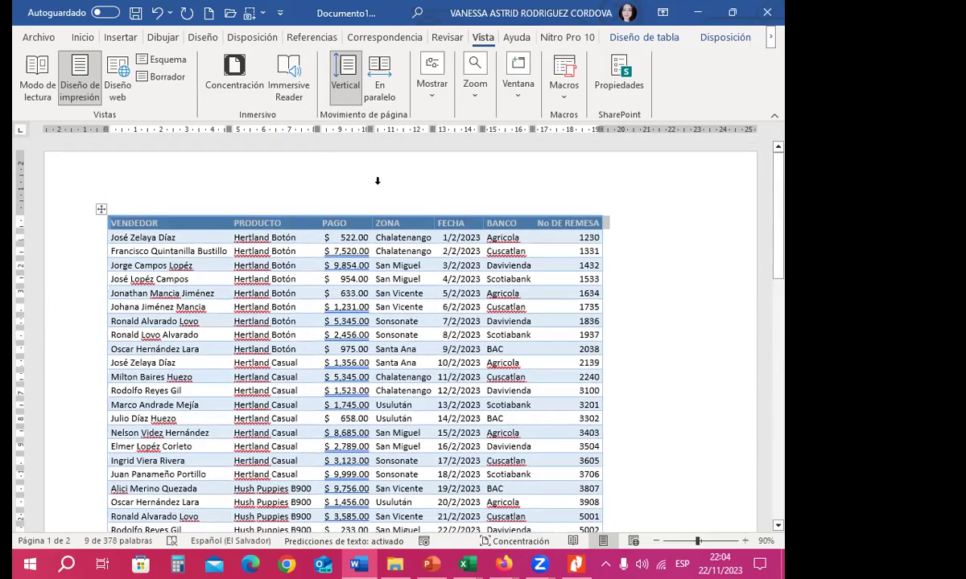
pyautogui.click(39, 37)
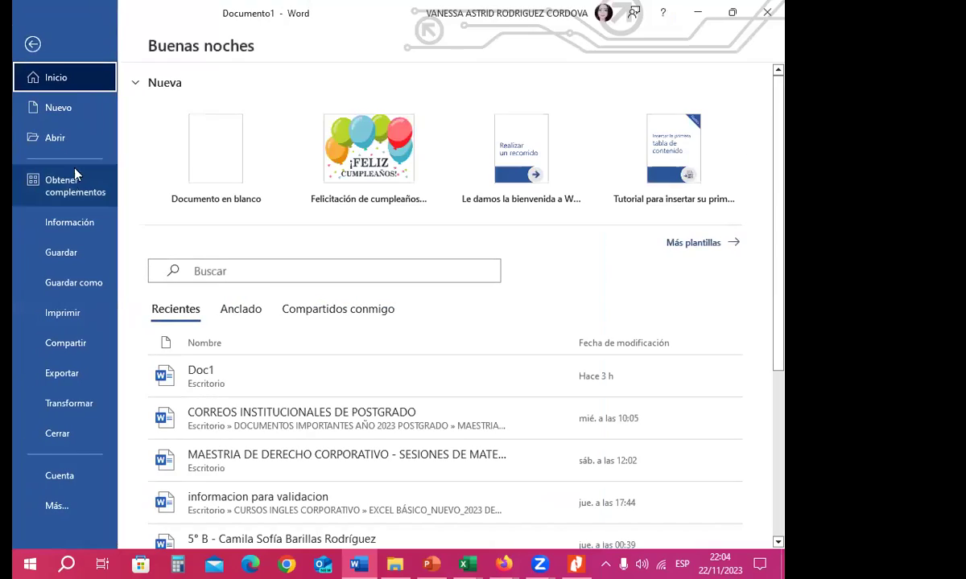
# Save Documento1 to the Desktop (Escritorio) as a PDF named VENDEDOR.
pyautogui.click(66, 283)
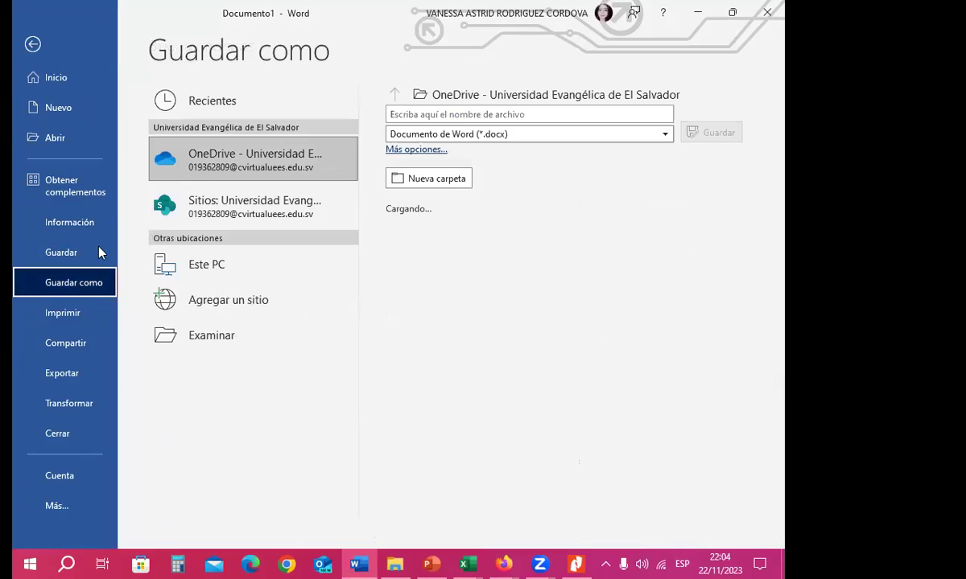
pyautogui.click(227, 322)
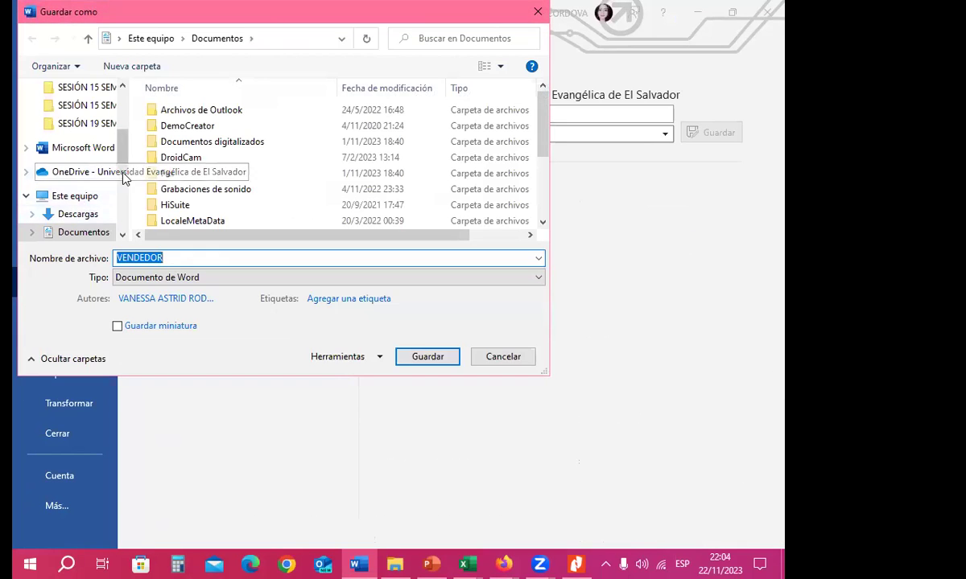
pyautogui.scroll(5, 96, 161)
pyautogui.click(81, 190)
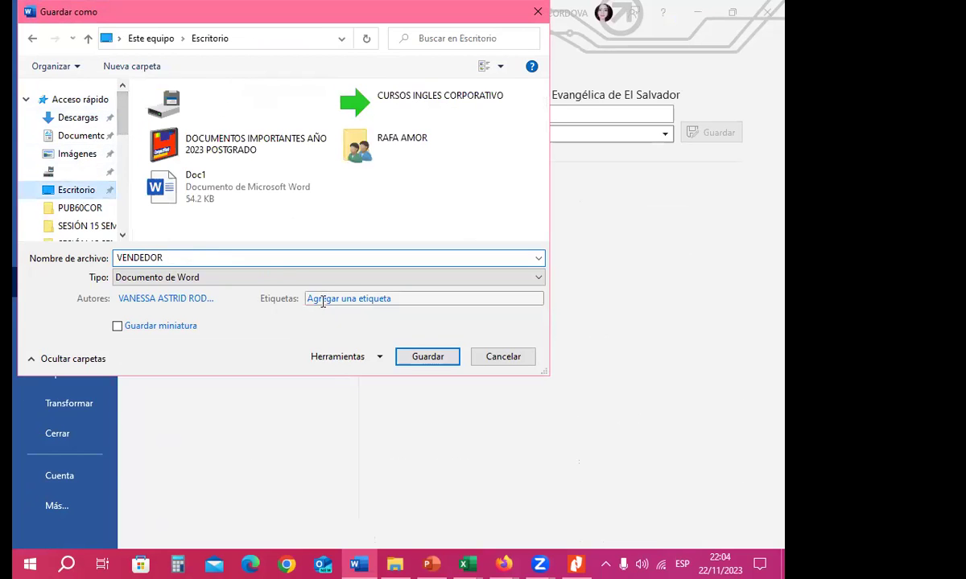
pyautogui.click(239, 277)
pyautogui.click(173, 368)
pyautogui.click(418, 400)
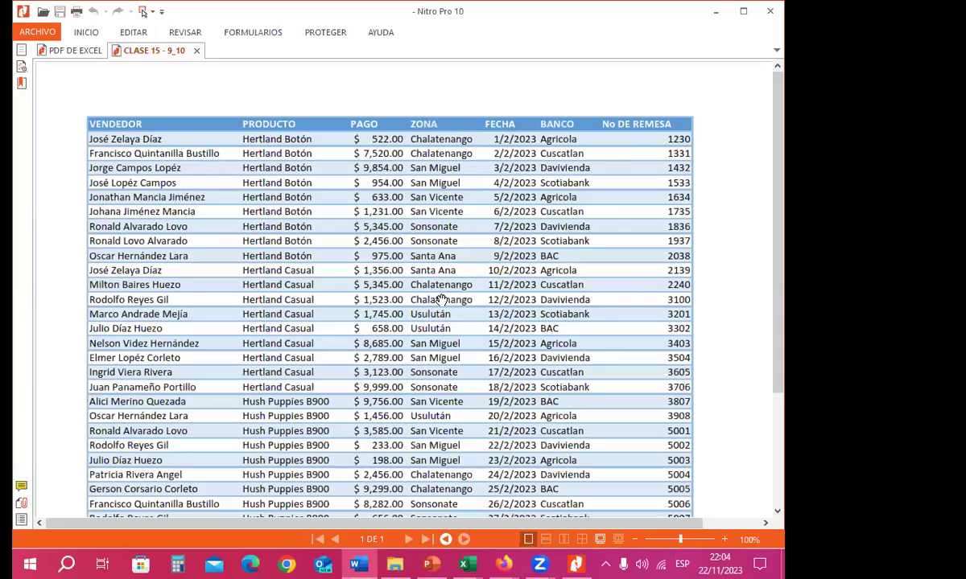
# Scroll through both pages of the VENDEDOR PDF to check the fitted sales table.
pyautogui.scroll(-5, 483, 338)
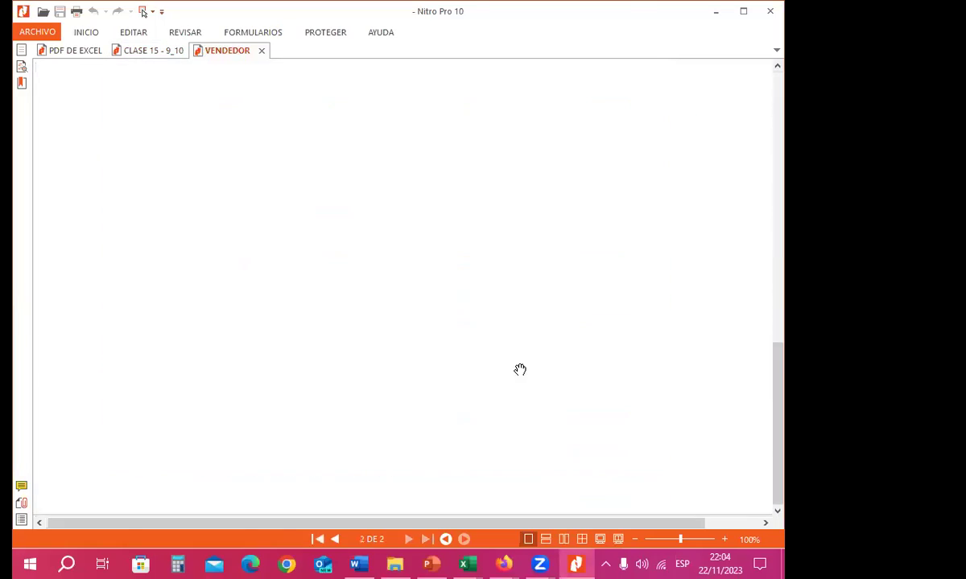
pyautogui.scroll(10, 536, 361)
pyautogui.scroll(-3, 644, 322)
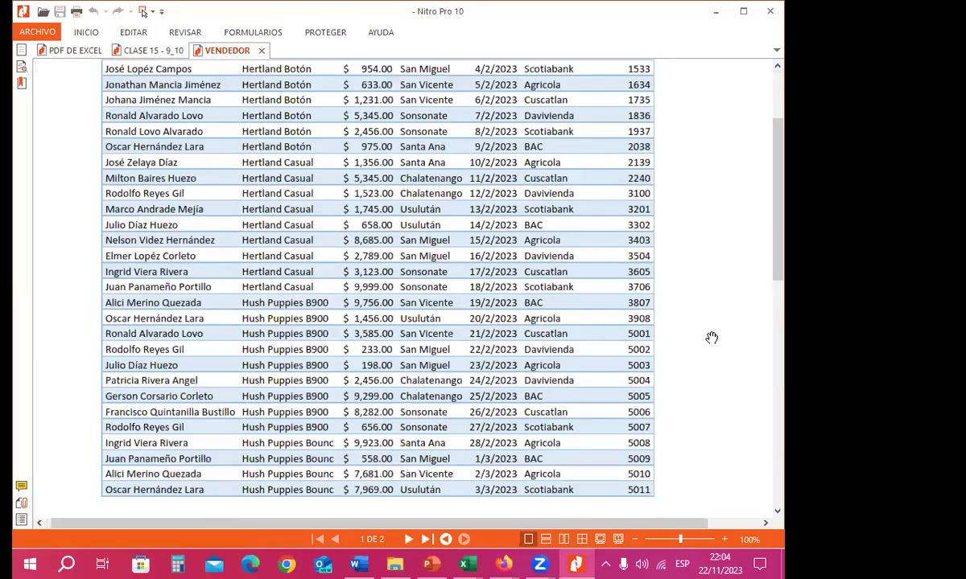
pyautogui.scroll(-5, 700, 338)
pyautogui.scroll(10, 651, 318)
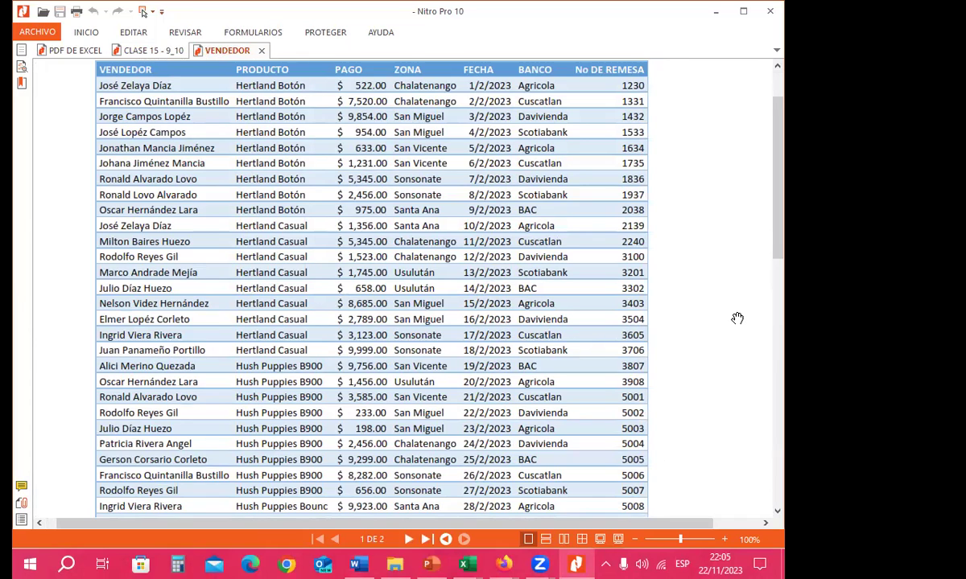
pyautogui.scroll(3, 384, 191)
pyautogui.scroll(-5, 414, 204)
pyautogui.scroll(-5, 610, 276)
pyautogui.scroll(9, 612, 328)
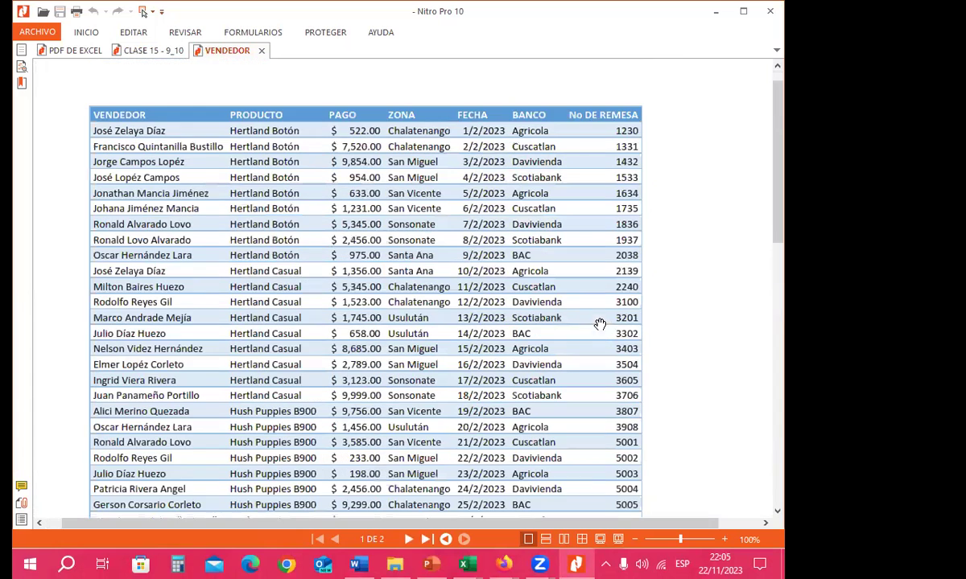